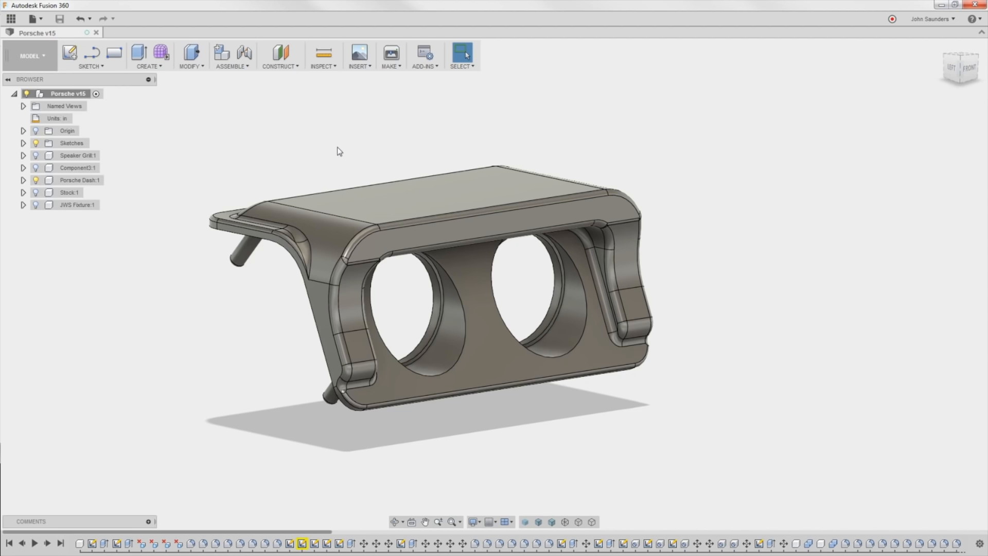
Step: Examine the dash part from the front and underside, highlighting its four mounting pins
{"action": "middle_click_drag", "start_coordinate": [339, 151], "coordinate": [318, 157], "text": "shift"}
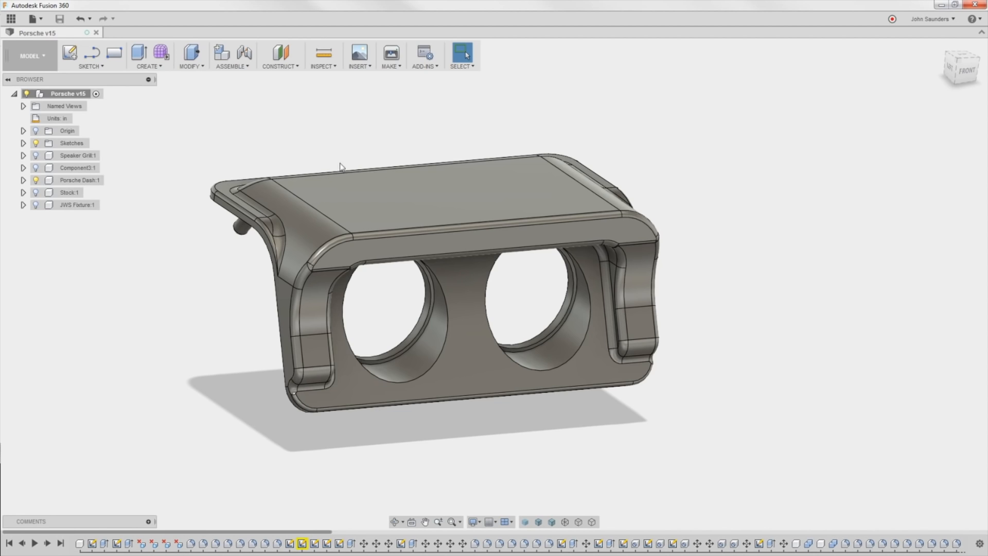
{"action": "middle_click_drag", "start_coordinate": [342, 161], "coordinate": [388, 156], "text": "shift"}
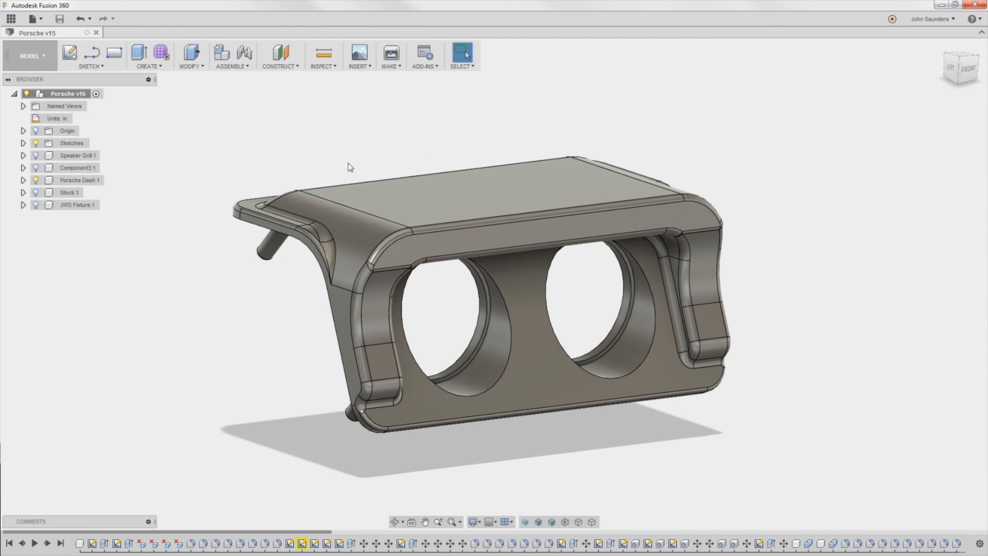
{"action": "mouse_move", "coordinate": [339, 154]}
{"action": "middle_mouse_down", "text": "shift"}
{"action": "mouse_move", "coordinate": [335, 166]}
{"action": "mouse_move", "coordinate": [336, 154]}
{"action": "mouse_move", "coordinate": [353, 159]}
{"action": "mouse_move", "coordinate": [348, 169]}
{"action": "middle_mouse_up", "text": "shift"}
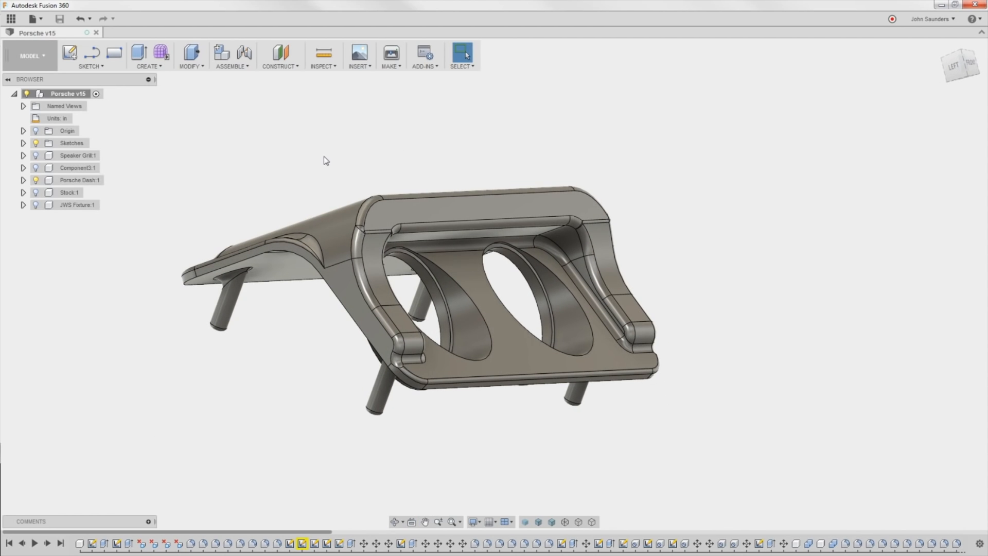
{"action": "middle_click_drag", "start_coordinate": [335, 152], "coordinate": [295, 397], "text": "shift"}
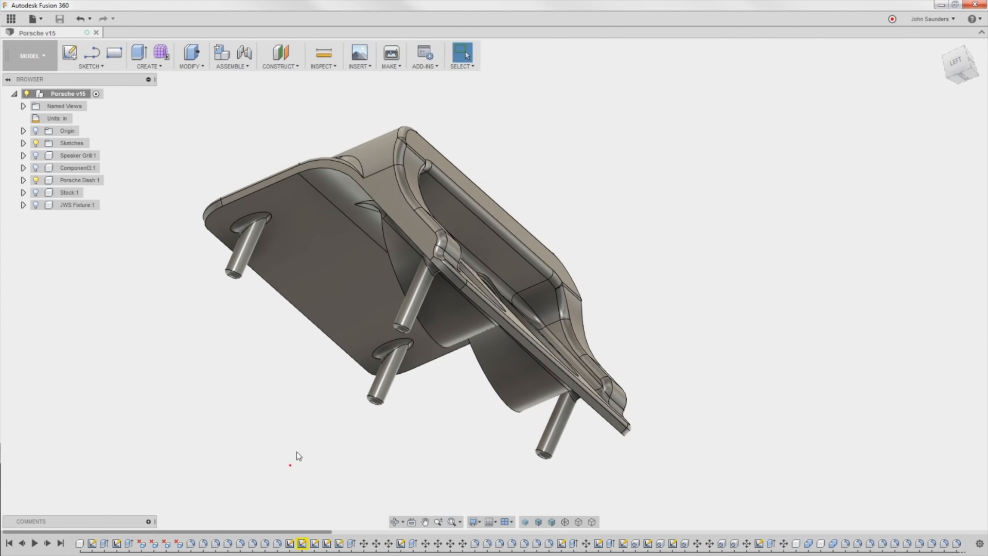
{"action": "left_click", "coordinate": [390, 371]}
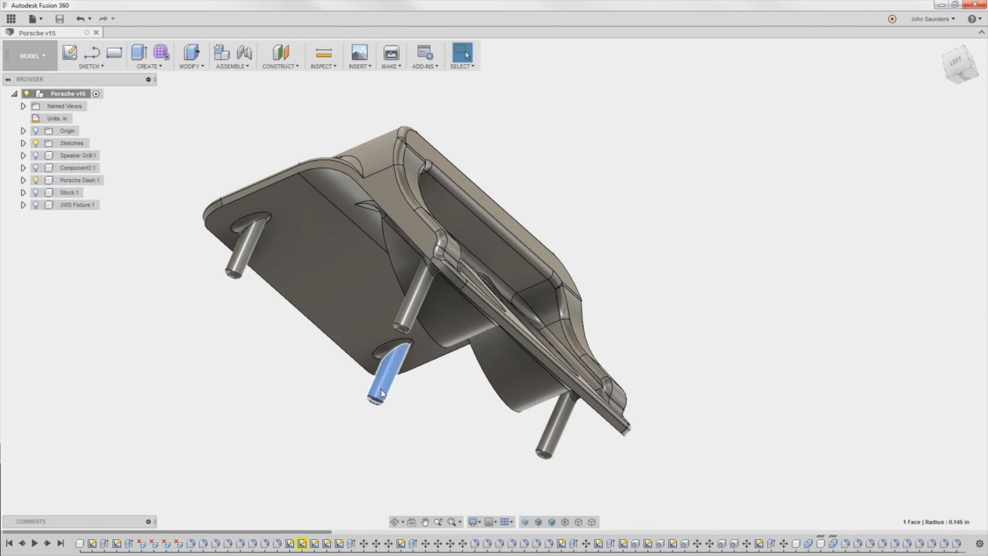
{"action": "left_click", "coordinate": [247, 262], "text": "ctrl"}
{"action": "left_click", "coordinate": [430, 322], "text": "ctrl"}
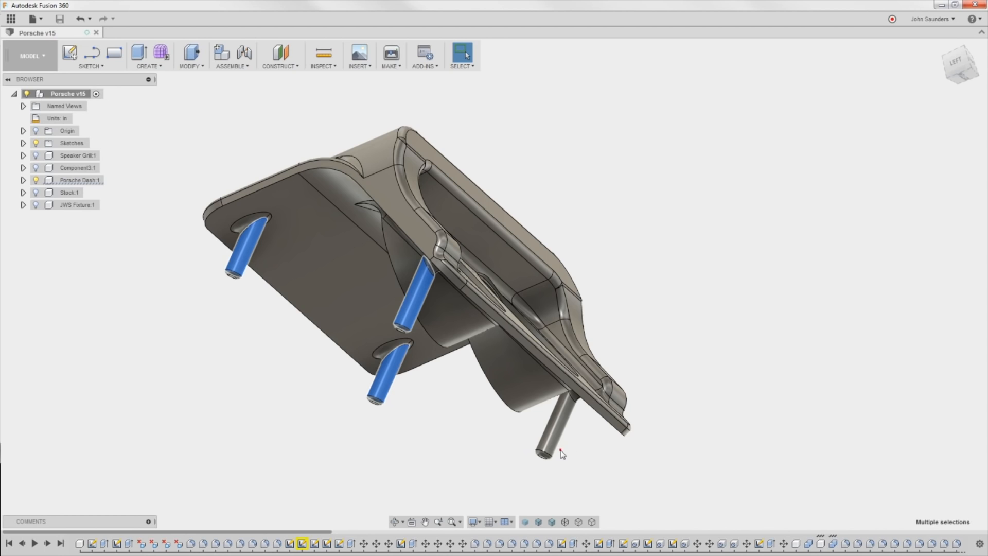
{"action": "left_click", "coordinate": [546, 434], "text": "ctrl"}
{"action": "middle_click_drag", "start_coordinate": [685, 256], "coordinate": [675, 284], "text": "shift"}
{"action": "left_click", "coordinate": [724, 250]}
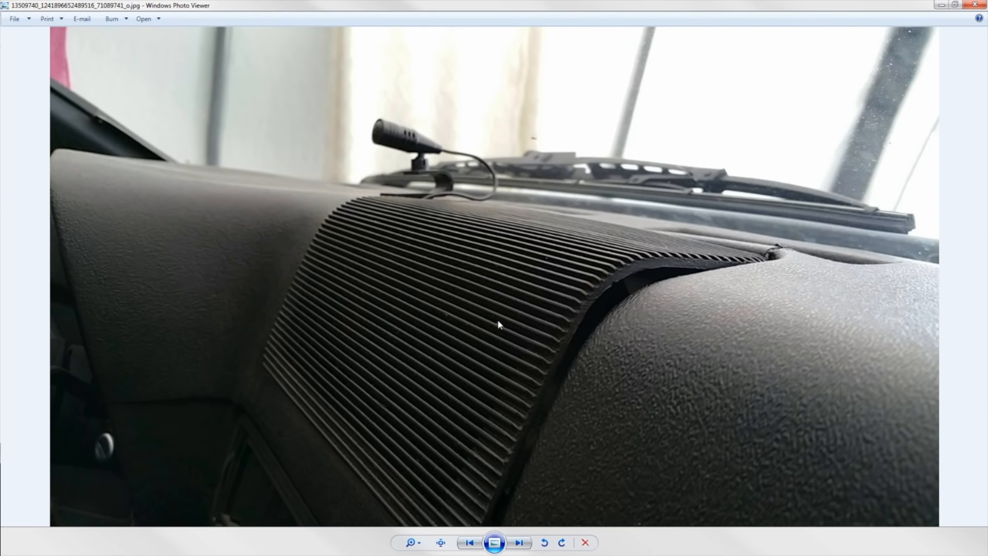
Step: Switch to Windows Photo Viewer and look through the reference photos of the original dash grille, profile drawings and gauges
{"action": "key", "text": "Right"}
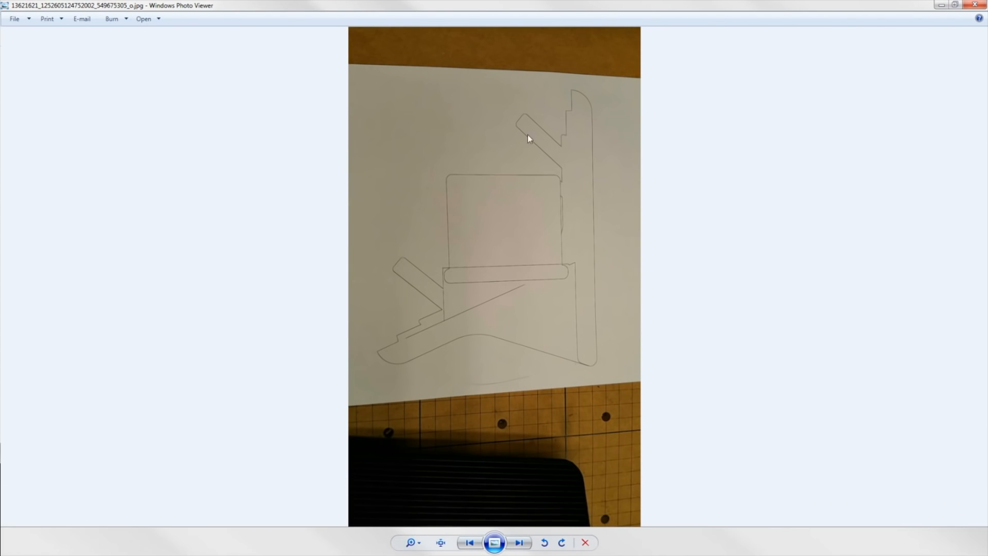
{"action": "key", "text": "Right"}
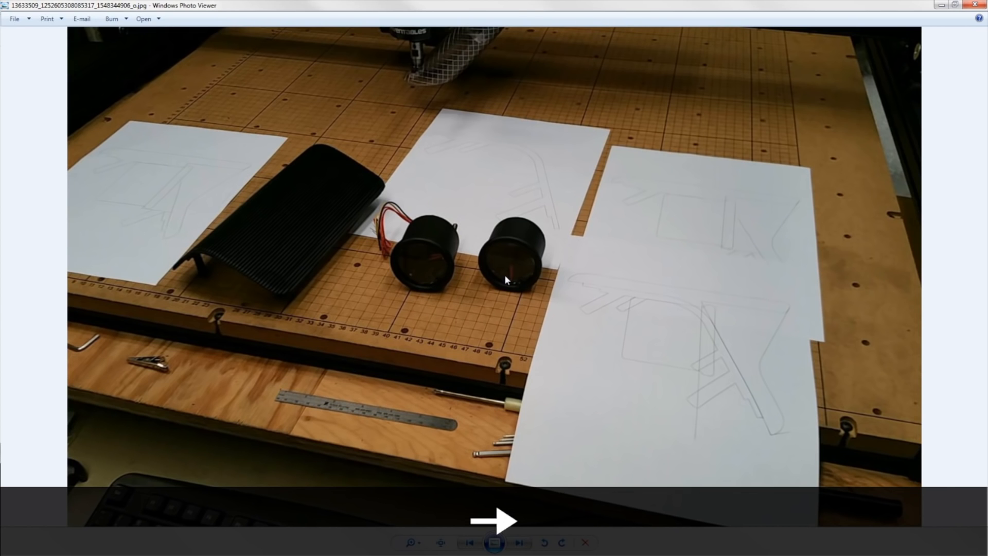
{"action": "key", "text": "Right"}
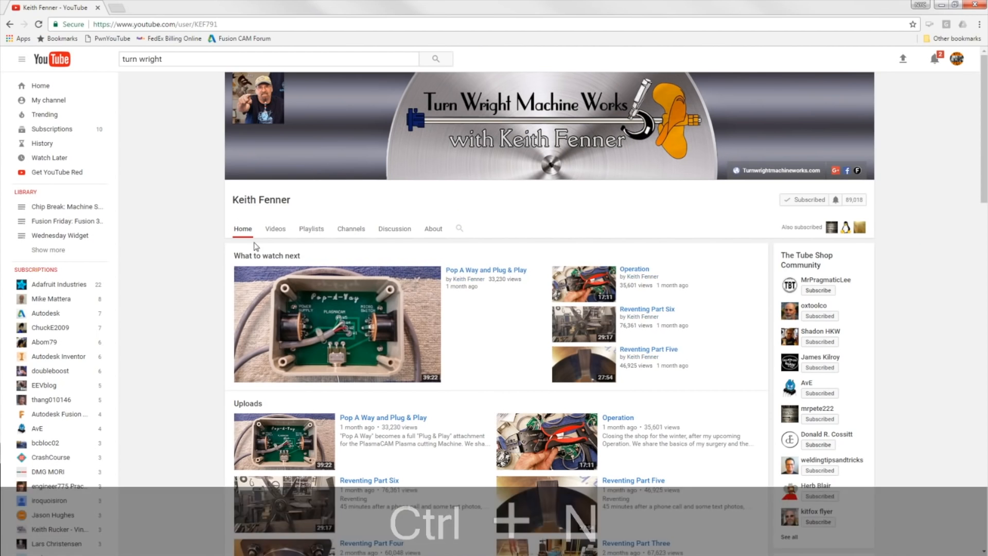
Step: Switch to the browser and look over the uploaded videos of the Turn Wright Machine Works YouTube channel
{"action": "left_click", "coordinate": [276, 232]}
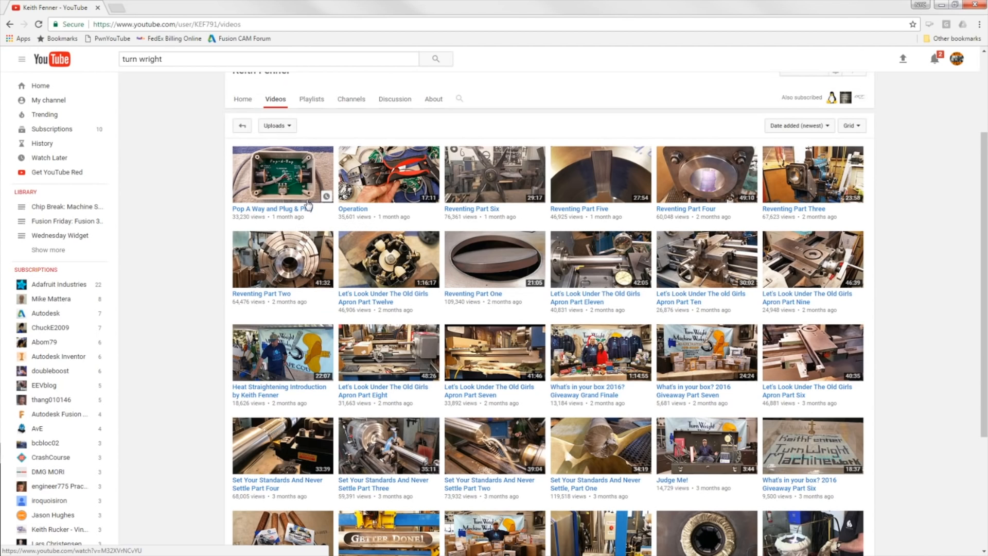
{"action": "scroll", "coordinate": [605, 166], "scroll_direction": "up", "scroll_amount": 1}
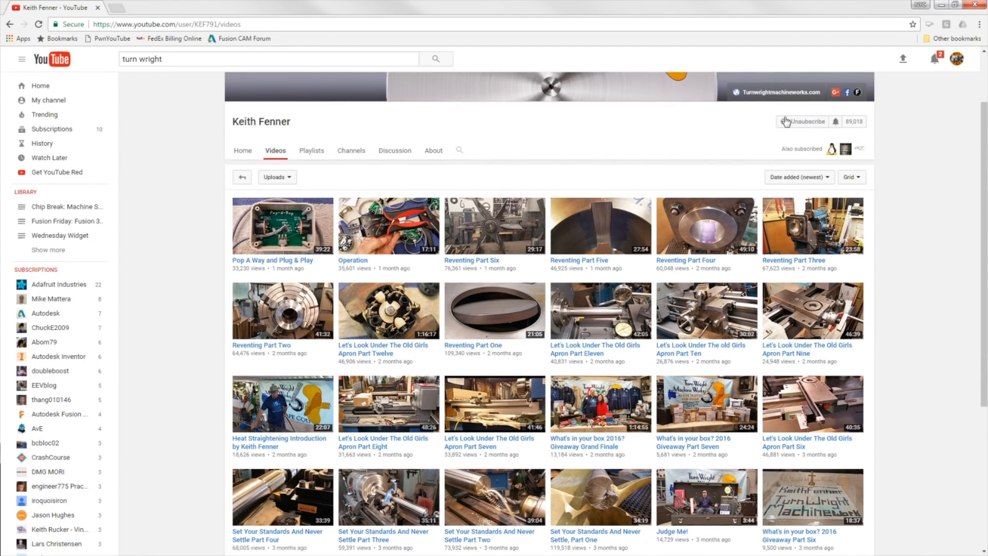
{"action": "scroll", "coordinate": [786, 121], "scroll_direction": "up", "scroll_amount": 2}
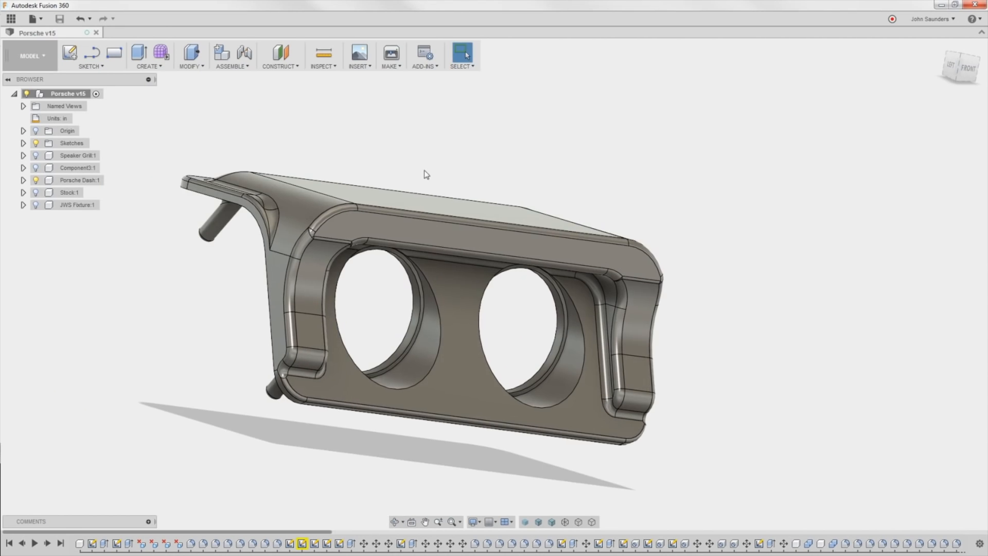
Step: Switch back to Fusion 360 and examine the dash part's left-side profile, angled mounting pins and upper face
{"action": "middle_click_drag", "start_coordinate": [426, 175], "coordinate": [479, 149], "text": "shift"}
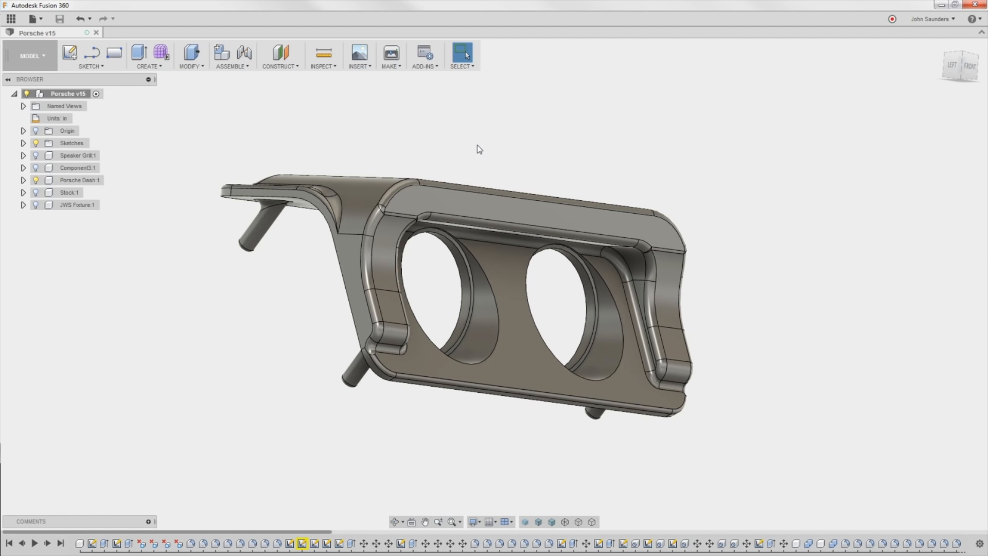
{"action": "middle_click_drag", "start_coordinate": [479, 150], "coordinate": [507, 154], "text": "shift"}
{"action": "left_click", "coordinate": [959, 65]}
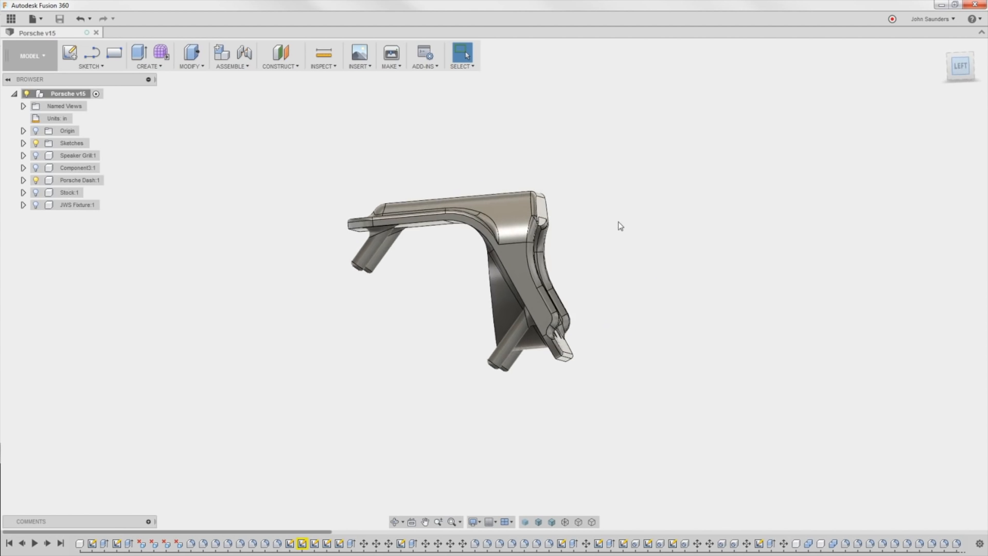
{"action": "scroll", "coordinate": [486, 226], "scroll_direction": "up", "scroll_amount": 3}
{"action": "middle_click_drag", "start_coordinate": [417, 234], "coordinate": [347, 251]}
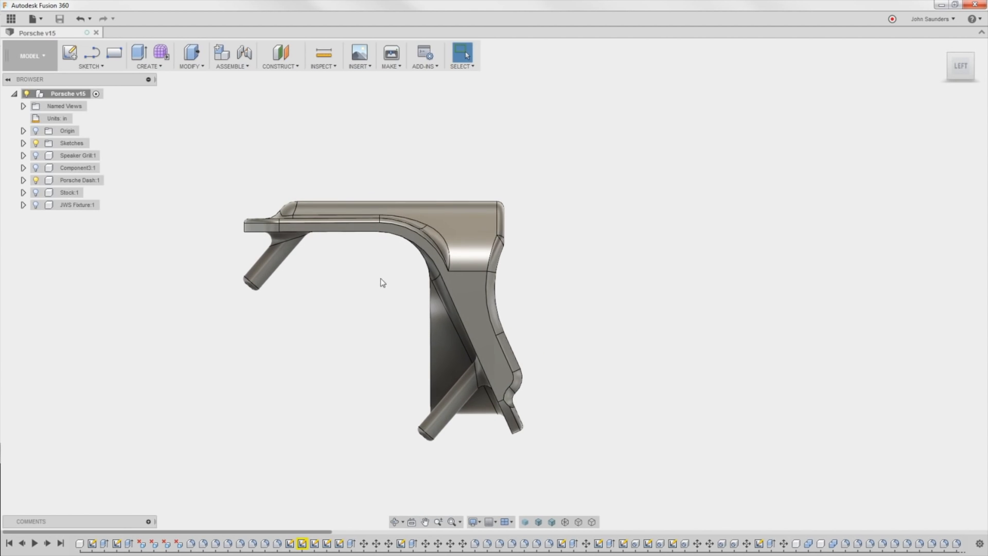
{"action": "middle_click_drag", "start_coordinate": [382, 280], "coordinate": [430, 284], "text": "shift"}
{"action": "scroll", "coordinate": [385, 311], "scroll_direction": "down", "scroll_amount": 4}
{"action": "scroll", "coordinate": [429, 284], "scroll_direction": "down", "scroll_amount": 1}
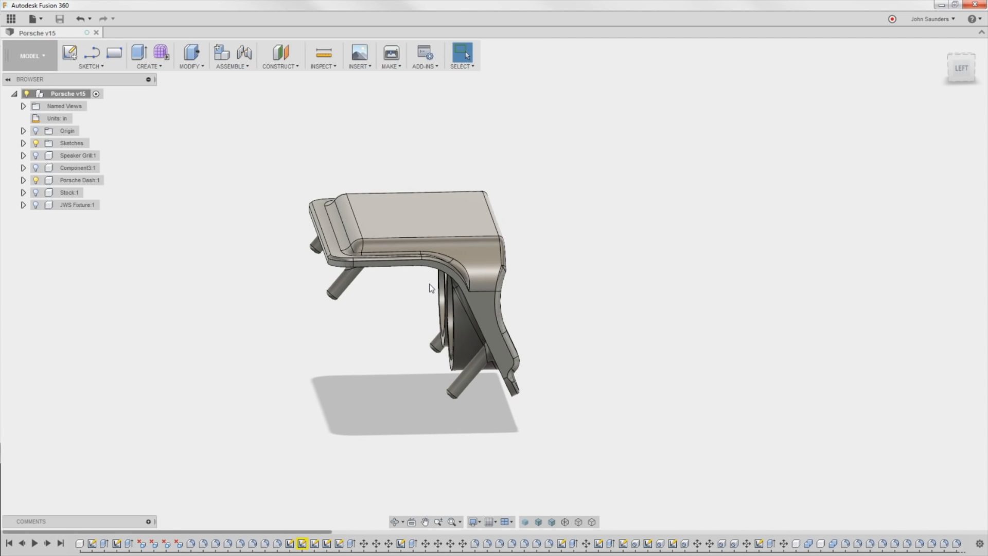
{"action": "middle_click_drag", "start_coordinate": [408, 301], "coordinate": [394, 316], "text": "shift"}
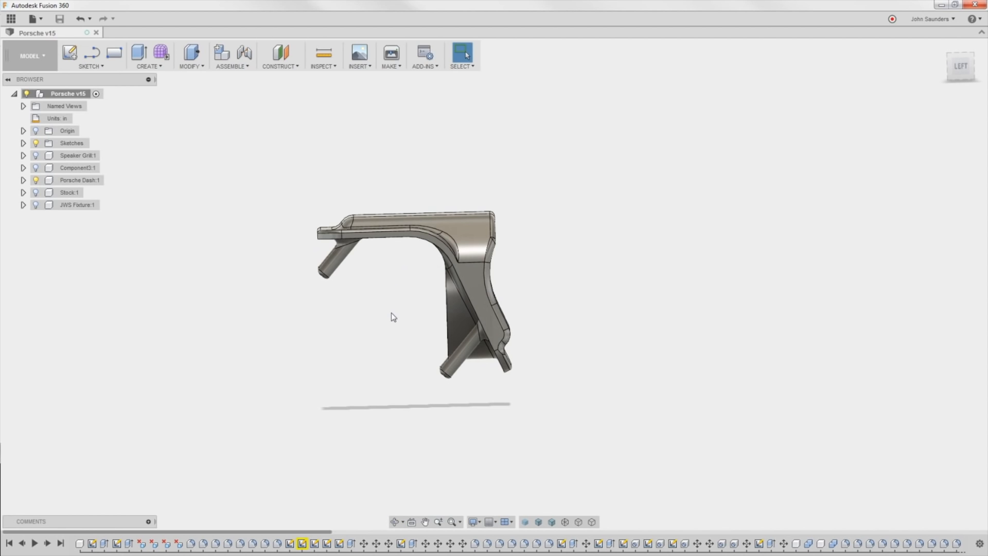
{"action": "scroll", "coordinate": [392, 317], "scroll_direction": "up", "scroll_amount": 3}
{"action": "middle_click_drag", "start_coordinate": [403, 314], "coordinate": [400, 369], "text": "shift"}
{"action": "scroll", "coordinate": [401, 310], "scroll_direction": "down", "scroll_amount": 2}
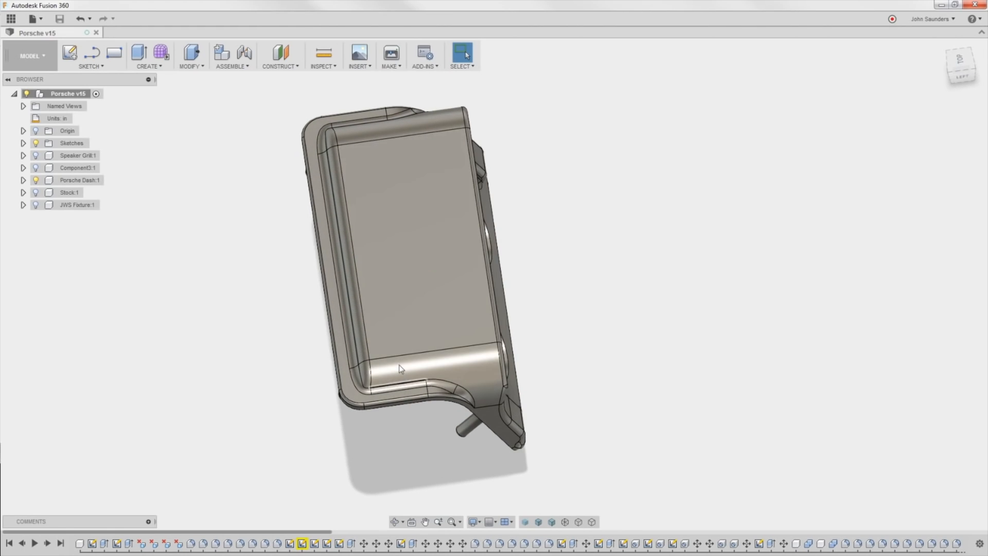
Step: Inspect the dash part in tilted orientations and in a left view turned so its gauge face points upward
{"action": "middle_click_drag", "start_coordinate": [415, 214], "coordinate": [333, 266], "text": "shift"}
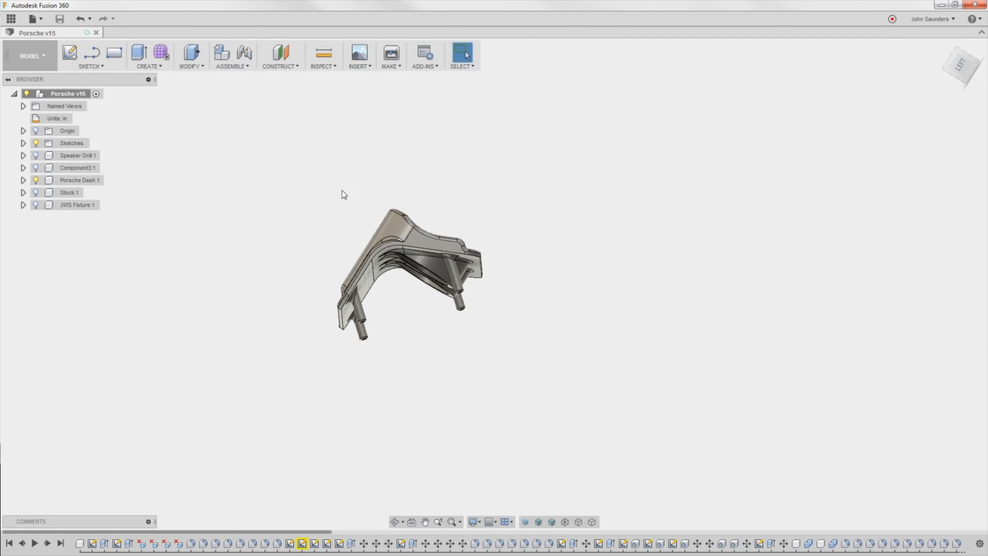
{"action": "middle_click_drag", "start_coordinate": [342, 191], "coordinate": [285, 205], "text": "shift"}
{"action": "scroll", "coordinate": [332, 240], "scroll_direction": "up", "scroll_amount": 1}
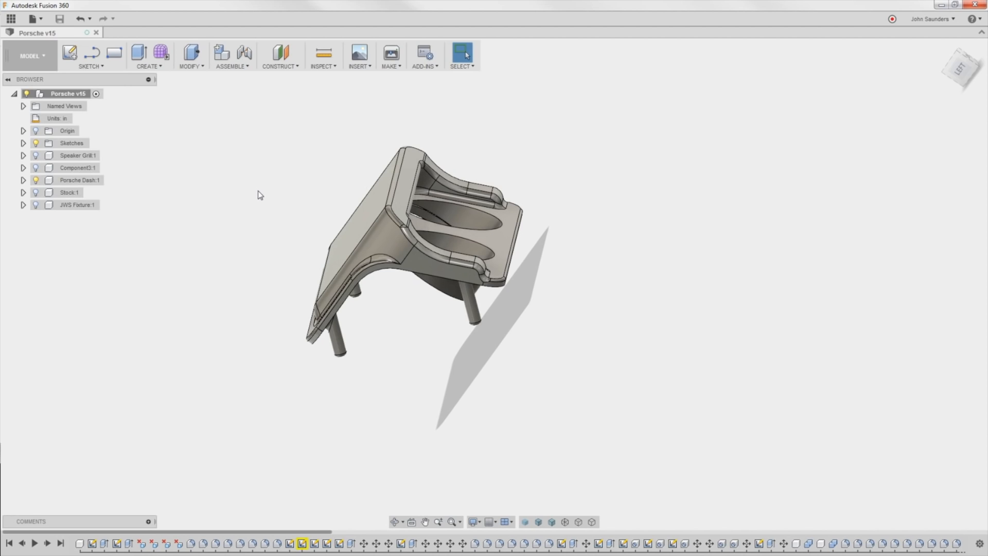
{"action": "middle_click_drag", "start_coordinate": [284, 212], "coordinate": [296, 191], "text": "shift"}
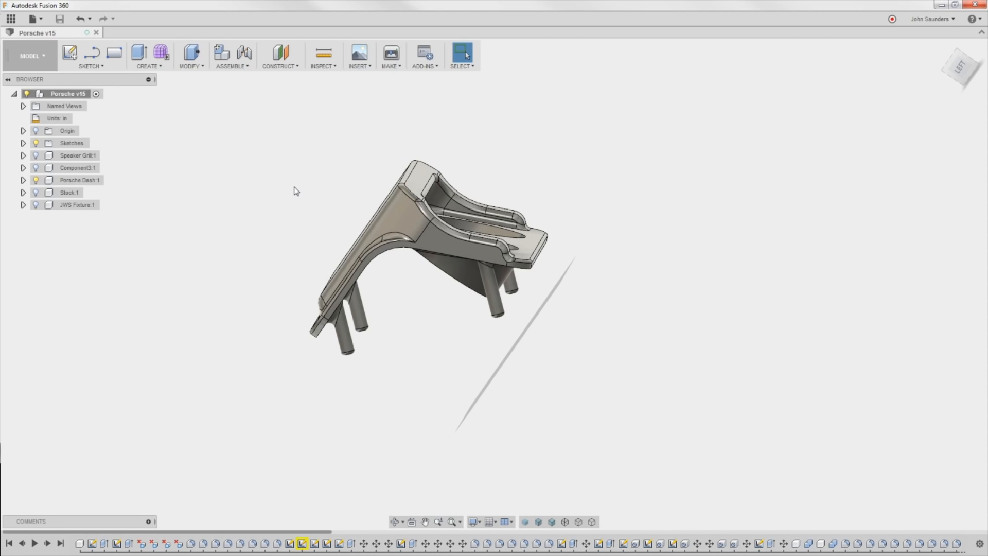
{"action": "scroll", "coordinate": [287, 216], "scroll_direction": "up", "scroll_amount": 1}
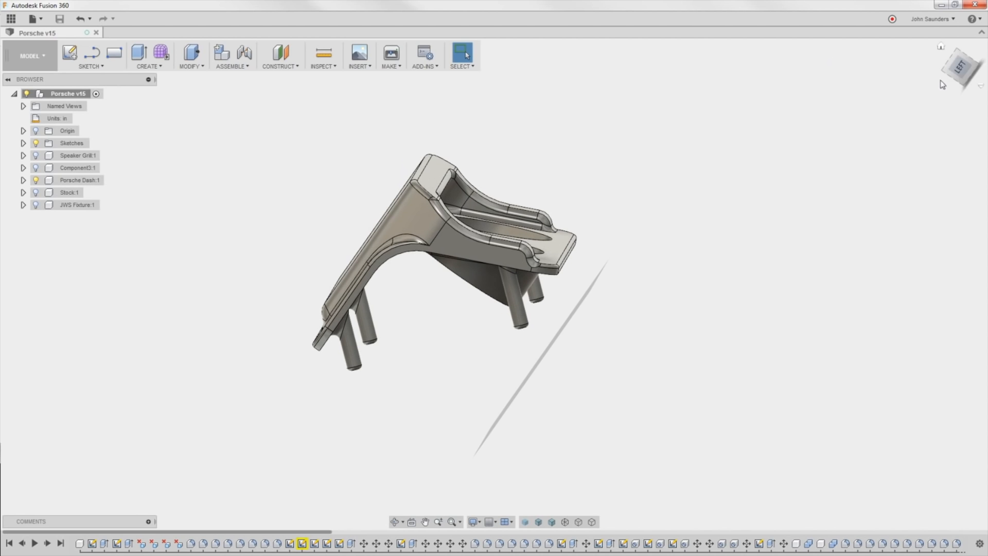
{"action": "scroll", "coordinate": [526, 272], "scroll_direction": "up", "scroll_amount": 3}
{"action": "middle_click_drag", "start_coordinate": [484, 318], "coordinate": [552, 281]}
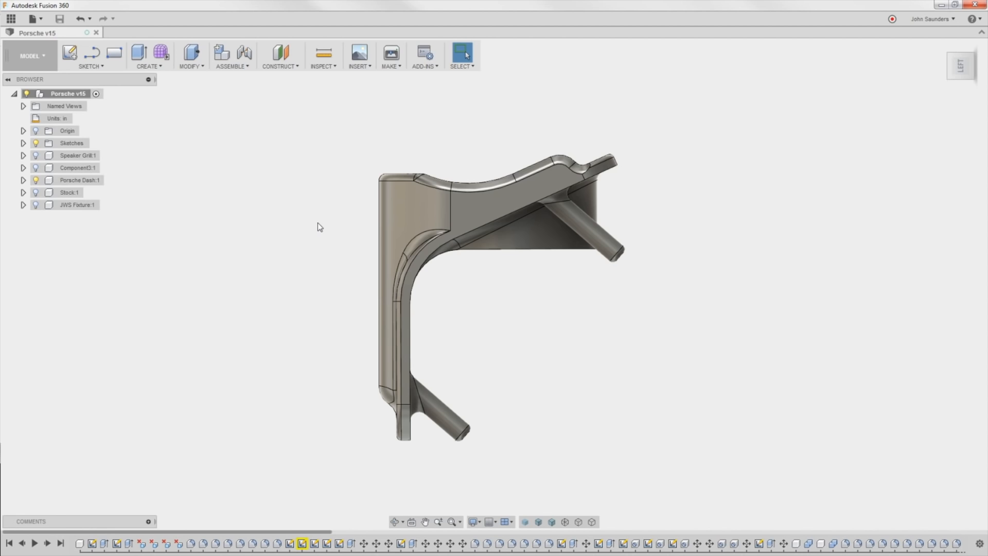
{"action": "scroll", "coordinate": [306, 228], "scroll_direction": "up", "scroll_amount": 1}
{"action": "scroll", "coordinate": [305, 226], "scroll_direction": "down", "scroll_amount": 1}
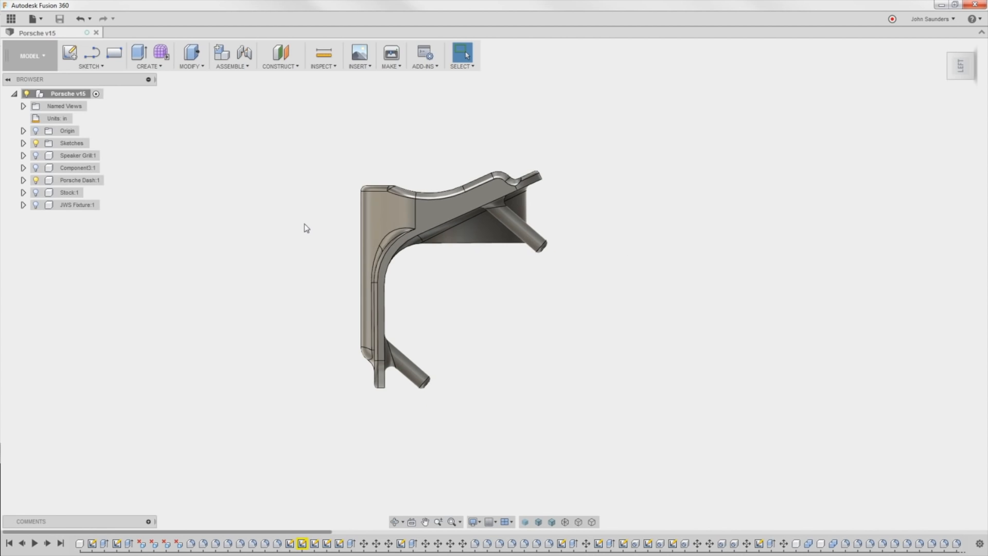
Step: Create a new component under the Porsche v15 root and name it Stock (FF)
{"action": "right_click", "coordinate": [74, 94]}
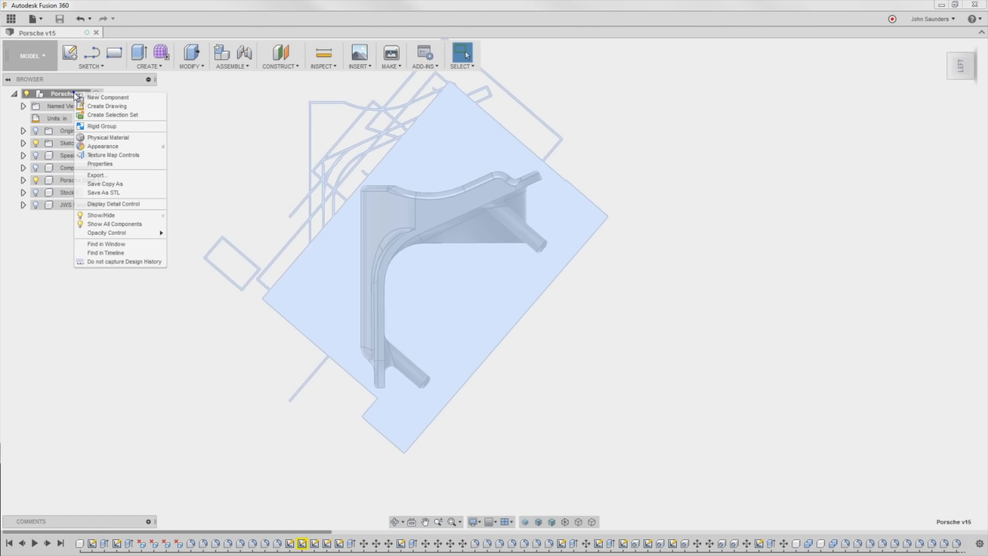
{"action": "left_click", "coordinate": [111, 100]}
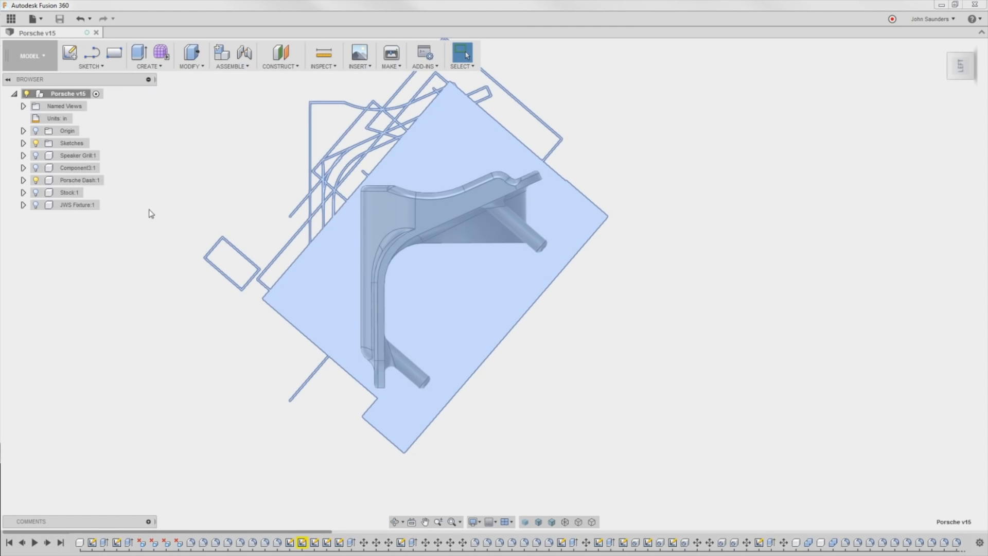
{"action": "double_click", "coordinate": [77, 218]}
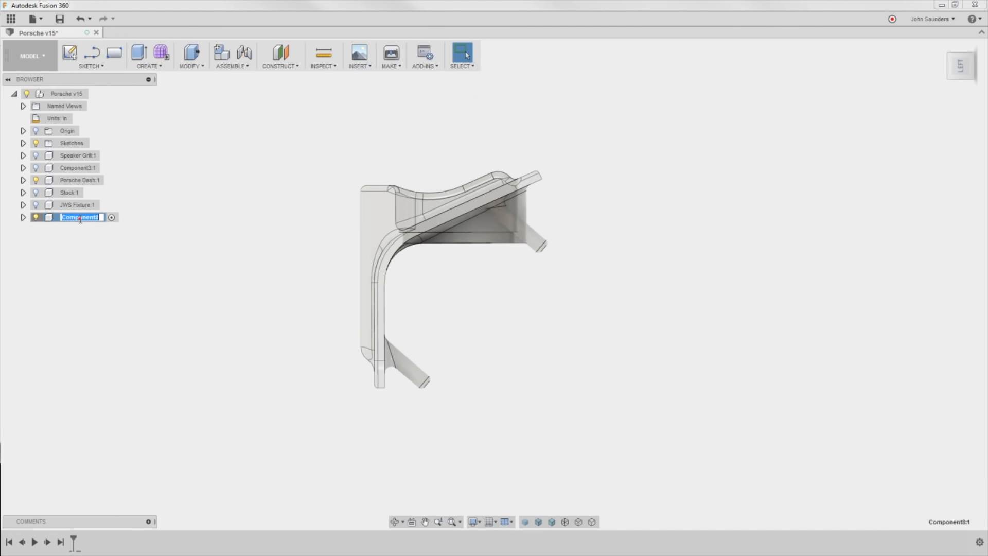
{"action": "type", "text": "Stock (FF)"}
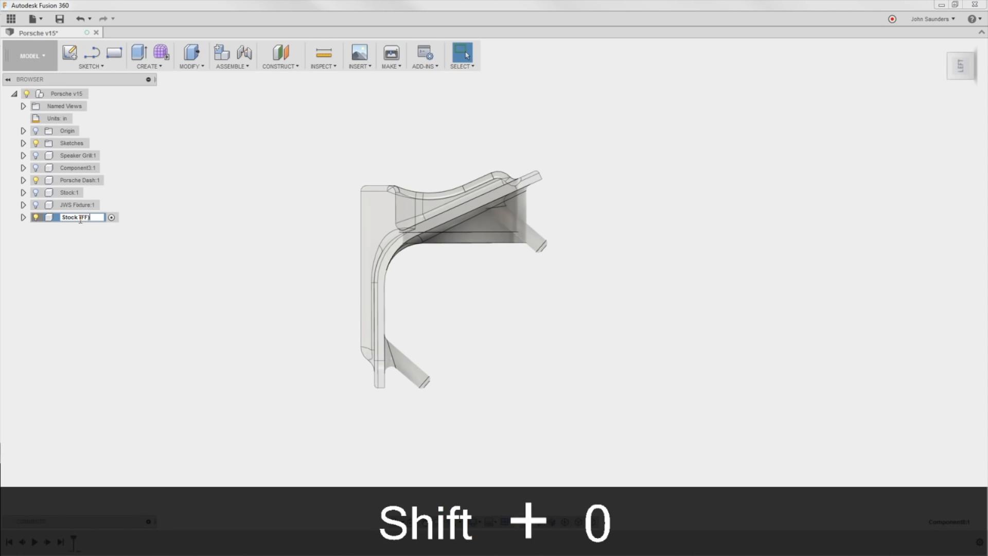
{"action": "key", "text": "Return"}
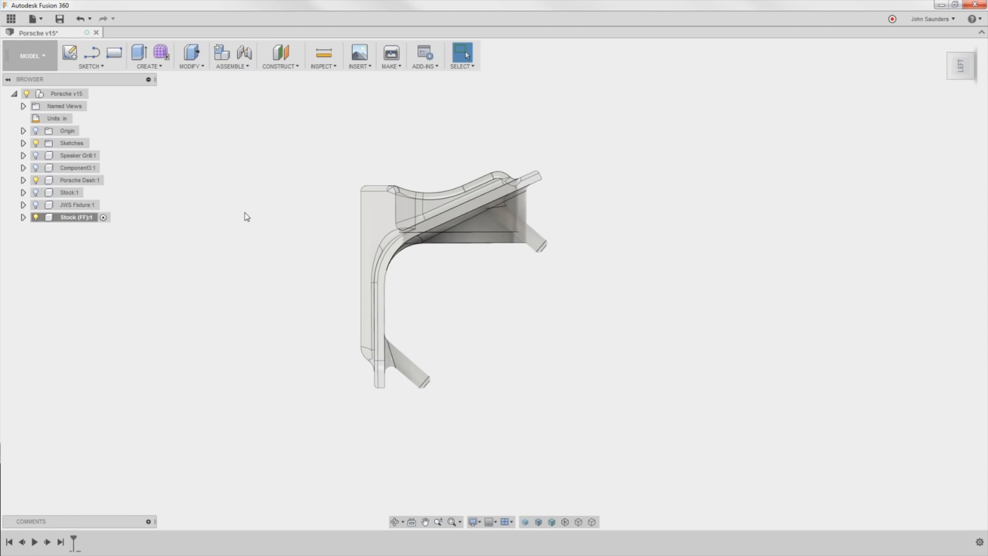
Step: Start a new sketch on the YZ origin plane within the Stock (FF) component
{"action": "mouse_move", "coordinate": [243, 214]}
{"action": "middle_mouse_down", "text": "shift"}
{"action": "mouse_move", "coordinate": [227, 236]}
{"action": "mouse_move", "coordinate": [258, 216]}
{"action": "mouse_move", "coordinate": [248, 205]}
{"action": "mouse_move", "coordinate": [256, 213]}
{"action": "middle_mouse_up", "text": "shift"}
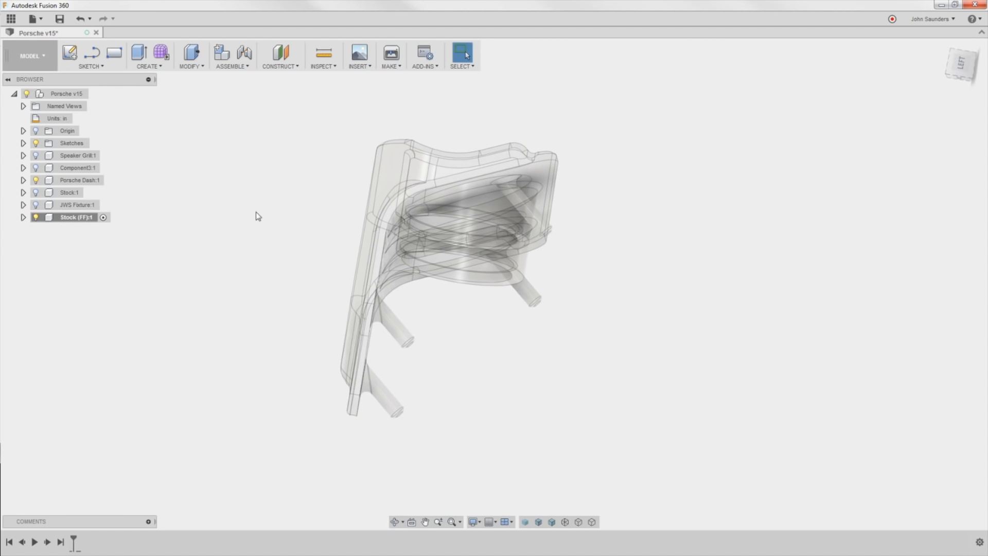
{"action": "left_click", "coordinate": [960, 61]}
{"action": "middle_click_drag", "start_coordinate": [813, 196], "coordinate": [792, 223], "text": "shift"}
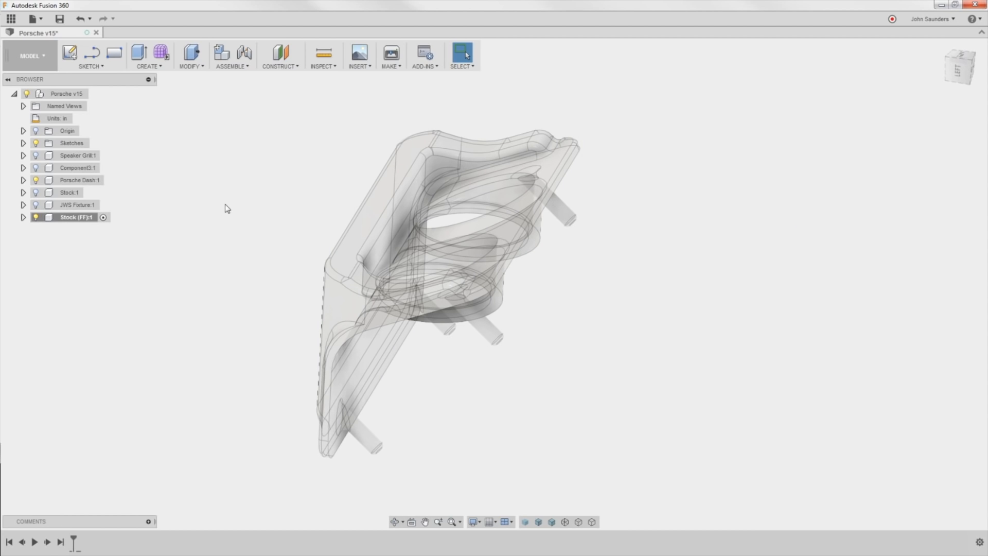
{"action": "key", "text": "r"}
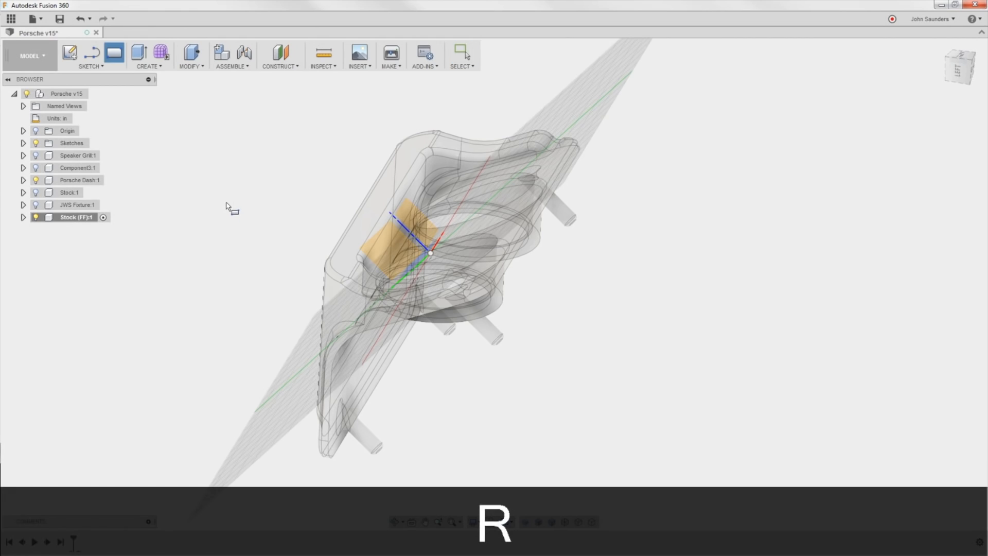
{"action": "mouse_move", "coordinate": [226, 209]}
{"action": "middle_mouse_down", "text": "shift"}
{"action": "mouse_move", "coordinate": [276, 183]}
{"action": "mouse_move", "coordinate": [267, 165]}
{"action": "mouse_move", "coordinate": [307, 214]}
{"action": "middle_mouse_up", "text": "shift"}
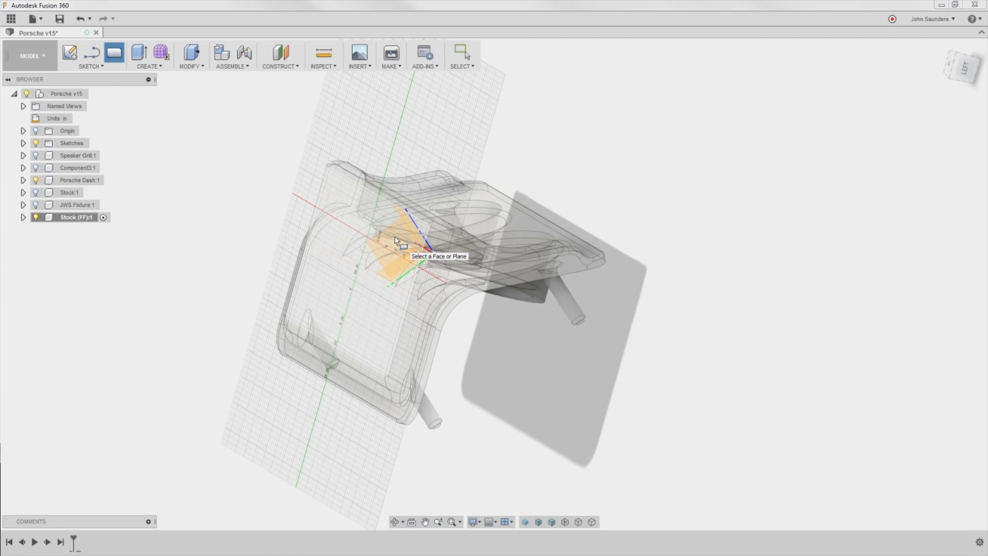
{"action": "left_click", "coordinate": [396, 246]}
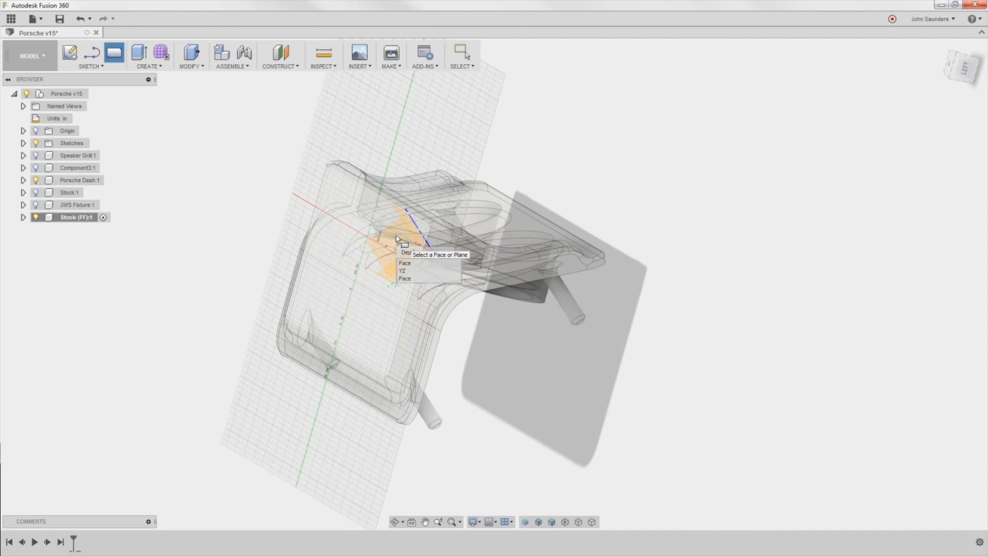
{"action": "left_click", "coordinate": [417, 271]}
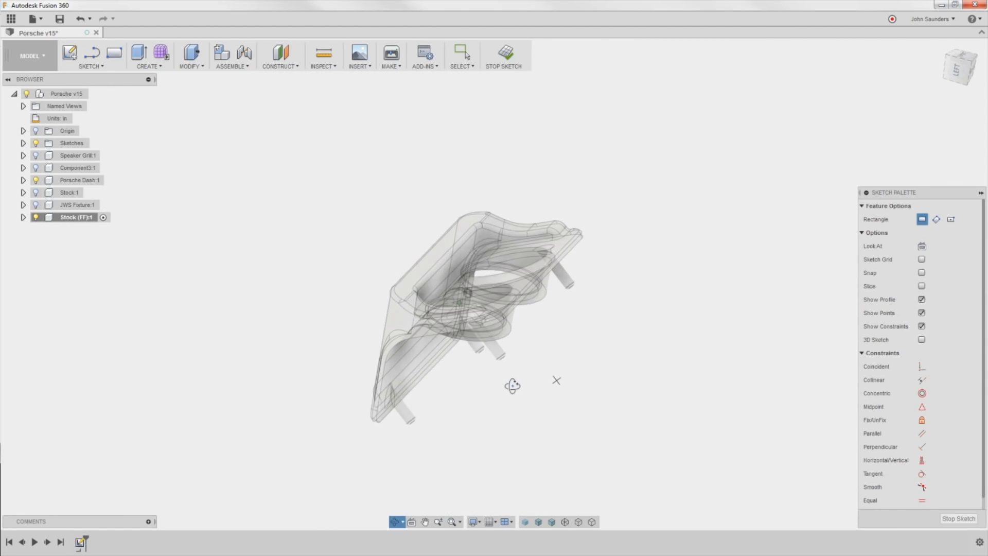
{"action": "mouse_move", "coordinate": [512, 385]}
{"action": "middle_mouse_down", "text": "shift"}
{"action": "mouse_move", "coordinate": [533, 386]}
{"action": "mouse_move", "coordinate": [528, 365]}
{"action": "middle_mouse_up", "text": "shift"}
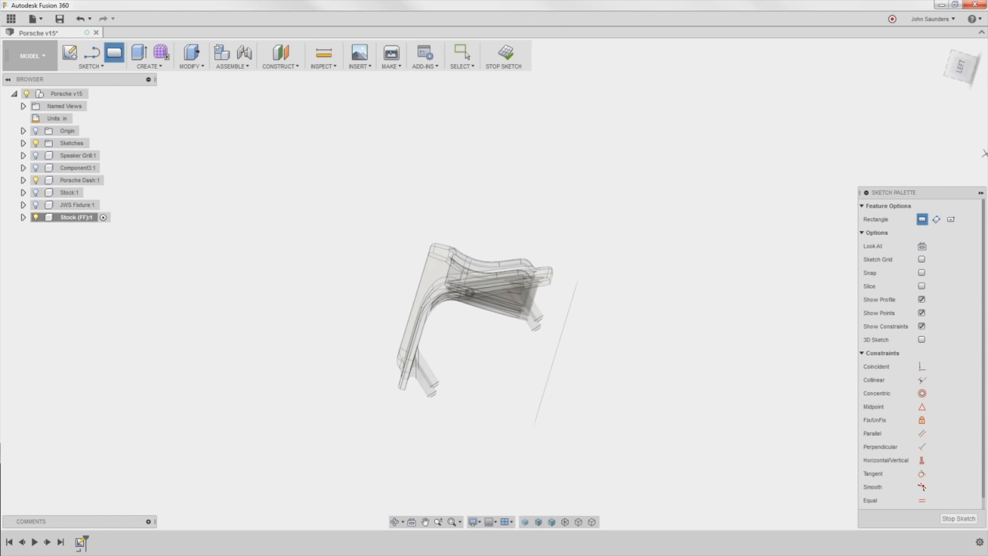
{"action": "left_click", "coordinate": [959, 70]}
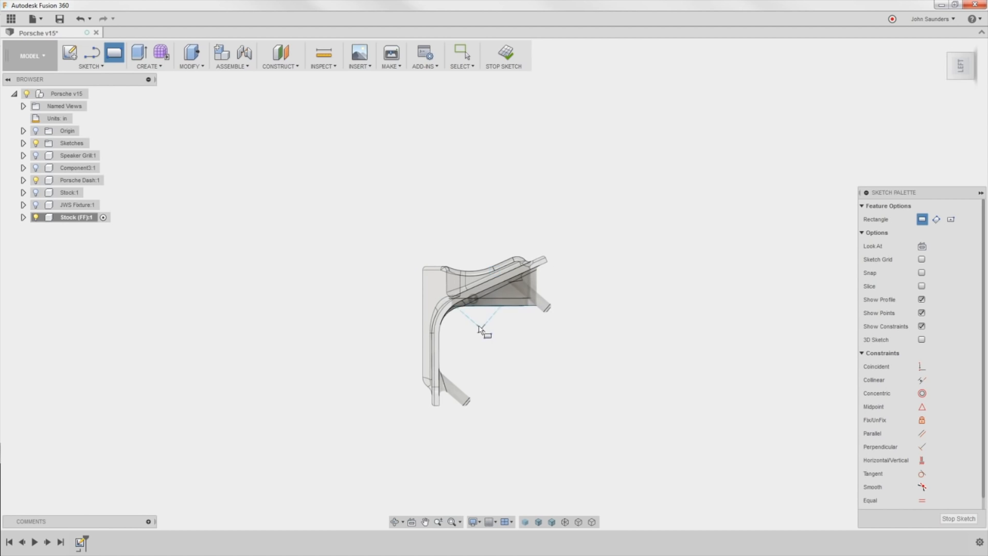
{"action": "left_click", "coordinate": [438, 258]}
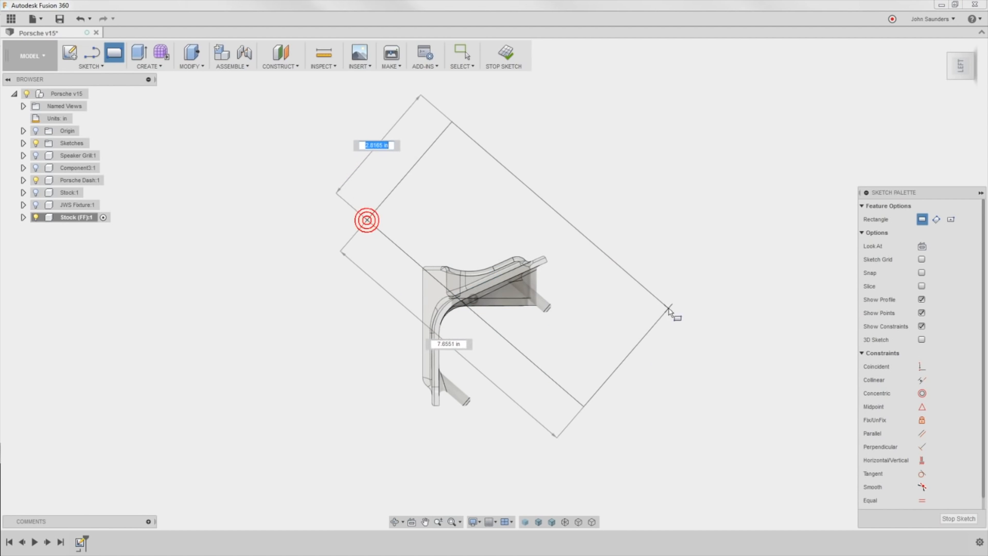
{"action": "scroll", "coordinate": [481, 464], "scroll_direction": "up", "scroll_amount": 3}
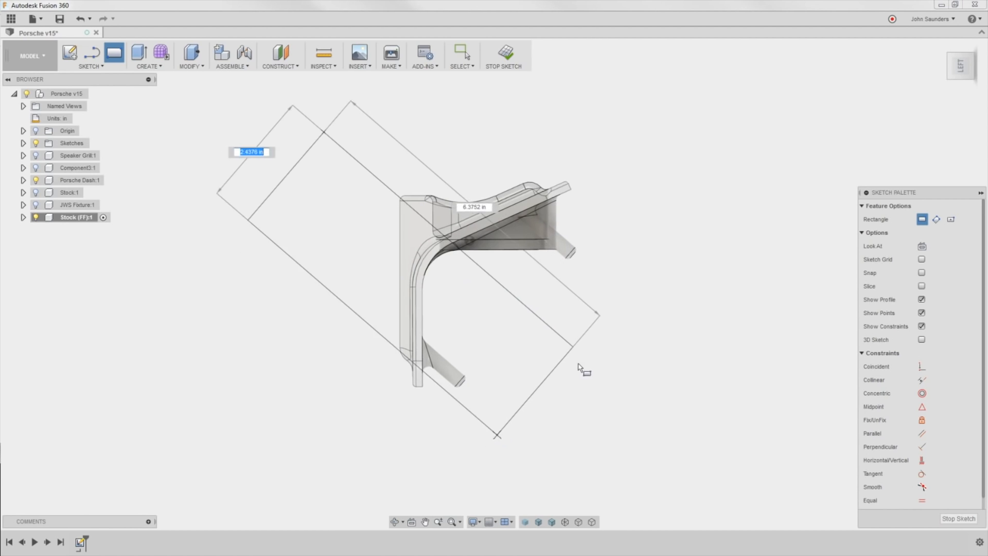
{"action": "left_click", "coordinate": [682, 257]}
{"action": "key", "text": "ctrl+z"}
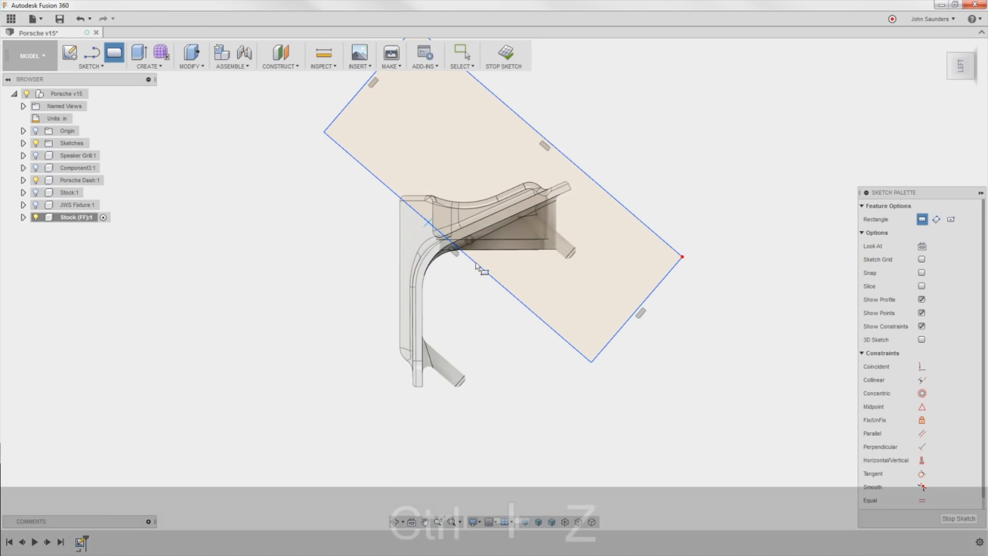
{"action": "key", "text": "ctrl+z"}
{"action": "key", "text": "ctrl+z"}
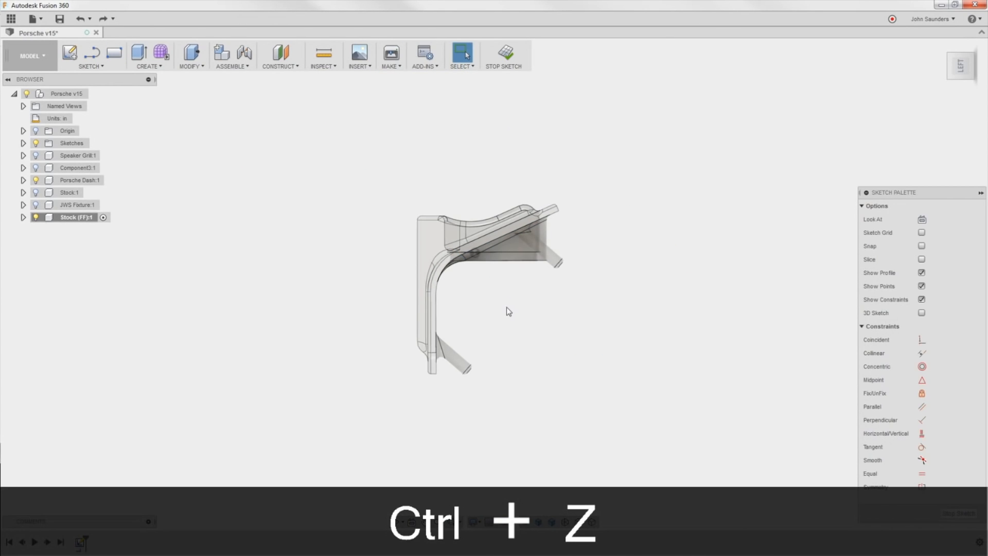
Step: Sketch a closed, tilted four-sided outline from connected lines around the whole dash part profile, including the angled mounting pins
{"action": "middle_click_drag", "start_coordinate": [505, 284], "coordinate": [492, 298]}
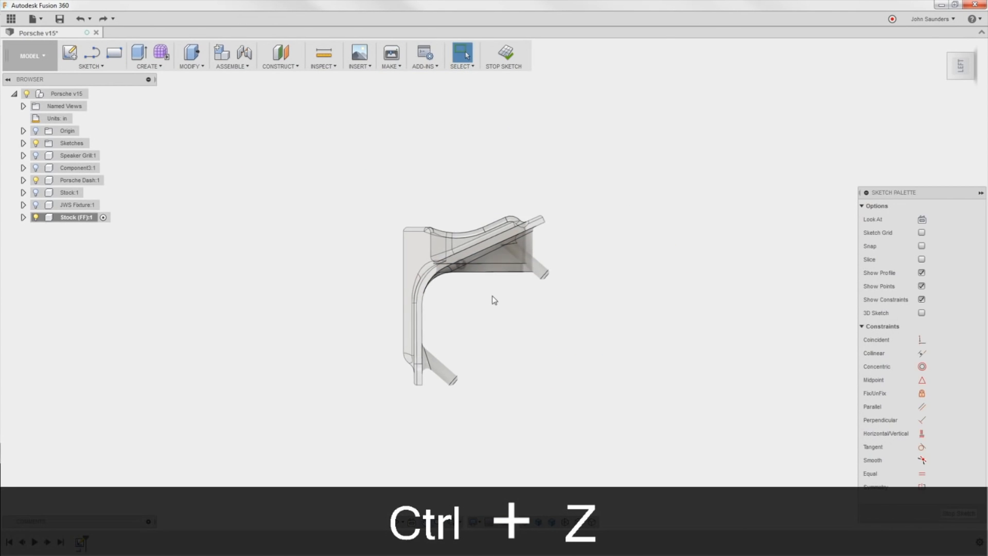
{"action": "key", "text": "l"}
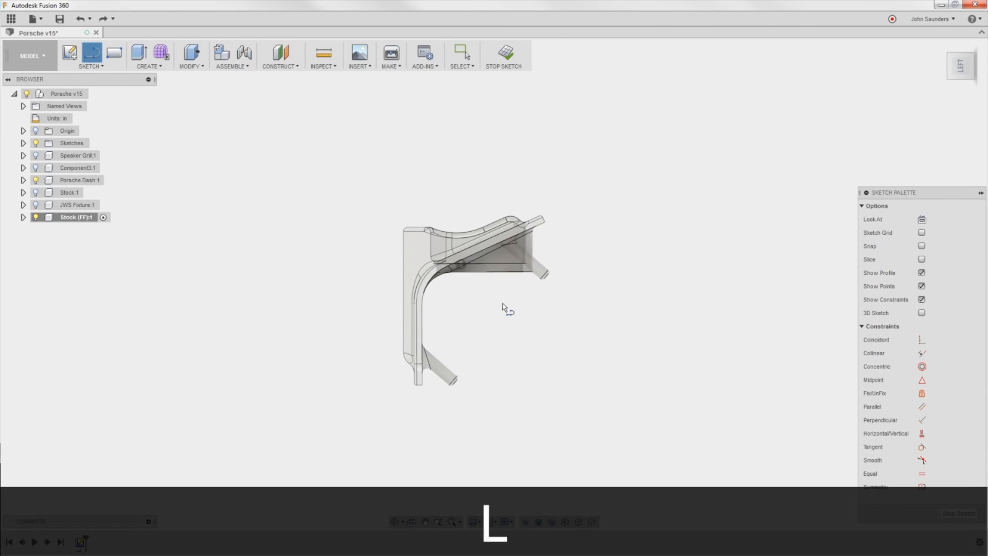
{"action": "left_click", "coordinate": [437, 446]}
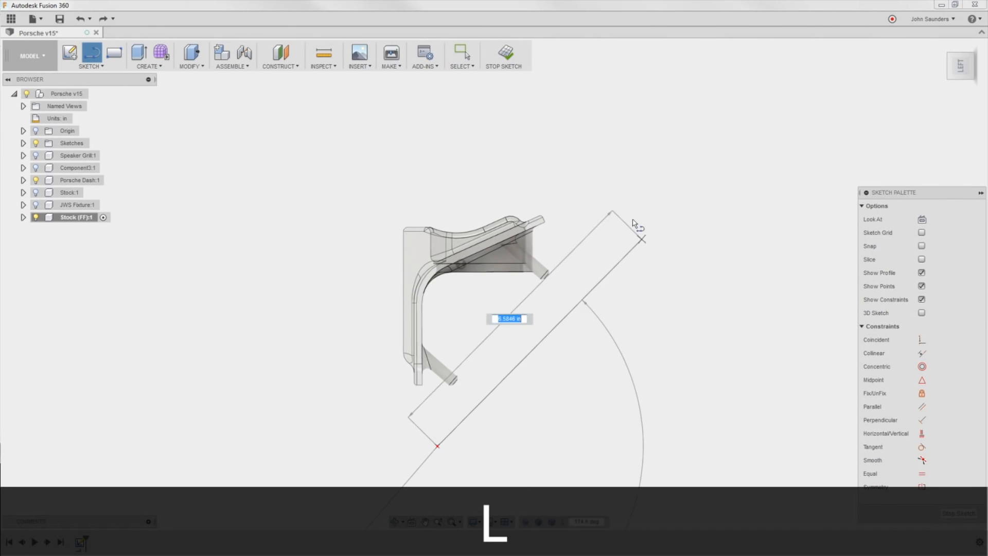
{"action": "left_click", "coordinate": [622, 231]}
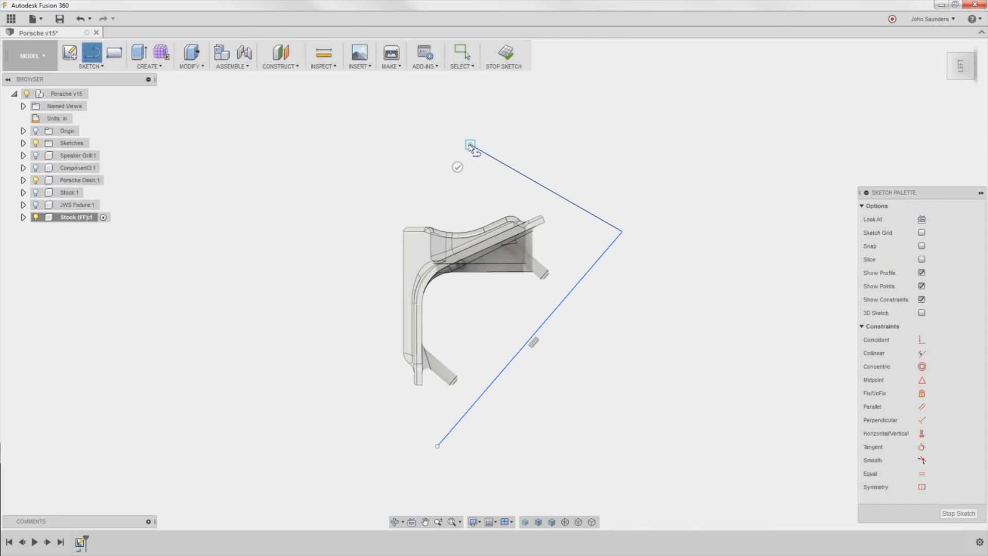
{"action": "left_click", "coordinate": [470, 144]}
{"action": "left_click", "coordinate": [335, 271]}
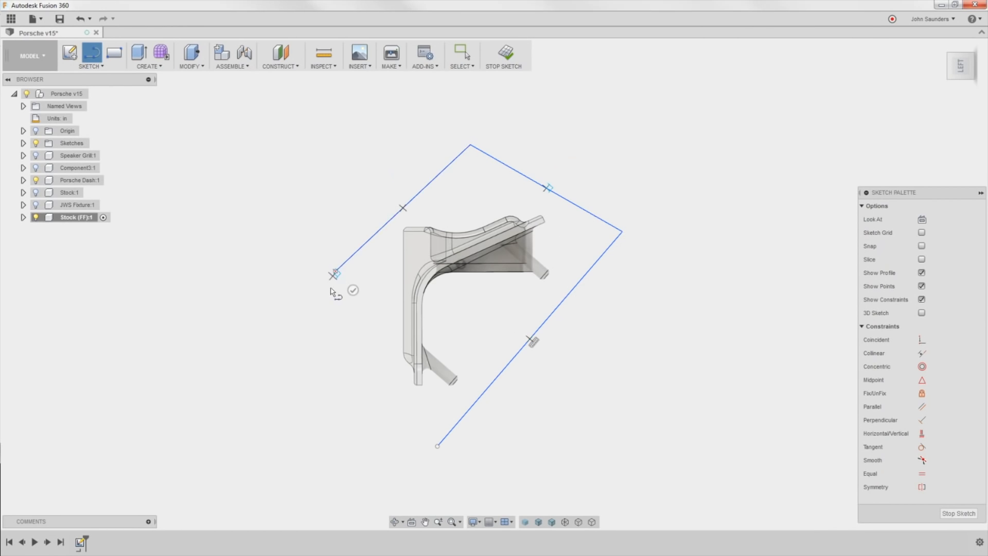
{"action": "left_click", "coordinate": [437, 446]}
{"action": "scroll", "coordinate": [474, 296], "scroll_direction": "up", "scroll_amount": 1}
{"action": "middle_click_drag", "start_coordinate": [474, 296], "coordinate": [407, 267]}
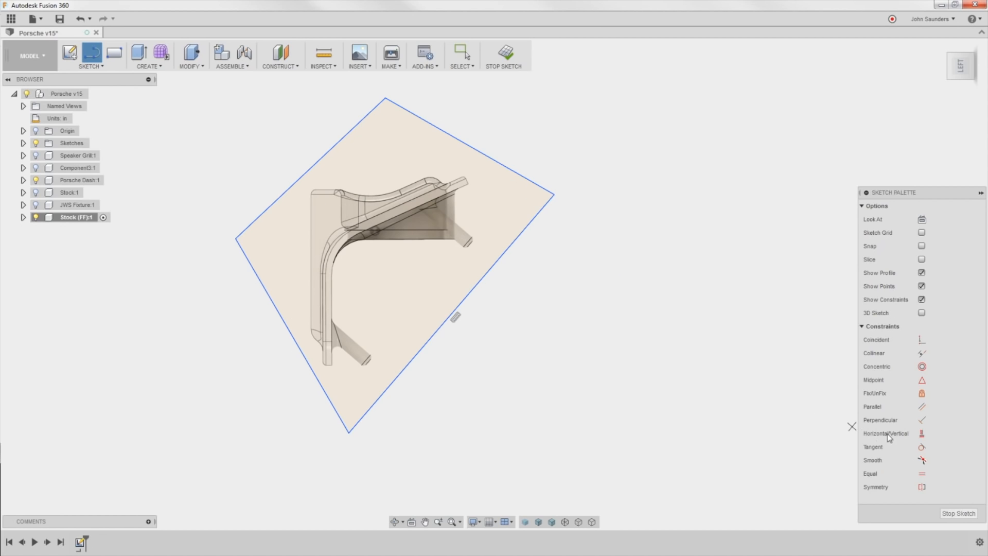
Step: Apply perpendicular constraints between adjoining outline edges at the right, upper and left corners to square it into a rectangle
{"action": "left_click_drag", "start_coordinate": [916, 194], "coordinate": [772, 144]}
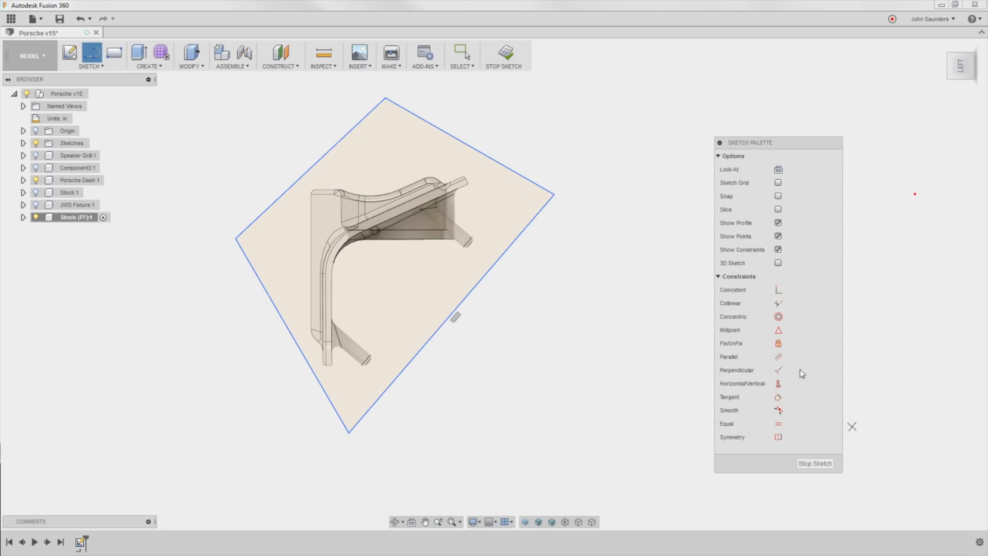
{"action": "left_click", "coordinate": [778, 369]}
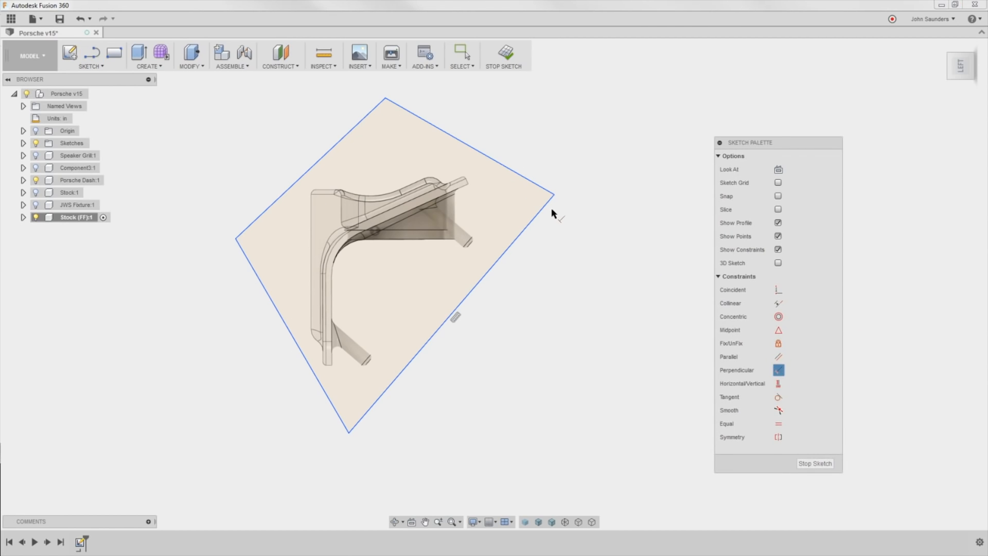
{"action": "left_click", "coordinate": [542, 205]}
{"action": "left_click", "coordinate": [527, 181]}
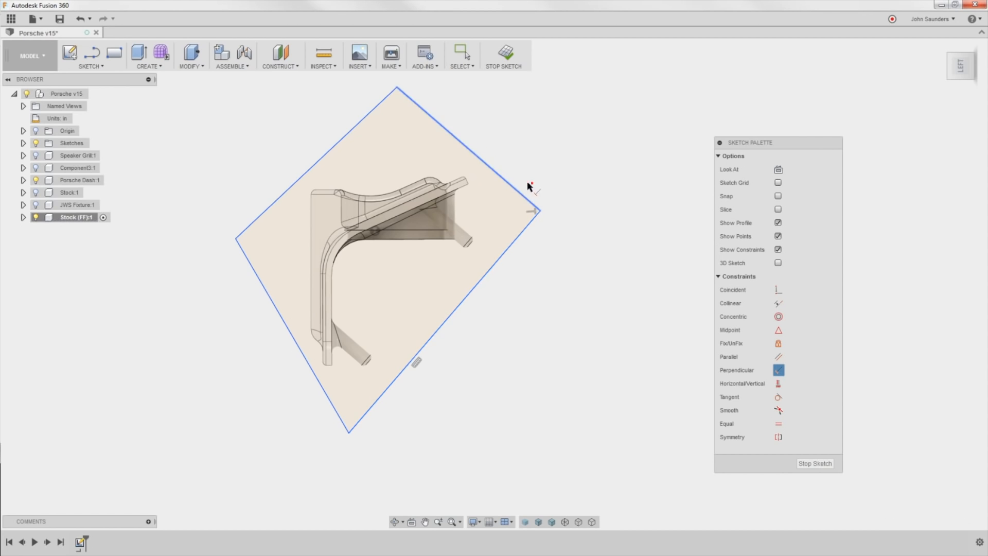
{"action": "left_click", "coordinate": [404, 97]}
{"action": "left_click", "coordinate": [390, 96]}
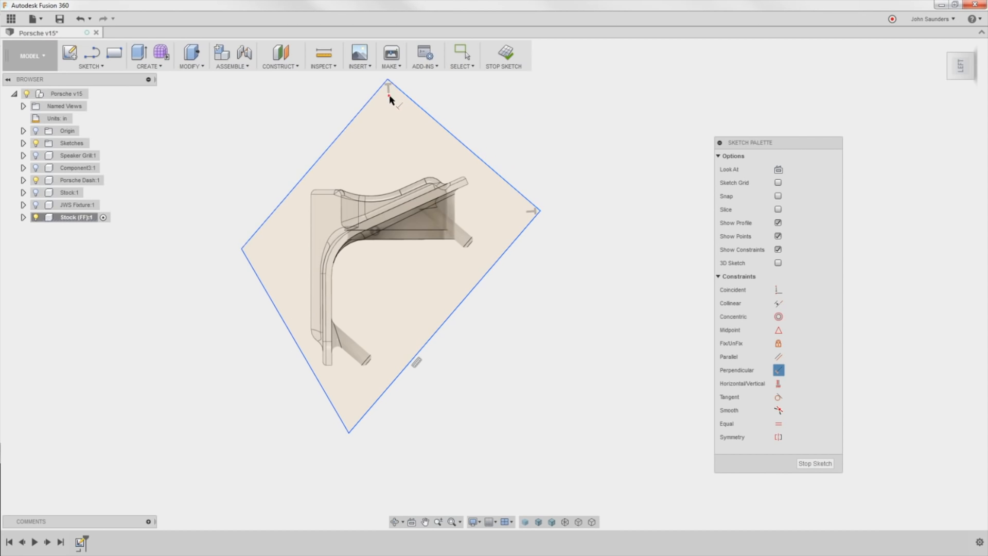
{"action": "left_click", "coordinate": [249, 241]}
{"action": "left_click", "coordinate": [253, 268]}
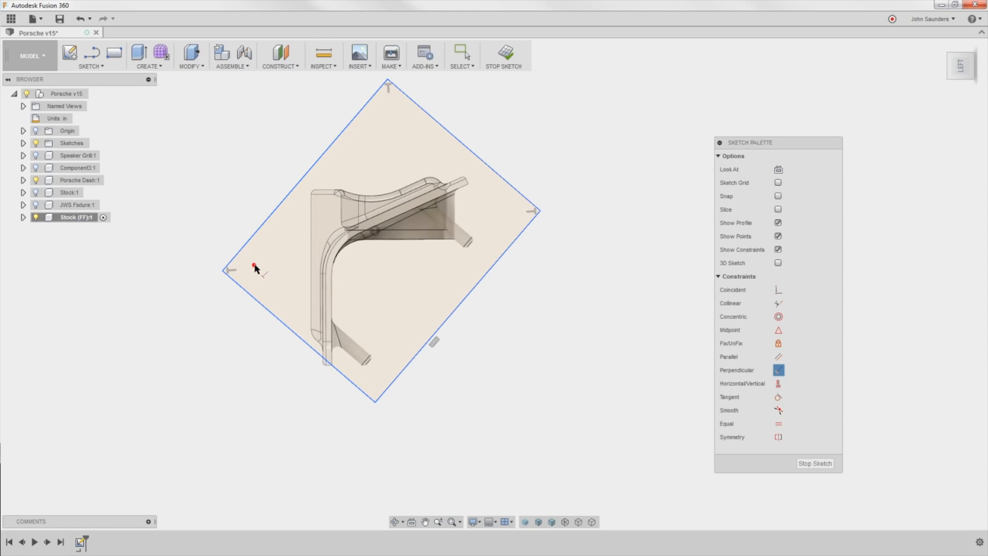
Step: Try to apply a perpendicular constraint between the two edges meeting at the rectangle's lowest corner
{"action": "scroll", "coordinate": [469, 355], "scroll_direction": "up", "scroll_amount": 2}
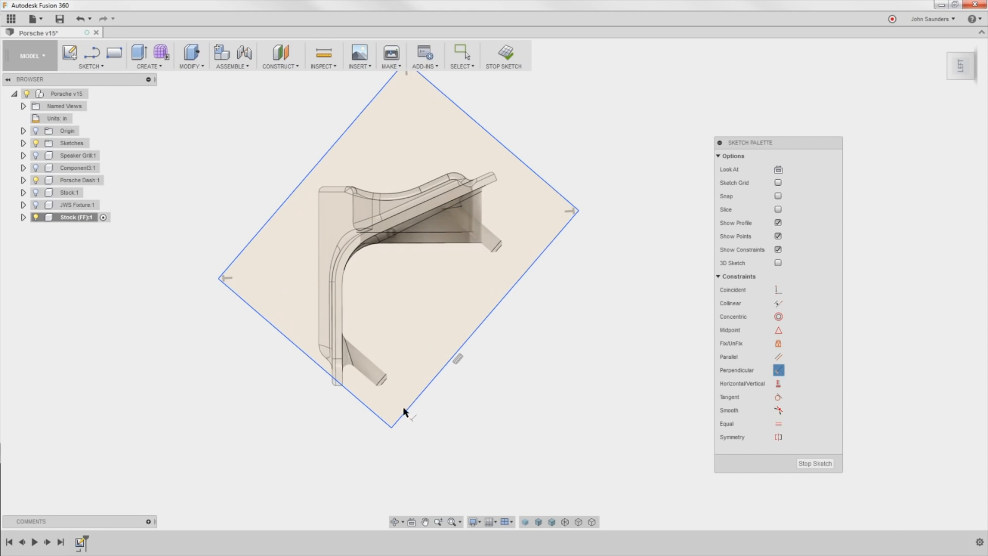
{"action": "left_click", "coordinate": [405, 408]}
{"action": "left_click", "coordinate": [379, 414]}
{"action": "left_click", "coordinate": [379, 414]}
{"action": "left_click", "coordinate": [462, 52]}
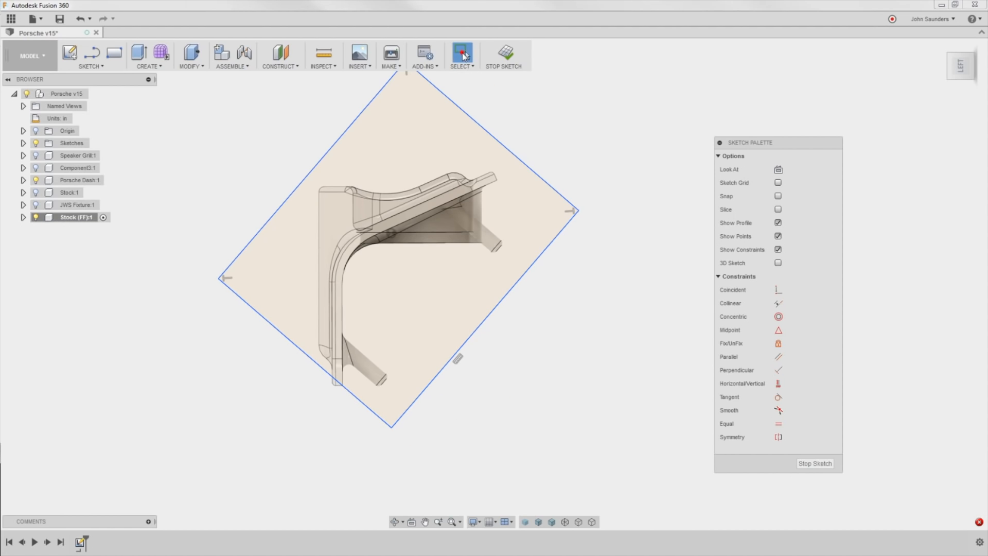
Step: Move the rectangle's edges inward to fit closely around the dash part and pins, leaving the long sides about 5.17 in
{"action": "left_click", "coordinate": [460, 117]}
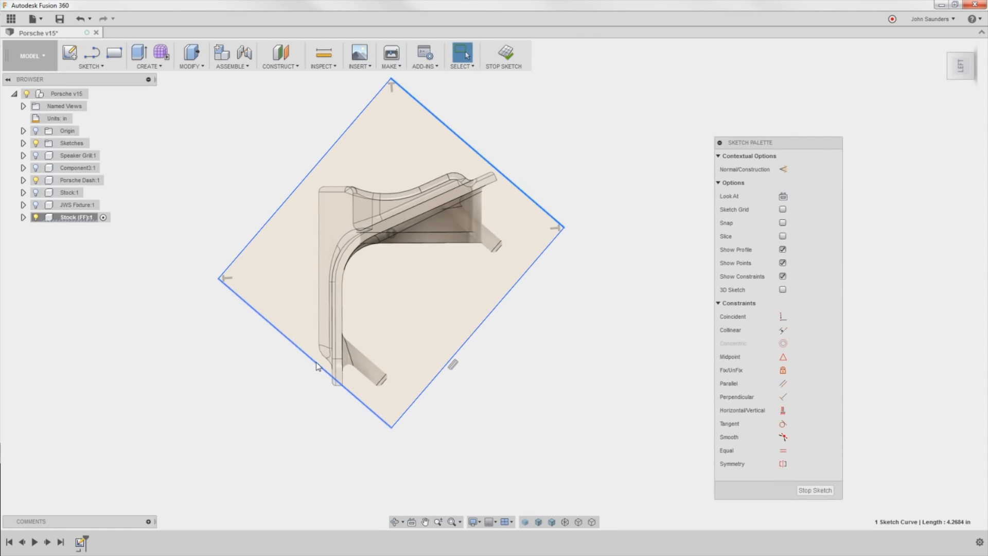
{"action": "left_click_drag", "start_coordinate": [316, 363], "coordinate": [309, 372]}
{"action": "left_click_drag", "start_coordinate": [451, 360], "coordinate": [370, 307]}
{"action": "left_click_drag", "start_coordinate": [281, 206], "coordinate": [294, 214]}
{"action": "left_click", "coordinate": [208, 214]}
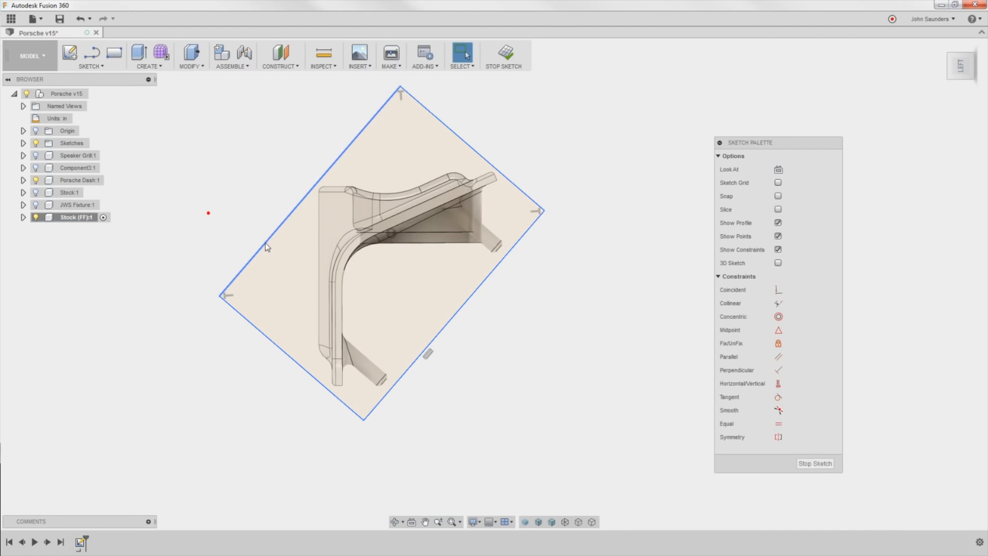
{"action": "left_click", "coordinate": [264, 241]}
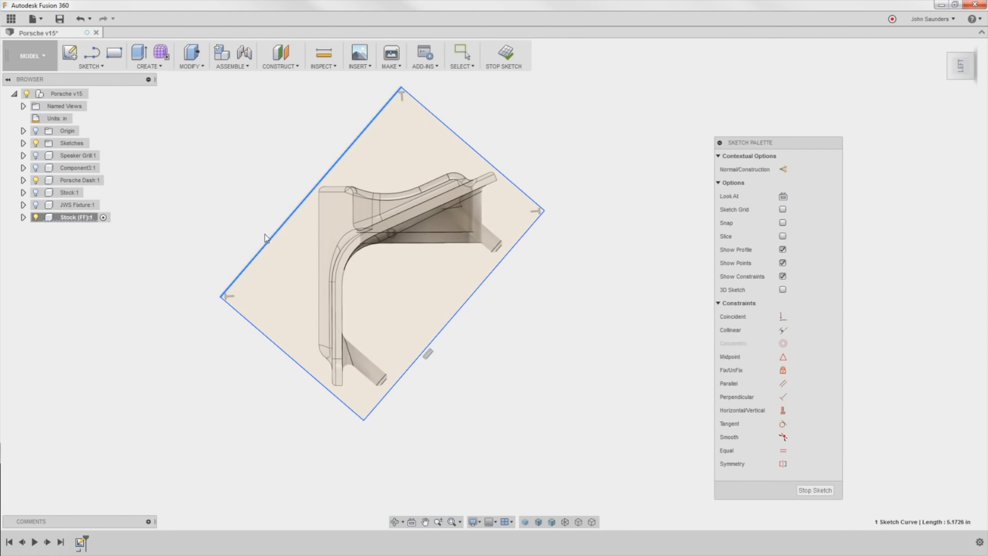
{"action": "left_click_drag", "start_coordinate": [435, 339], "coordinate": [432, 335]}
{"action": "scroll", "coordinate": [532, 327], "scroll_direction": "up", "scroll_amount": 5}
{"action": "middle_click_drag", "start_coordinate": [575, 337], "coordinate": [669, 402]}
{"action": "scroll", "coordinate": [650, 395], "scroll_direction": "down", "scroll_amount": 4}
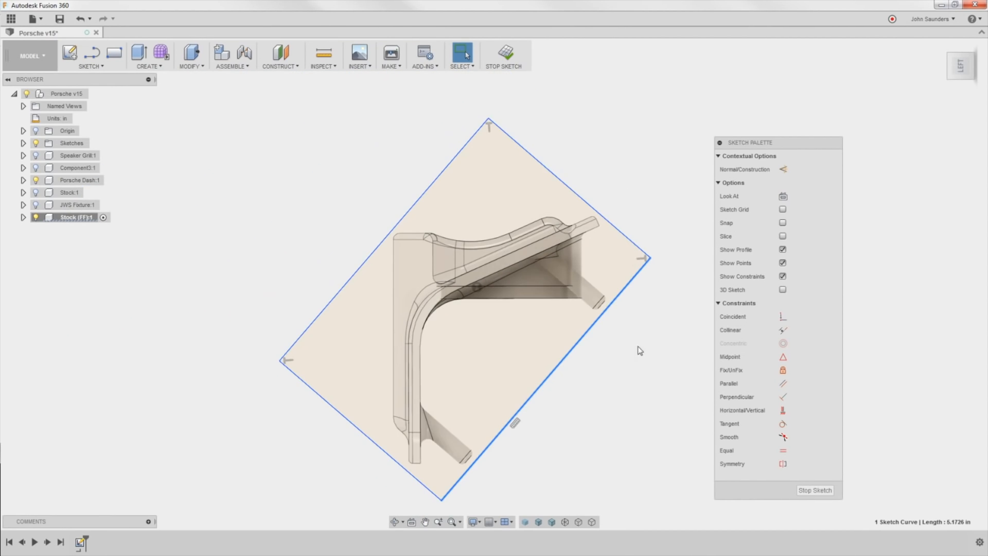
{"action": "scroll", "coordinate": [643, 339], "scroll_direction": "up", "scroll_amount": 3}
{"action": "scroll", "coordinate": [643, 335], "scroll_direction": "down", "scroll_amount": 3}
Step: Dimension the rectangle's long upper-left edge to 5 in
{"action": "key", "text": "d"}
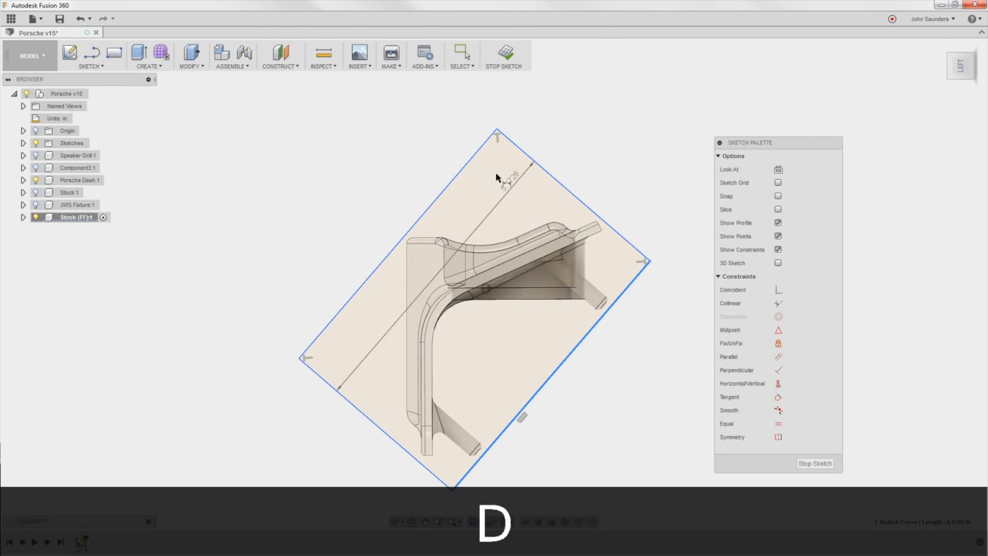
{"action": "key", "text": "Escape"}
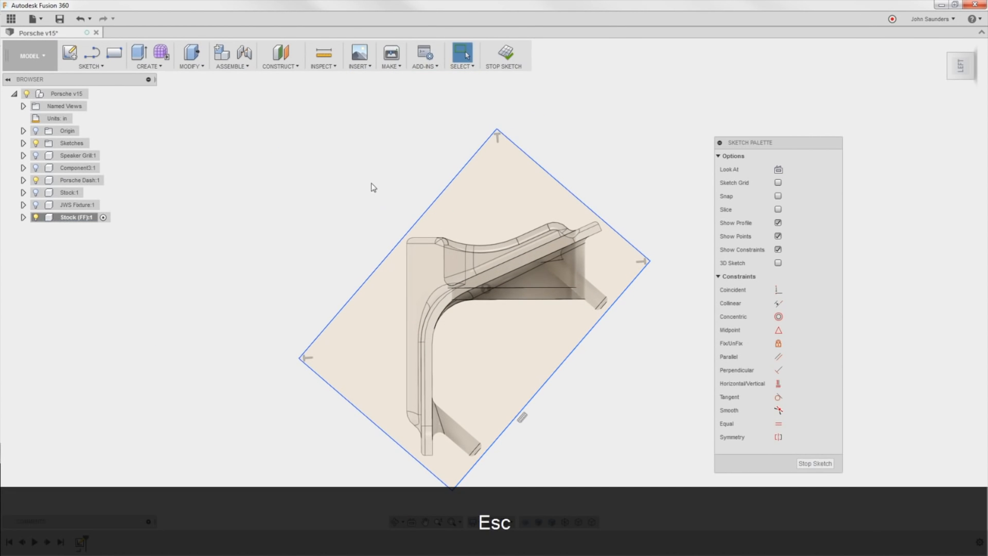
{"action": "key", "text": "d"}
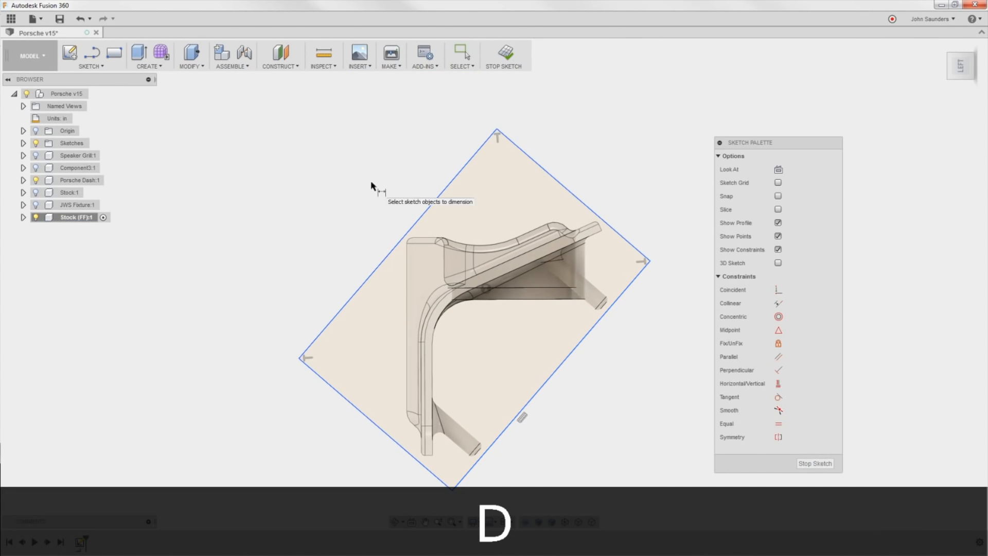
{"action": "left_click", "coordinate": [421, 220]}
{"action": "left_click", "coordinate": [377, 216]}
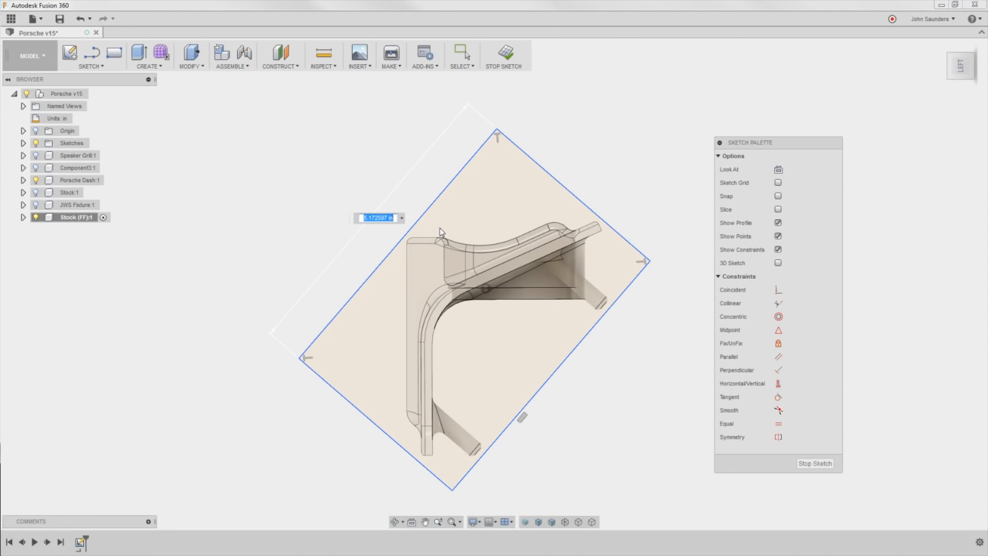
{"action": "type", "text": "5"}
{"action": "key", "text": "Return"}
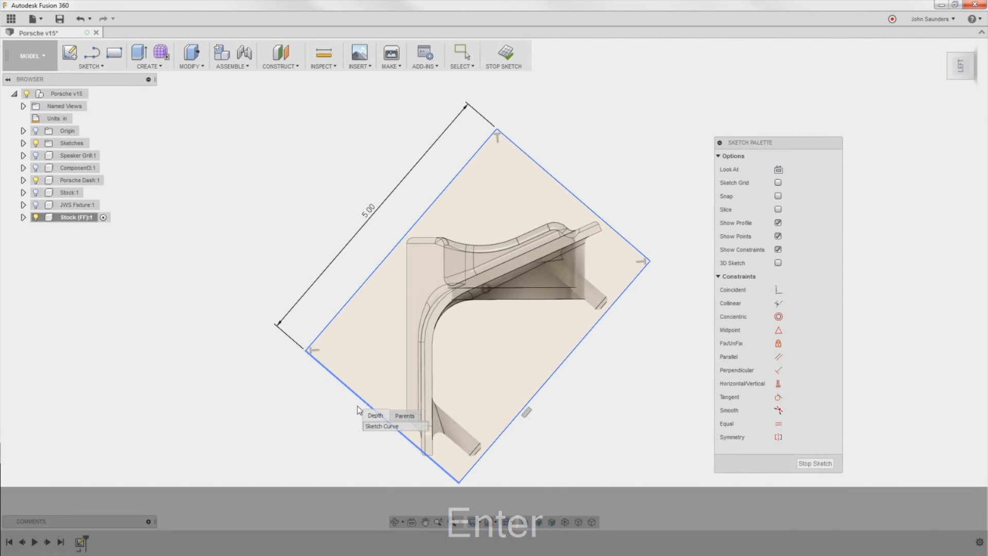
{"action": "middle_click_drag", "start_coordinate": [459, 485], "coordinate": [455, 488], "text": "shift"}
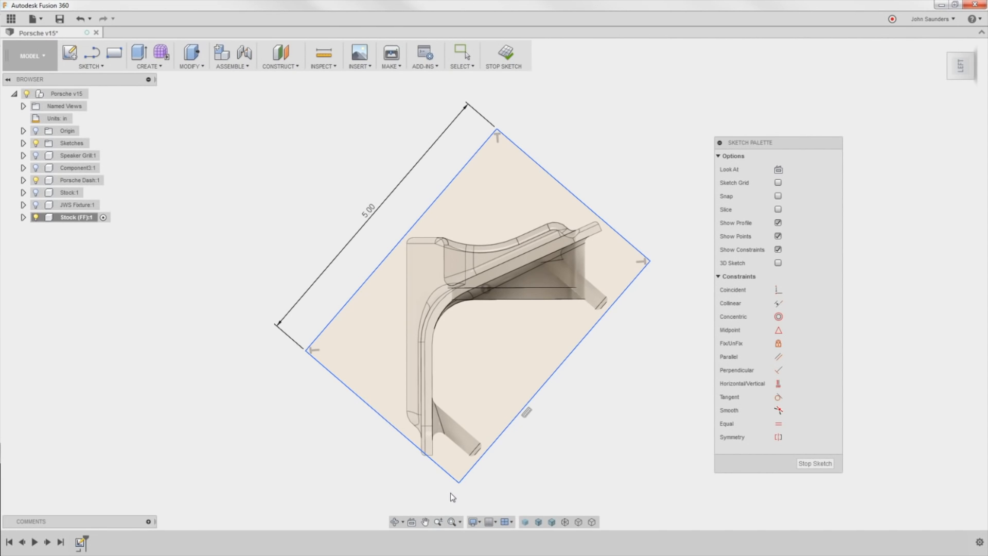
Step: Nudge the stock rectangle by its short lower-left edge to fine-tune its position around the dash part
{"action": "left_click", "coordinate": [362, 405]}
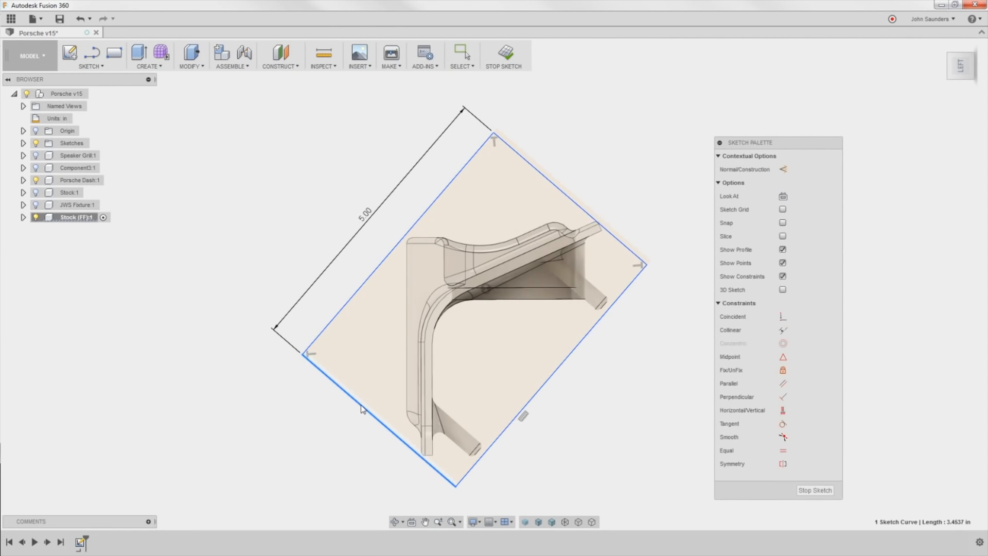
{"action": "left_click_drag", "start_coordinate": [362, 409], "coordinate": [362, 407]}
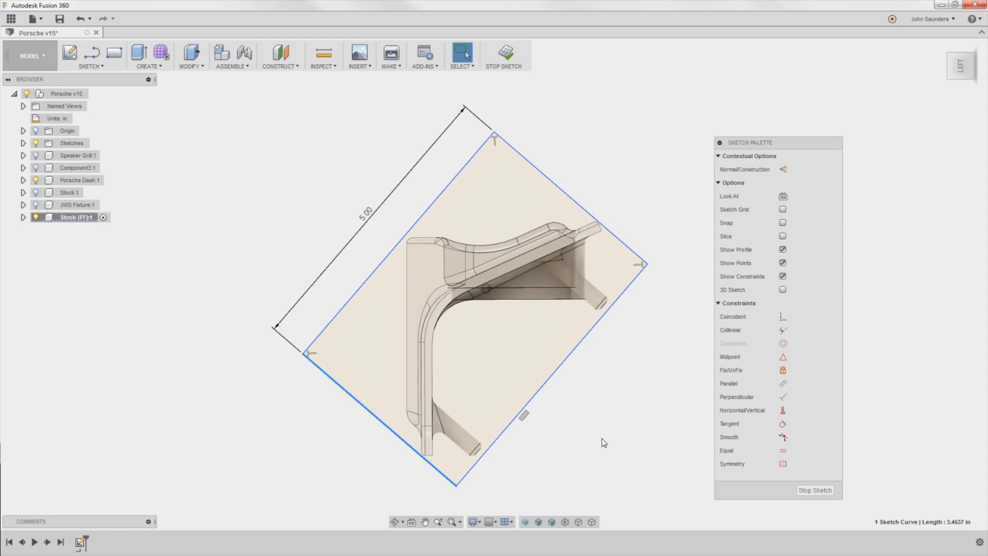
{"action": "scroll", "coordinate": [604, 442], "scroll_direction": "up", "scroll_amount": 6}
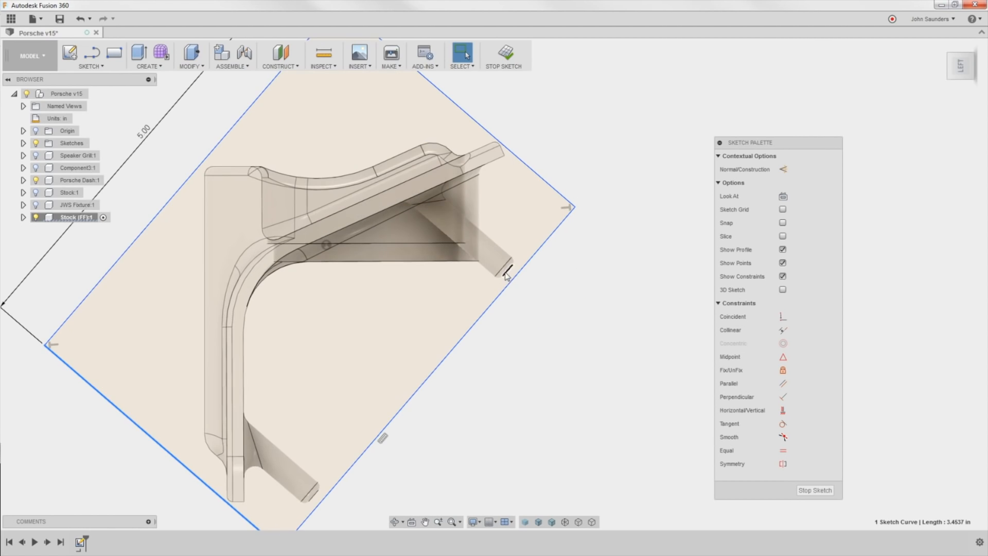
{"action": "key", "text": "d"}
{"action": "scroll", "coordinate": [563, 350], "scroll_direction": "up", "scroll_amount": 5}
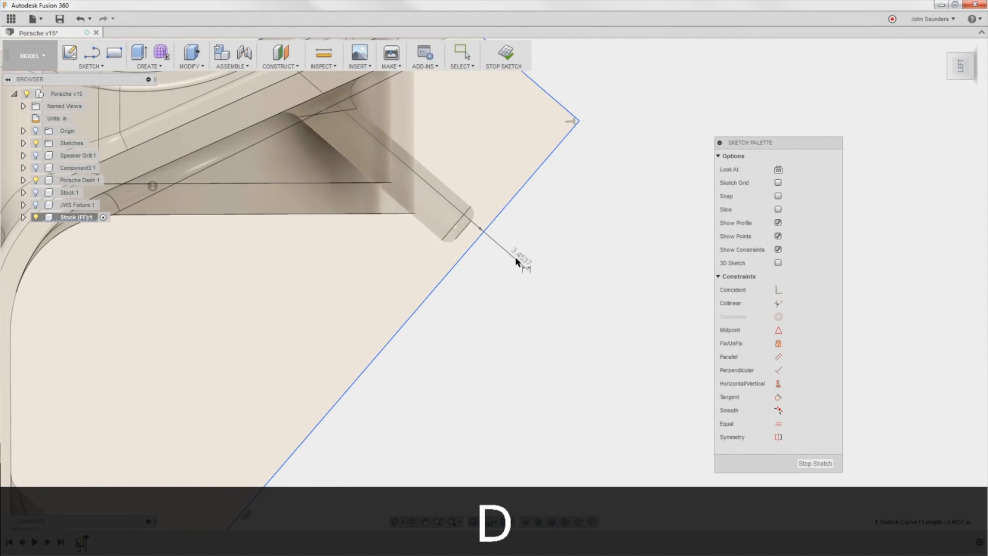
{"action": "key", "text": "Escape"}
{"action": "key", "text": "d"}
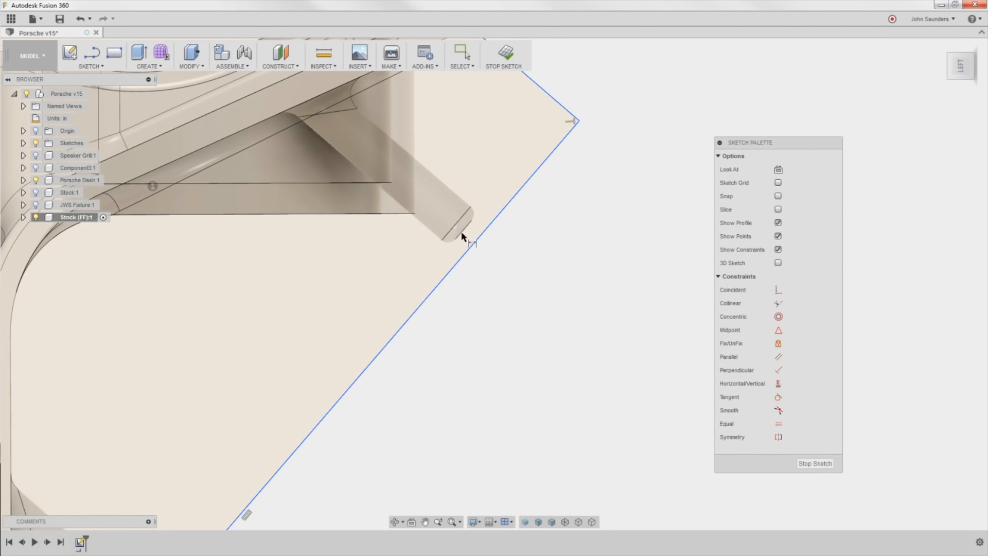
{"action": "key", "text": "Escape"}
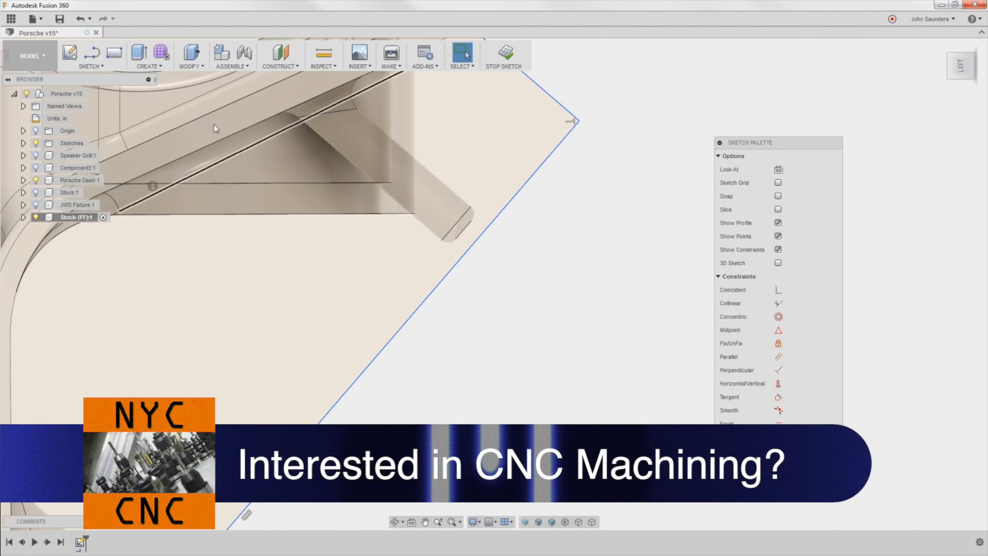
Step: Project the end edge of the dash part's upper pin into the stock sketch
{"action": "left_click", "coordinate": [92, 67]}
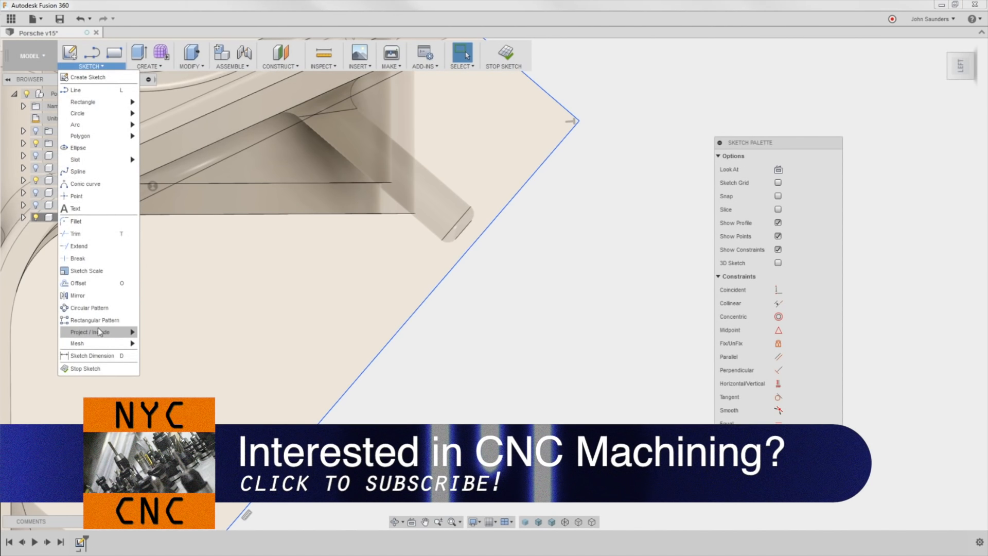
{"action": "mouse_move", "coordinate": [100, 332]}
{"action": "left_click", "coordinate": [154, 332]}
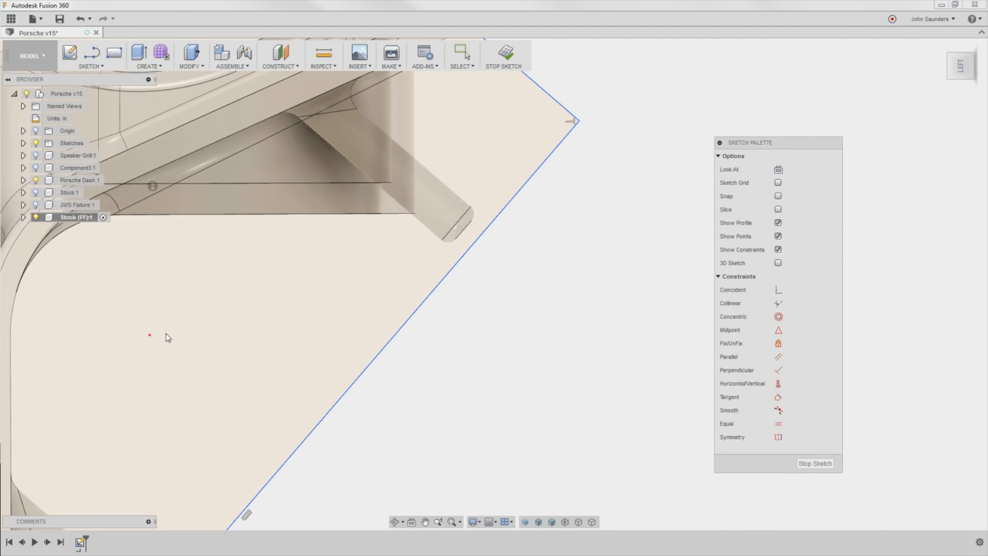
{"action": "scroll", "coordinate": [513, 328], "scroll_direction": "down", "scroll_amount": 5}
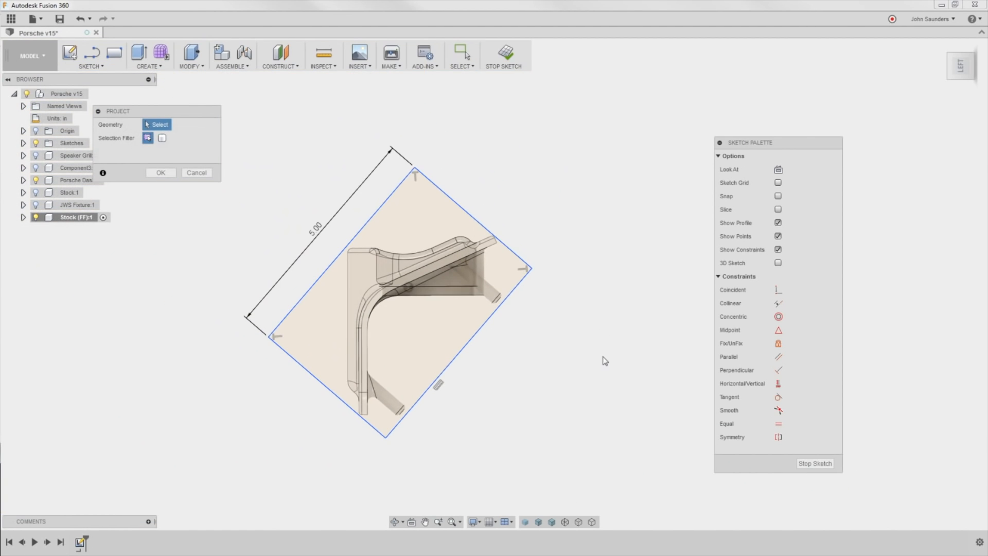
{"action": "mouse_move", "coordinate": [605, 361]}
{"action": "middle_mouse_down", "text": "shift"}
{"action": "mouse_move", "coordinate": [554, 366]}
{"action": "mouse_move", "coordinate": [569, 386]}
{"action": "mouse_move", "coordinate": [565, 334]}
{"action": "mouse_move", "coordinate": [604, 369]}
{"action": "mouse_move", "coordinate": [534, 423]}
{"action": "mouse_move", "coordinate": [527, 415]}
{"action": "mouse_move", "coordinate": [540, 431]}
{"action": "mouse_move", "coordinate": [490, 426]}
{"action": "middle_mouse_up", "text": "shift"}
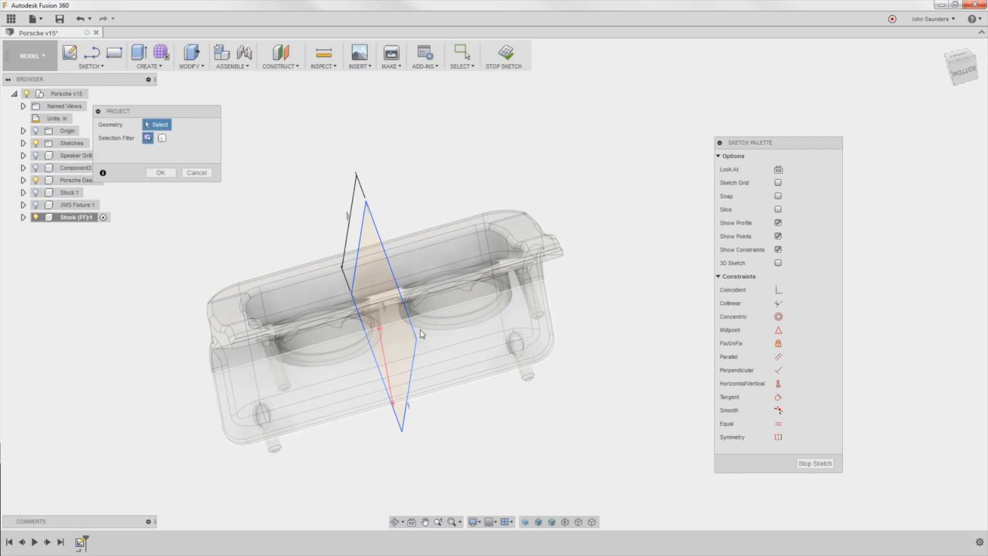
{"action": "mouse_move", "coordinate": [569, 414]}
{"action": "middle_mouse_down", "text": "shift"}
{"action": "mouse_move", "coordinate": [572, 435]}
{"action": "mouse_move", "coordinate": [584, 403]}
{"action": "middle_mouse_up", "text": "shift"}
{"action": "scroll", "coordinate": [573, 375], "scroll_direction": "up", "scroll_amount": 3}
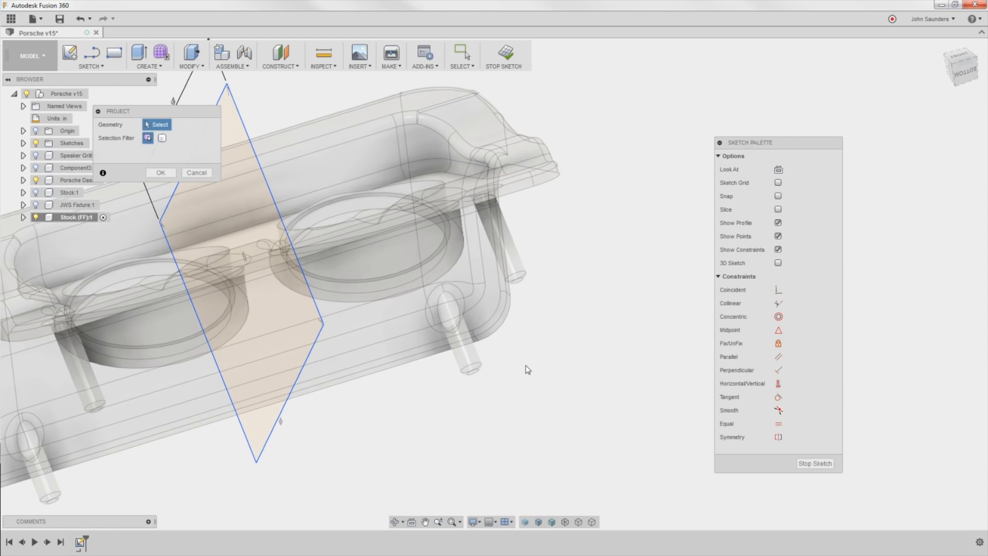
{"action": "scroll", "coordinate": [528, 370], "scroll_direction": "down", "scroll_amount": 2}
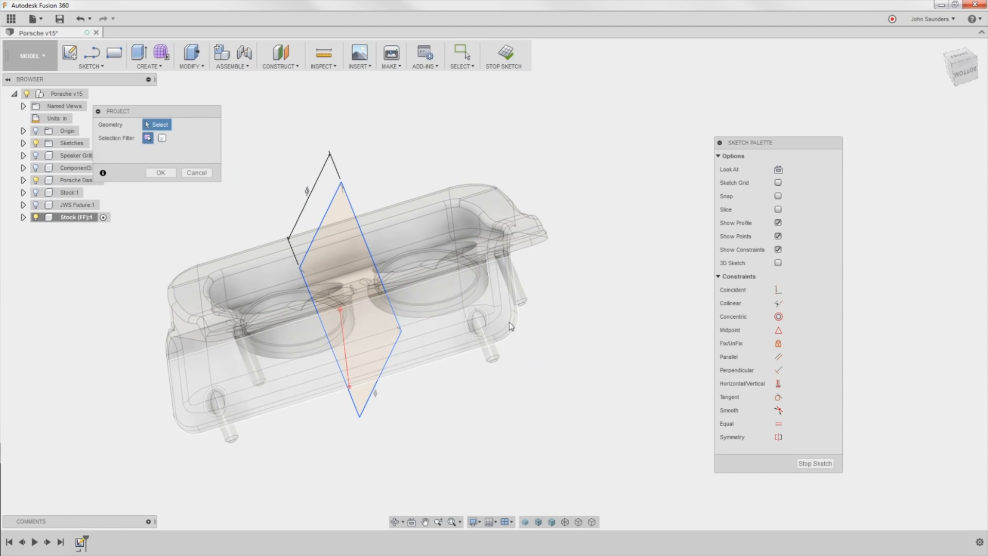
{"action": "left_click", "coordinate": [949, 72]}
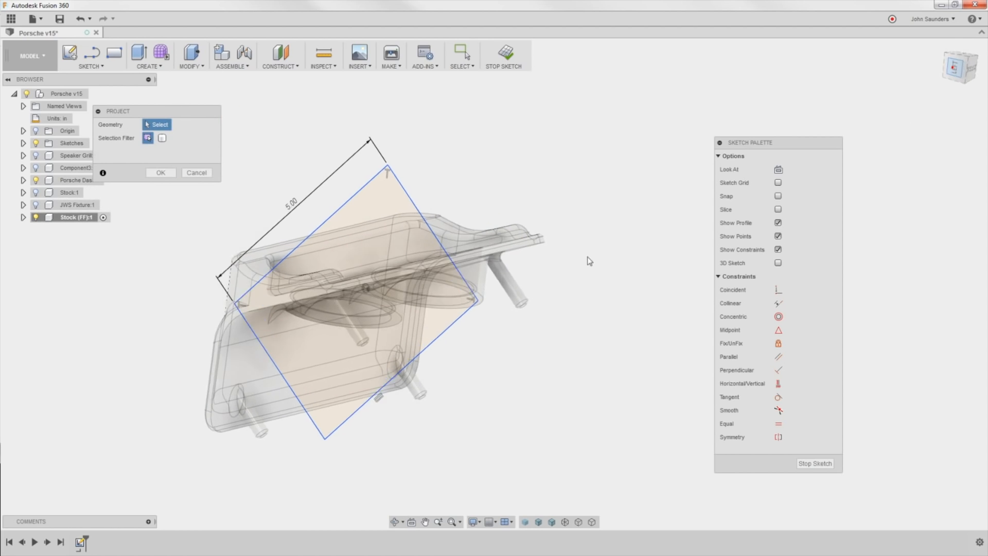
{"action": "scroll", "coordinate": [545, 312], "scroll_direction": "up", "scroll_amount": 5}
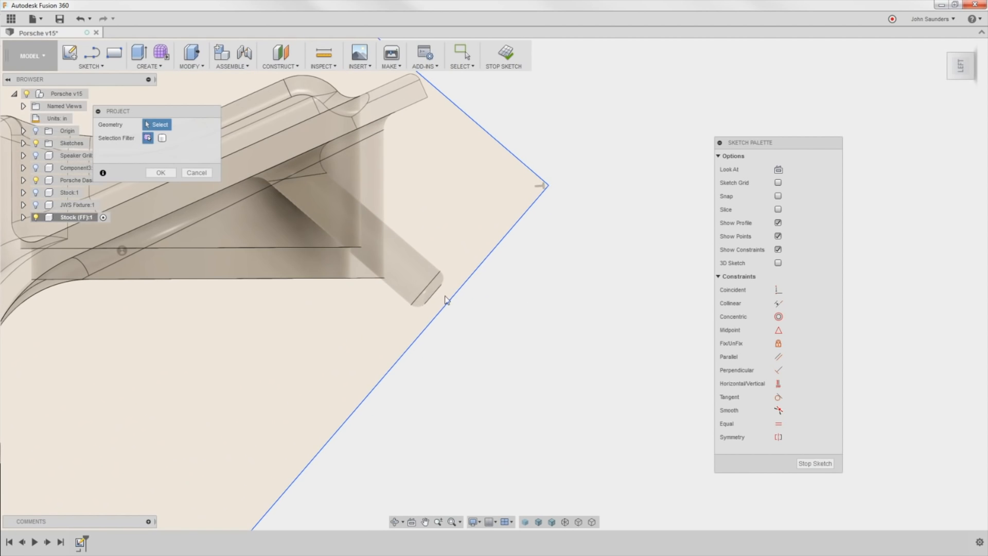
{"action": "scroll", "coordinate": [512, 341], "scroll_direction": "down", "scroll_amount": 4}
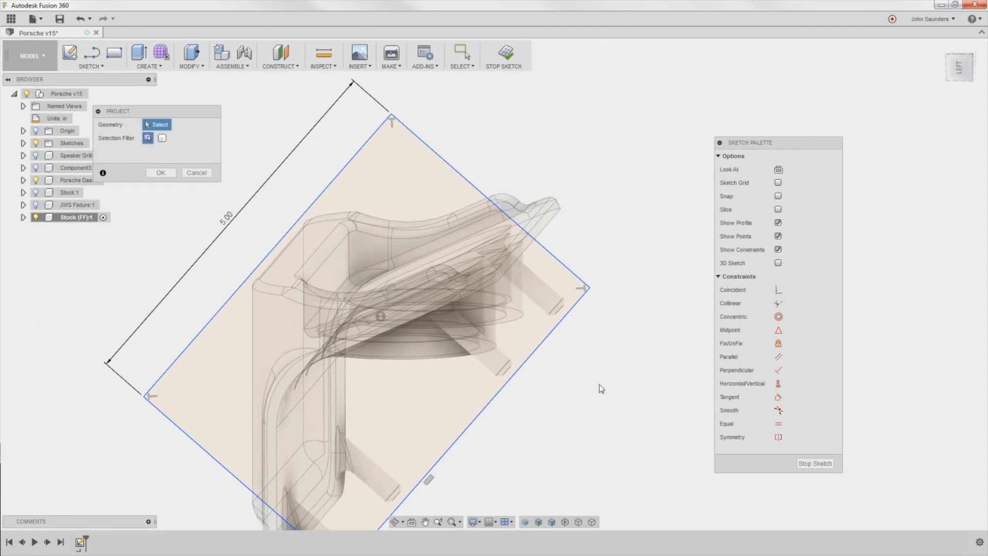
{"action": "middle_click_drag", "start_coordinate": [599, 384], "coordinate": [633, 297], "text": "shift"}
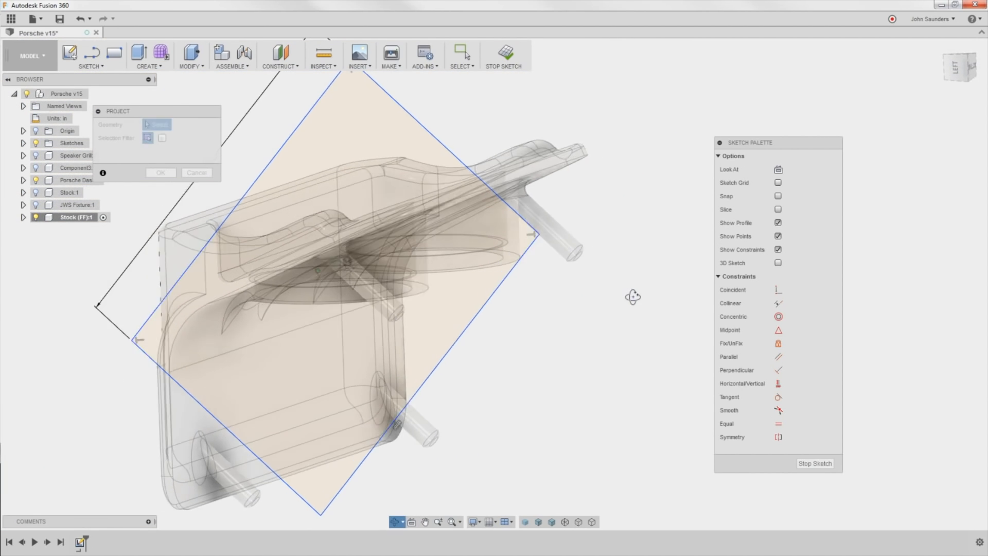
{"action": "scroll", "coordinate": [625, 288], "scroll_direction": "up", "scroll_amount": 3}
{"action": "left_click", "coordinate": [956, 68]}
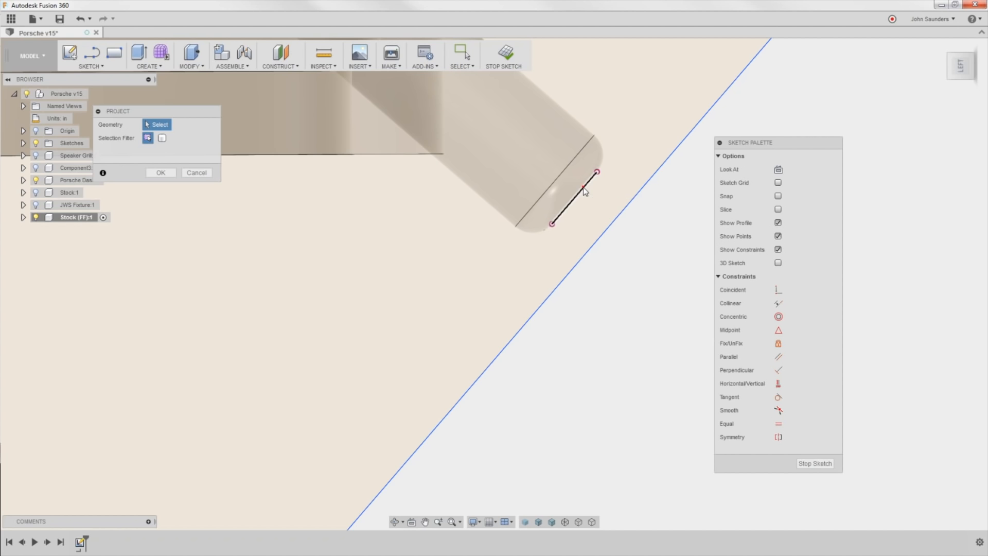
Step: Examine the projected pin edge relative to the pins and the sketch plane from several angles
{"action": "scroll", "coordinate": [647, 356], "scroll_direction": "down", "scroll_amount": 5}
{"action": "middle_click_drag", "start_coordinate": [655, 396], "coordinate": [507, 349]}
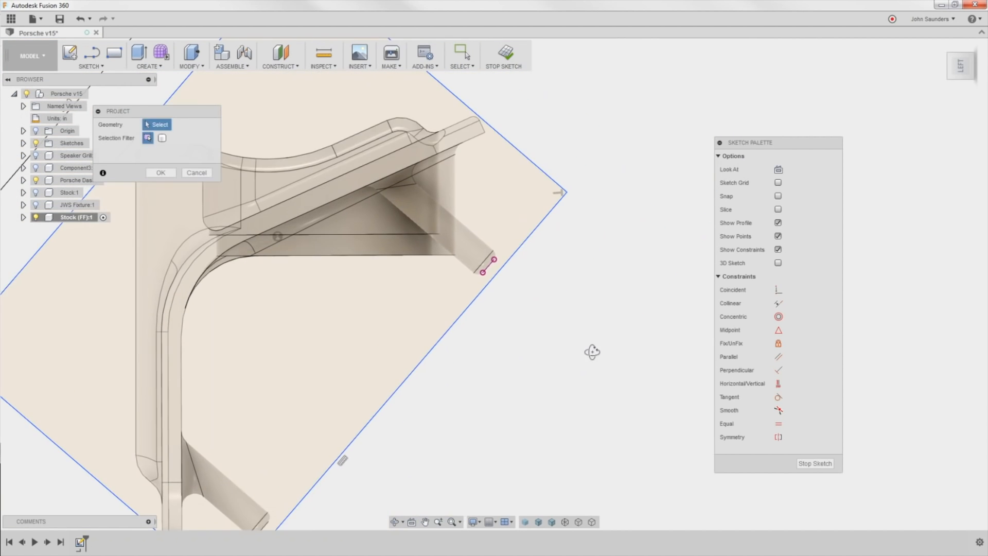
{"action": "middle_click_drag", "start_coordinate": [592, 351], "coordinate": [554, 355], "text": "shift"}
{"action": "scroll", "coordinate": [579, 393], "scroll_direction": "down", "scroll_amount": 3}
{"action": "middle_click_drag", "start_coordinate": [580, 393], "coordinate": [569, 415]}
{"action": "scroll", "coordinate": [425, 406], "scroll_direction": "up", "scroll_amount": 2}
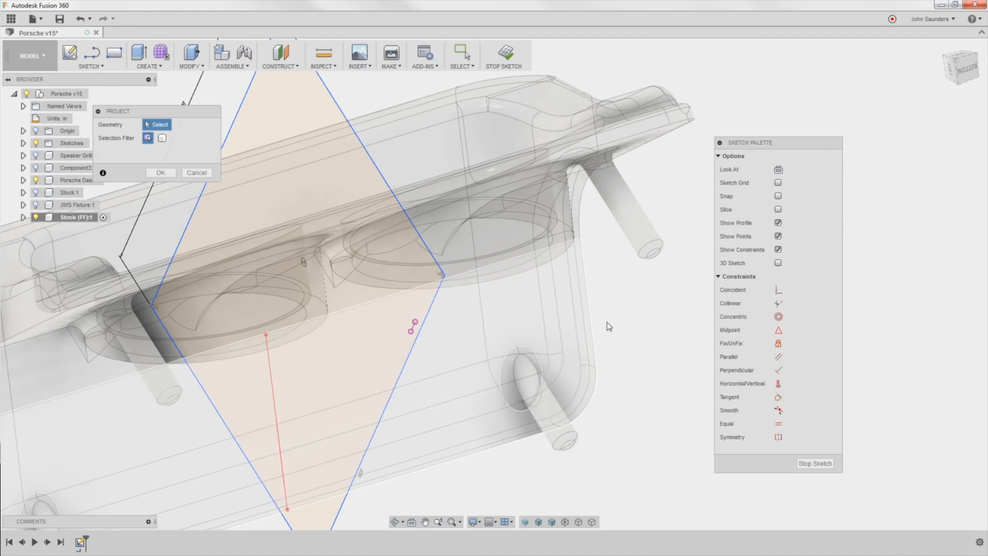
{"action": "left_click", "coordinate": [949, 68]}
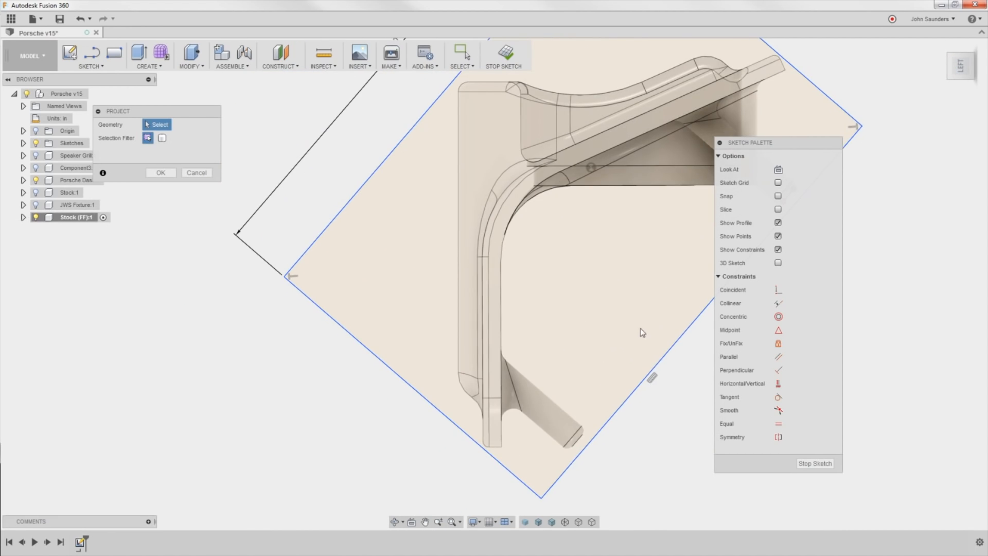
{"action": "scroll", "coordinate": [412, 266], "scroll_direction": "up", "scroll_amount": 3}
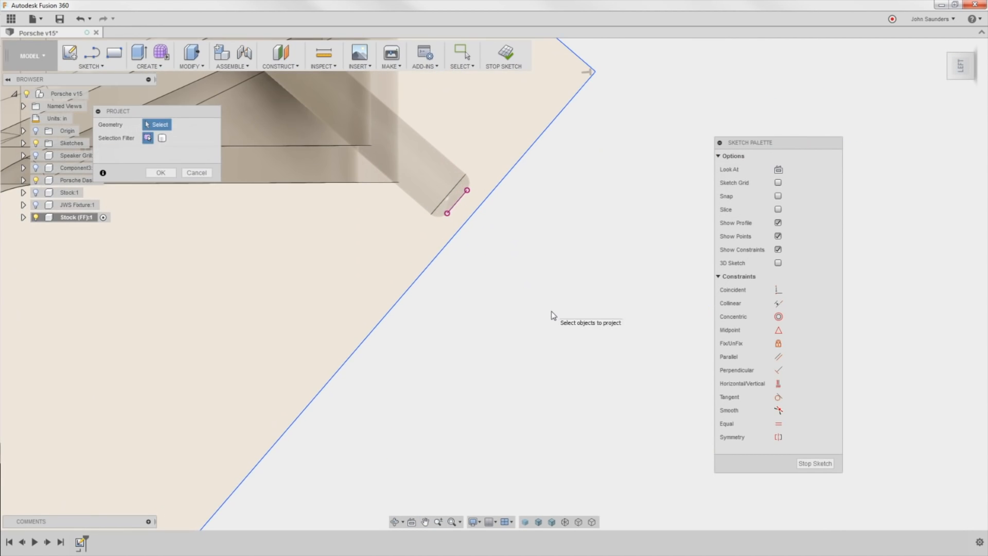
{"action": "mouse_move", "coordinate": [522, 252]}
{"action": "middle_mouse_down", "text": "shift"}
{"action": "mouse_move", "coordinate": [566, 253]}
{"action": "mouse_move", "coordinate": [573, 298]}
{"action": "mouse_move", "coordinate": [553, 265]}
{"action": "middle_mouse_up", "text": "shift"}
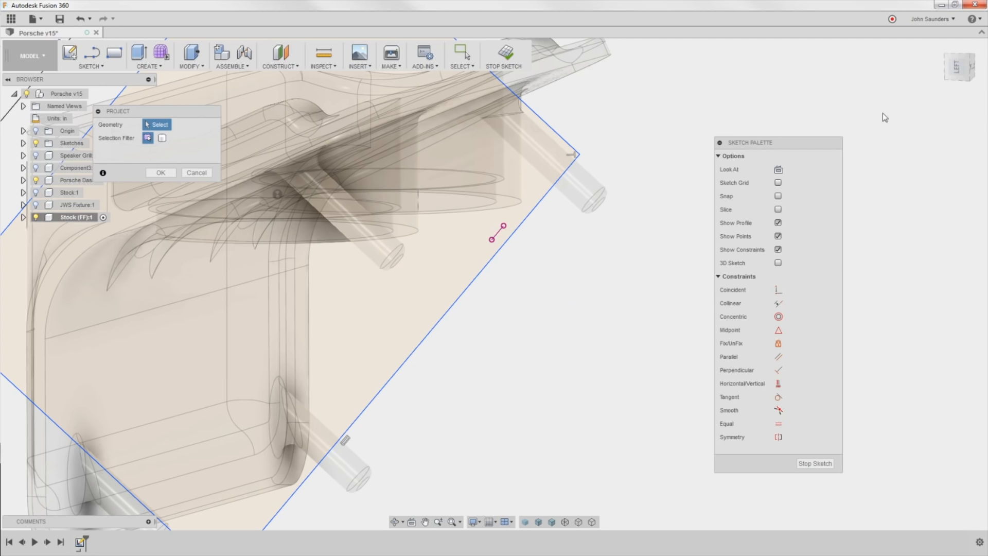
{"action": "left_click", "coordinate": [958, 70]}
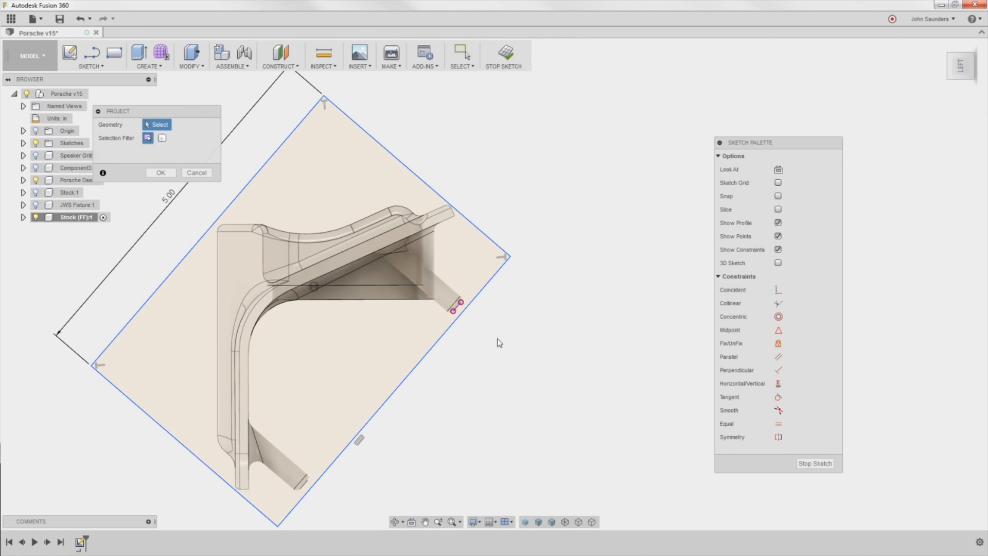
Step: Dimension the gap between the projected pin-end edge and the rectangle's long lower-right edge to 0.05 in
{"action": "scroll", "coordinate": [497, 338], "scroll_direction": "up", "scroll_amount": 3}
{"action": "key", "text": "d"}
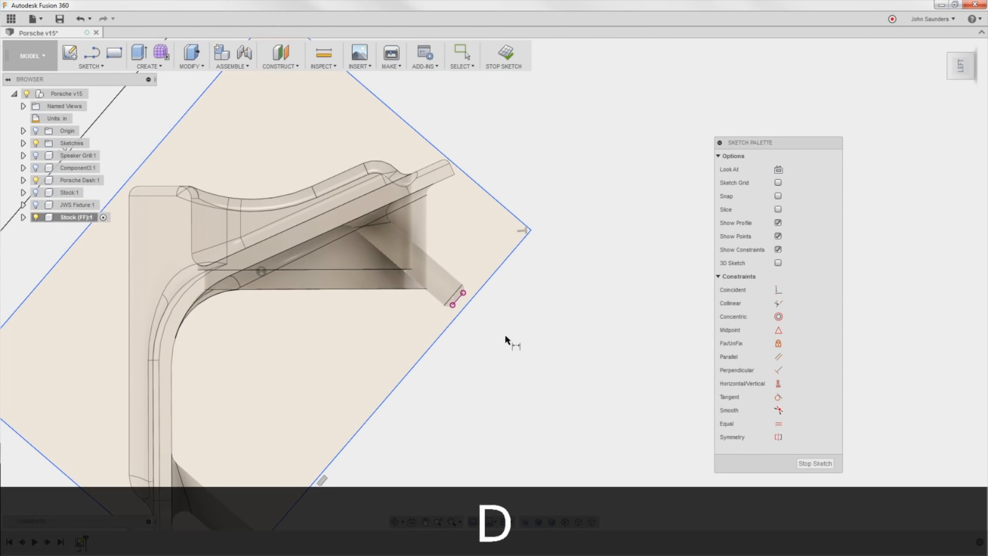
{"action": "left_click", "coordinate": [465, 311]}
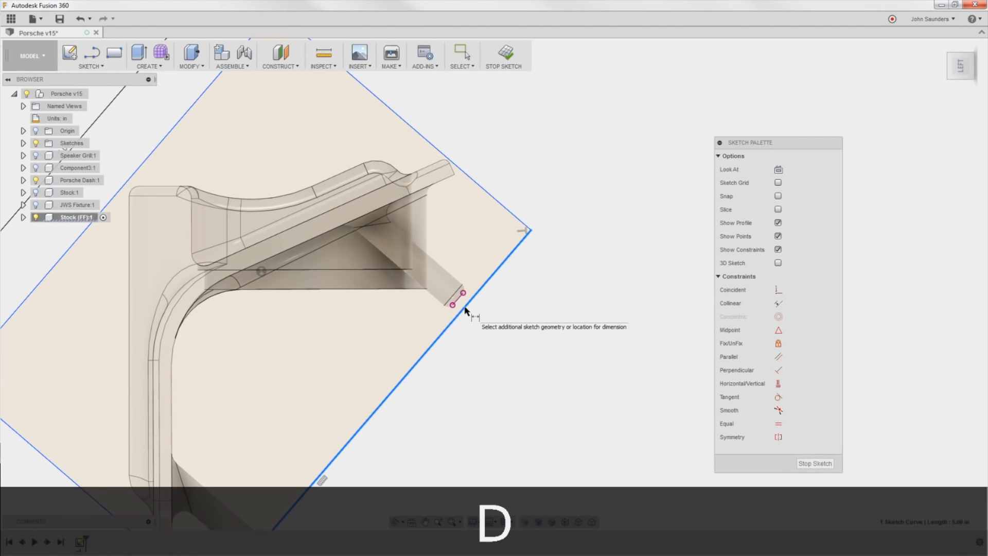
{"action": "scroll", "coordinate": [465, 311], "scroll_direction": "up", "scroll_amount": 3}
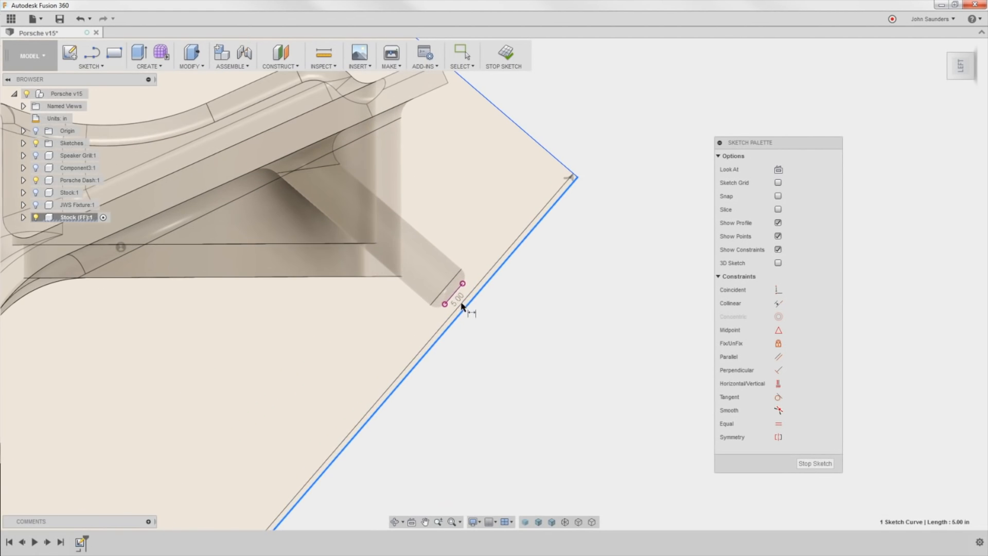
{"action": "left_click", "coordinate": [455, 298]}
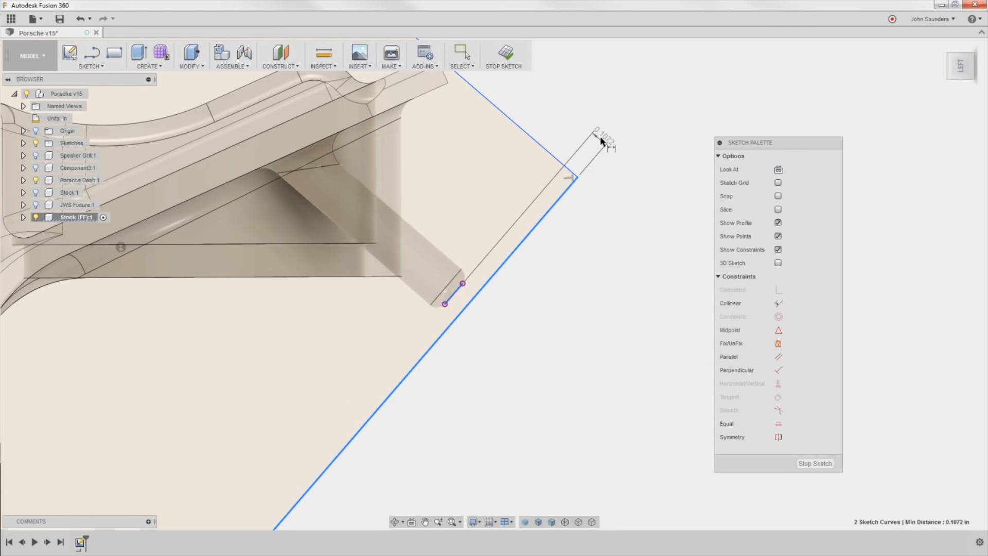
{"action": "left_click", "coordinate": [601, 140]}
{"action": "type", "text": ".05"}
{"action": "key", "text": "Return"}
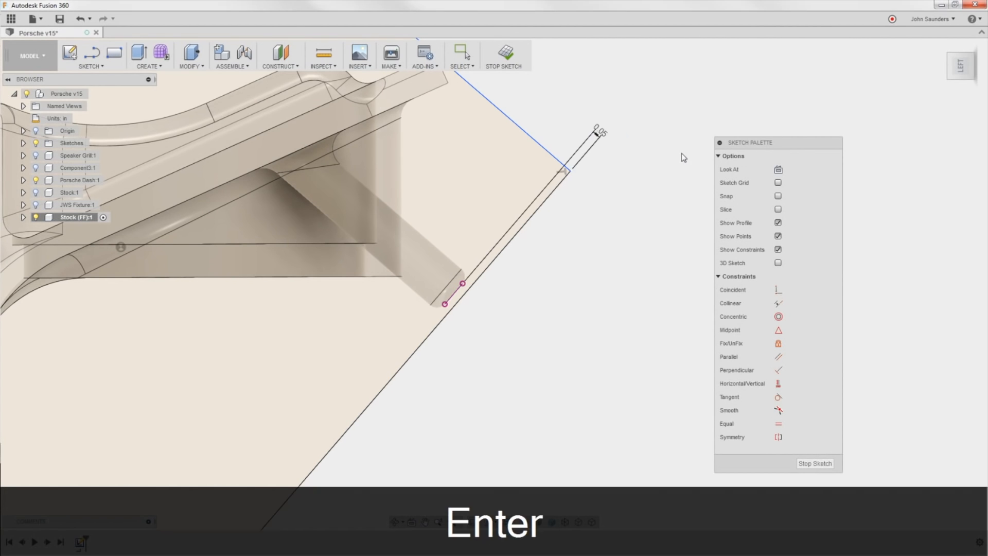
Step: Dimension the rectangle's short upper-right edge to 3.5 in
{"action": "scroll", "coordinate": [608, 261], "scroll_direction": "down", "scroll_amount": 5}
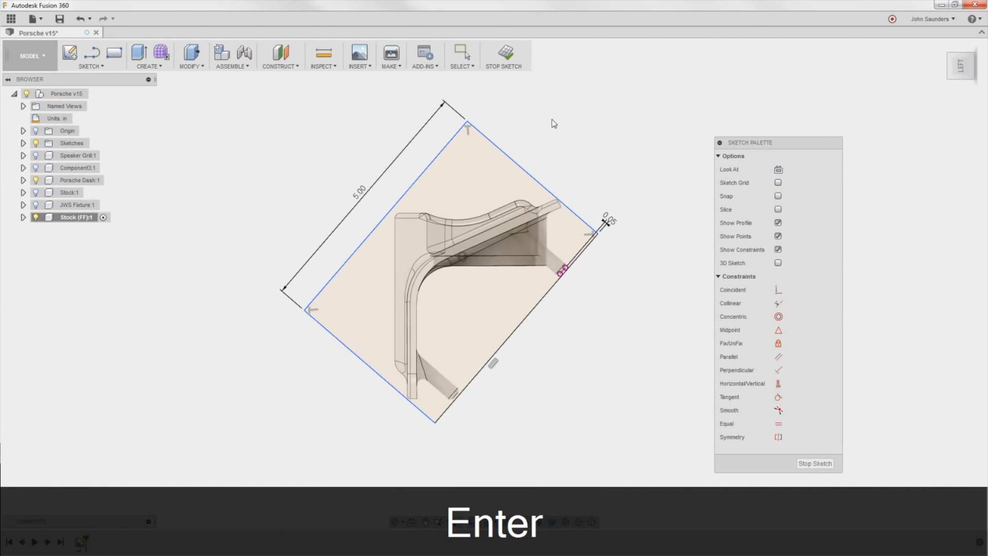
{"action": "scroll", "coordinate": [551, 134], "scroll_direction": "up", "scroll_amount": 5}
{"action": "key", "text": "d"}
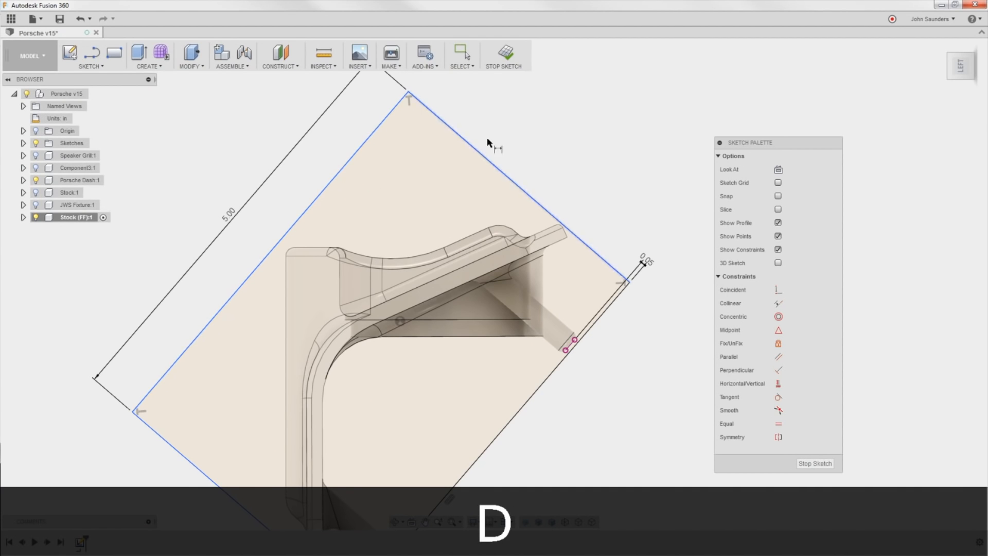
{"action": "left_click", "coordinate": [477, 152]}
{"action": "left_click", "coordinate": [613, 146]}
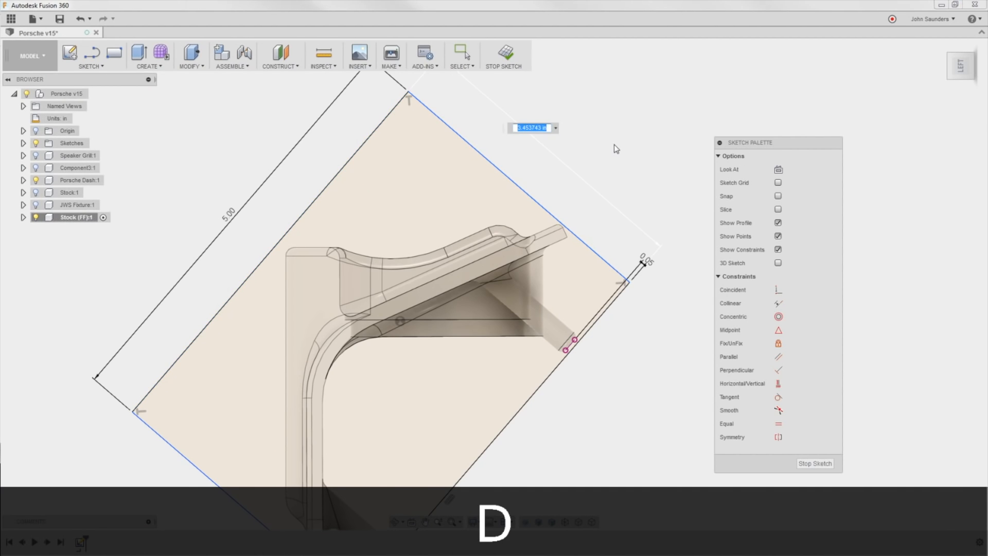
{"action": "type", "text": "3.5"}
{"action": "key", "text": "shift+BackSpace"}
{"action": "key", "text": "BackSpace"}
{"action": "key", "text": "Delete"}
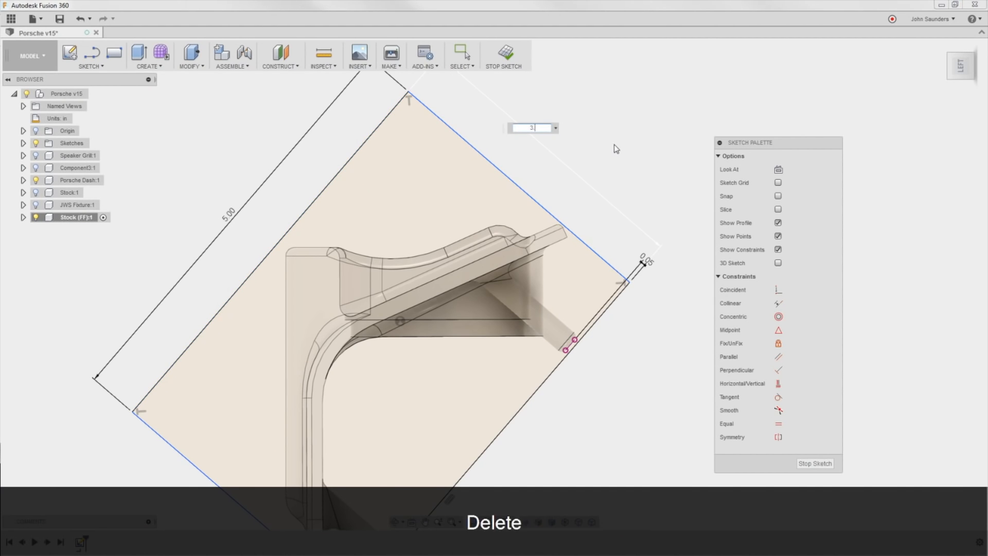
{"action": "type", "text": "5"}
{"action": "key", "text": "Return"}
{"action": "scroll", "coordinate": [592, 142], "scroll_direction": "down", "scroll_amount": 3}
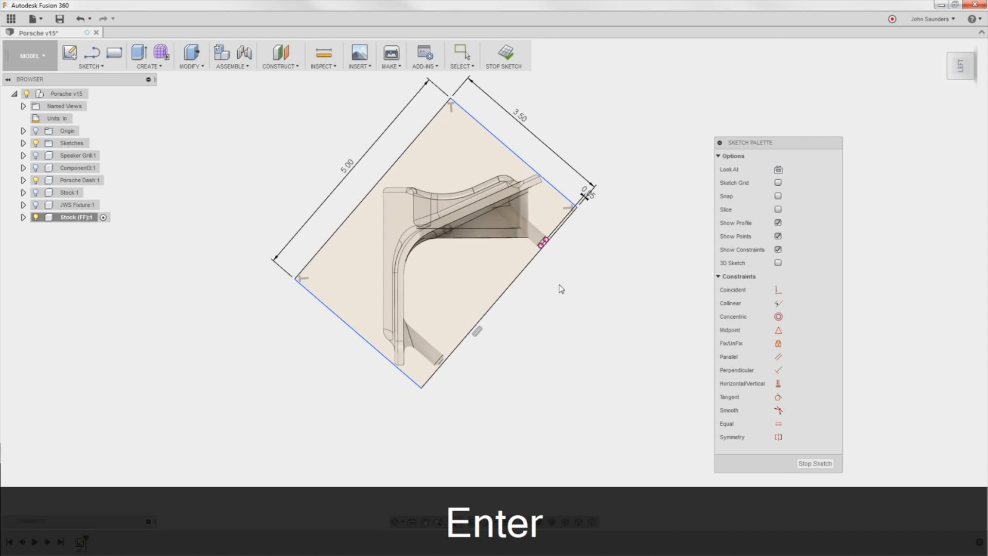
{"action": "scroll", "coordinate": [560, 285], "scroll_direction": "up", "scroll_amount": 5}
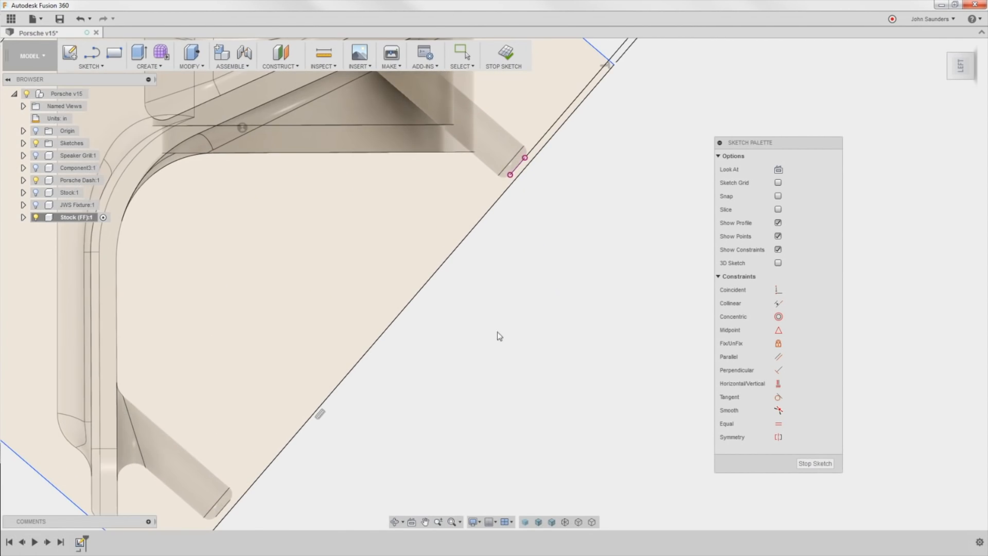
{"action": "scroll", "coordinate": [470, 350], "scroll_direction": "down", "scroll_amount": 2}
{"action": "middle_click_drag", "start_coordinate": [471, 399], "coordinate": [526, 319]}
{"action": "scroll", "coordinate": [523, 324], "scroll_direction": "down", "scroll_amount": 1}
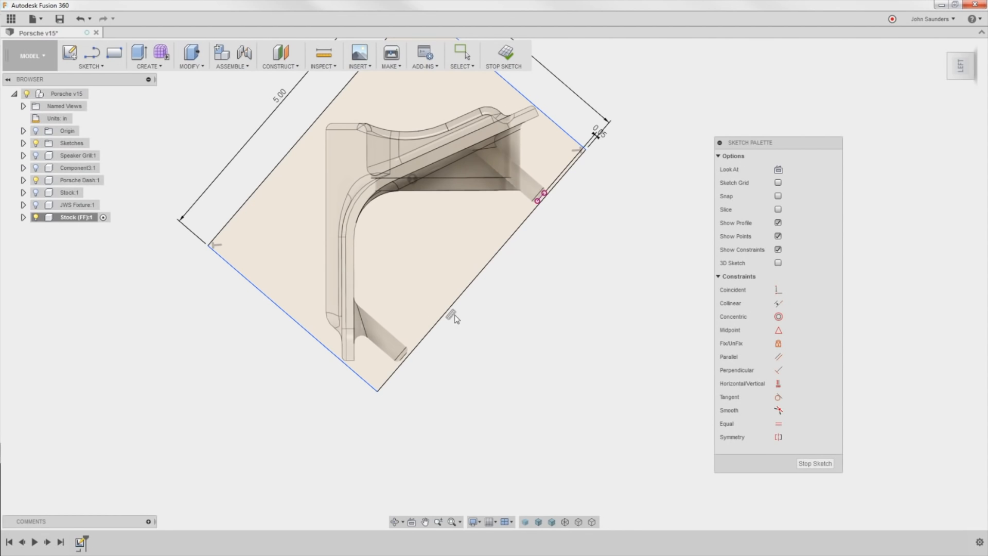
Step: Delete the parallel constraint attached to the rectangle's long lower-right edge
{"action": "scroll", "coordinate": [465, 337], "scroll_direction": "up", "scroll_amount": 2}
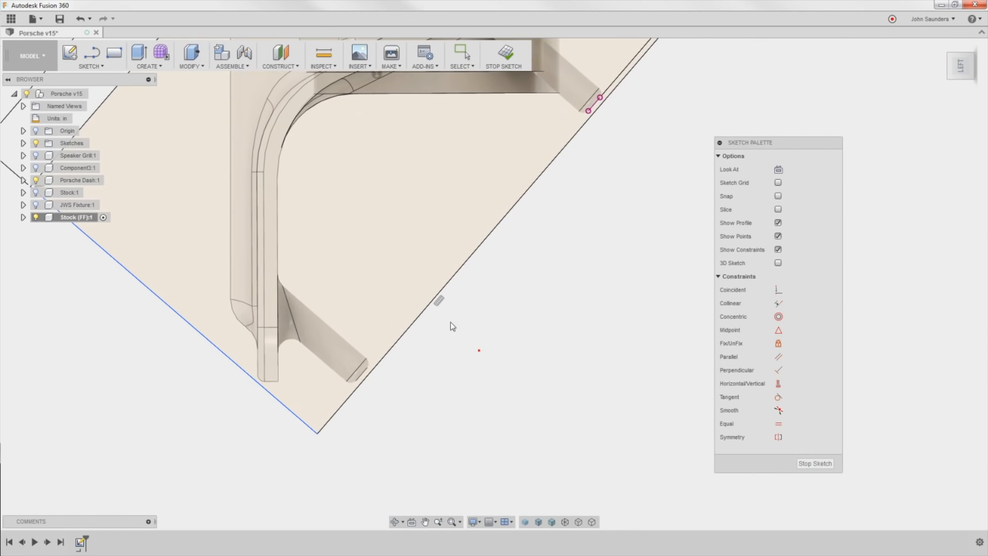
{"action": "left_click", "coordinate": [466, 58]}
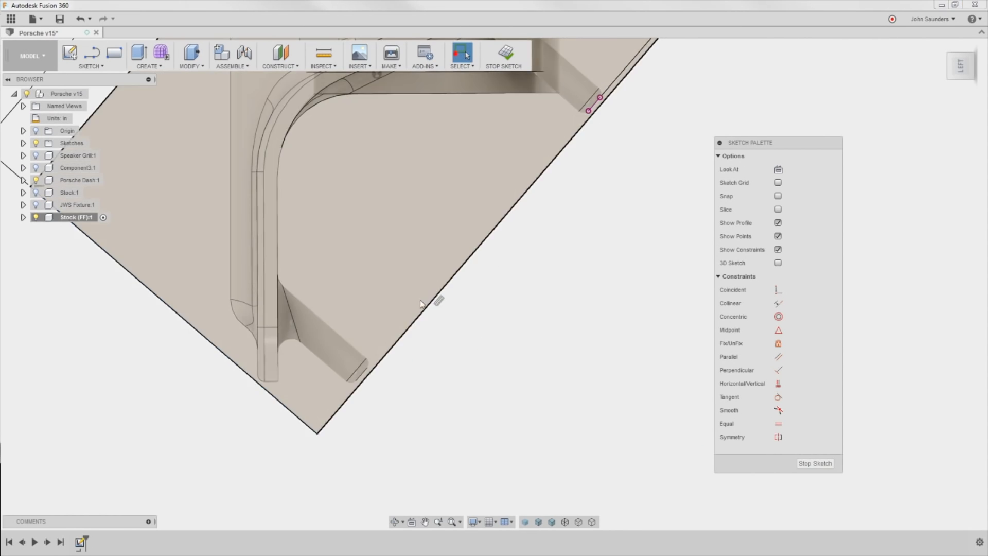
{"action": "left_click", "coordinate": [440, 300]}
{"action": "key", "text": "Delete"}
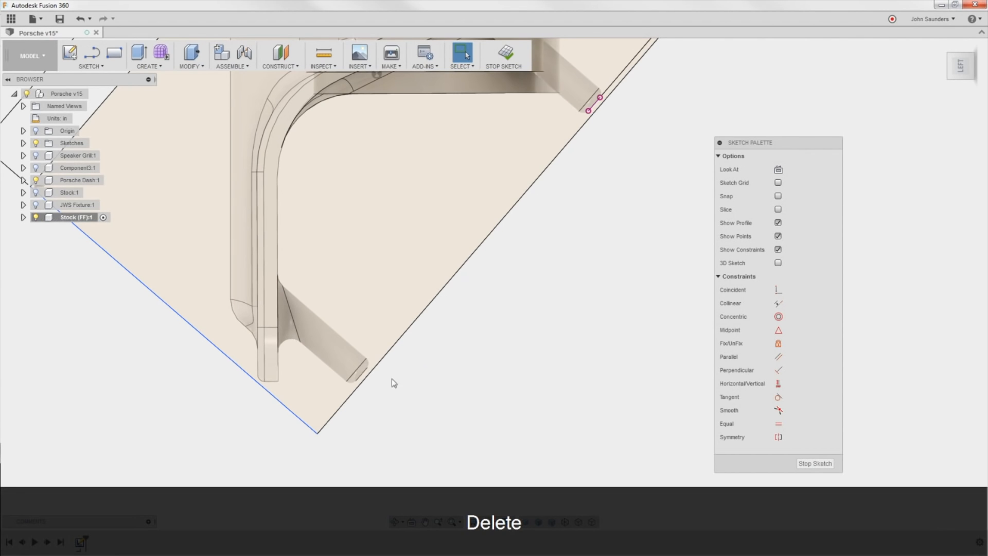
Step: Try moving the rectangle's lowest corner to test its freedom, and undo the last change
{"action": "mouse_move", "coordinate": [318, 433]}
{"action": "left_mouse_down"}
{"action": "mouse_move", "coordinate": [337, 437]}
{"action": "mouse_move", "coordinate": [319, 447]}
{"action": "left_mouse_up"}
{"action": "scroll", "coordinate": [432, 398], "scroll_direction": "down", "scroll_amount": 2}
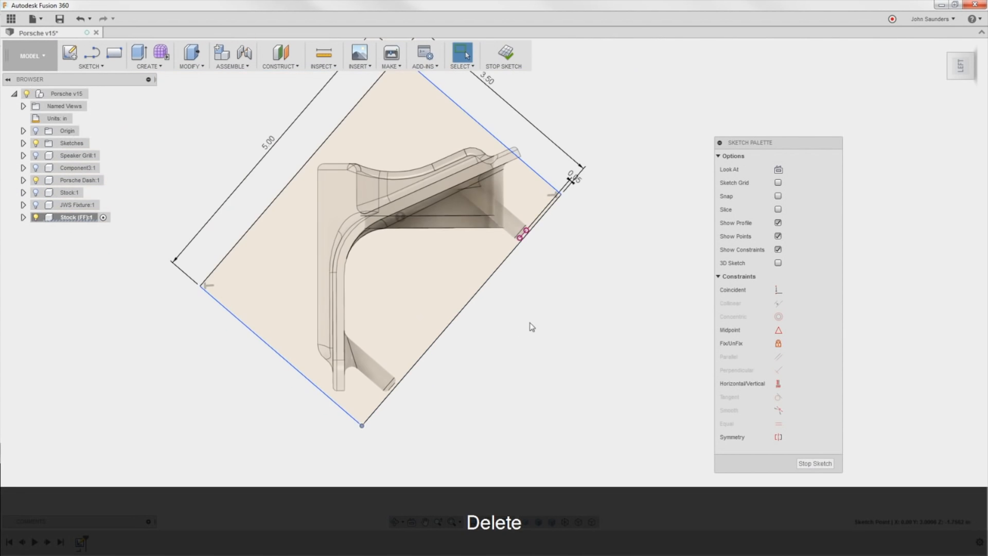
{"action": "middle_click_drag", "start_coordinate": [532, 328], "coordinate": [488, 350]}
{"action": "key", "text": "ctrl+z"}
{"action": "scroll", "coordinate": [371, 424], "scroll_direction": "up", "scroll_amount": 1}
{"action": "middle_click_drag", "start_coordinate": [532, 314], "coordinate": [508, 398]}
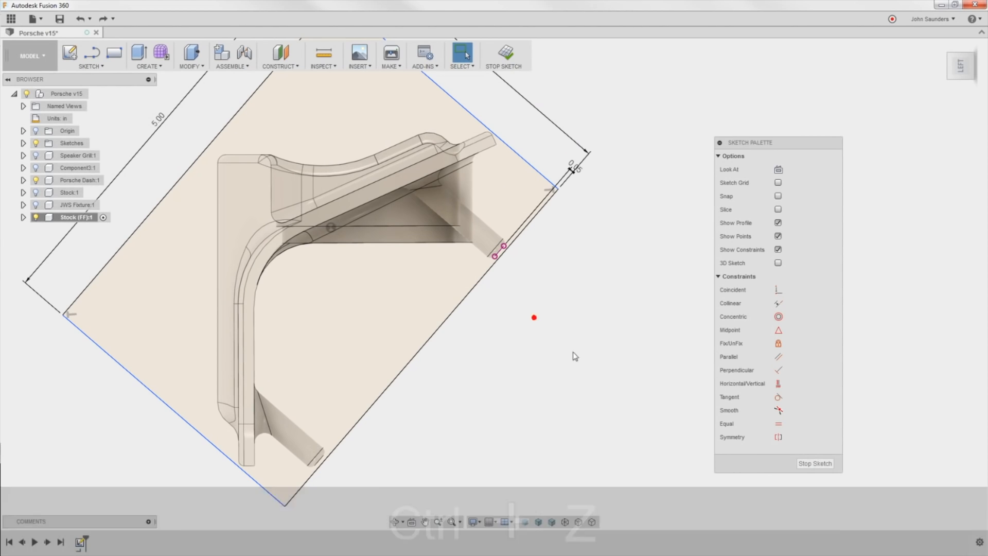
{"action": "middle_click_drag", "start_coordinate": [574, 300], "coordinate": [551, 318]}
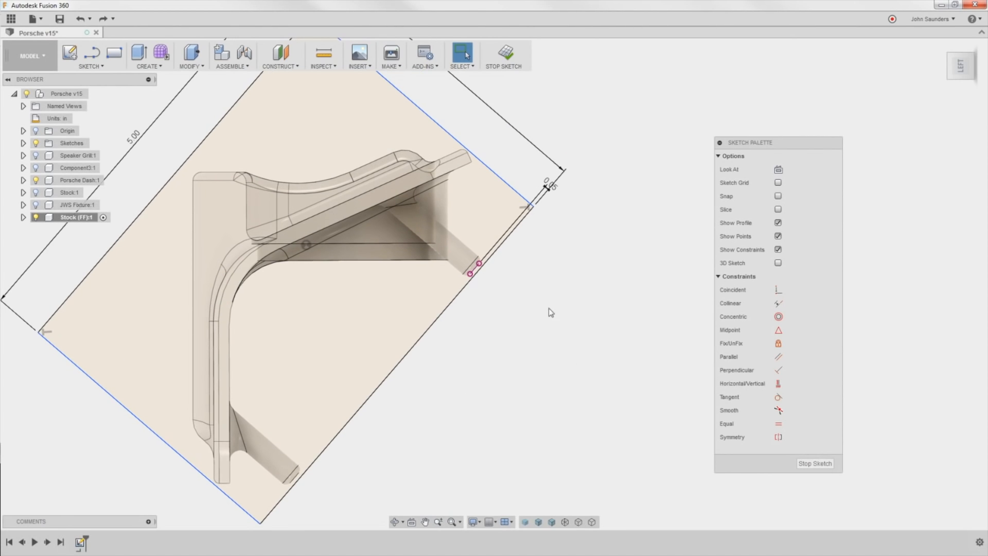
Step: Try to apply a Parallel constraint between the projected pin-end edge and the rectangle's long lower-right edge
{"action": "left_click", "coordinate": [778, 357]}
{"action": "scroll", "coordinate": [499, 310], "scroll_direction": "up", "scroll_amount": 4}
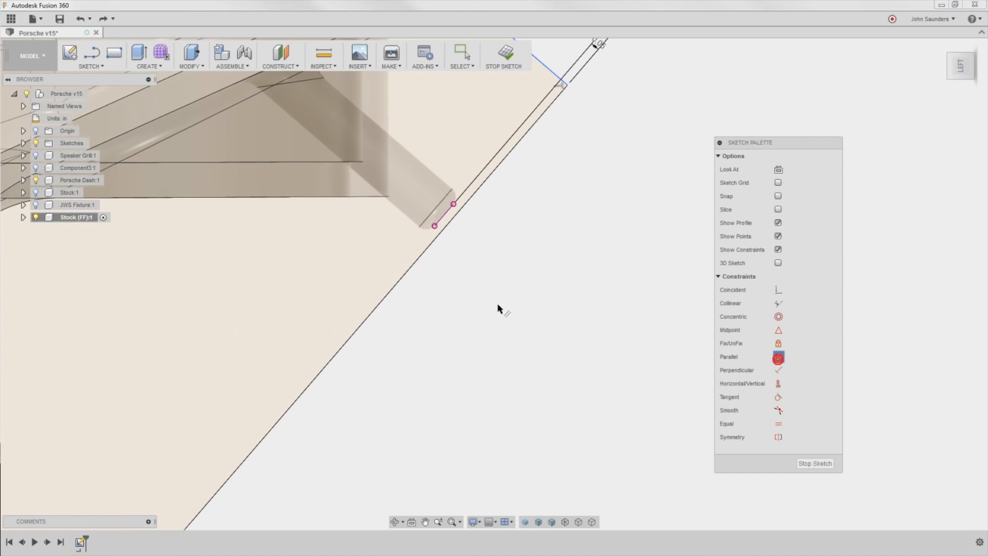
{"action": "left_click", "coordinate": [446, 216]}
{"action": "left_click", "coordinate": [449, 226]}
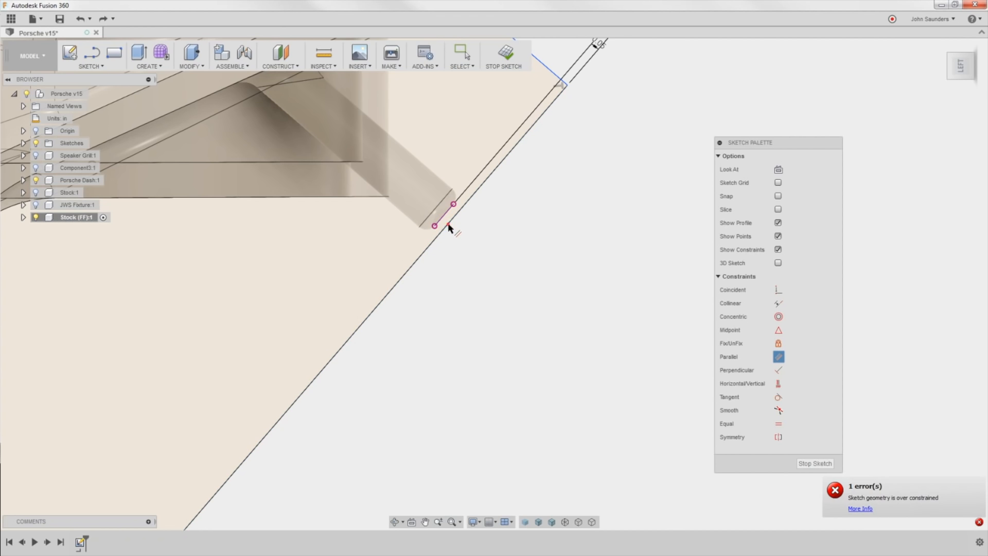
{"action": "scroll", "coordinate": [496, 362], "scroll_direction": "down", "scroll_amount": 4}
{"action": "middle_click_drag", "start_coordinate": [513, 436], "coordinate": [547, 372]}
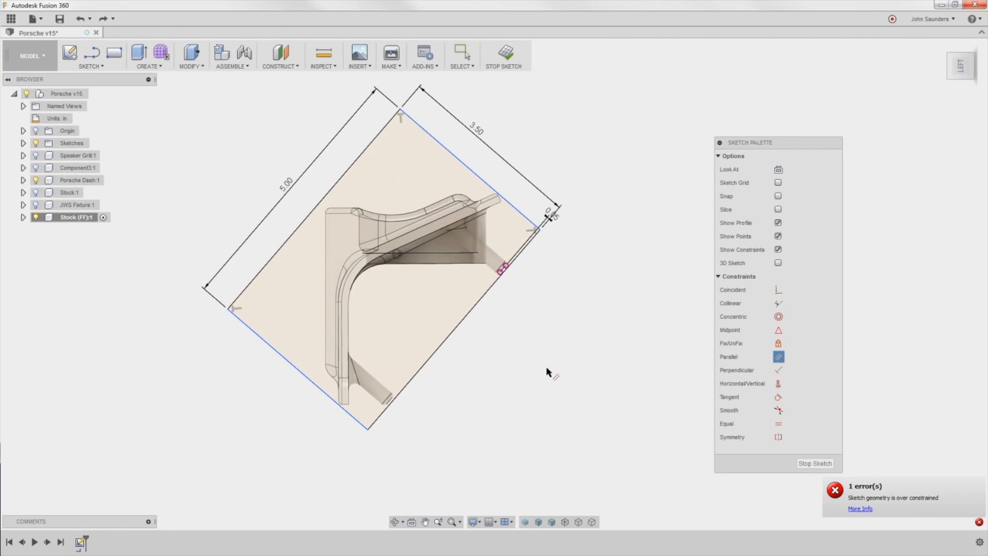
Step: Dimension the distance from the projected pin edge's upper endpoint to the rectangle's short upper-right edge as 0.94 in
{"action": "scroll", "coordinate": [510, 288], "scroll_direction": "up", "scroll_amount": 2}
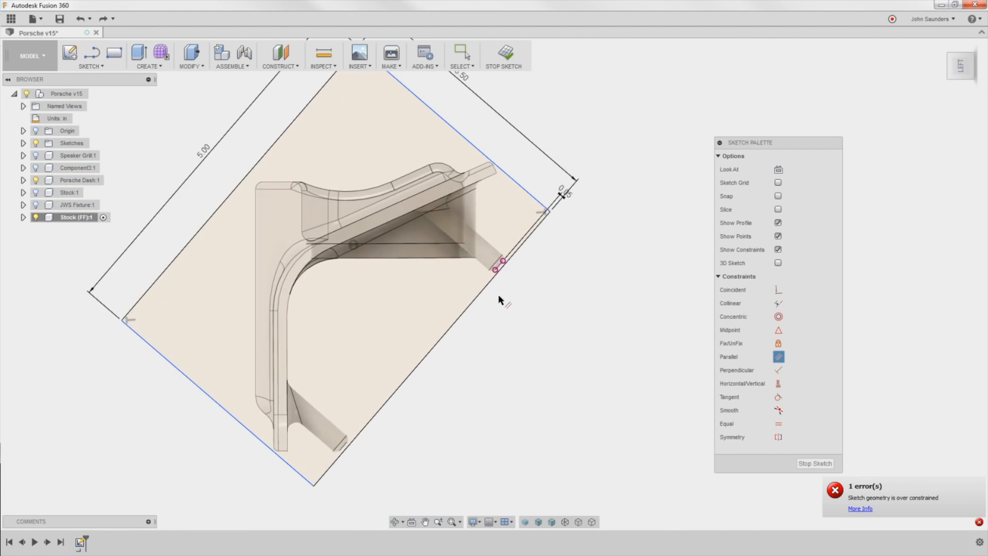
{"action": "scroll", "coordinate": [293, 466], "scroll_direction": "up", "scroll_amount": 3}
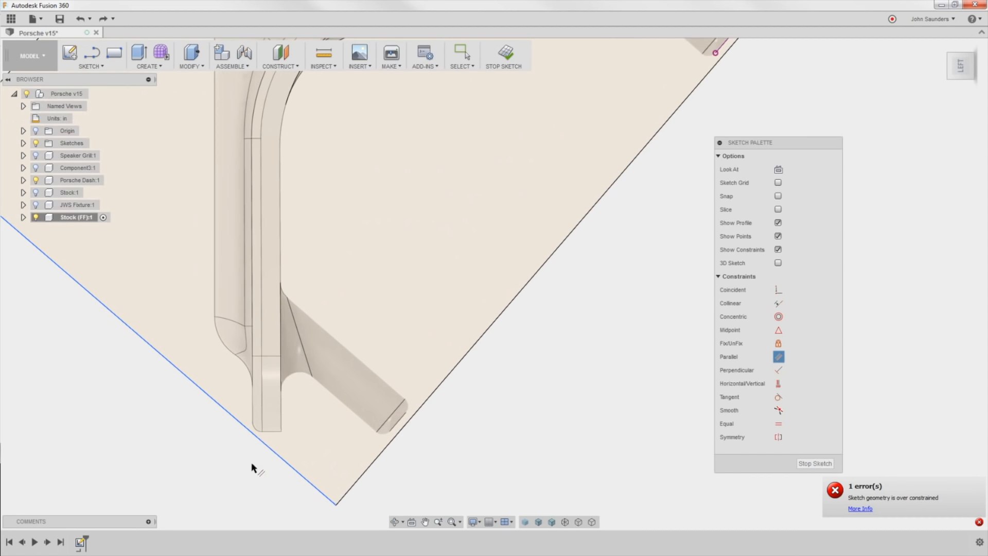
{"action": "scroll", "coordinate": [256, 464], "scroll_direction": "down", "scroll_amount": 2}
{"action": "key", "text": "d"}
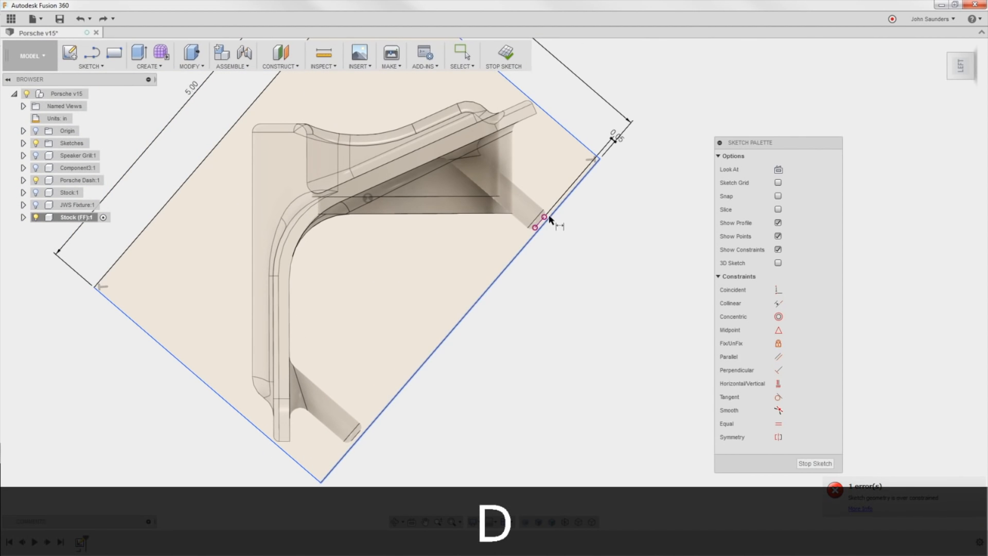
{"action": "left_click", "coordinate": [545, 217]}
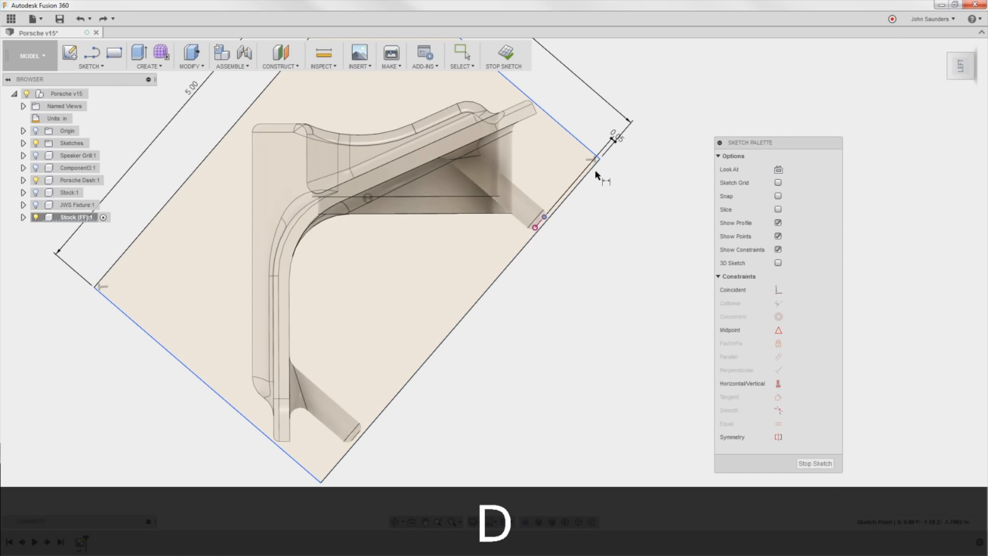
{"action": "left_click", "coordinate": [596, 157]}
{"action": "left_click", "coordinate": [601, 197]}
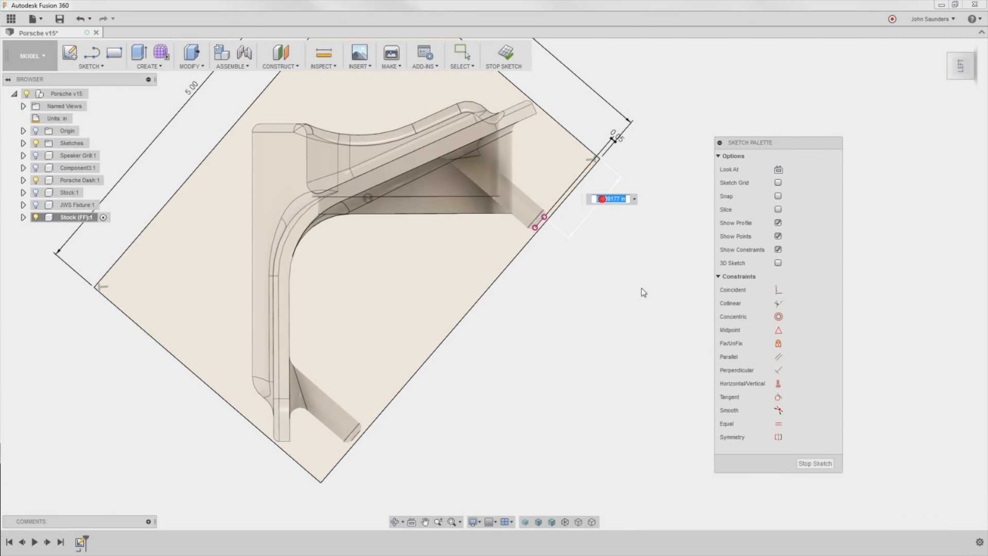
{"action": "key", "text": "Delete"}
{"action": "type", "text": ".94"}
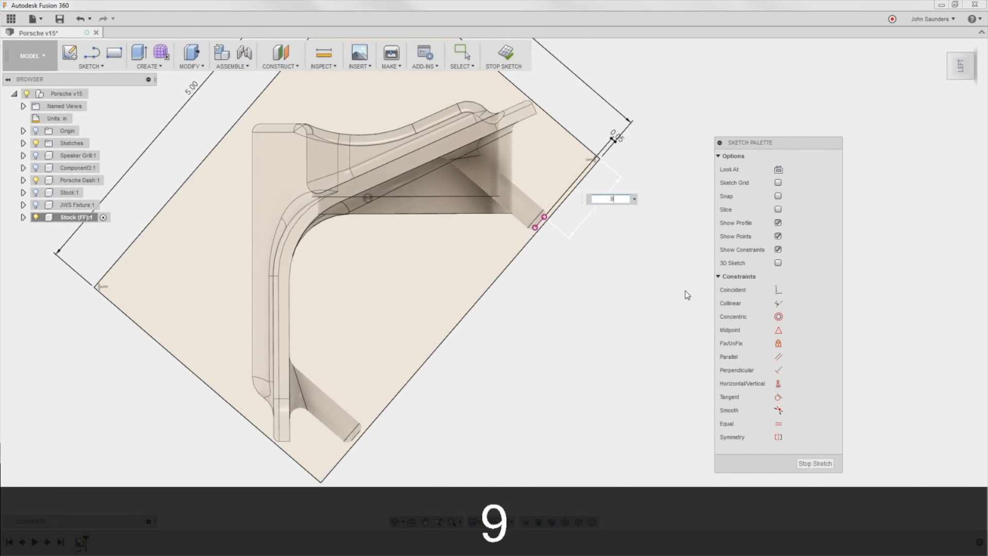
{"action": "key", "text": "Return"}
Step: Start extruding the stock rectangle as a new body and set the direction to Symmetric
{"action": "scroll", "coordinate": [538, 300], "scroll_direction": "down", "scroll_amount": 3}
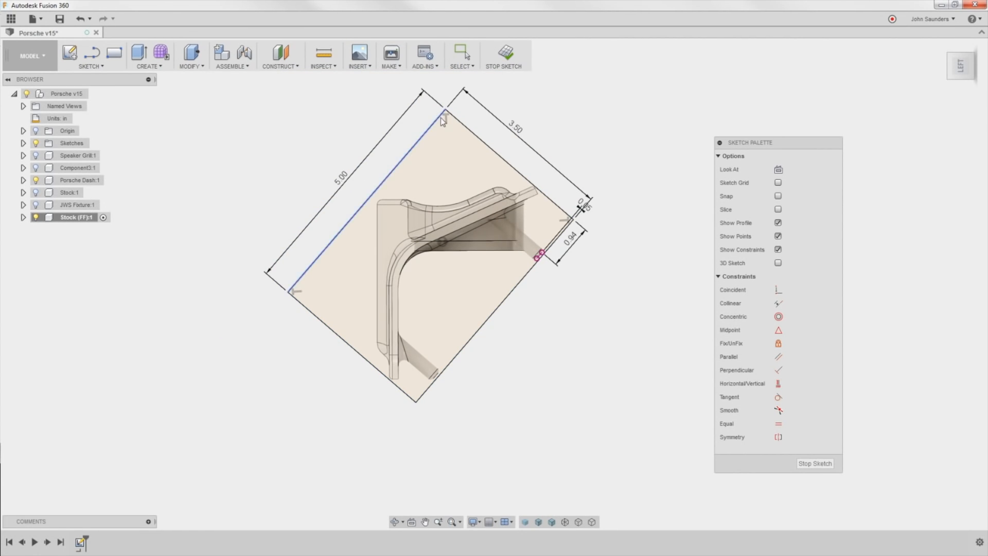
{"action": "scroll", "coordinate": [653, 224], "scroll_direction": "down", "scroll_amount": 3}
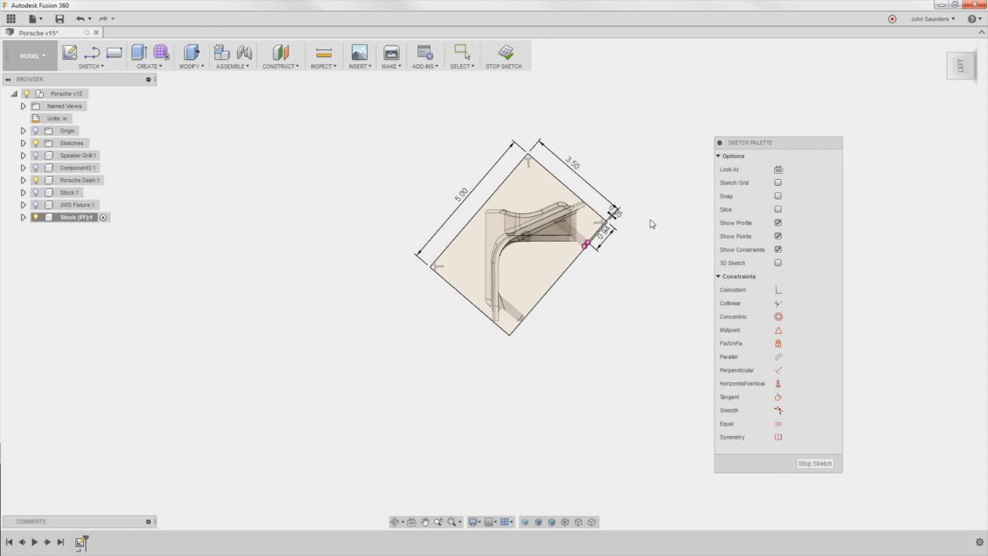
{"action": "mouse_move", "coordinate": [580, 374]}
{"action": "middle_mouse_down", "text": "shift"}
{"action": "mouse_move", "coordinate": [503, 410]}
{"action": "mouse_move", "coordinate": [329, 433]}
{"action": "mouse_move", "coordinate": [478, 411]}
{"action": "mouse_move", "coordinate": [563, 378]}
{"action": "middle_mouse_up", "text": "shift"}
{"action": "middle_click_drag", "start_coordinate": [593, 248], "coordinate": [552, 248], "text": "shift"}
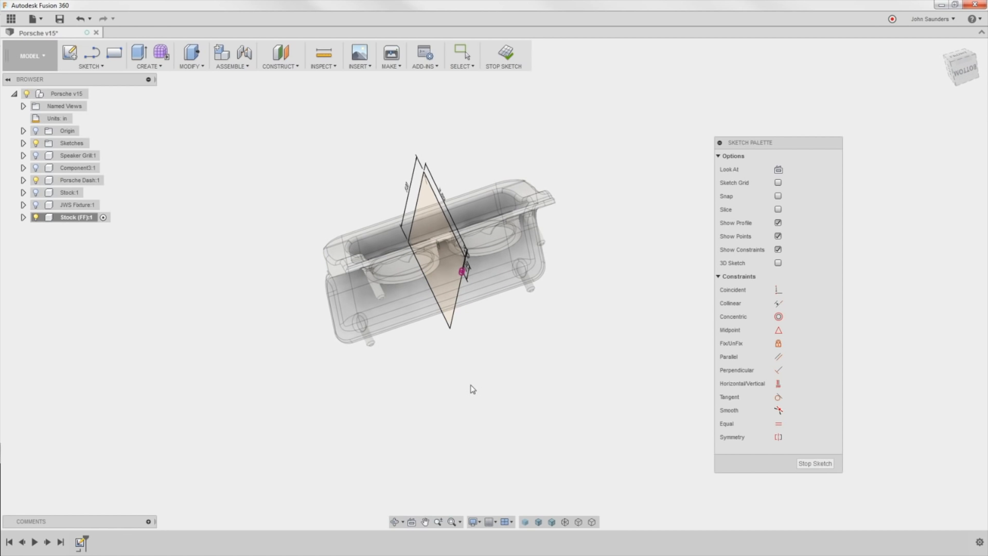
{"action": "key", "text": "e"}
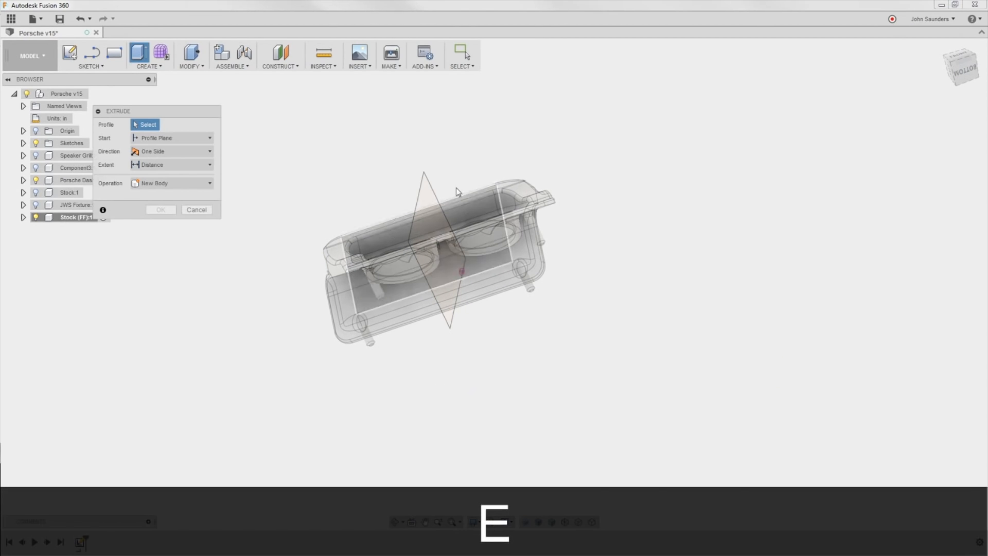
{"action": "left_click", "coordinate": [431, 202]}
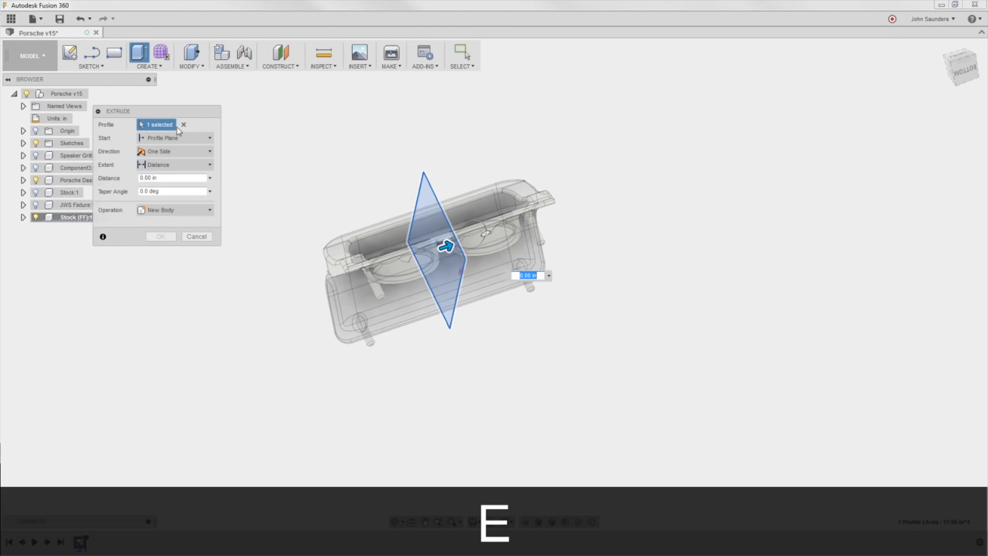
{"action": "left_click_drag", "start_coordinate": [177, 110], "coordinate": [762, 87]}
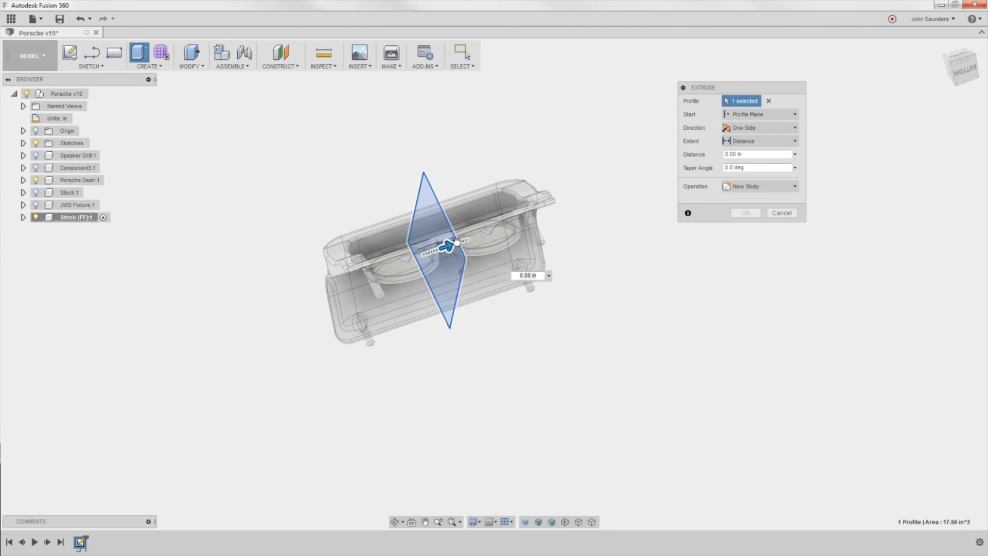
{"action": "mouse_move", "coordinate": [457, 241]}
{"action": "left_mouse_down"}
{"action": "mouse_move", "coordinate": [559, 208]}
{"action": "mouse_move", "coordinate": [479, 244]}
{"action": "mouse_move", "coordinate": [474, 236]}
{"action": "left_mouse_up"}
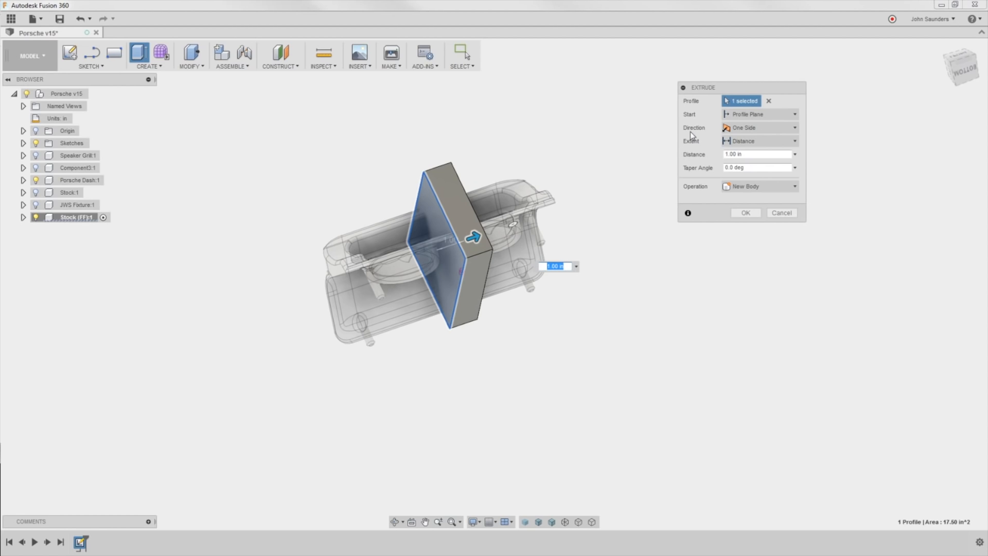
{"action": "left_click", "coordinate": [739, 130]}
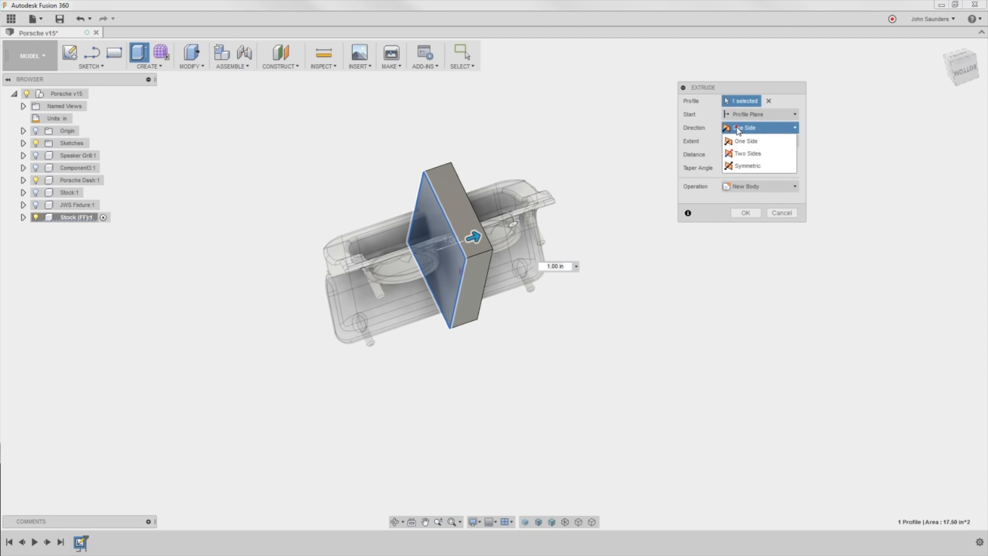
{"action": "left_click", "coordinate": [778, 166]}
Step: Set the symmetric extrusion to 4 in on each side of the sketch plane and complete the stock body
{"action": "left_click_drag", "start_coordinate": [473, 235], "coordinate": [571, 205]}
{"action": "middle_click_drag", "start_coordinate": [572, 205], "coordinate": [651, 315], "text": "shift"}
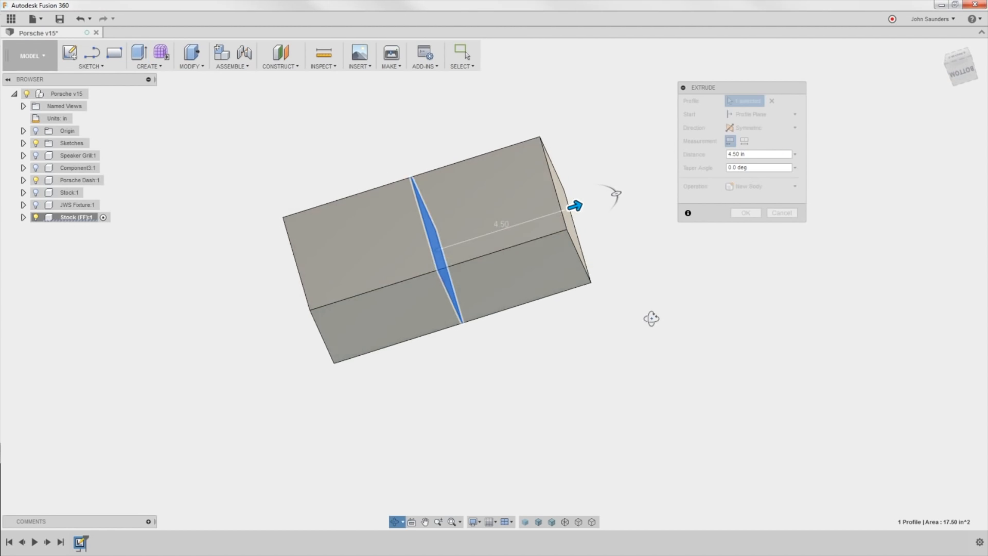
{"action": "left_click", "coordinate": [961, 70]}
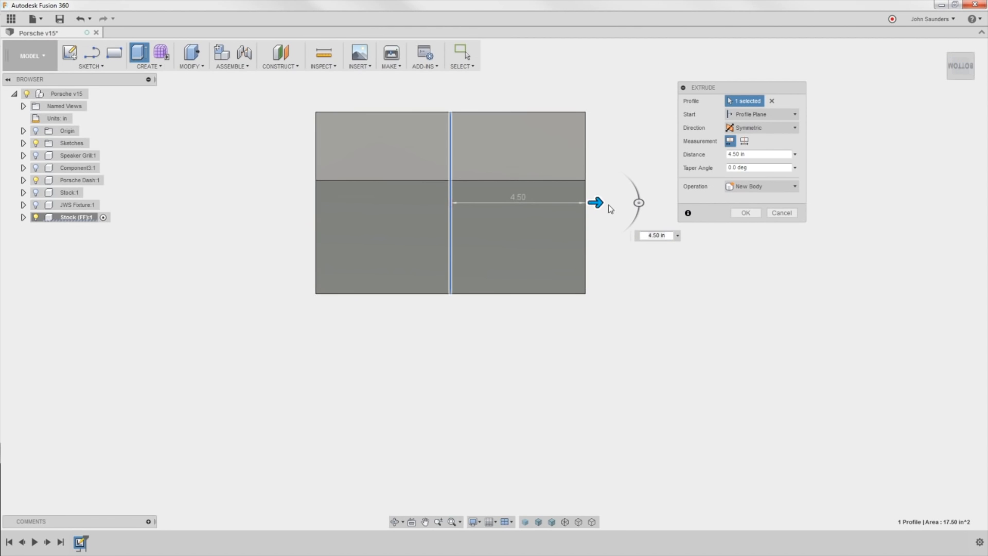
{"action": "left_click_drag", "start_coordinate": [596, 204], "coordinate": [578, 206]}
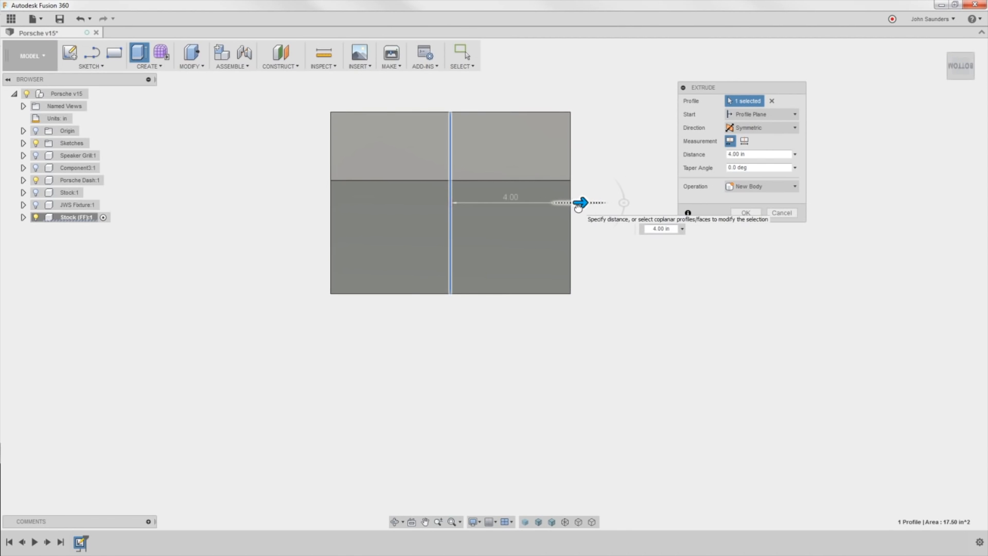
{"action": "middle_click_drag", "start_coordinate": [640, 267], "coordinate": [600, 338], "text": "shift"}
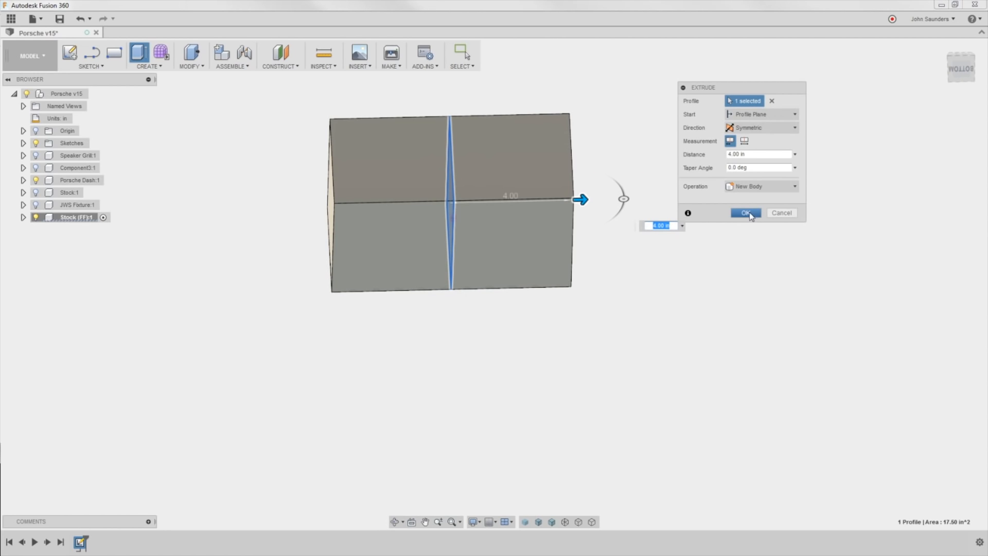
{"action": "left_click", "coordinate": [750, 212]}
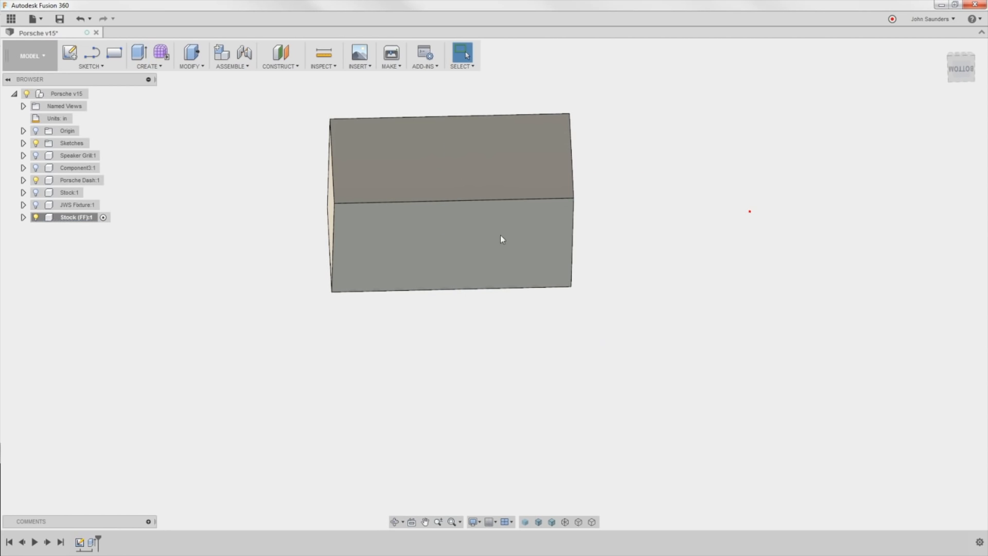
Step: Set the opacity of the Stock (FF) component to 30%
{"action": "left_click", "coordinate": [75, 241]}
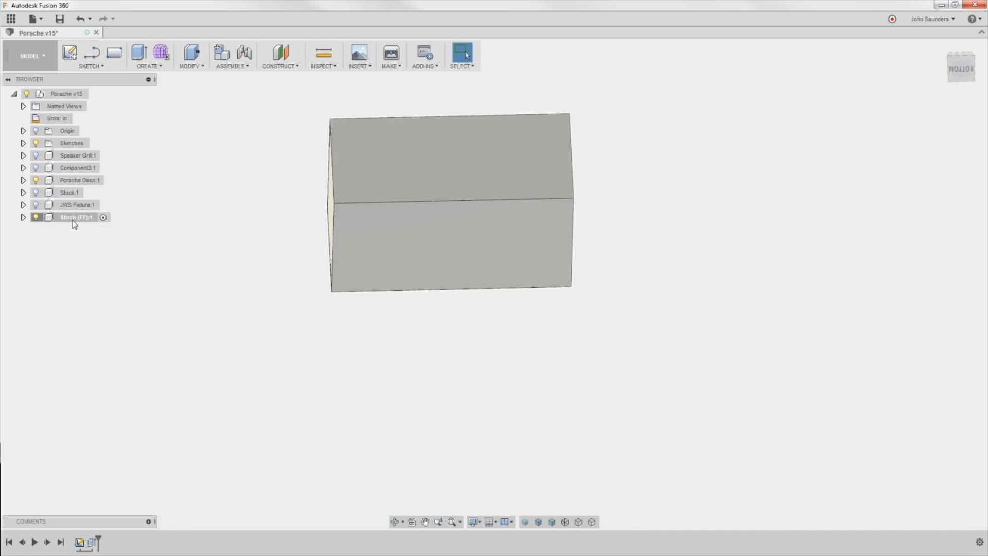
{"action": "right_click", "coordinate": [73, 218]}
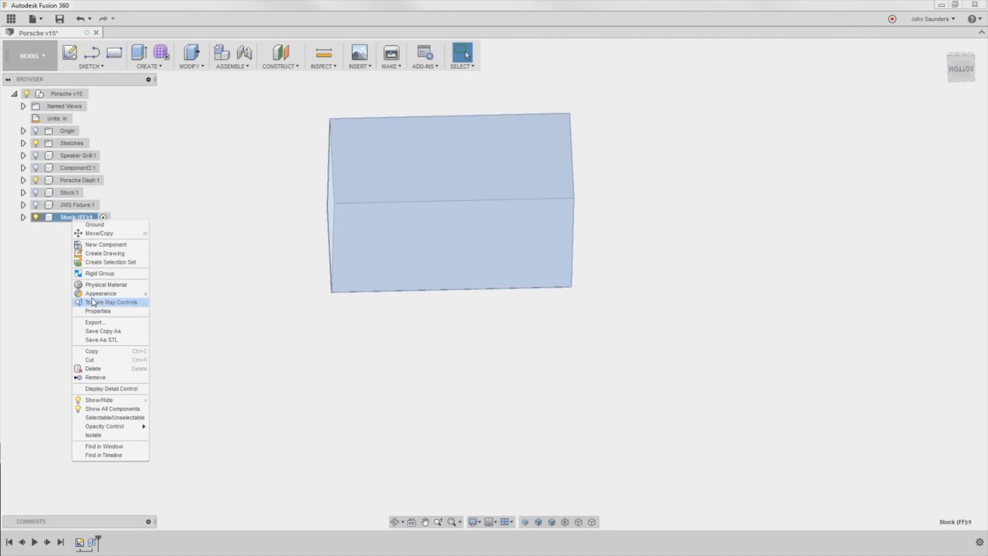
{"action": "mouse_move", "coordinate": [108, 430]}
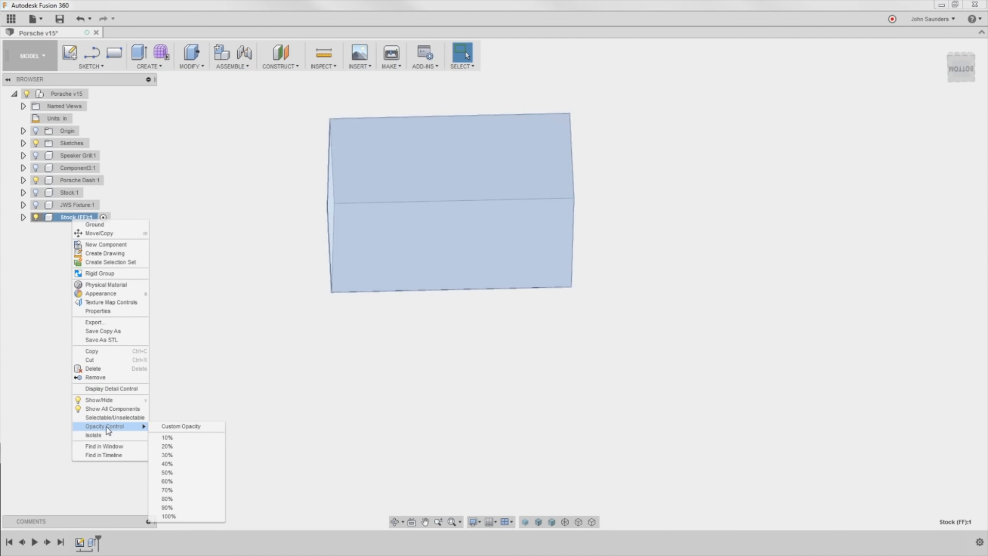
{"action": "left_click", "coordinate": [175, 456]}
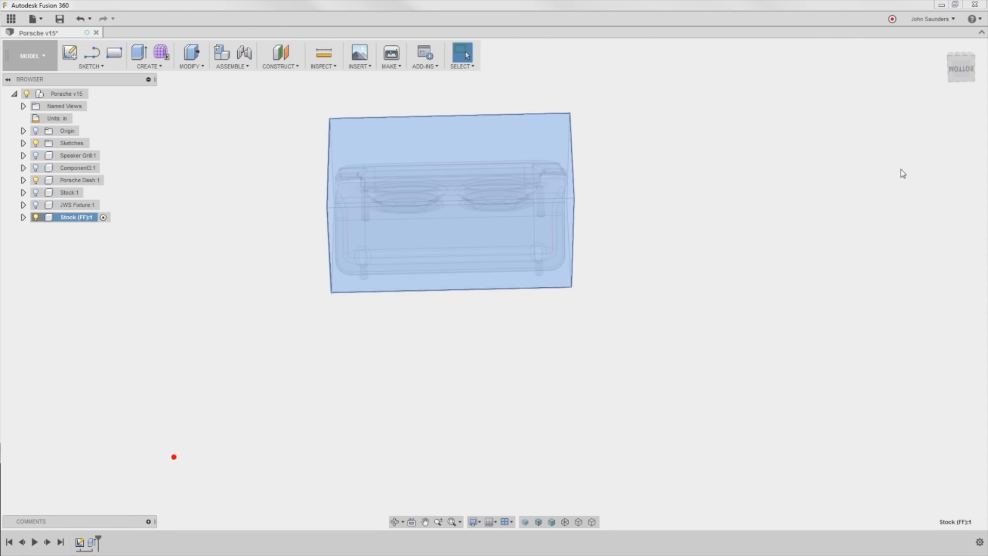
Step: Examine how the dash part fits inside the translucent stock block from the bottom and at an angle
{"action": "left_click", "coordinate": [961, 68]}
{"action": "scroll", "coordinate": [550, 277], "scroll_direction": "up", "scroll_amount": 4}
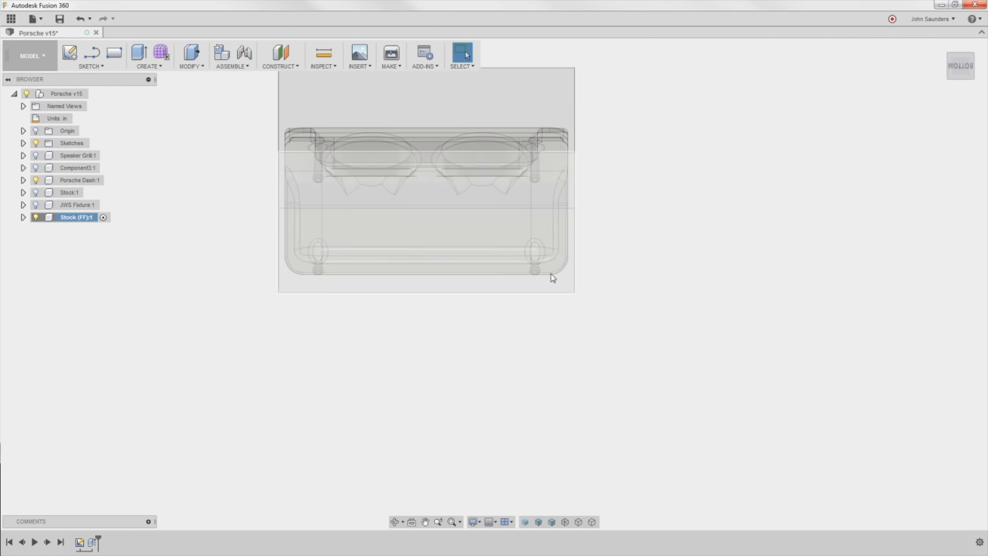
{"action": "middle_click_drag", "start_coordinate": [422, 342], "coordinate": [454, 419]}
{"action": "scroll", "coordinate": [373, 412], "scroll_direction": "down", "scroll_amount": 3}
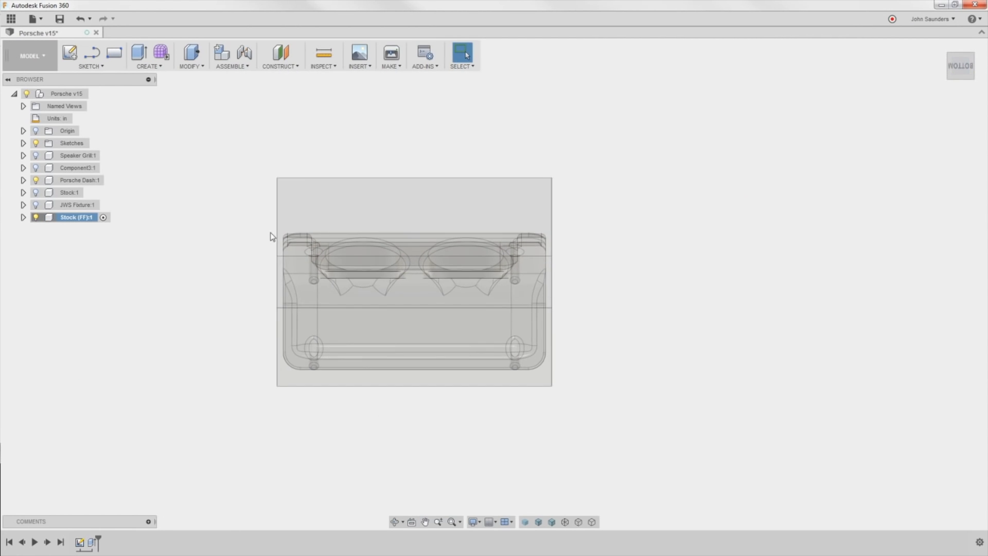
{"action": "middle_click_drag", "start_coordinate": [271, 236], "coordinate": [235, 201], "text": "shift"}
{"action": "scroll", "coordinate": [236, 201], "scroll_direction": "down", "scroll_amount": 2}
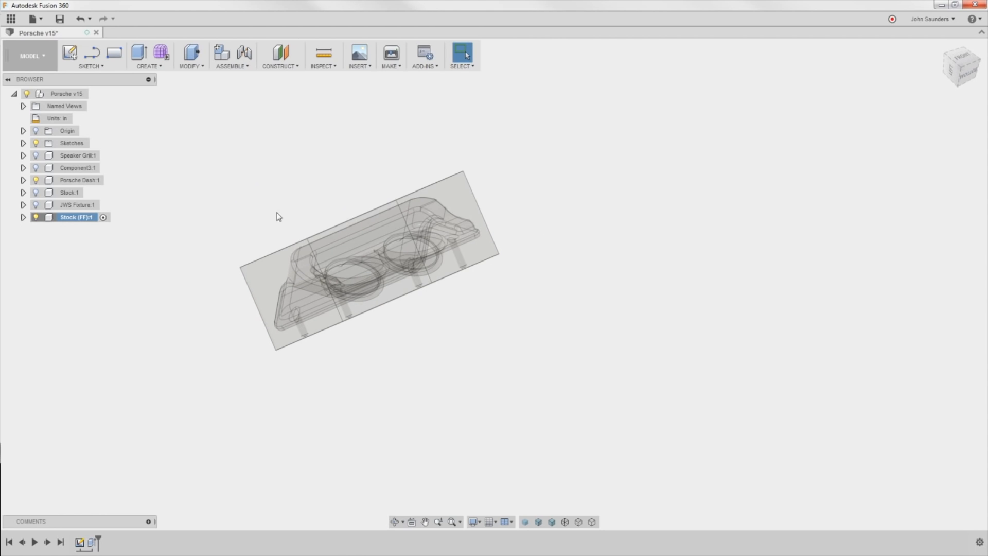
Step: Check the length of the stock block's lower edge and save the design
{"action": "left_click", "coordinate": [348, 220]}
{"action": "left_click", "coordinate": [336, 158]}
{"action": "left_click", "coordinate": [317, 260]}
{"action": "left_click", "coordinate": [280, 397]}
{"action": "left_click", "coordinate": [312, 336]}
{"action": "middle_click_drag", "start_coordinate": [549, 388], "coordinate": [518, 388], "text": "shift"}
{"action": "scroll", "coordinate": [416, 363], "scroll_direction": "down", "scroll_amount": 1}
{"action": "key", "text": "Return"}
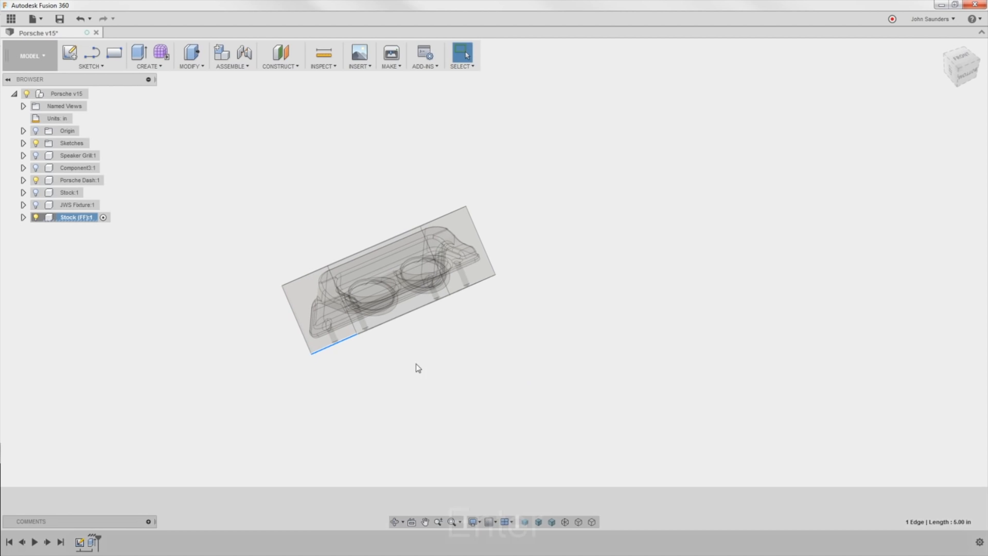
Step: Switch to the CAM workspace and collapse the First Op, Second Op and Third Op setups
{"action": "scroll", "coordinate": [415, 366], "scroll_direction": "up", "scroll_amount": 3}
{"action": "middle_click_drag", "start_coordinate": [407, 381], "coordinate": [500, 426]}
{"action": "middle_click_drag", "start_coordinate": [260, 290], "coordinate": [243, 286], "text": "shift"}
{"action": "left_click", "coordinate": [242, 267]}
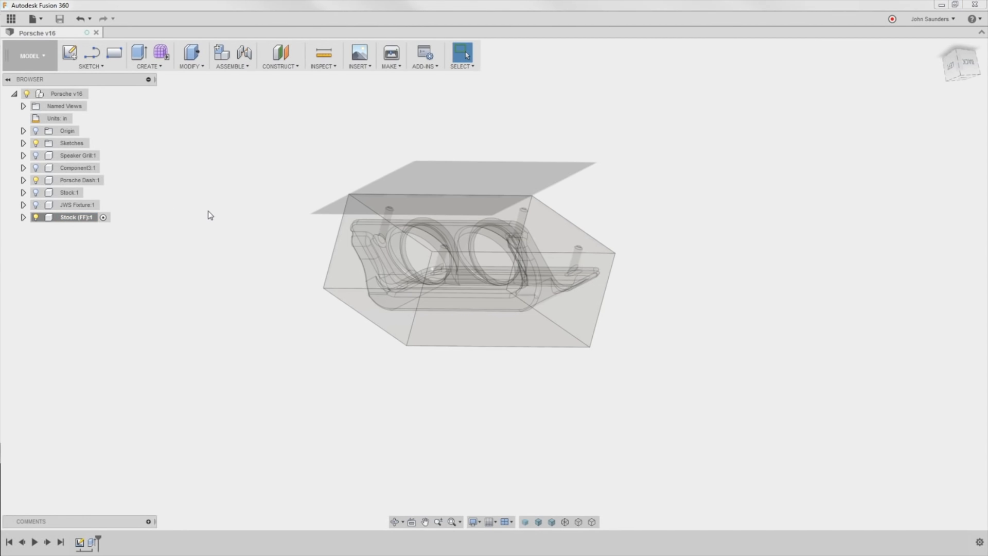
{"action": "left_click", "coordinate": [208, 212]}
{"action": "left_click", "coordinate": [34, 57]}
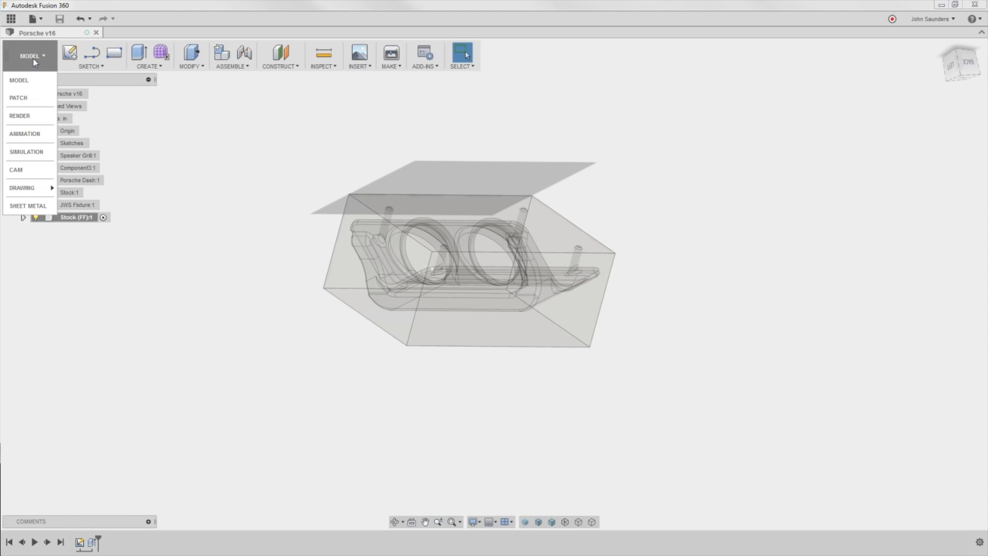
{"action": "left_click", "coordinate": [23, 171]}
{"action": "left_click", "coordinate": [32, 143]}
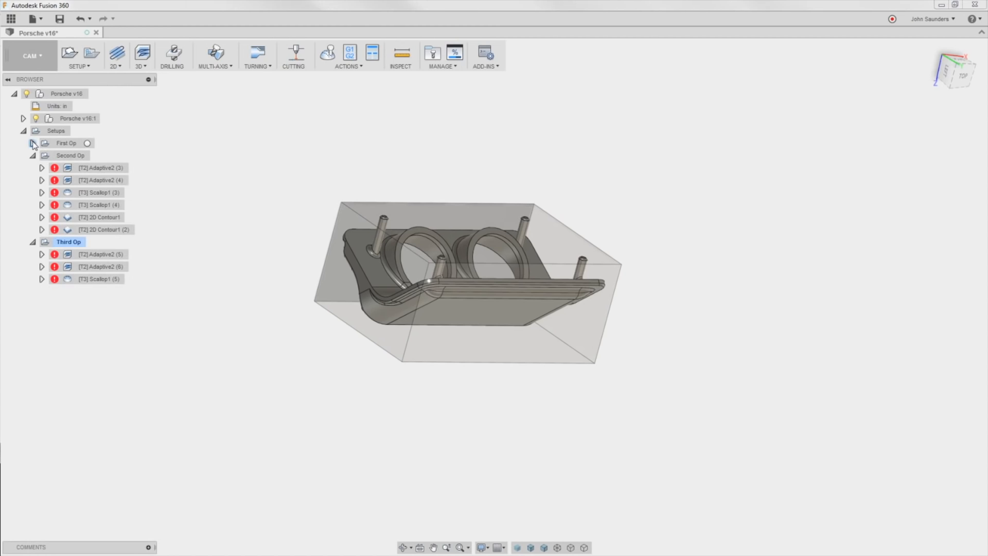
{"action": "left_click", "coordinate": [32, 155]}
{"action": "left_click", "coordinate": [33, 169]}
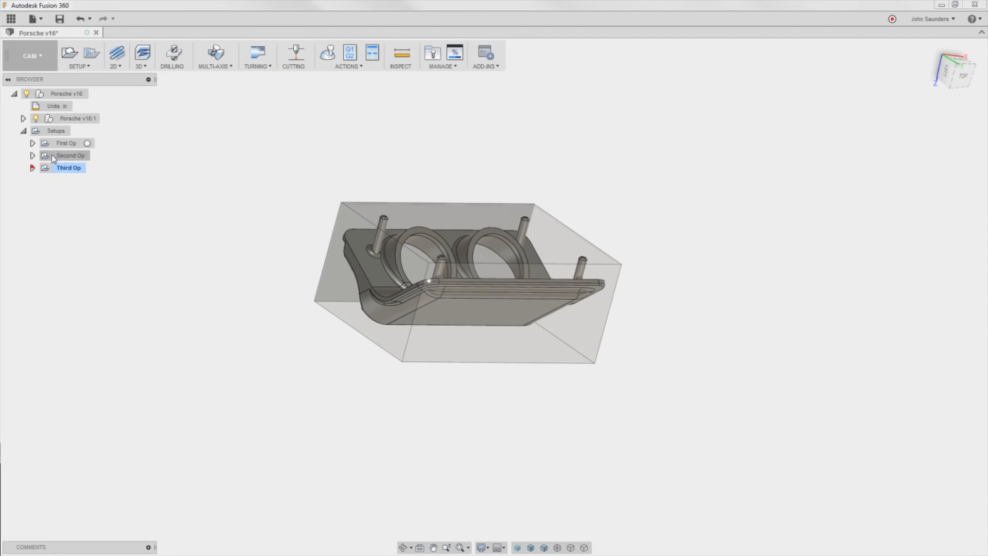
Step: Create a new setup and set its stock mode to From solid
{"action": "left_click", "coordinate": [70, 54]}
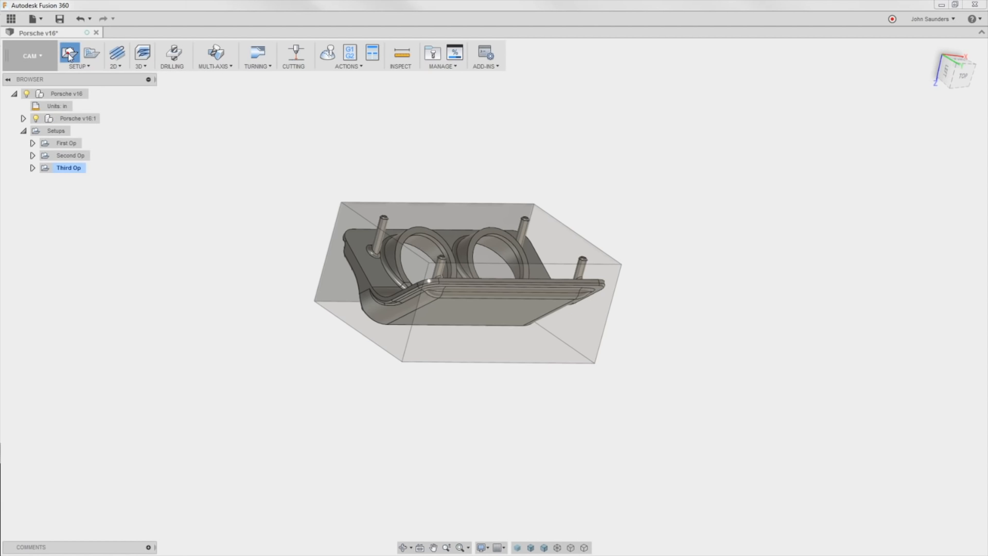
{"action": "left_click_drag", "start_coordinate": [463, 116], "coordinate": [745, 89]}
{"action": "left_click", "coordinate": [744, 104]}
{"action": "left_click", "coordinate": [806, 132]}
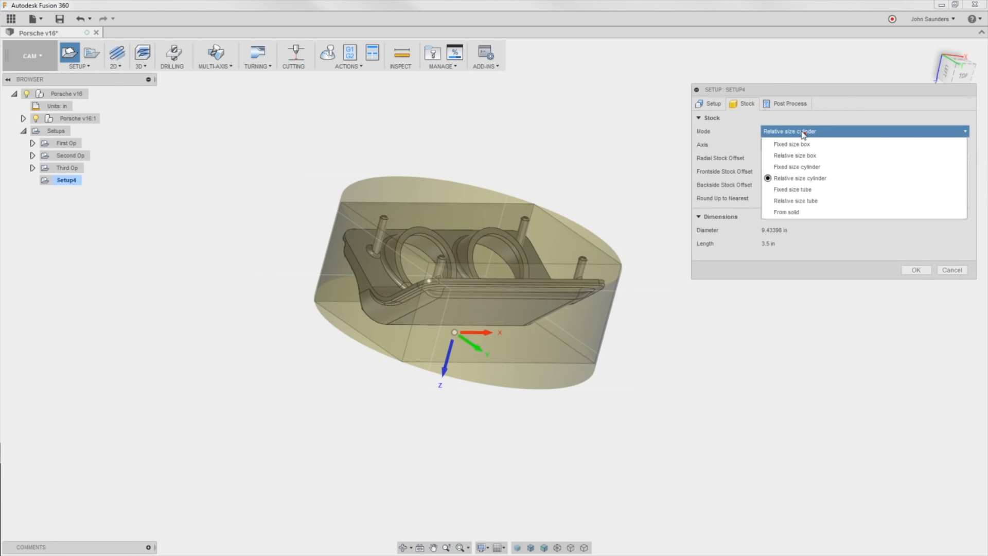
{"action": "left_click", "coordinate": [783, 212]}
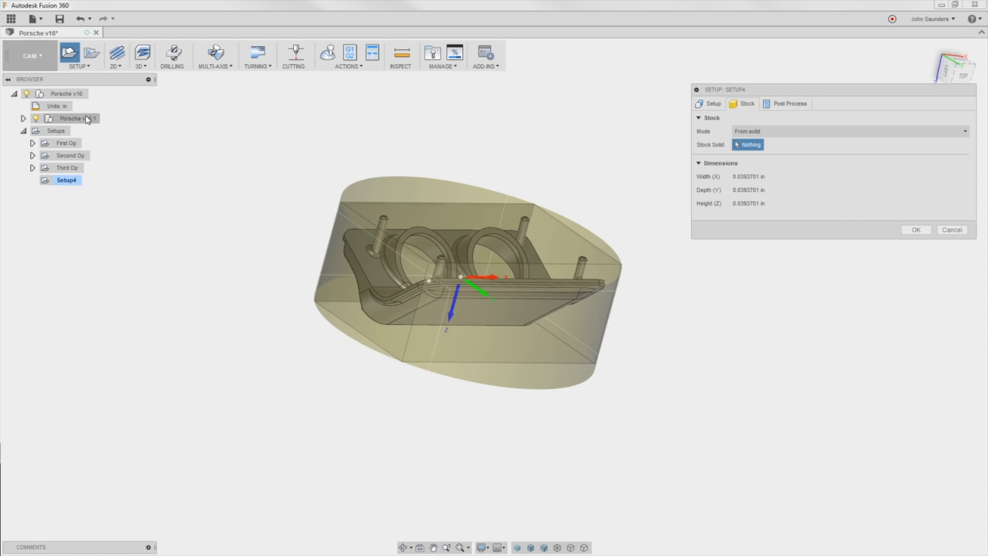
Step: Choose Body1 of the Stock (FF) component as the setup's stock solid
{"action": "left_click", "coordinate": [22, 119]}
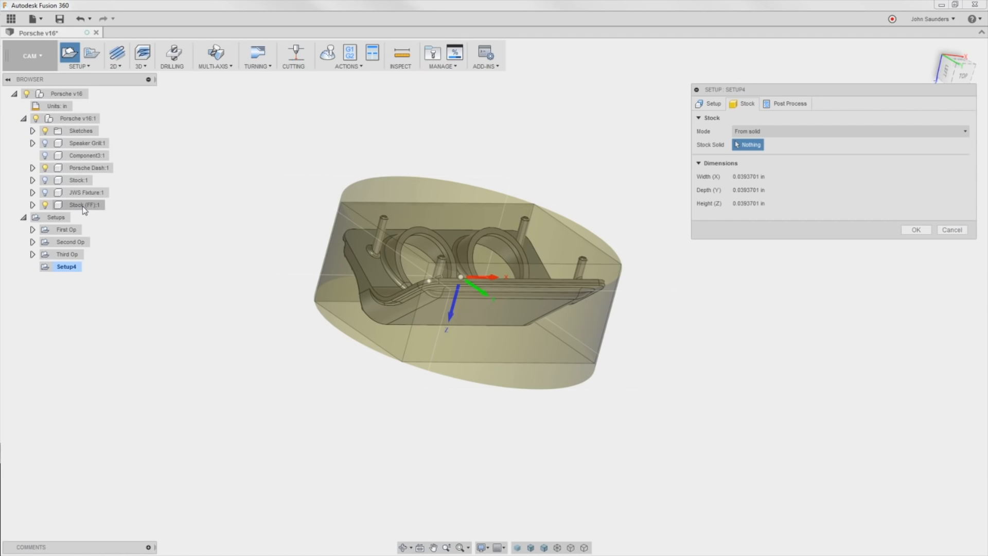
{"action": "left_click", "coordinate": [33, 205]}
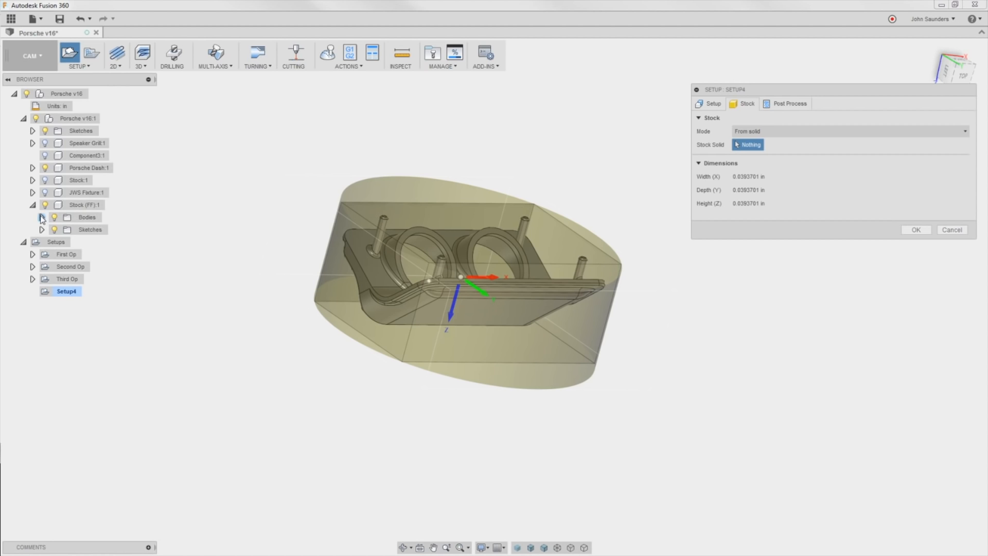
{"action": "left_click", "coordinate": [42, 217]}
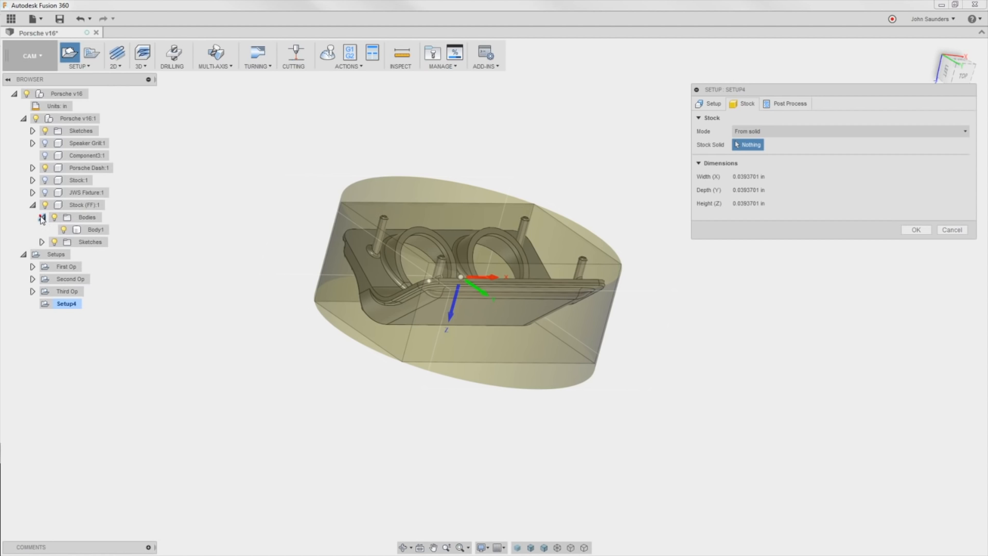
{"action": "left_click", "coordinate": [89, 230]}
{"action": "mouse_move", "coordinate": [286, 181]}
{"action": "middle_mouse_down", "text": "shift"}
{"action": "mouse_move", "coordinate": [247, 199]}
{"action": "mouse_move", "coordinate": [275, 175]}
{"action": "middle_mouse_up", "text": "shift"}
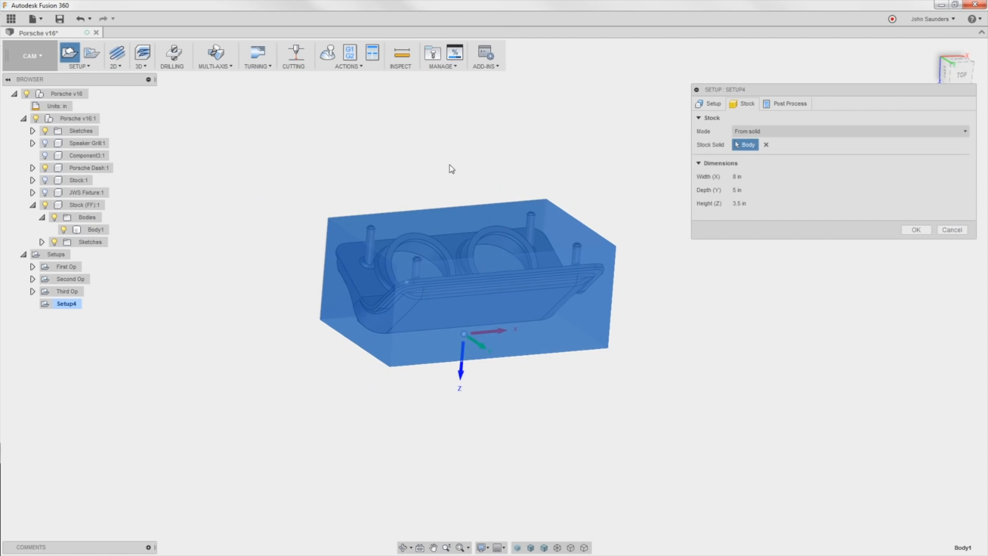
{"action": "mouse_move", "coordinate": [527, 146]}
{"action": "middle_mouse_down", "text": "shift"}
{"action": "mouse_move", "coordinate": [507, 148]}
{"action": "mouse_move", "coordinate": [556, 137]}
{"action": "mouse_move", "coordinate": [539, 137]}
{"action": "mouse_move", "coordinate": [556, 143]}
{"action": "mouse_move", "coordinate": [538, 149]}
{"action": "middle_mouse_up", "text": "shift"}
{"action": "middle_click_drag", "start_coordinate": [411, 155], "coordinate": [510, 189], "text": "shift"}
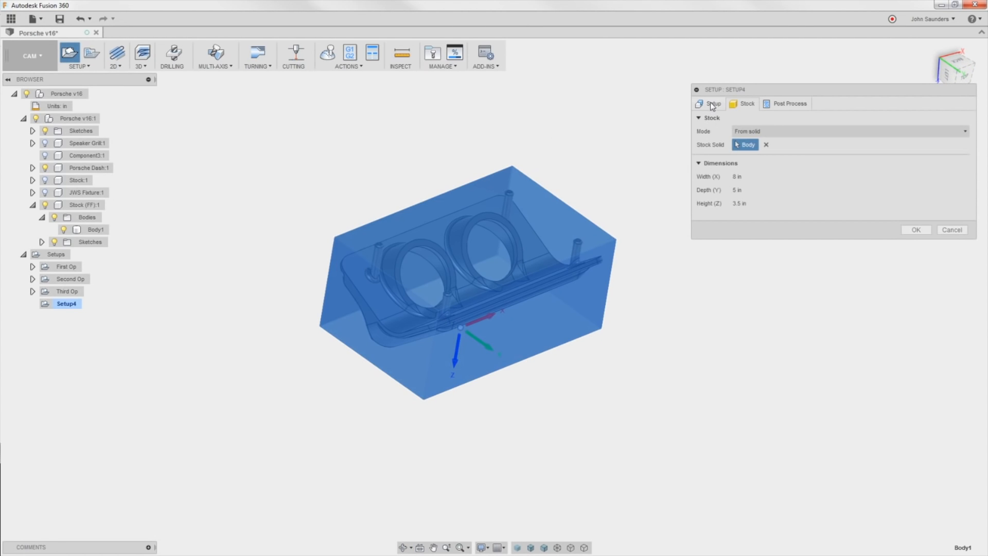
Step: Flip the setup's Z axis so it points up toward the posts on the dash part
{"action": "left_click_drag", "start_coordinate": [719, 90], "coordinate": [684, 92]}
{"action": "left_click", "coordinate": [674, 106]}
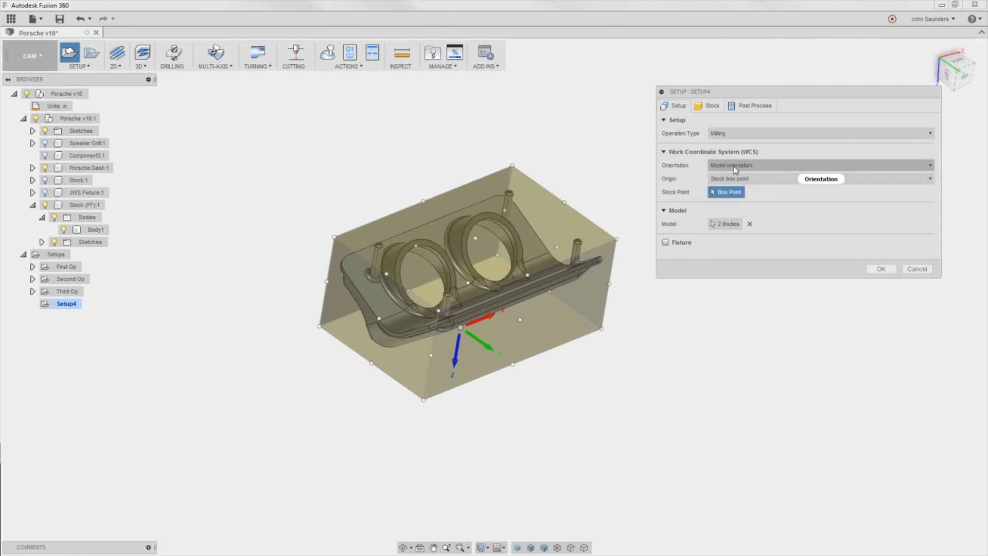
{"action": "middle_click_drag", "start_coordinate": [630, 164], "coordinate": [578, 129], "text": "shift"}
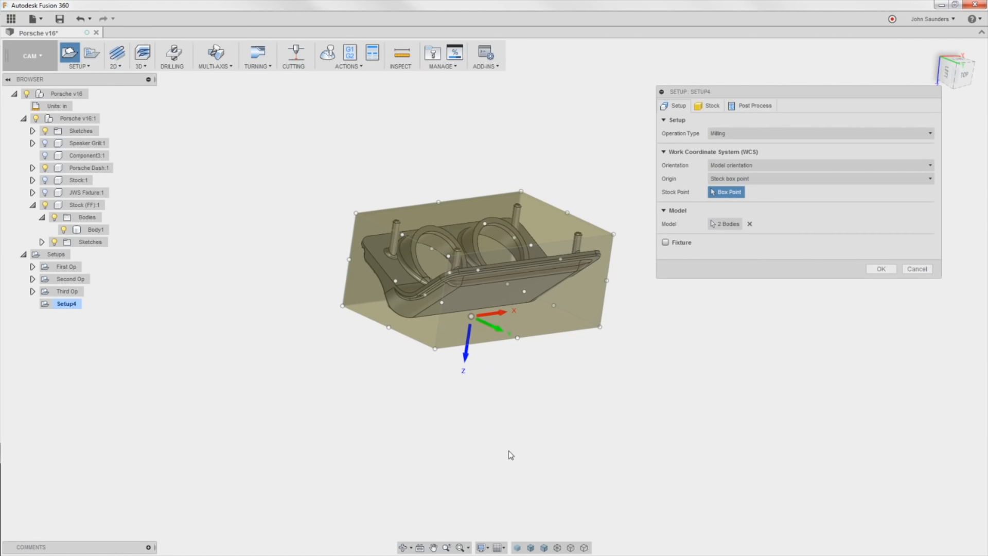
{"action": "left_click", "coordinate": [467, 360]}
{"action": "middle_click_drag", "start_coordinate": [506, 354], "coordinate": [518, 357], "text": "shift"}
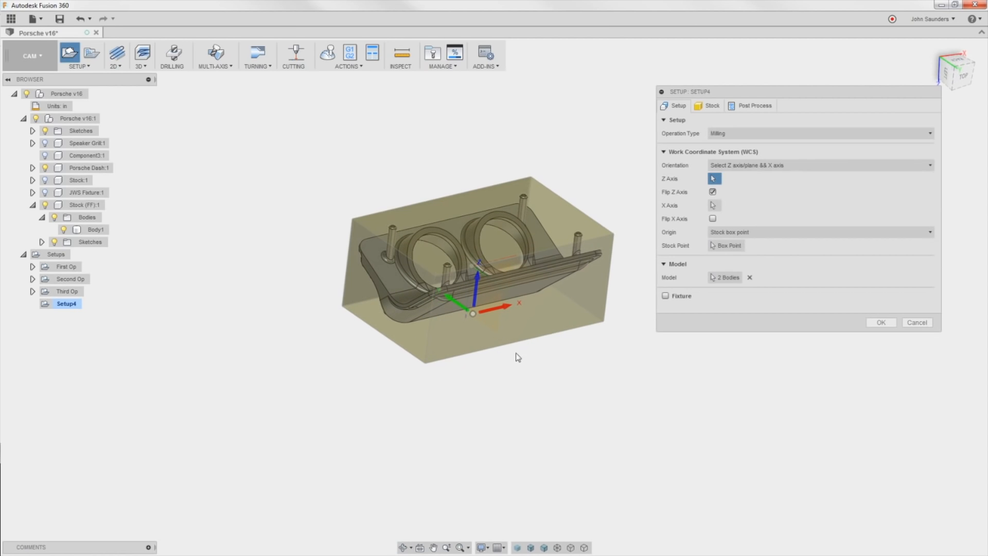
Step: Place the setup's origin on an upper corner of the stock box and complete the setup
{"action": "left_click", "coordinate": [725, 234]}
{"action": "left_click", "coordinate": [724, 235]}
{"action": "left_click", "coordinate": [728, 246]}
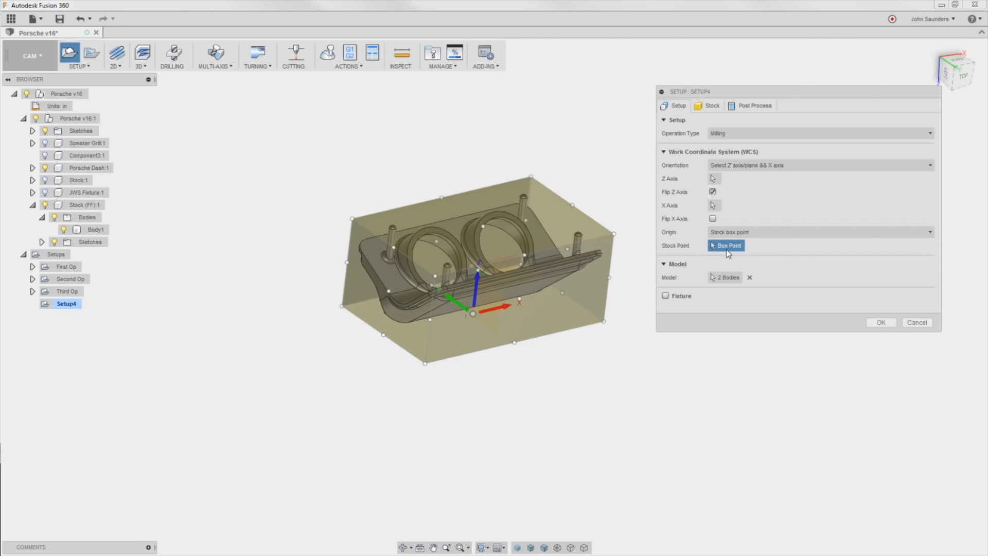
{"action": "left_click", "coordinate": [352, 219]}
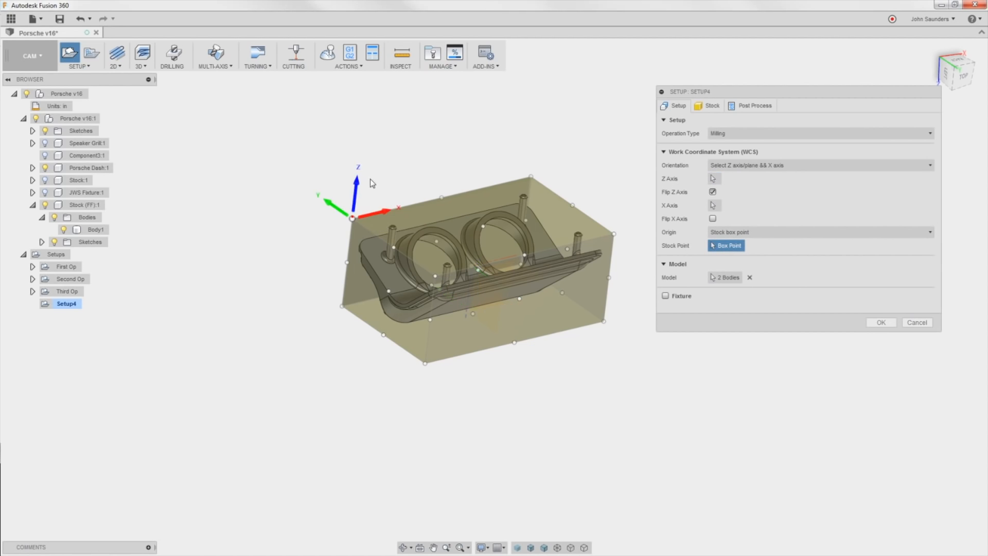
{"action": "middle_click_drag", "start_coordinate": [369, 181], "coordinate": [450, 156], "text": "shift"}
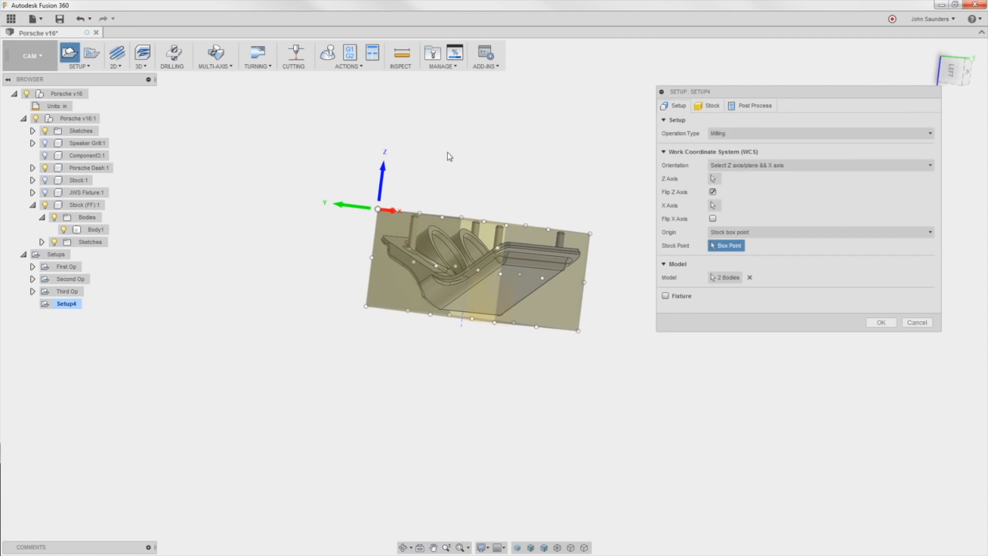
{"action": "left_click", "coordinate": [881, 322]}
Step: Examine how the dash part's posts and gauge openings sit inside the new setup's stock, from the side and at an angle
{"action": "middle_click_drag", "start_coordinate": [869, 317], "coordinate": [702, 232], "text": "shift"}
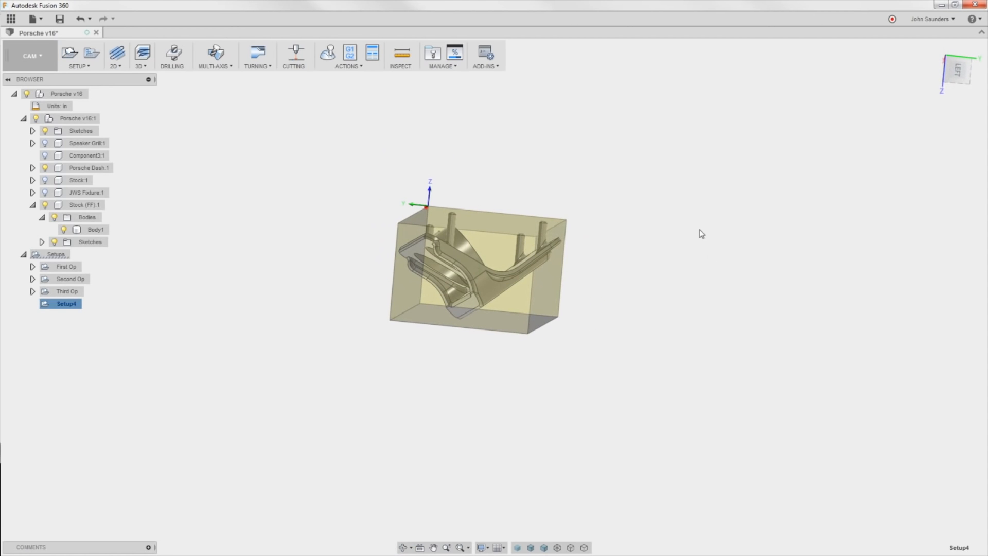
{"action": "left_click", "coordinate": [969, 66]}
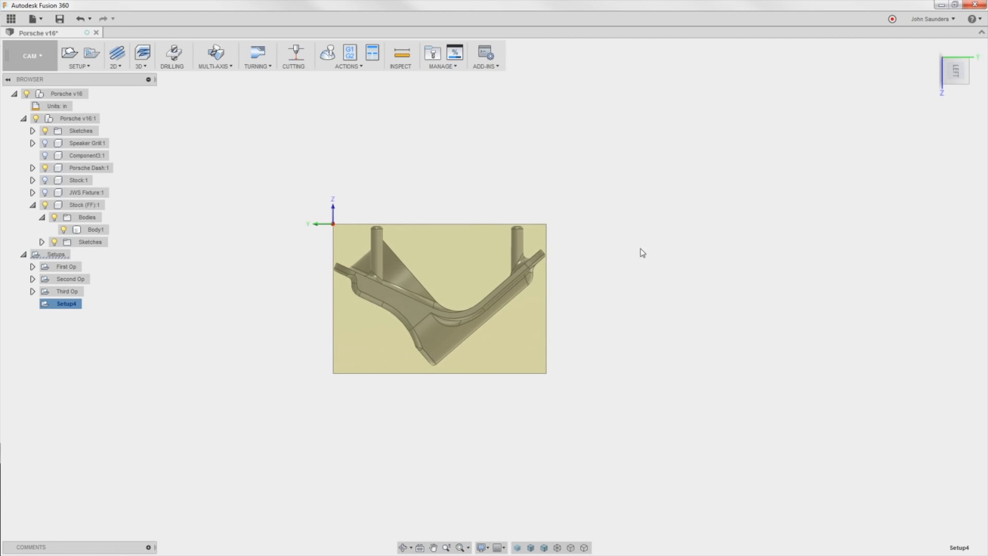
{"action": "scroll", "coordinate": [664, 244], "scroll_direction": "up", "scroll_amount": 2}
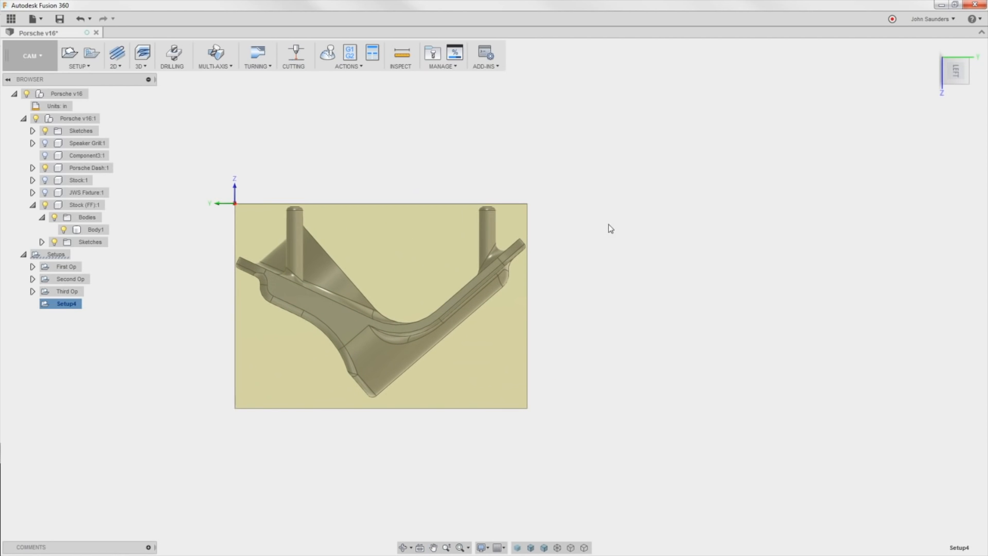
{"action": "middle_click_drag", "start_coordinate": [448, 227], "coordinate": [341, 282], "text": "shift"}
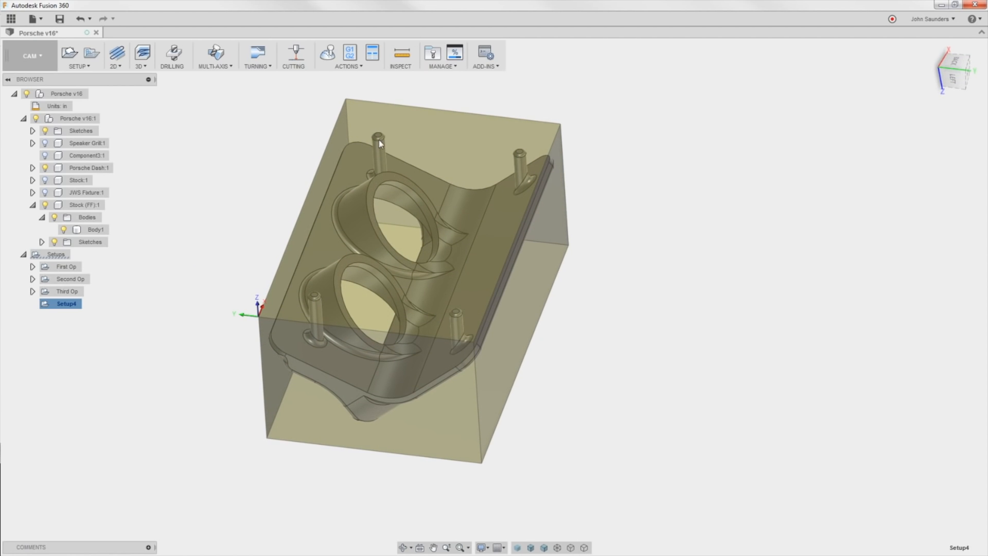
{"action": "scroll", "coordinate": [454, 319], "scroll_direction": "up", "scroll_amount": 3}
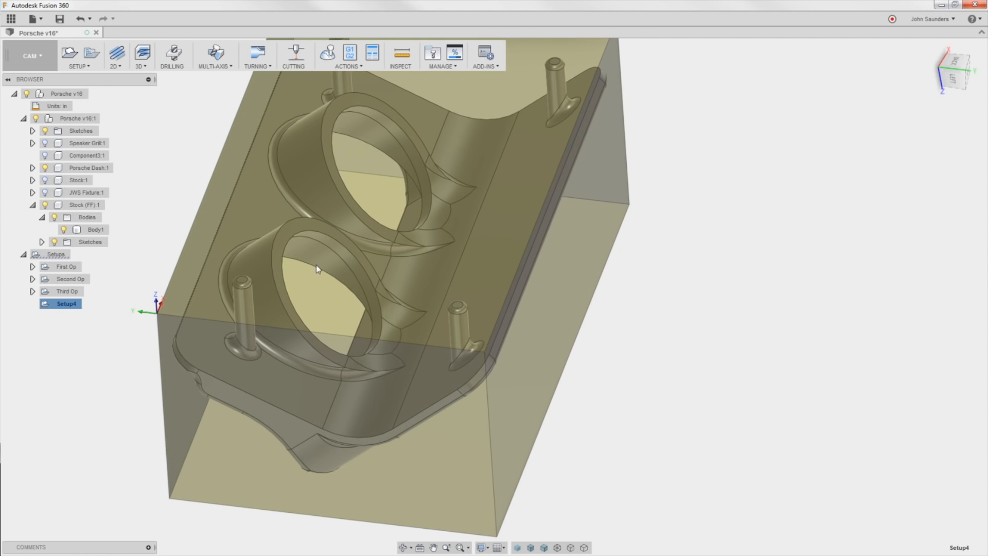
{"action": "scroll", "coordinate": [317, 268], "scroll_direction": "down", "scroll_amount": 3}
{"action": "middle_click_drag", "start_coordinate": [316, 268], "coordinate": [382, 226], "text": "shift"}
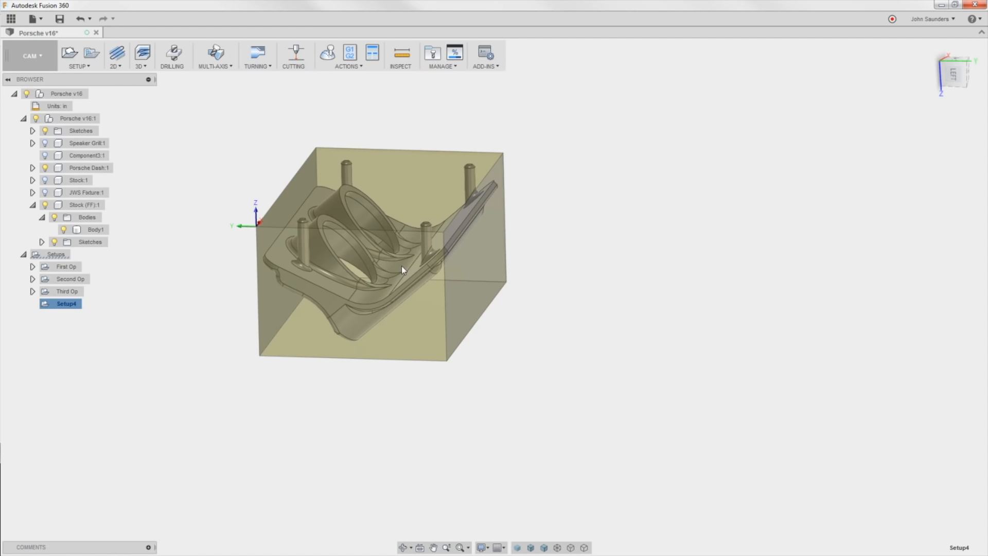
{"action": "middle_click_drag", "start_coordinate": [402, 268], "coordinate": [285, 189], "text": "shift"}
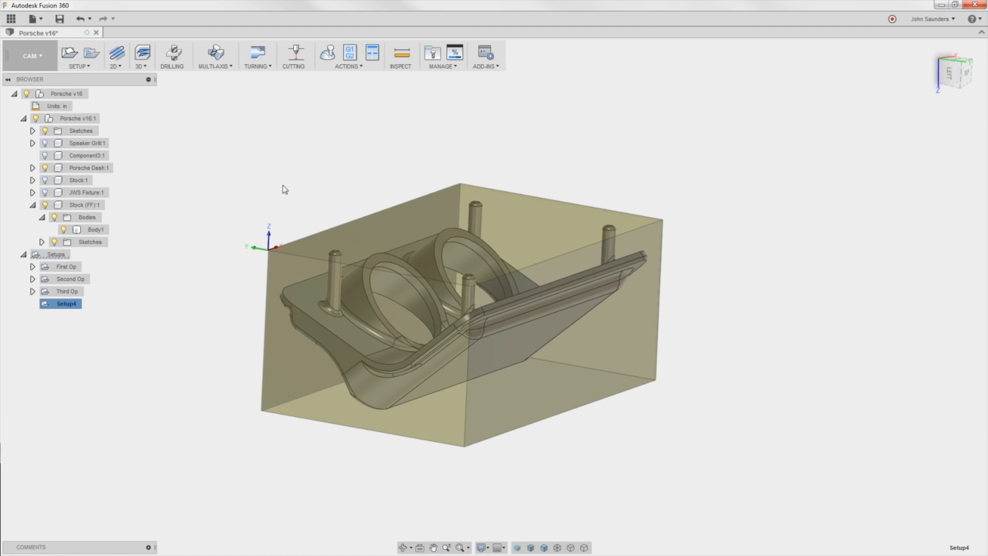
{"action": "middle_click_drag", "start_coordinate": [298, 187], "coordinate": [256, 203], "text": "shift"}
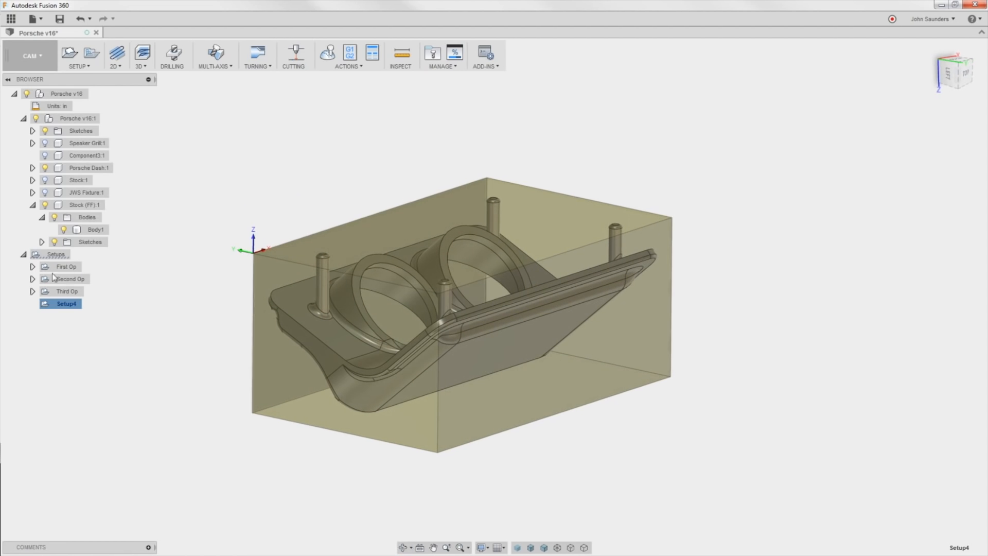
Step: Compare First Op's stock and its Adaptive2 toolpath with the stock of the new setup
{"action": "left_click", "coordinate": [33, 267]}
{"action": "left_click", "coordinate": [63, 268]}
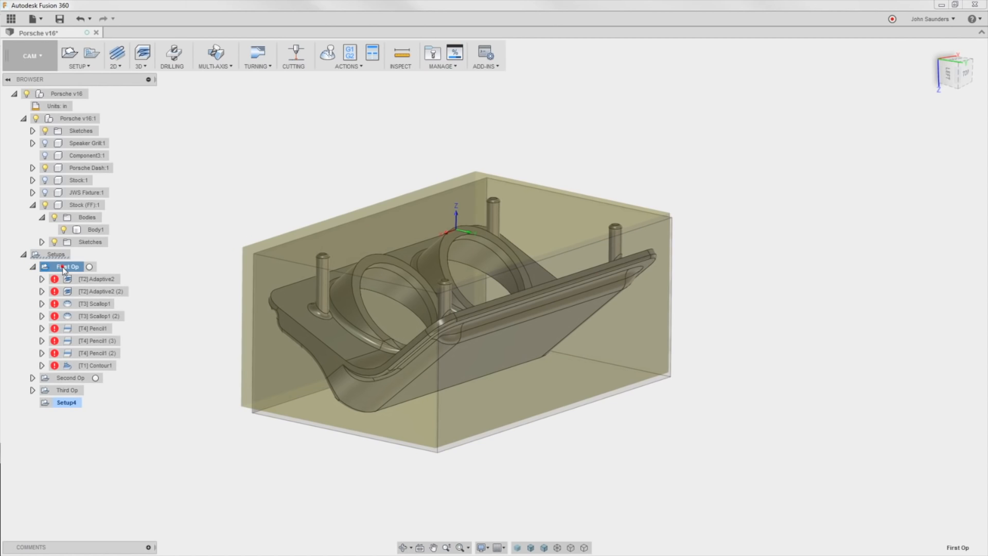
{"action": "left_click", "coordinate": [66, 403]}
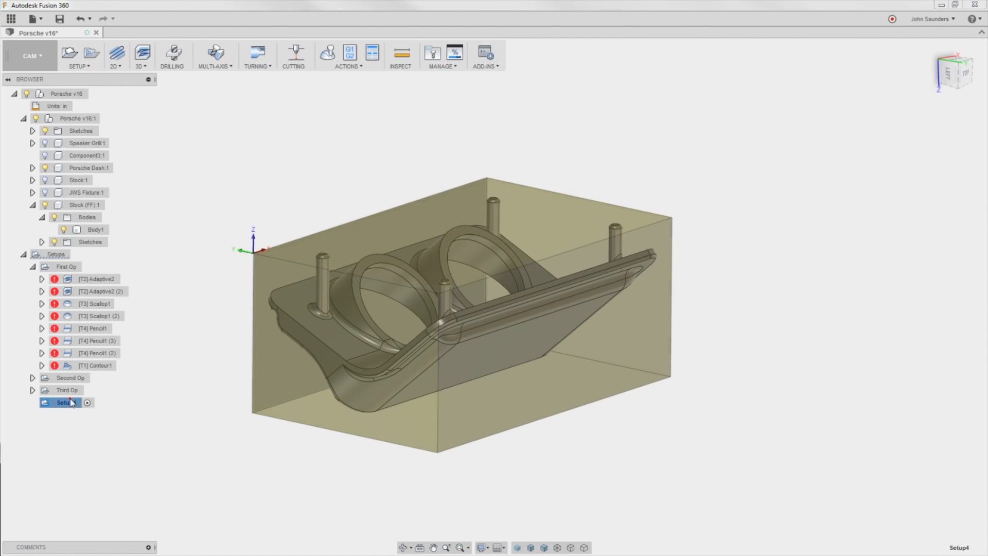
{"action": "left_click", "coordinate": [90, 280]}
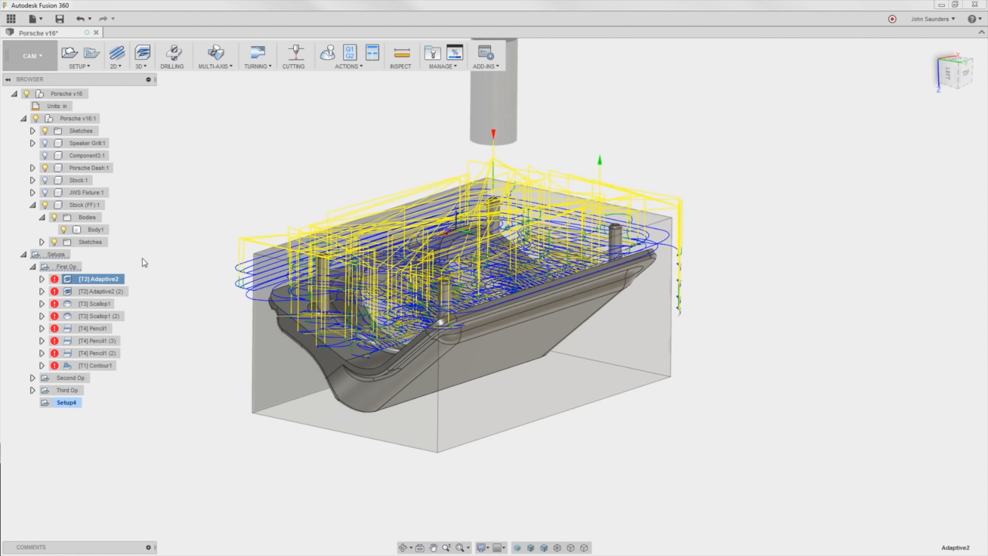
{"action": "left_click", "coordinate": [71, 270]}
{"action": "middle_click_drag", "start_coordinate": [159, 282], "coordinate": [223, 245], "text": "shift"}
{"action": "left_click", "coordinate": [83, 278]}
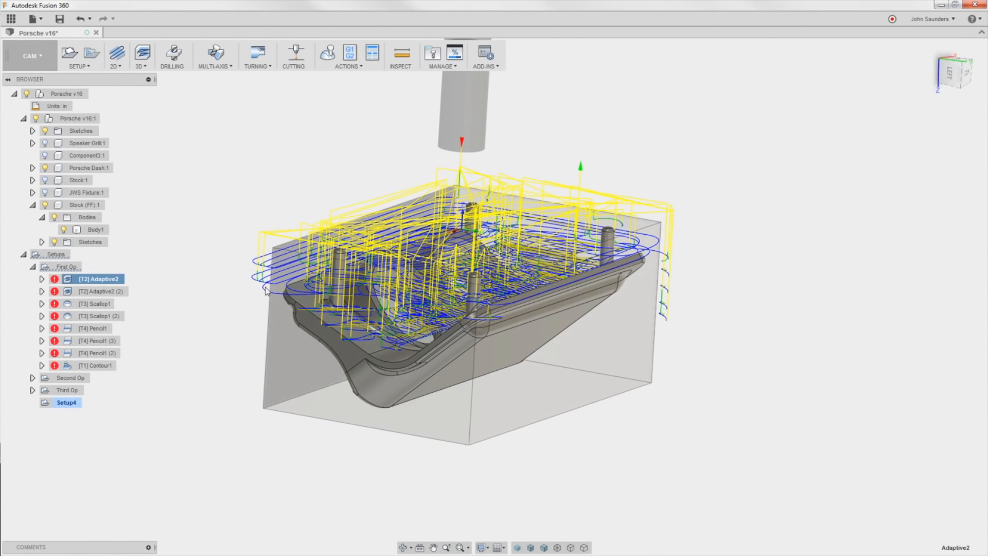
{"action": "scroll", "coordinate": [262, 290], "scroll_direction": "up", "scroll_amount": 2}
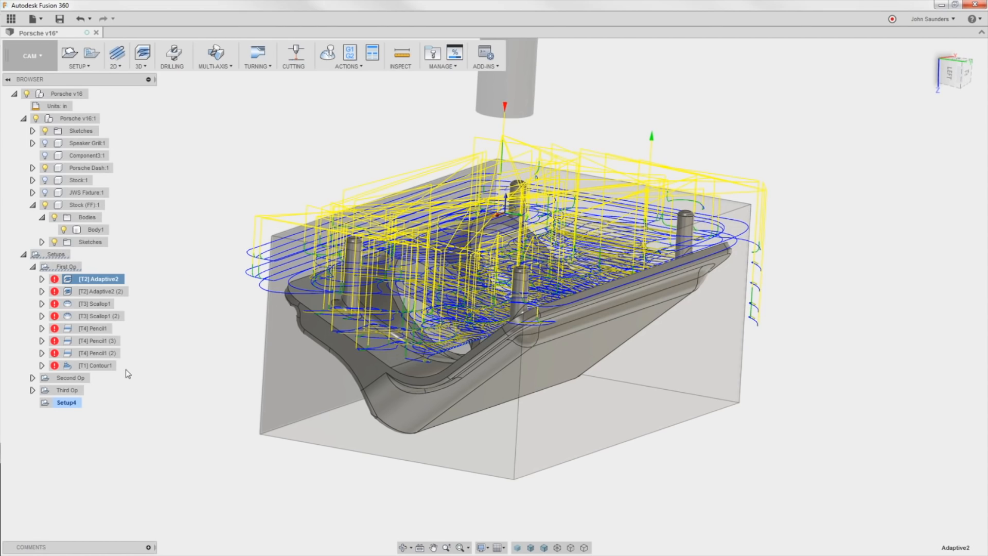
{"action": "left_click", "coordinate": [66, 402]}
{"action": "left_click", "coordinate": [32, 266]}
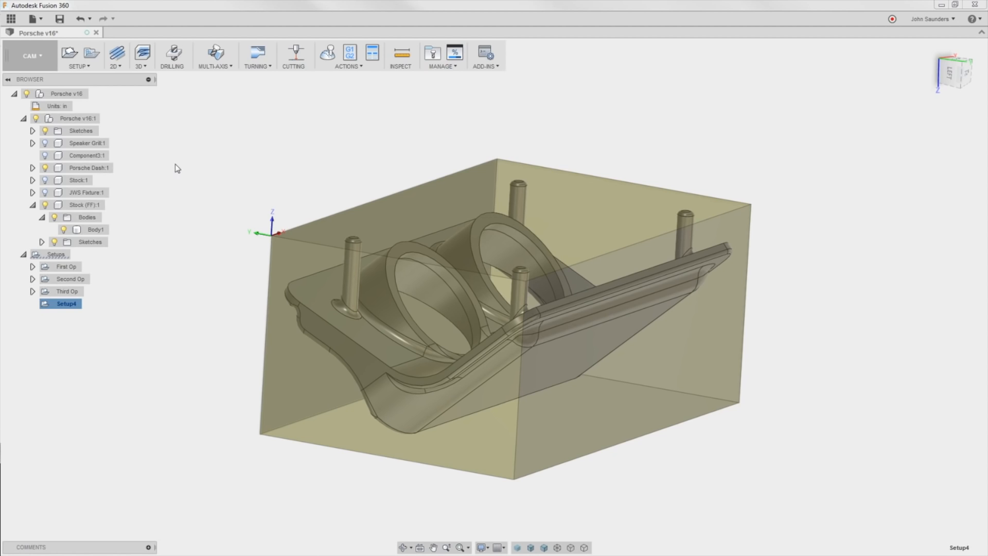
Step: Add a 3D Adaptive Clearing operation to Setup4 using tool 2, the 1" flat end mill, and check its generation log
{"action": "left_click", "coordinate": [144, 67]}
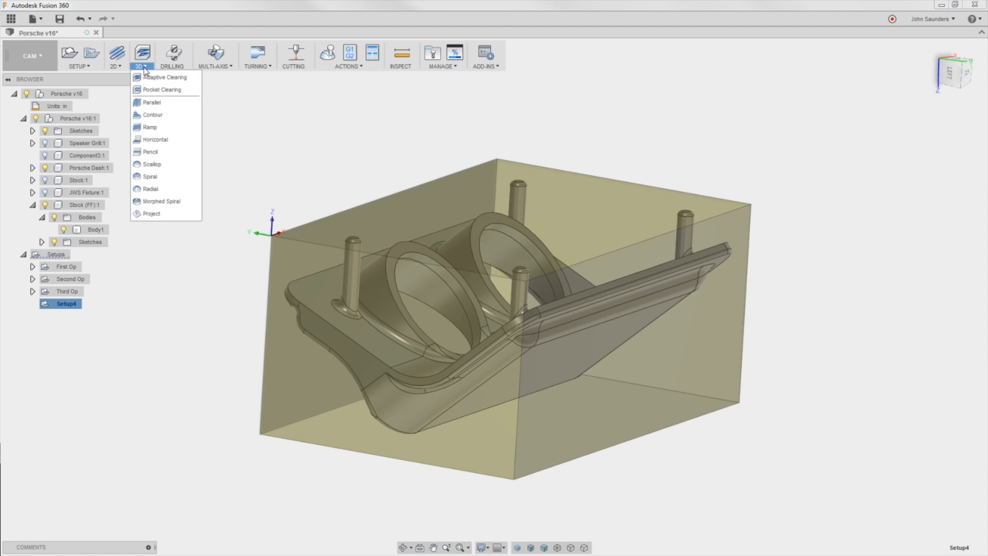
{"action": "left_click", "coordinate": [153, 77]}
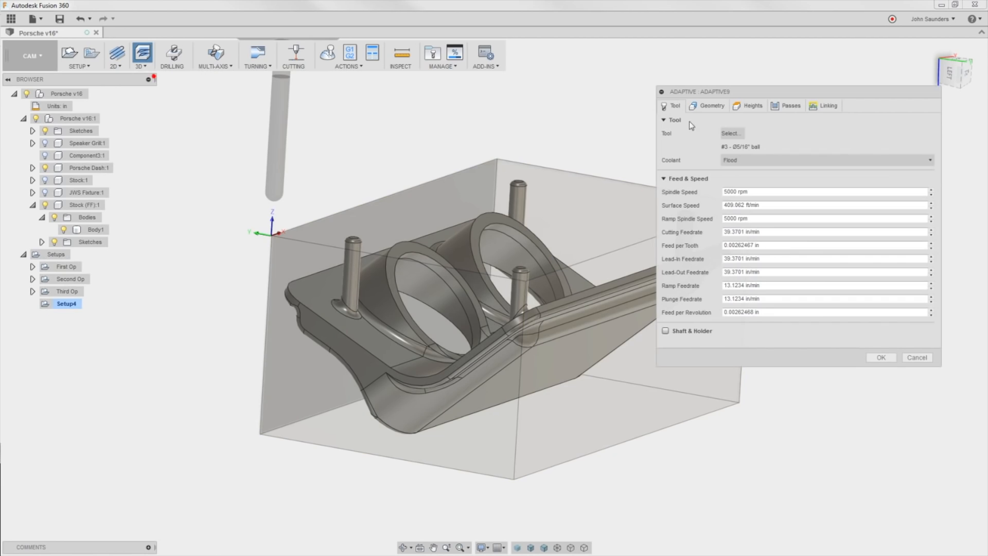
{"action": "left_click", "coordinate": [682, 134]}
{"action": "left_click", "coordinate": [261, 211]}
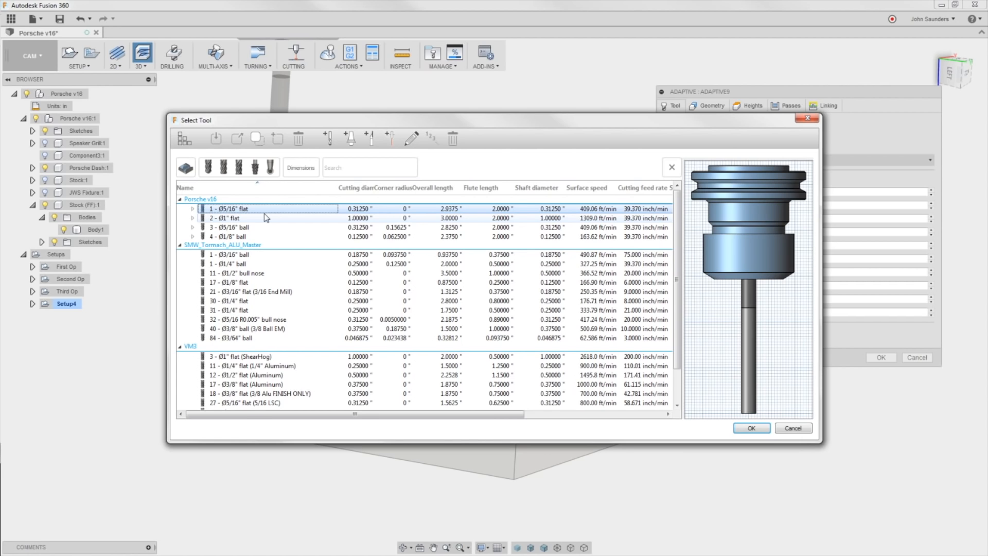
{"action": "left_click", "coordinate": [260, 218]}
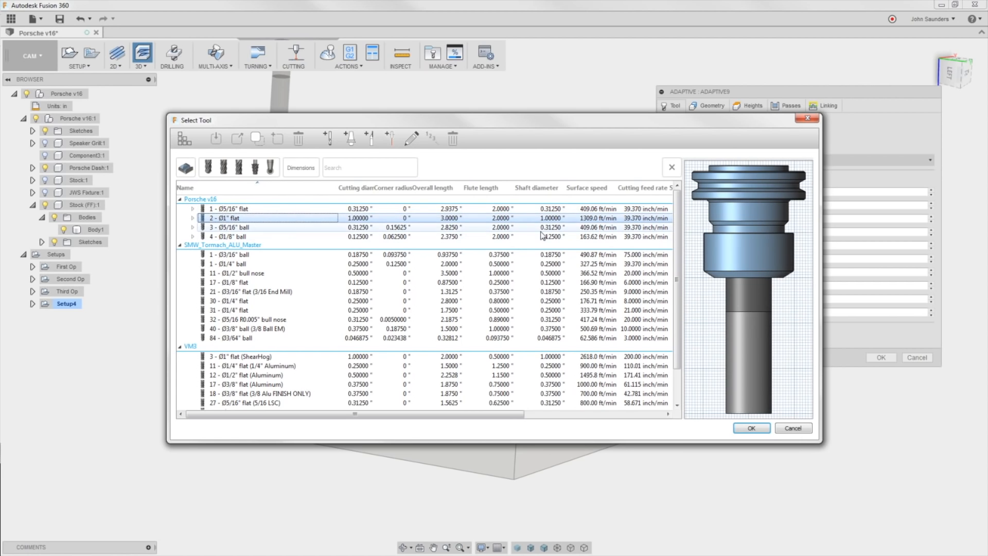
{"action": "left_click", "coordinate": [751, 428]}
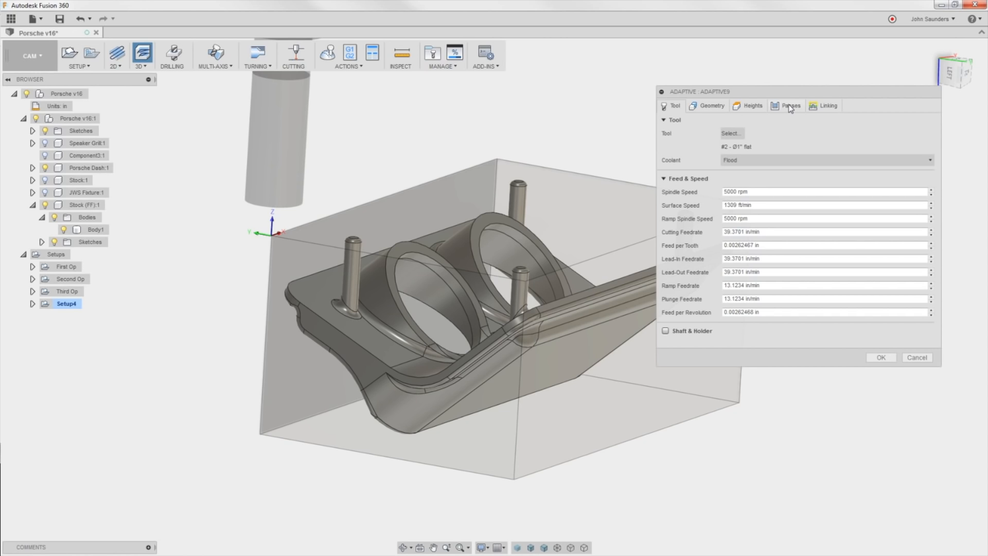
{"action": "left_click", "coordinate": [882, 359]}
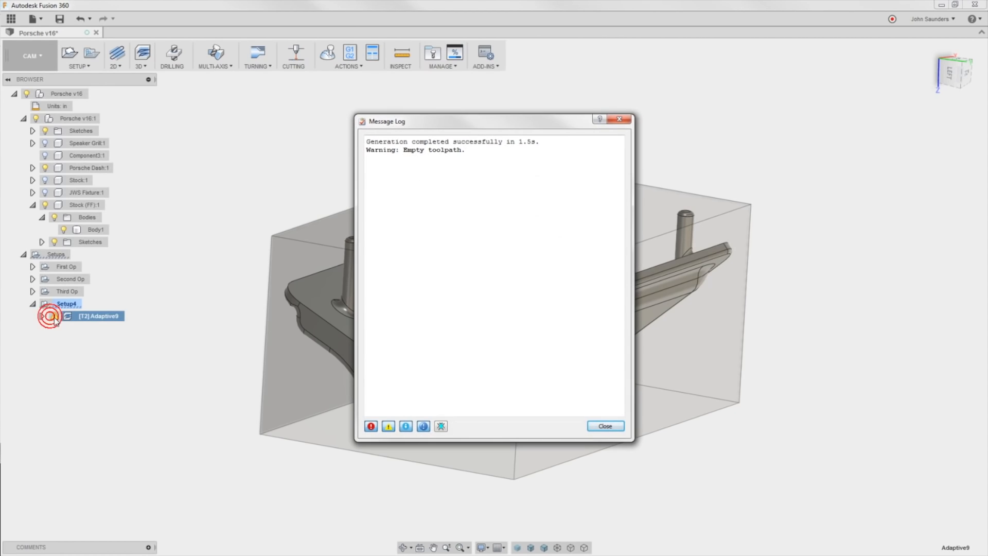
{"action": "left_click", "coordinate": [603, 427]}
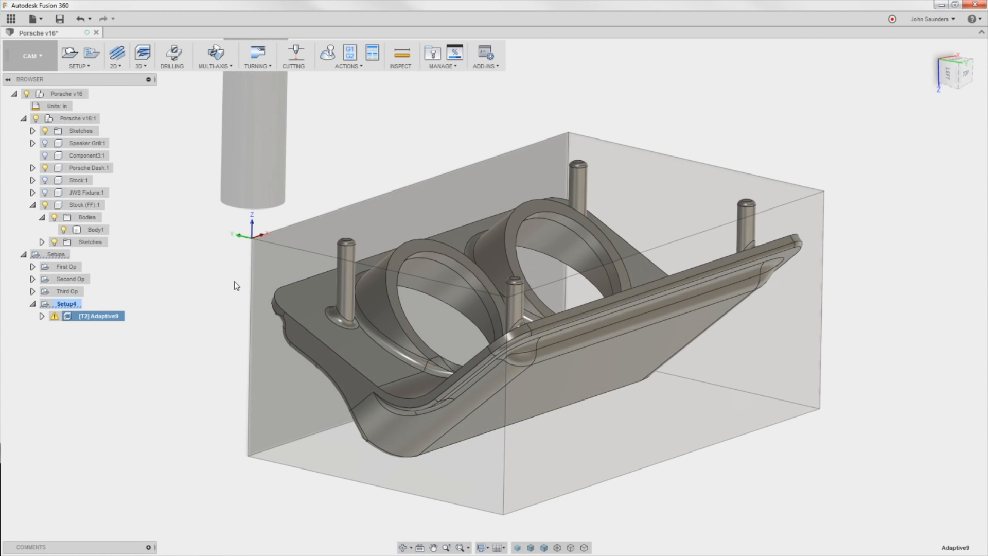
Step: Reopen Setup4 for editing and clear all bodies from its model selection
{"action": "middle_click_drag", "start_coordinate": [190, 276], "coordinate": [153, 262]}
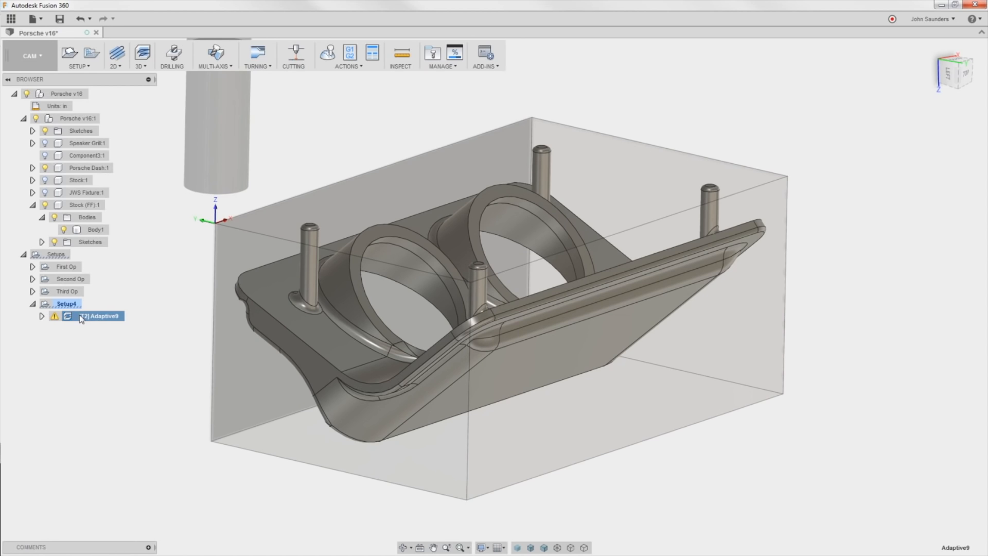
{"action": "left_click", "coordinate": [67, 308]}
{"action": "right_click", "coordinate": [67, 309]}
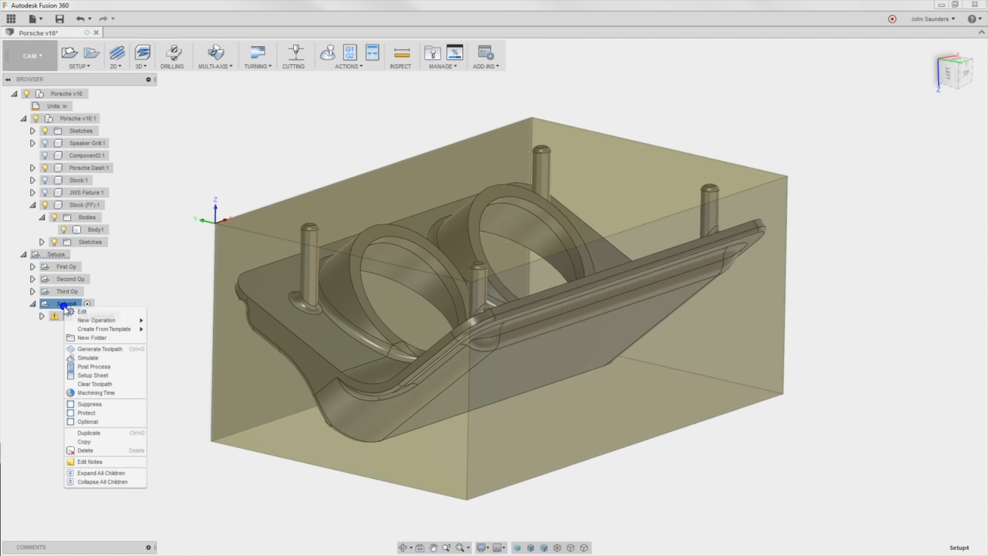
{"action": "left_click", "coordinate": [83, 312]}
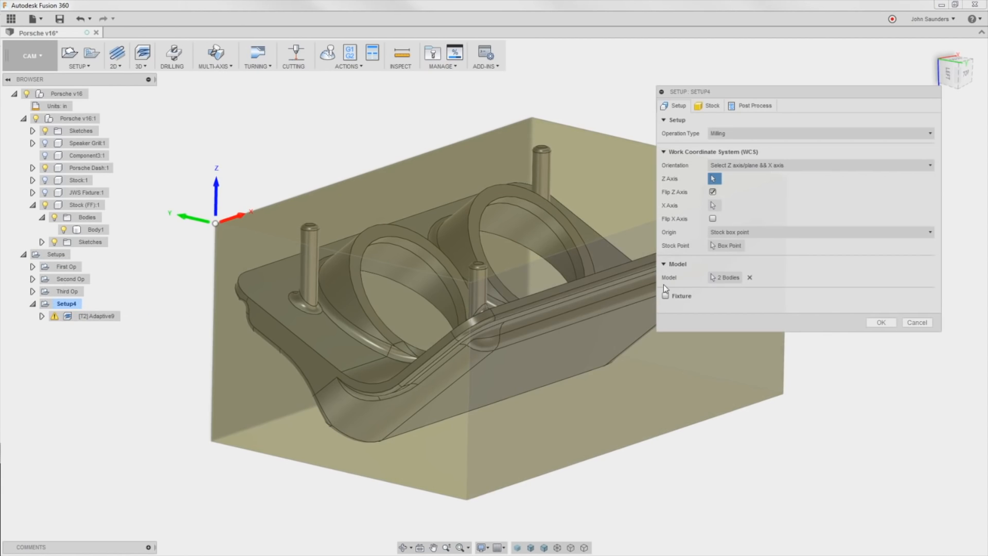
{"action": "left_click", "coordinate": [749, 278]}
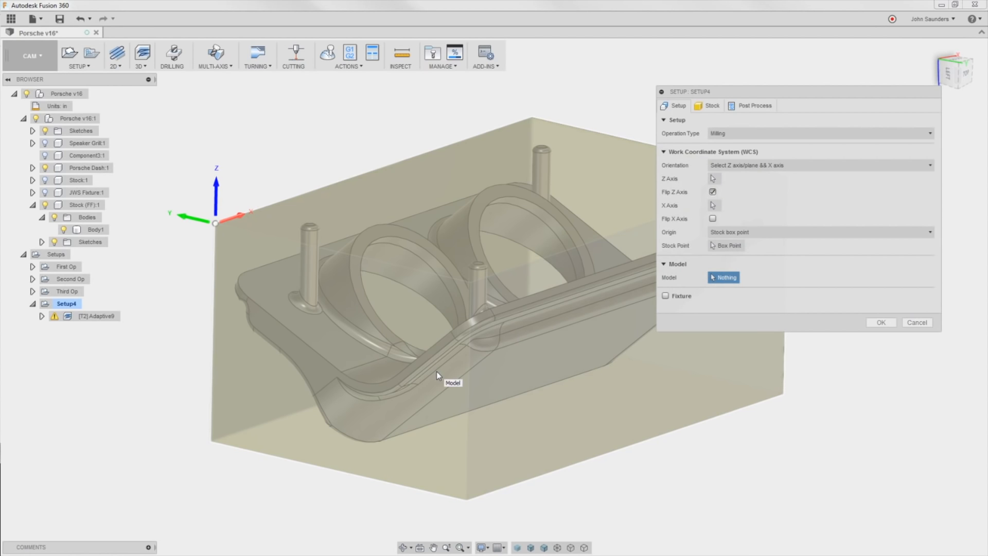
{"action": "left_click", "coordinate": [512, 352]}
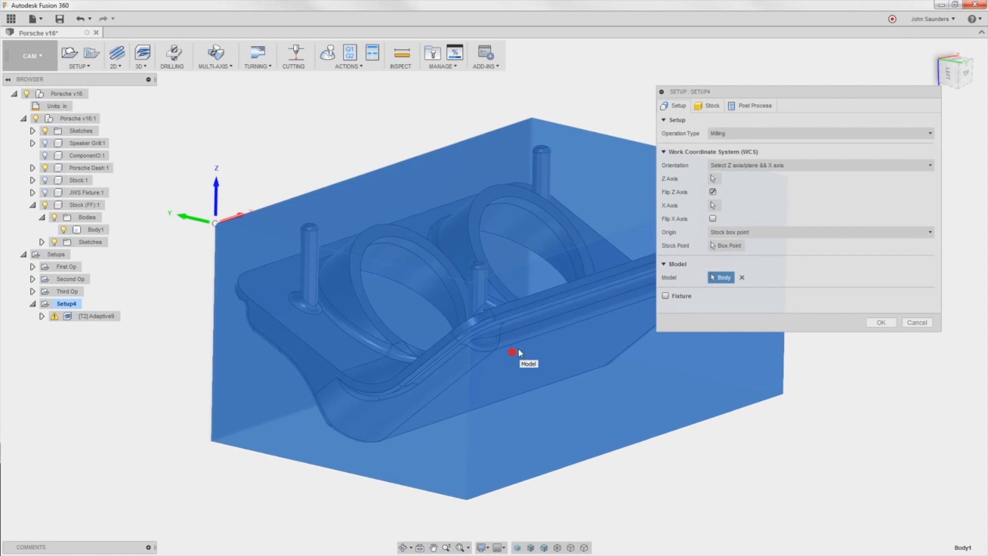
{"action": "left_click", "coordinate": [743, 278]}
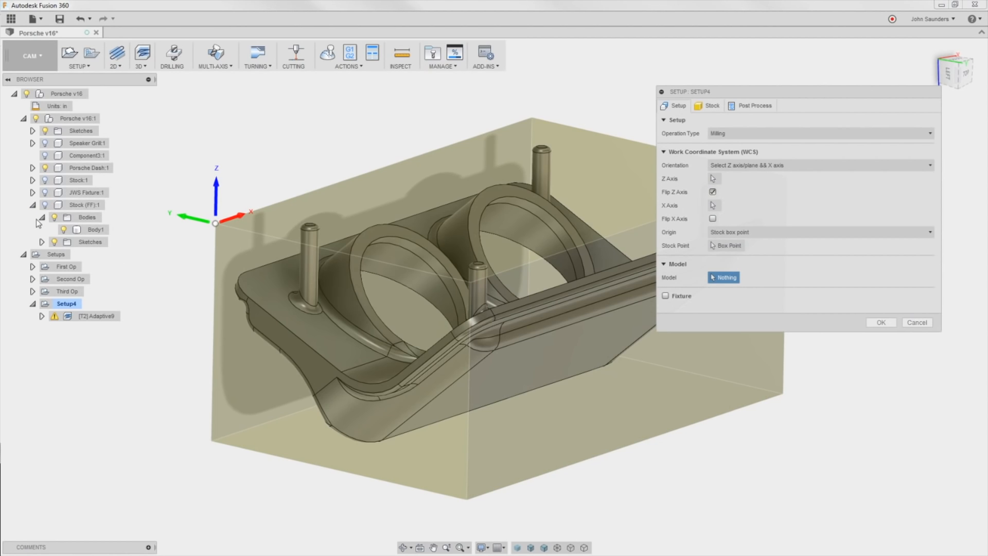
Step: Select the Porsche dash body as Setup4's only model and complete the setup edit
{"action": "left_click", "coordinate": [33, 205]}
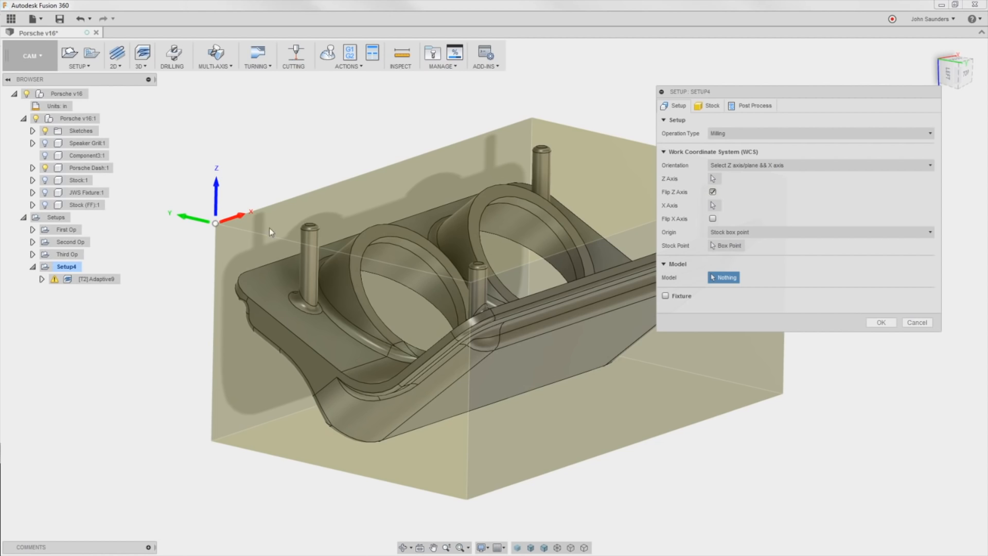
{"action": "left_click", "coordinate": [328, 326]}
{"action": "middle_click_drag", "start_coordinate": [488, 148], "coordinate": [414, 198], "text": "shift"}
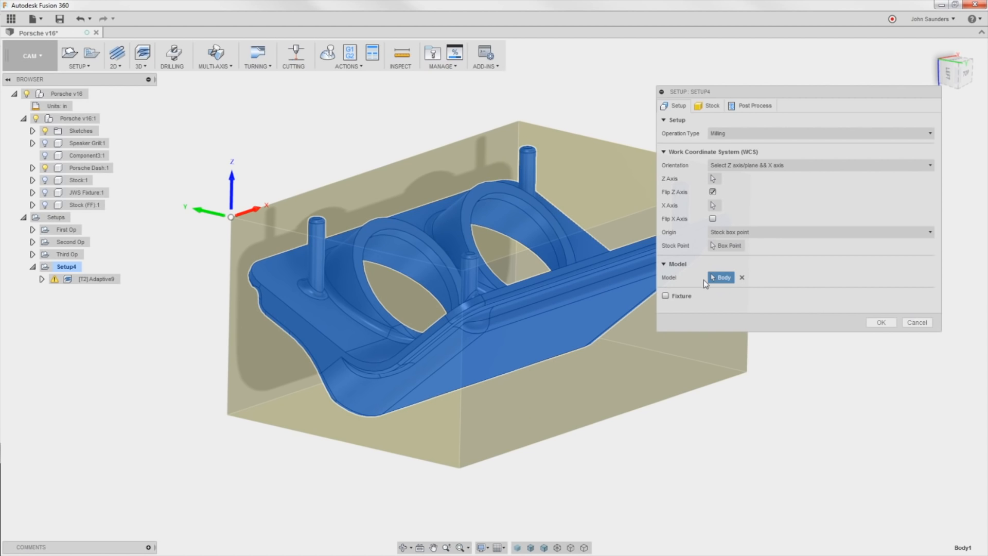
{"action": "left_click_drag", "start_coordinate": [745, 92], "coordinate": [723, 93]}
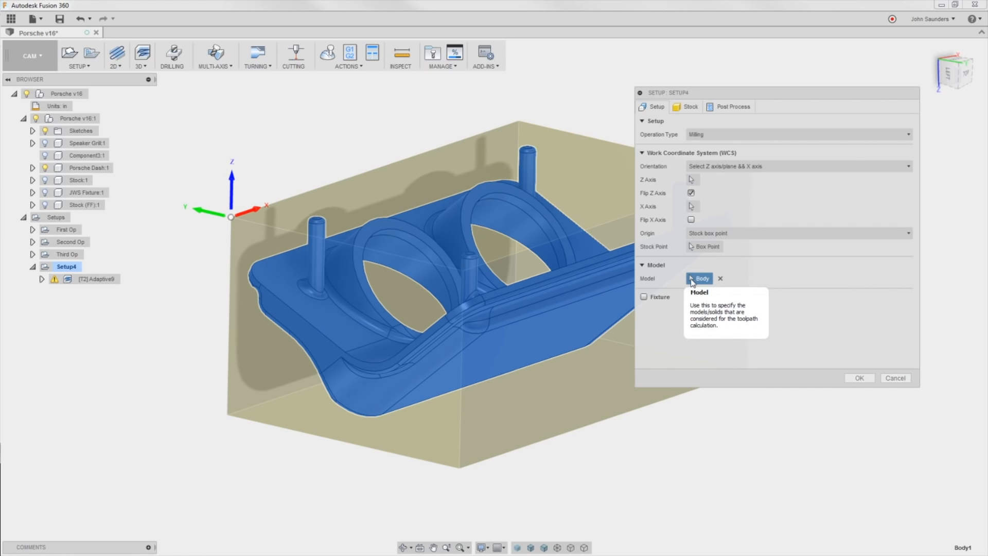
{"action": "left_click", "coordinate": [859, 378]}
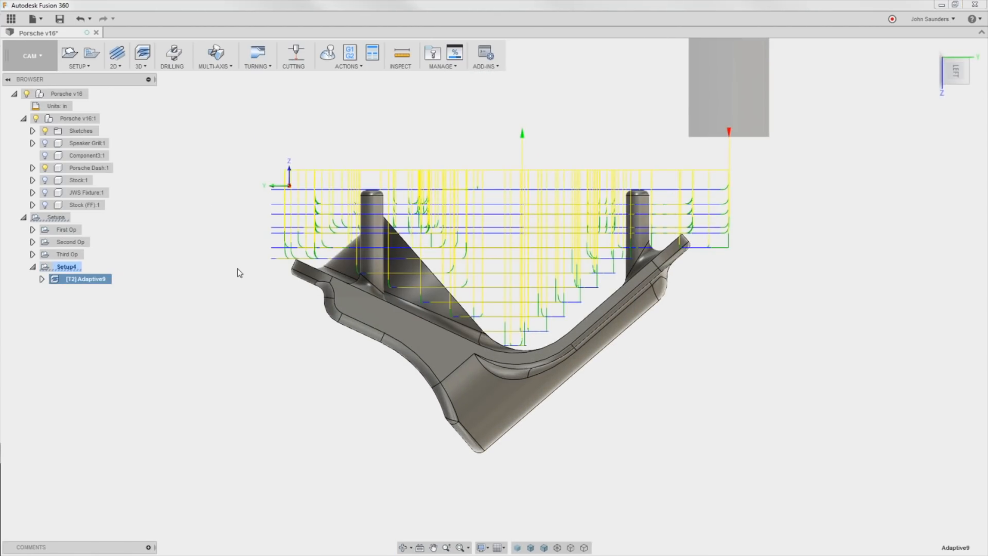
Step: Simulate the 1" end mill's adaptive toolpath on the dash part with the stock shown
{"action": "middle_click_drag", "start_coordinate": [260, 260], "coordinate": [289, 265], "text": "shift"}
{"action": "scroll", "coordinate": [249, 288], "scroll_direction": "down", "scroll_amount": 2}
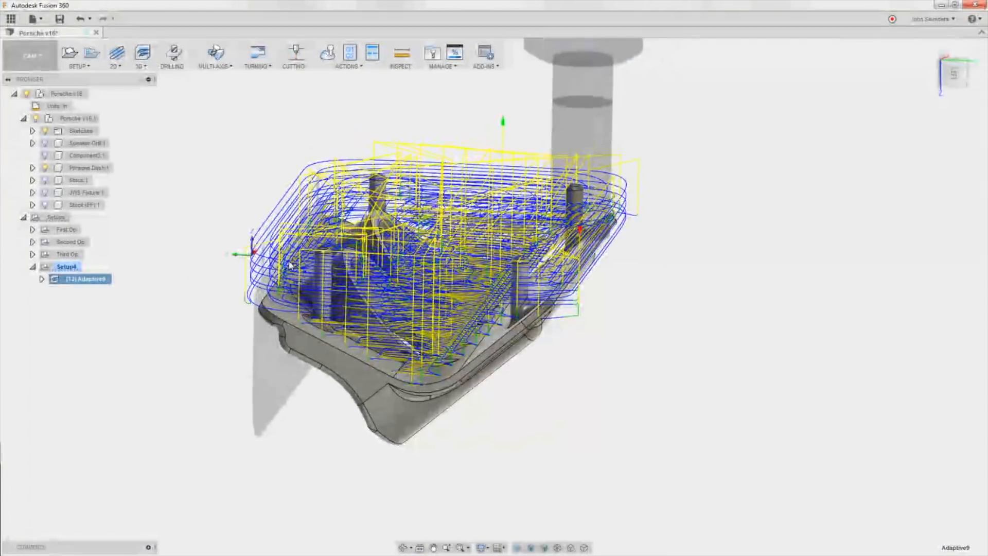
{"action": "middle_click_drag", "start_coordinate": [234, 276], "coordinate": [284, 261], "text": "shift"}
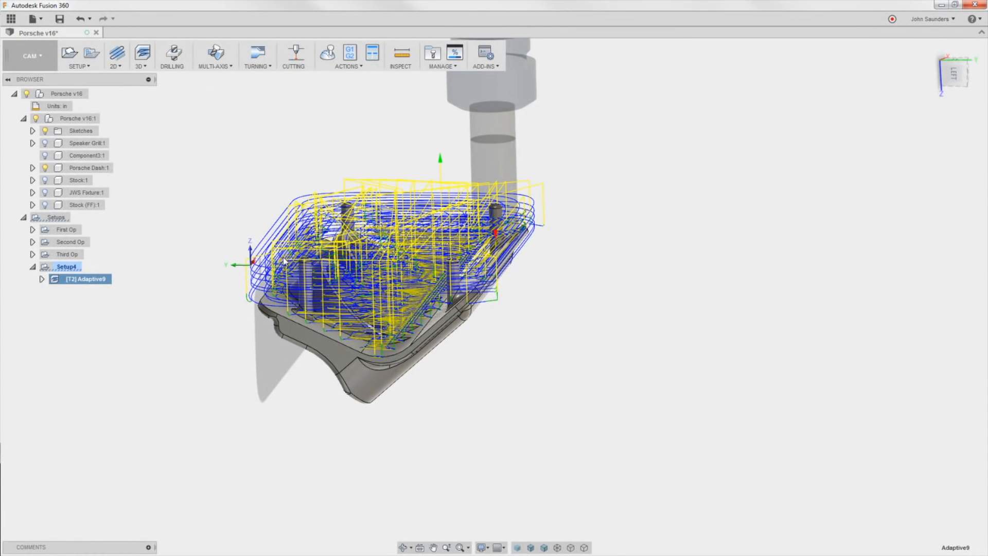
{"action": "scroll", "coordinate": [325, 275], "scroll_direction": "up", "scroll_amount": 3}
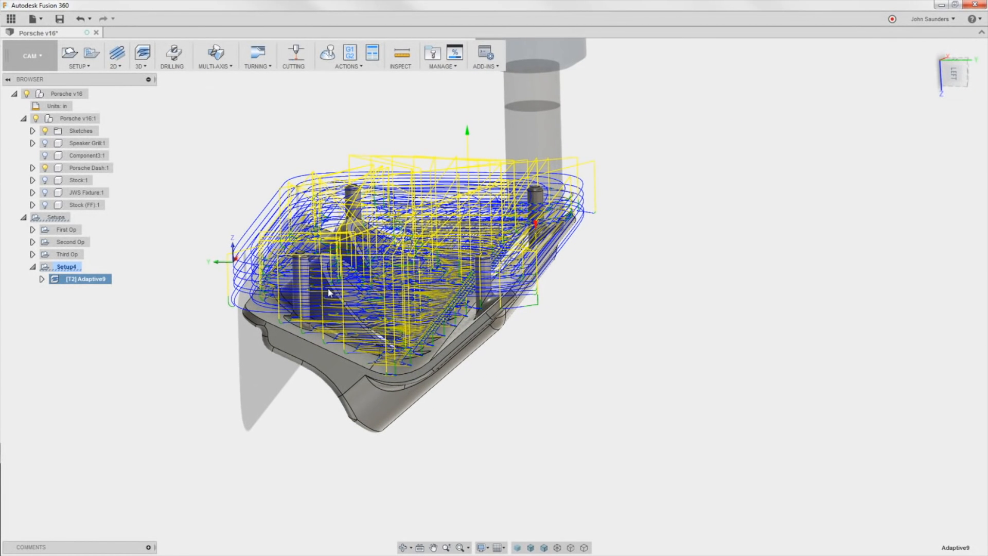
{"action": "scroll", "coordinate": [329, 292], "scroll_direction": "up", "scroll_amount": 3}
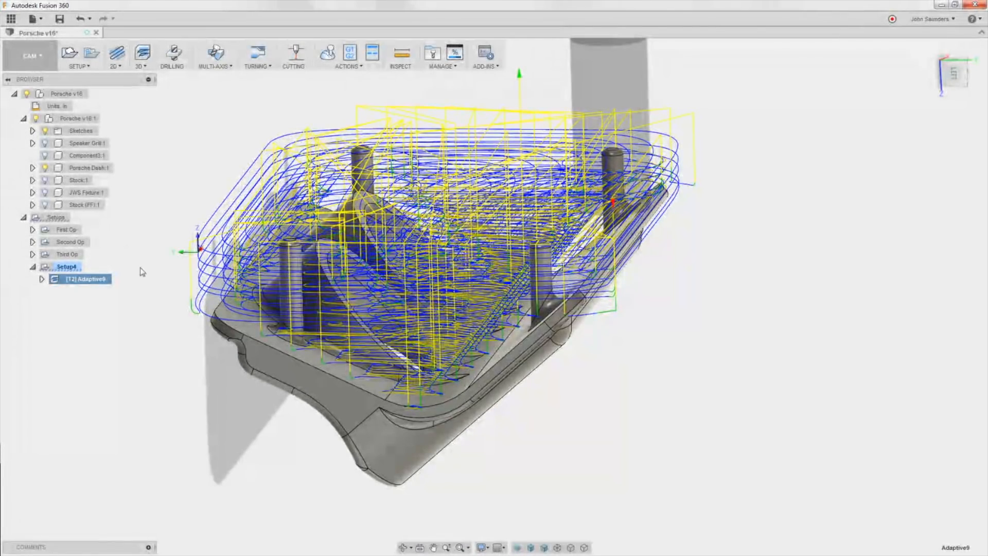
{"action": "left_click", "coordinate": [327, 52]}
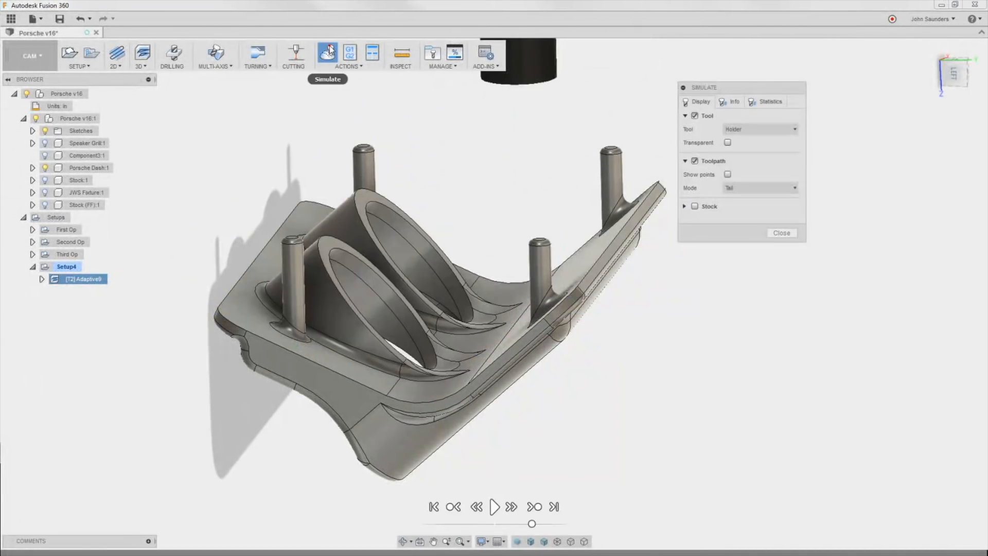
{"action": "left_click", "coordinate": [695, 206]}
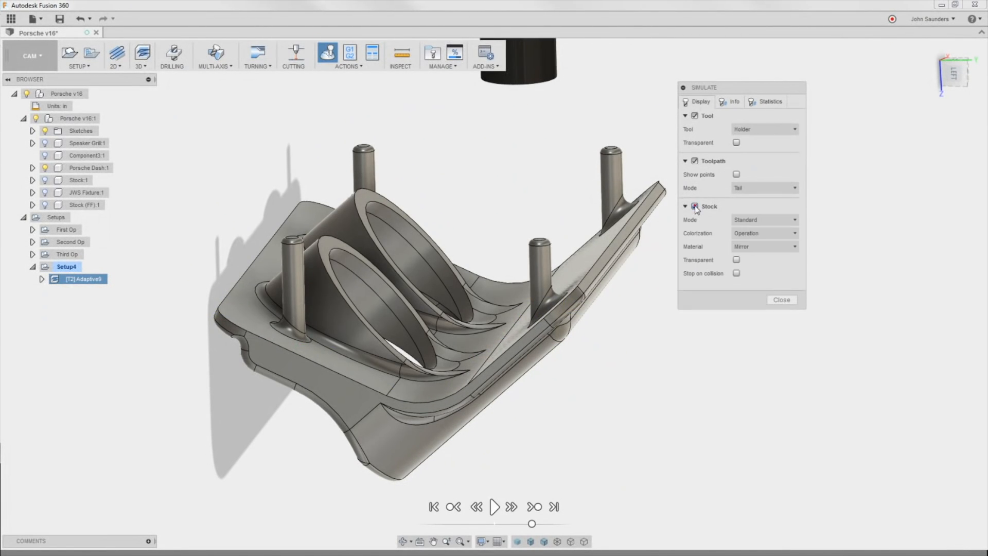
{"action": "left_click", "coordinate": [495, 507]}
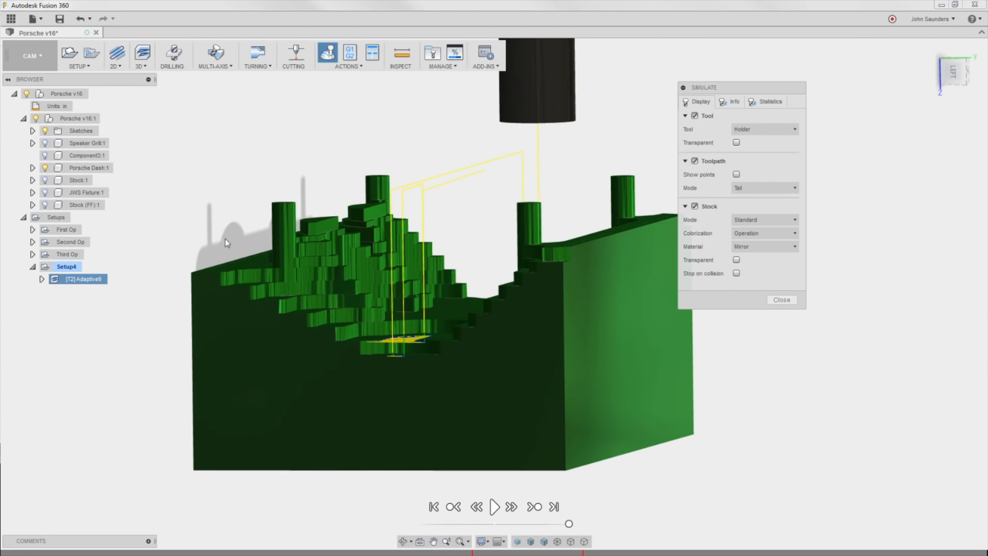
Step: Examine the simulated roughed stock around the posts and compare it with the dash part, ending the simulation
{"action": "middle_click_drag", "start_coordinate": [211, 184], "coordinate": [225, 188], "text": "shift"}
{"action": "middle_click_drag", "start_coordinate": [478, 192], "coordinate": [432, 210], "text": "shift"}
{"action": "middle_click_drag", "start_coordinate": [399, 276], "coordinate": [514, 260], "text": "shift"}
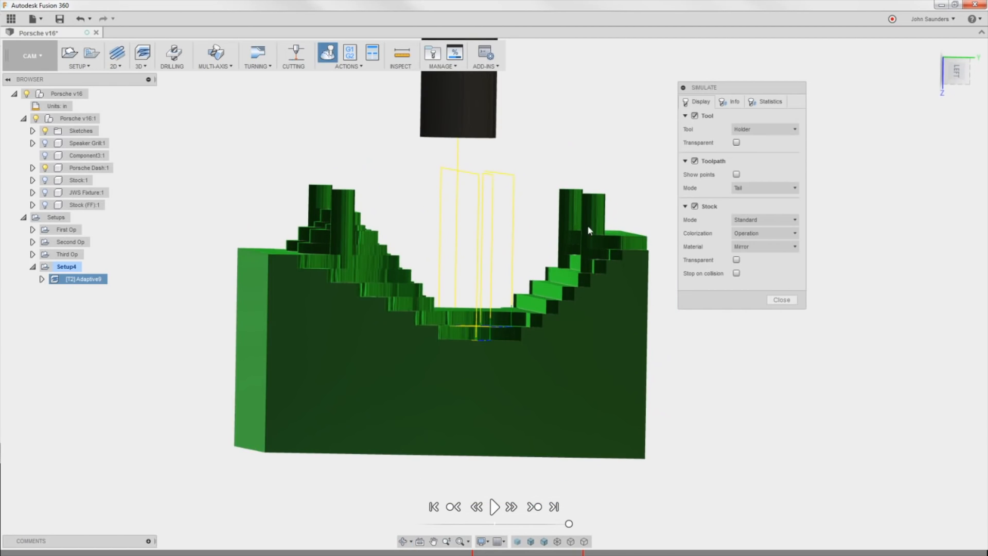
{"action": "middle_click_drag", "start_coordinate": [583, 227], "coordinate": [672, 301], "text": "shift"}
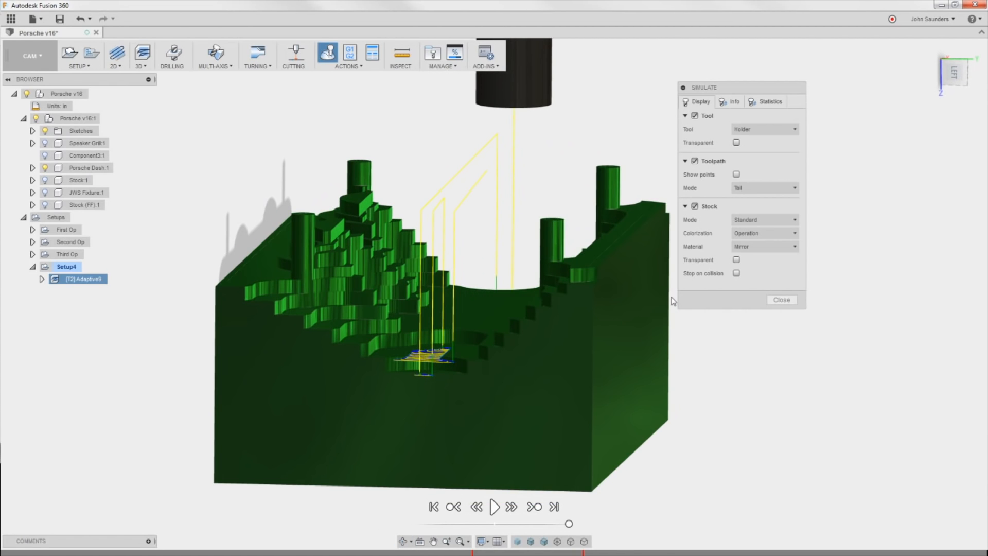
{"action": "left_click", "coordinate": [695, 206]}
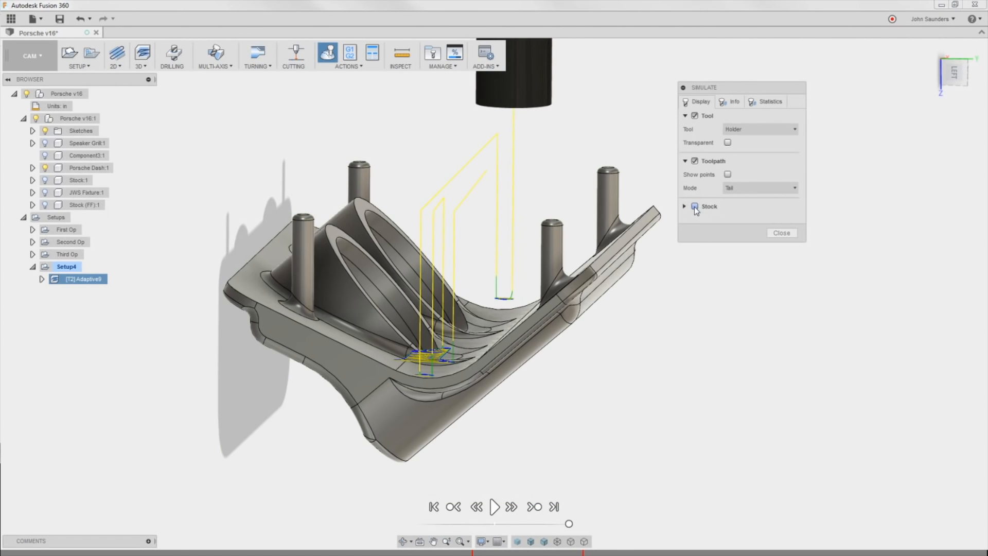
{"action": "left_click", "coordinate": [694, 207]}
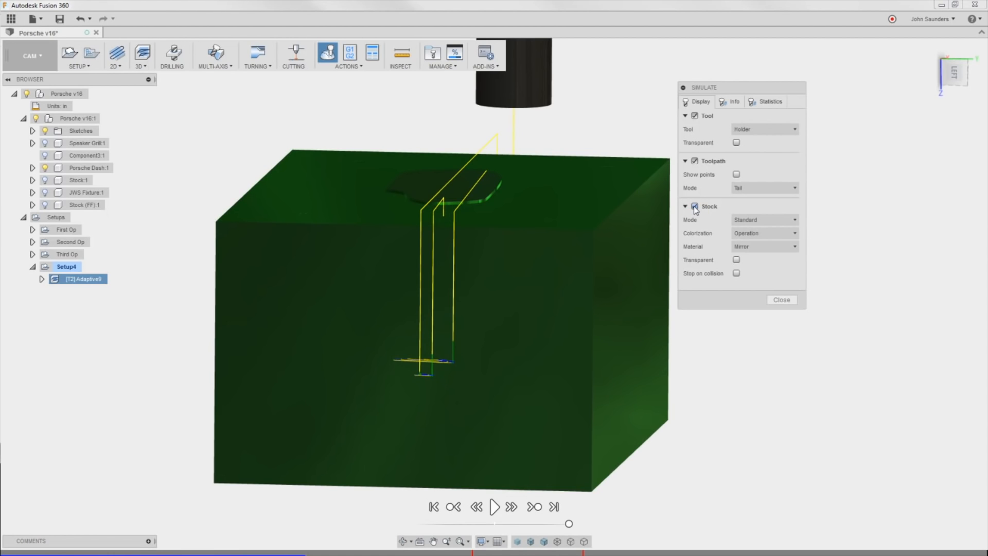
{"action": "left_click", "coordinate": [781, 300]}
Step: Start a second 3D Adaptive Clearing operation in Setup4 with tool 1, the 5/16" flat end mill
{"action": "left_click", "coordinate": [32, 229]}
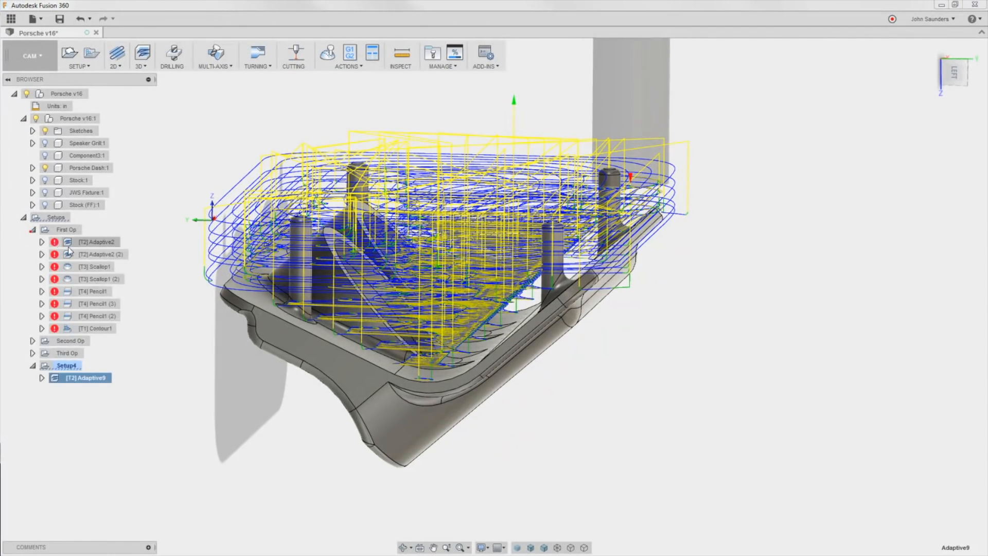
{"action": "left_click", "coordinate": [32, 229]}
{"action": "left_click", "coordinate": [141, 66]}
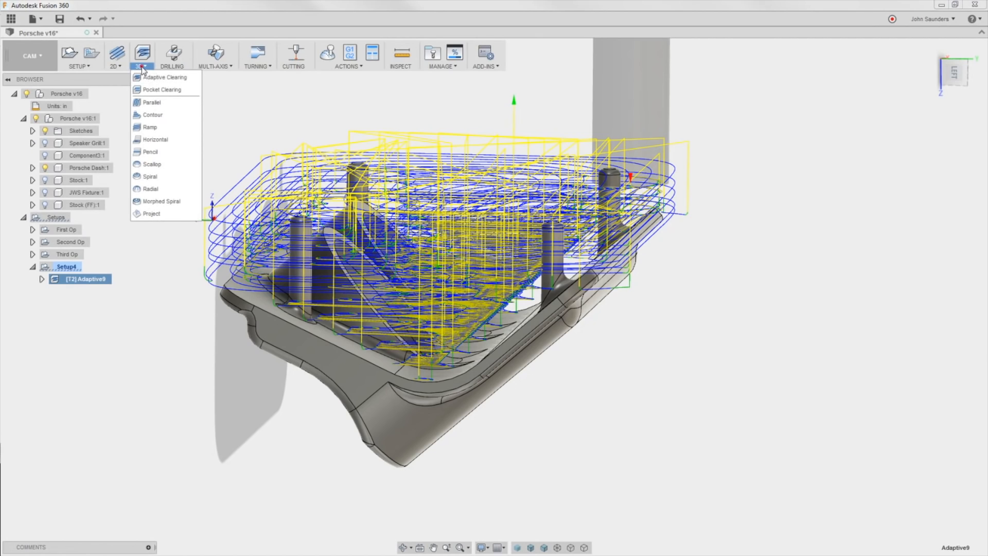
{"action": "left_click", "coordinate": [154, 78]}
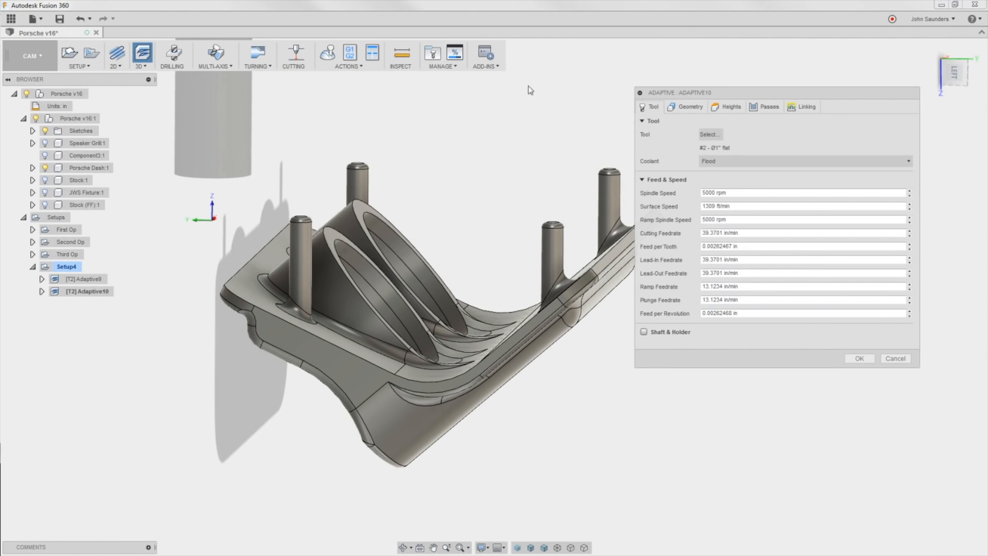
{"action": "left_click", "coordinate": [711, 135]}
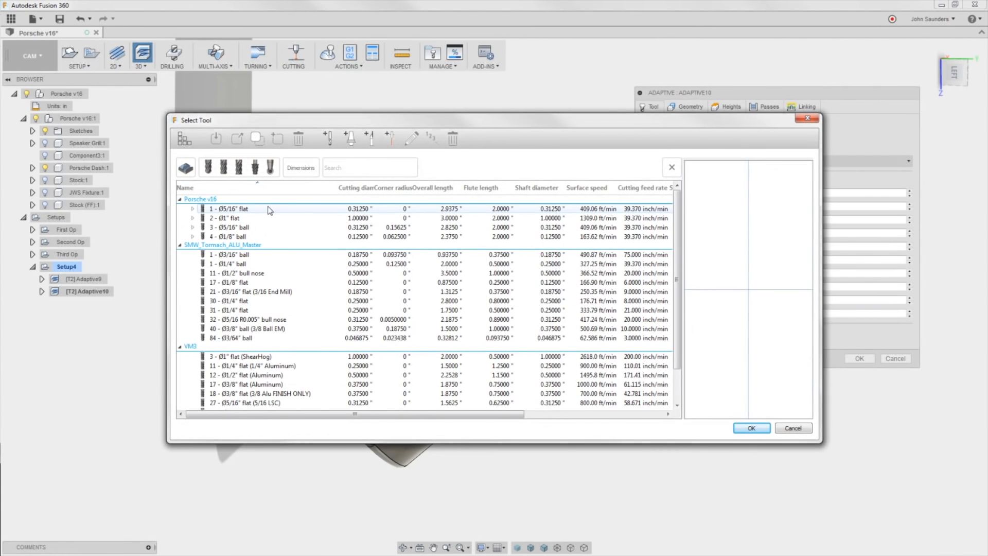
{"action": "left_click", "coordinate": [249, 210]}
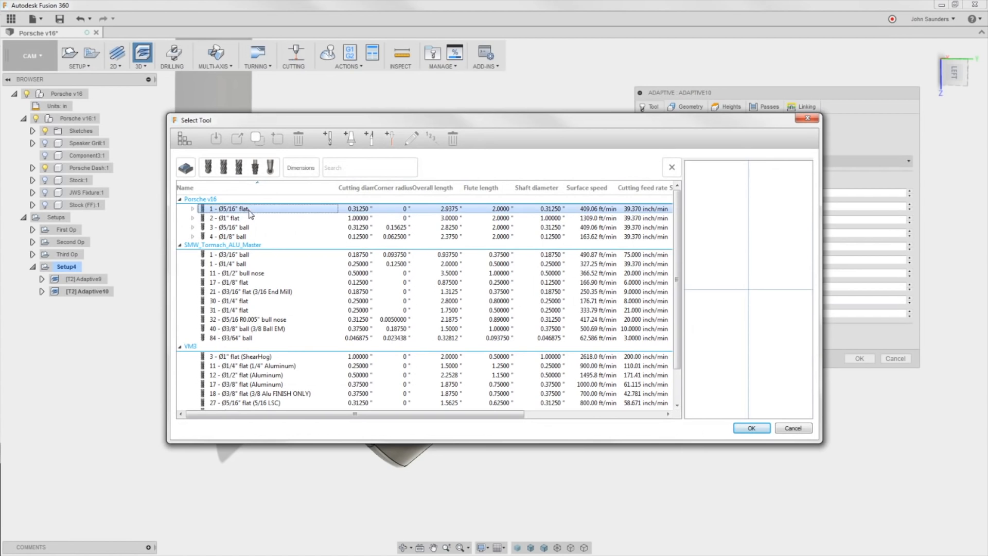
{"action": "left_click", "coordinate": [750, 429]}
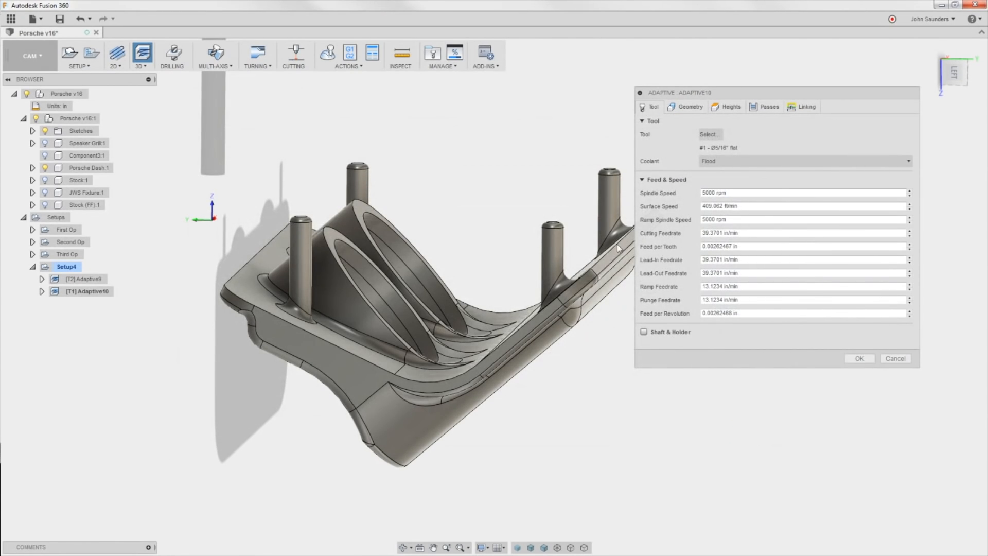
Step: Reference the second adaptive's bottom height to Model bottom, generate its toolpath and inspect it on the dash part
{"action": "left_click", "coordinate": [859, 358]}
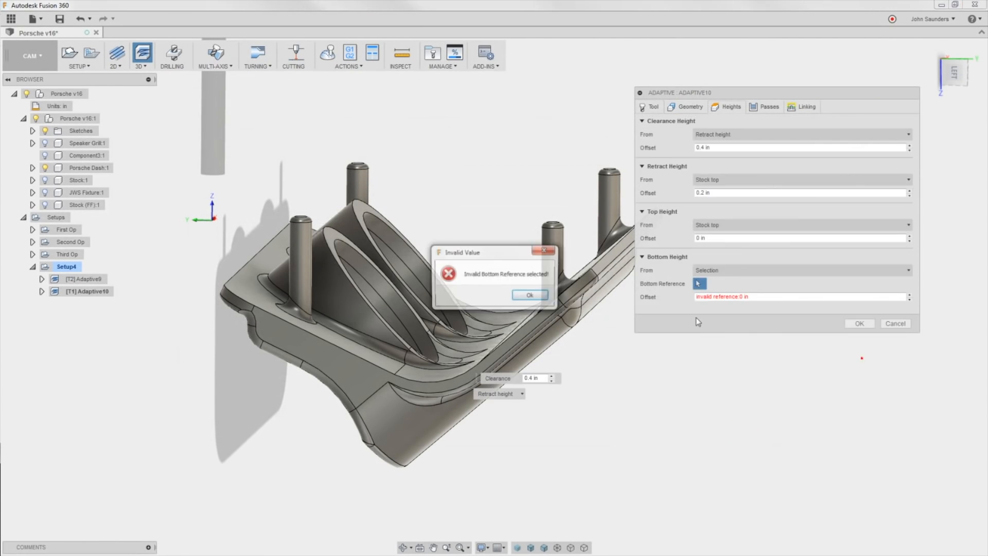
{"action": "left_click", "coordinate": [529, 295]}
{"action": "left_click", "coordinate": [758, 270]}
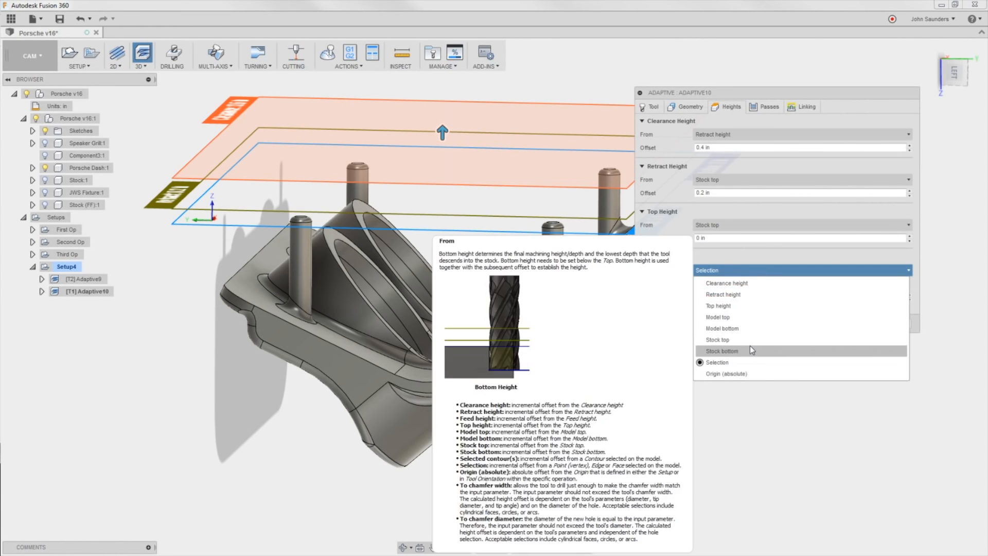
{"action": "left_click", "coordinate": [743, 328]}
{"action": "left_click", "coordinate": [859, 310]}
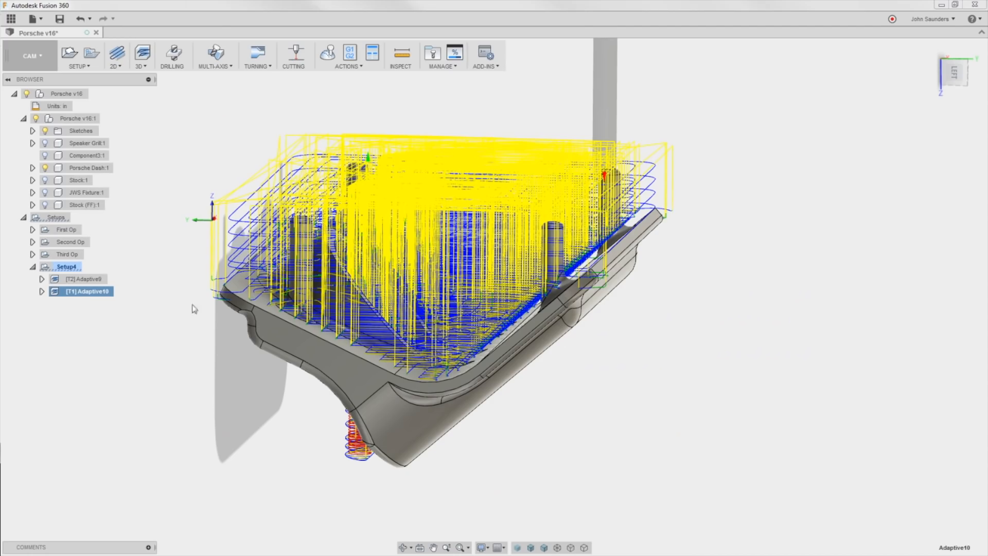
{"action": "mouse_move", "coordinate": [210, 273]}
{"action": "left_mouse_down"}
{"action": "mouse_move", "coordinate": [224, 256]}
{"action": "mouse_move", "coordinate": [202, 280]}
{"action": "left_mouse_up"}
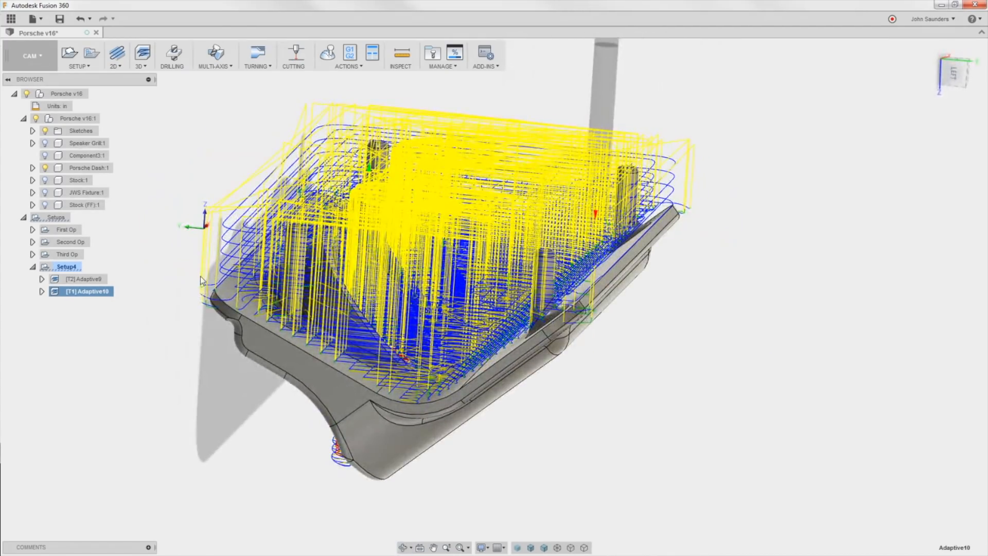
Step: Edit the Adaptive10 operation to enable rest machining with From previous operation(s) as the source
{"action": "right_click", "coordinate": [92, 294]}
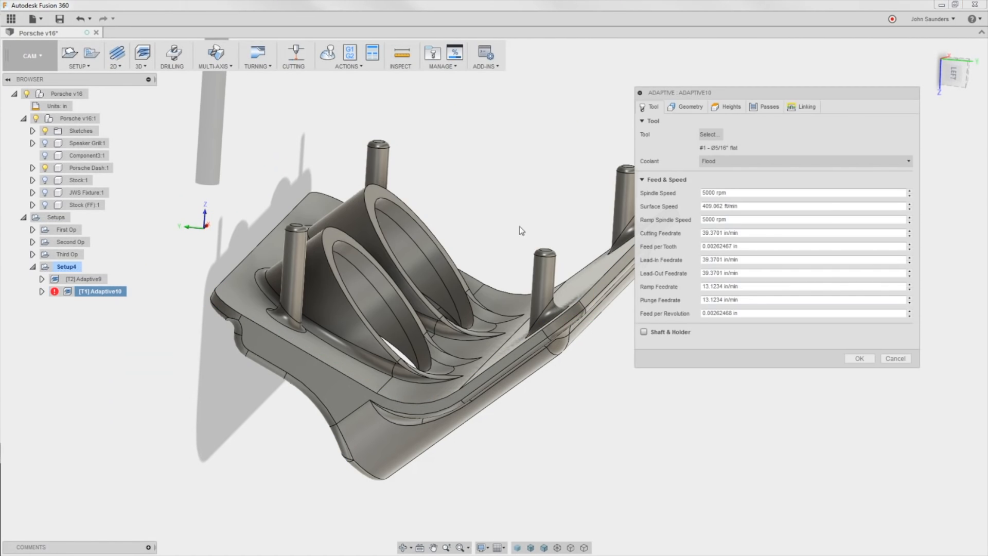
{"action": "left_click", "coordinate": [686, 107]}
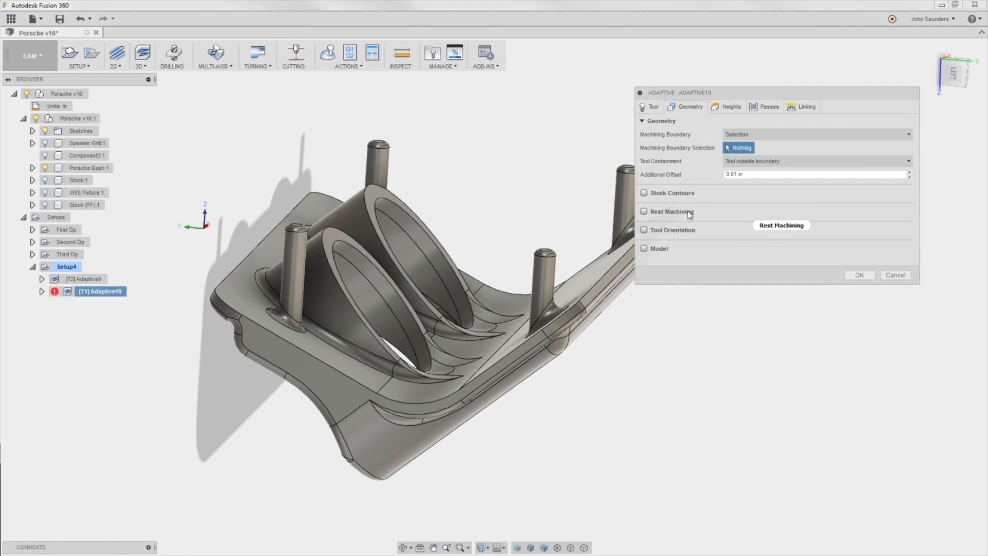
{"action": "left_click", "coordinate": [644, 211]}
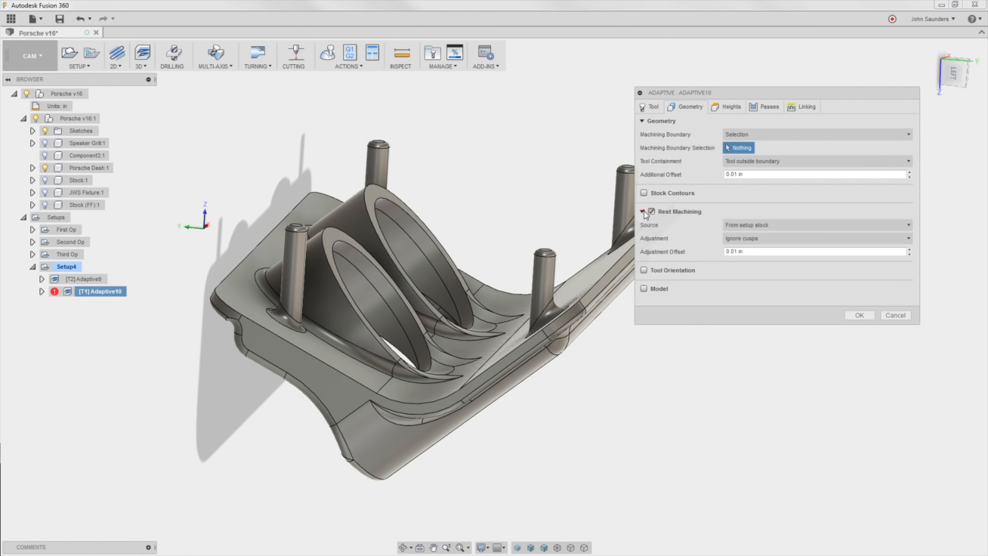
{"action": "left_click", "coordinate": [744, 227]}
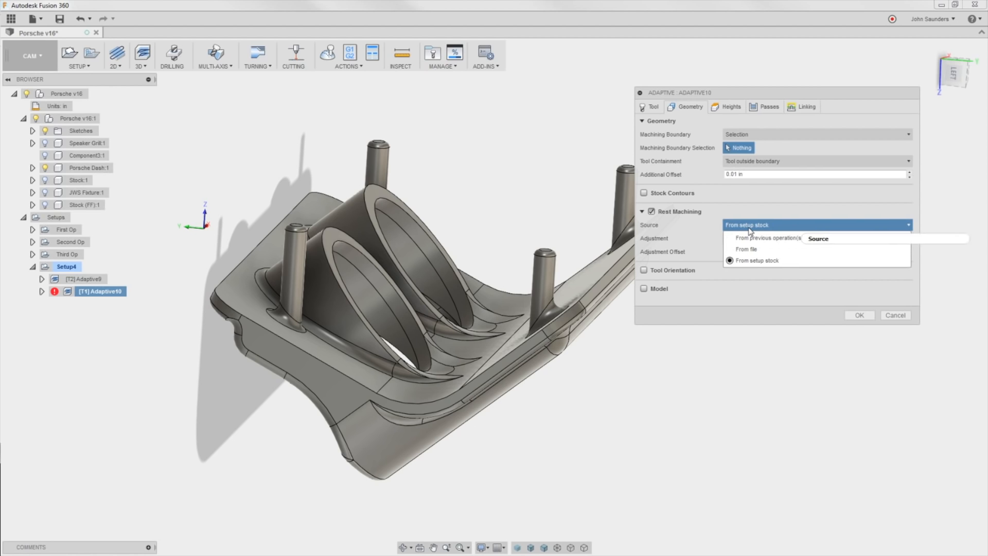
{"action": "left_click", "coordinate": [761, 227]}
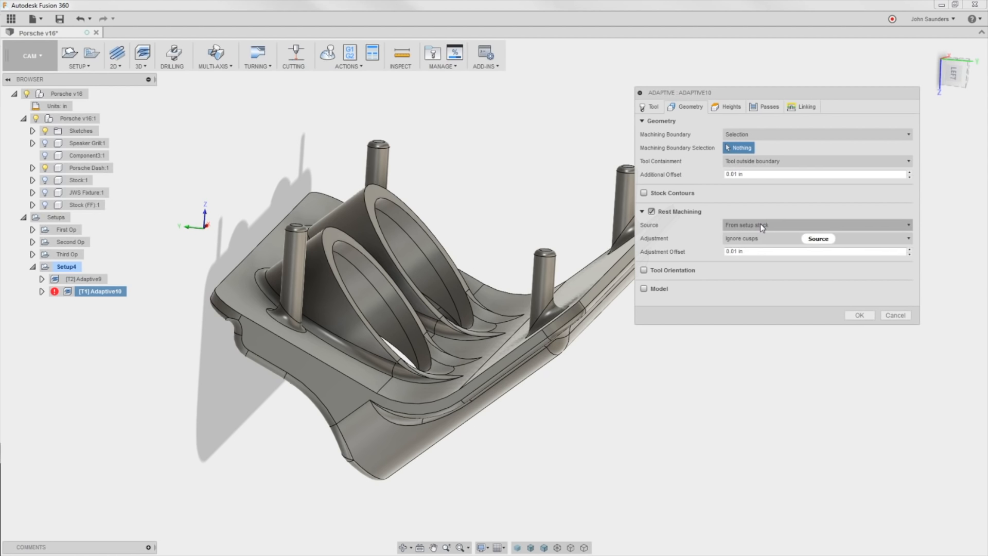
{"action": "left_click", "coordinate": [760, 225]}
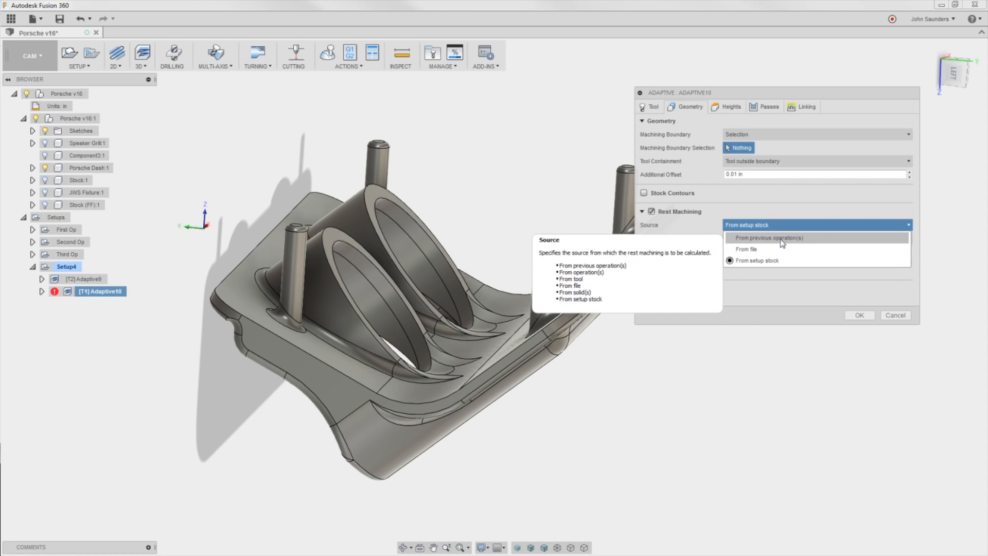
{"action": "left_click", "coordinate": [780, 238]}
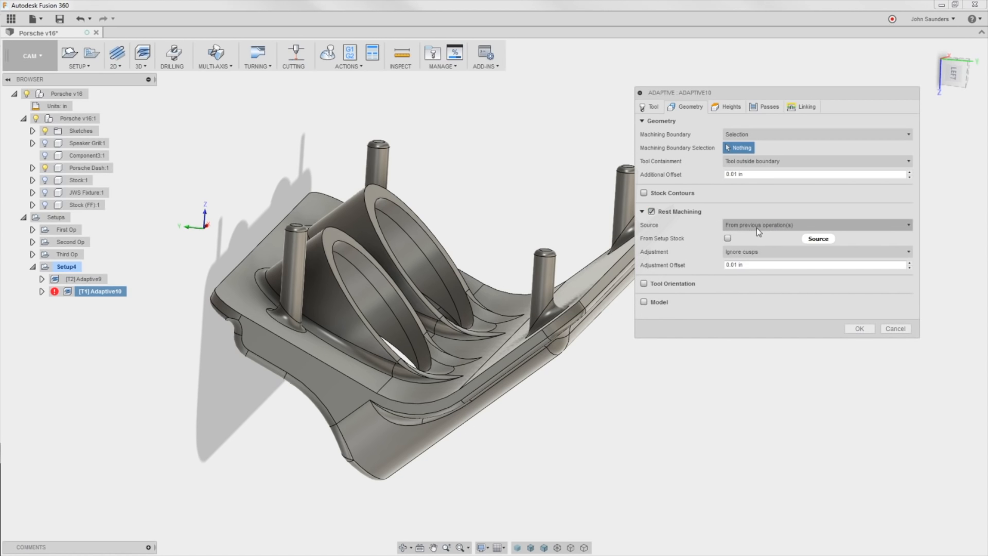
{"action": "mouse_move", "coordinate": [667, 214]}
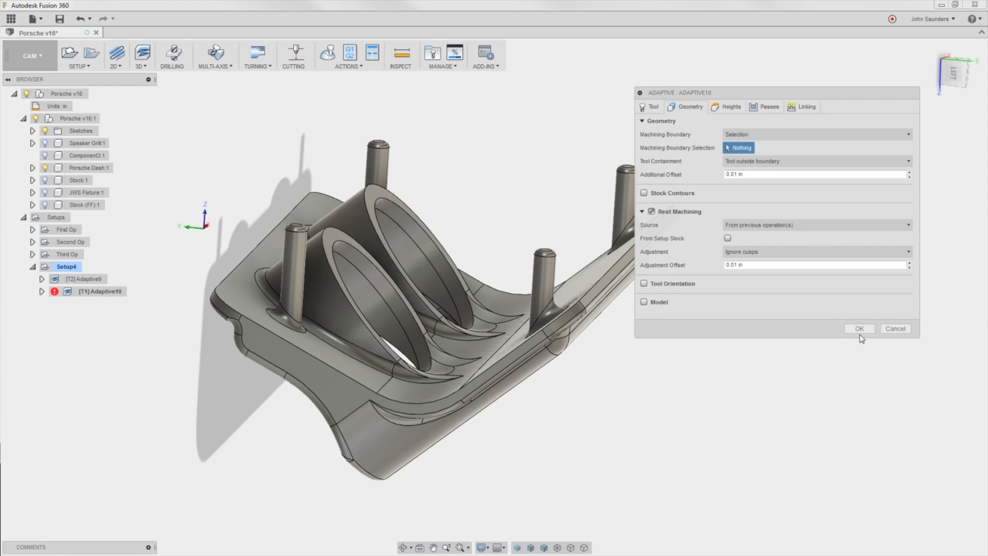
{"action": "left_click", "coordinate": [860, 329]}
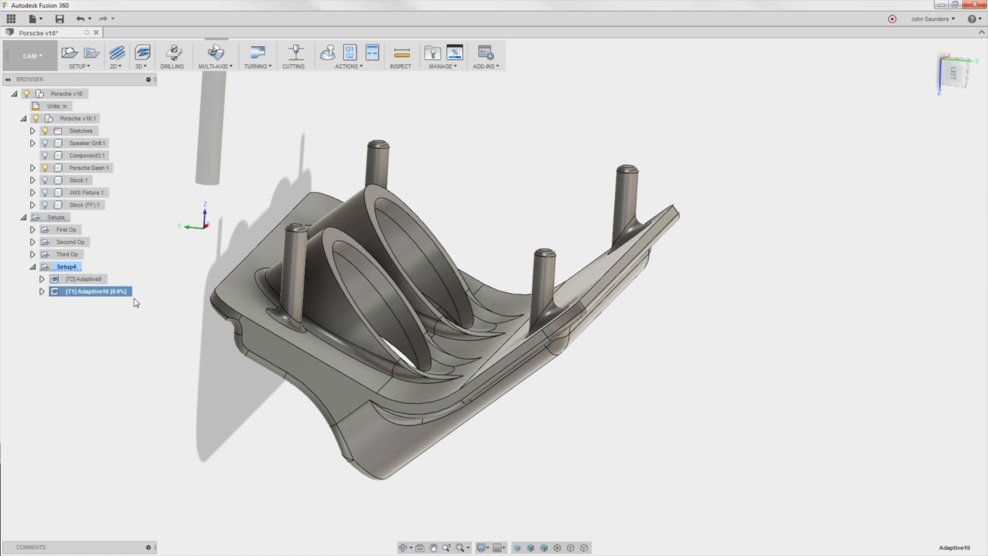
{"action": "middle_click_drag", "start_coordinate": [353, 282], "coordinate": [428, 305]}
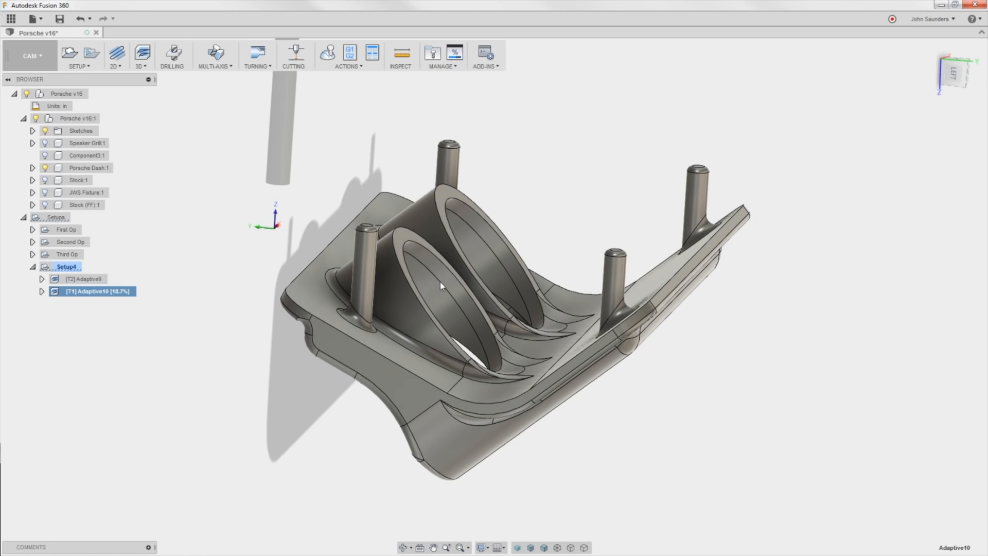
{"action": "scroll", "coordinate": [533, 298], "scroll_direction": "up", "scroll_amount": 1}
{"action": "middle_click_drag", "start_coordinate": [535, 291], "coordinate": [498, 267]}
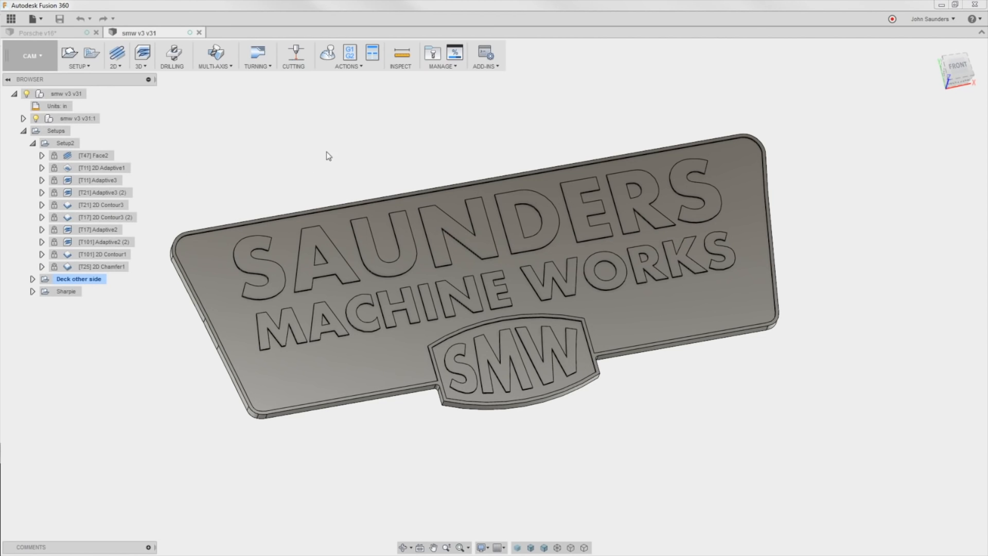
Step: In the smw v3 v31 sign document, inspect the T11 Adaptive3 and T21 Adaptive3 (2) toolpaths in Setup2
{"action": "middle_click_drag", "start_coordinate": [315, 165], "coordinate": [331, 149], "text": "shift"}
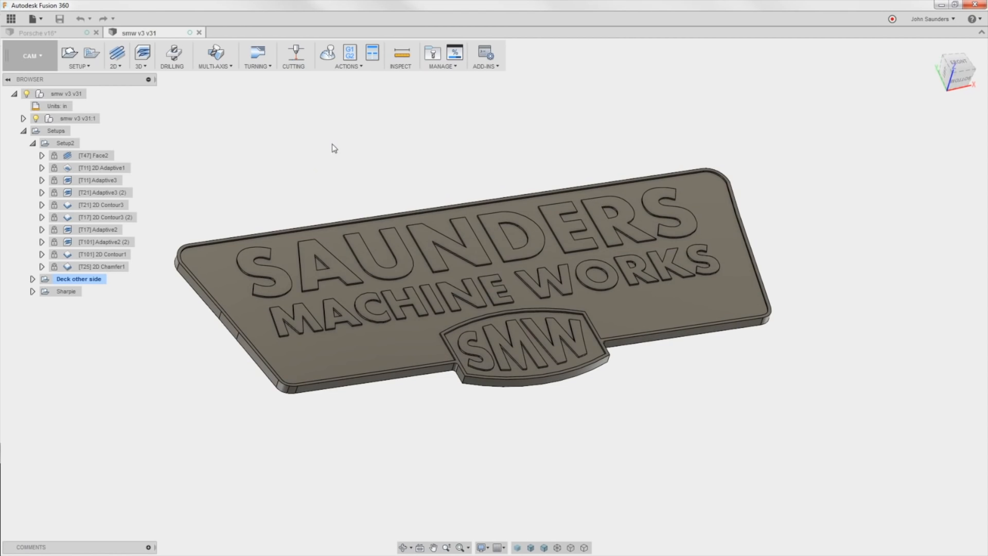
{"action": "left_click", "coordinate": [100, 168]}
{"action": "left_click", "coordinate": [117, 180]}
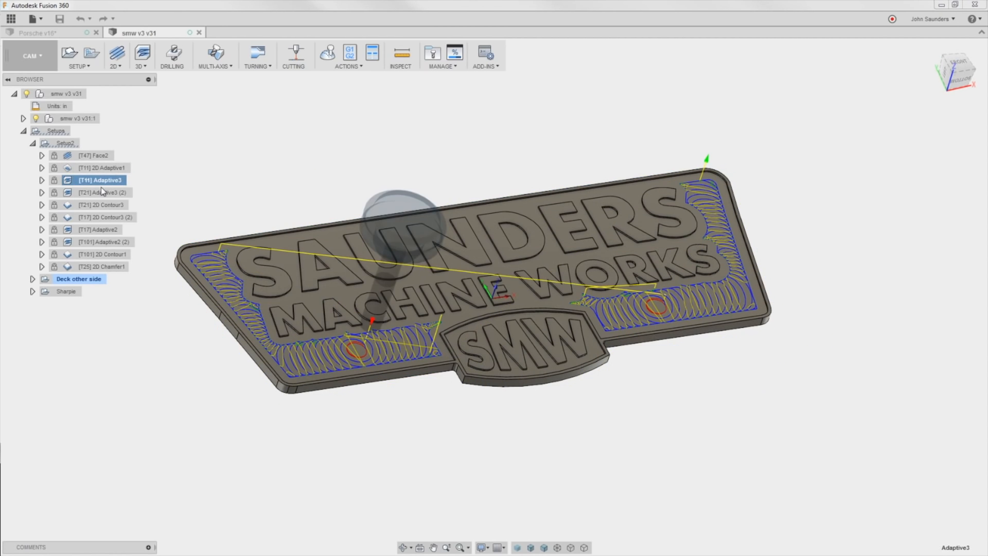
{"action": "left_click", "coordinate": [100, 192]}
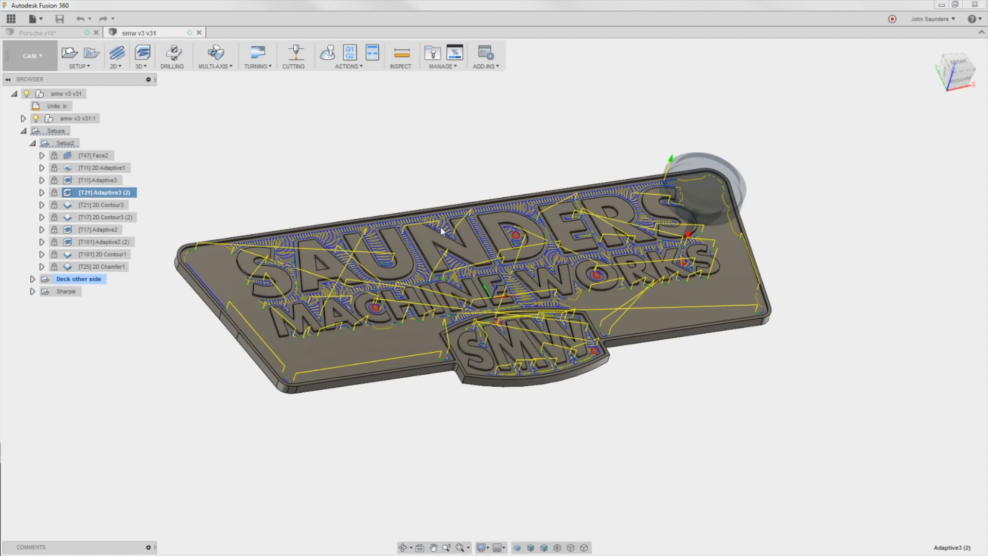
Step: Inspect the 2D Contour3 (2), T17 Adaptive2 and T101 Adaptive2 (2) toolpaths around the sign's letters
{"action": "left_click", "coordinate": [97, 218]}
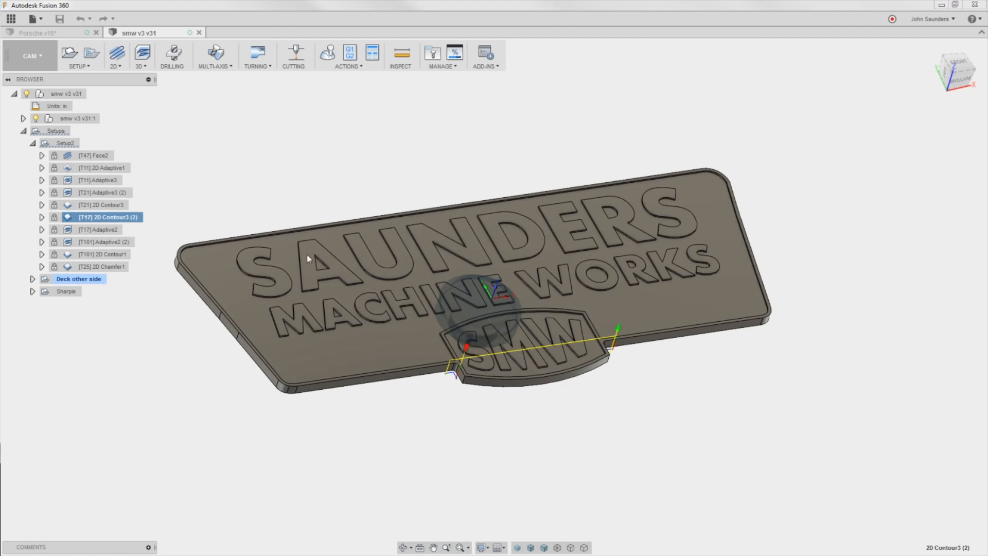
{"action": "left_click", "coordinate": [104, 229]}
{"action": "scroll", "coordinate": [395, 295], "scroll_direction": "up", "scroll_amount": 2}
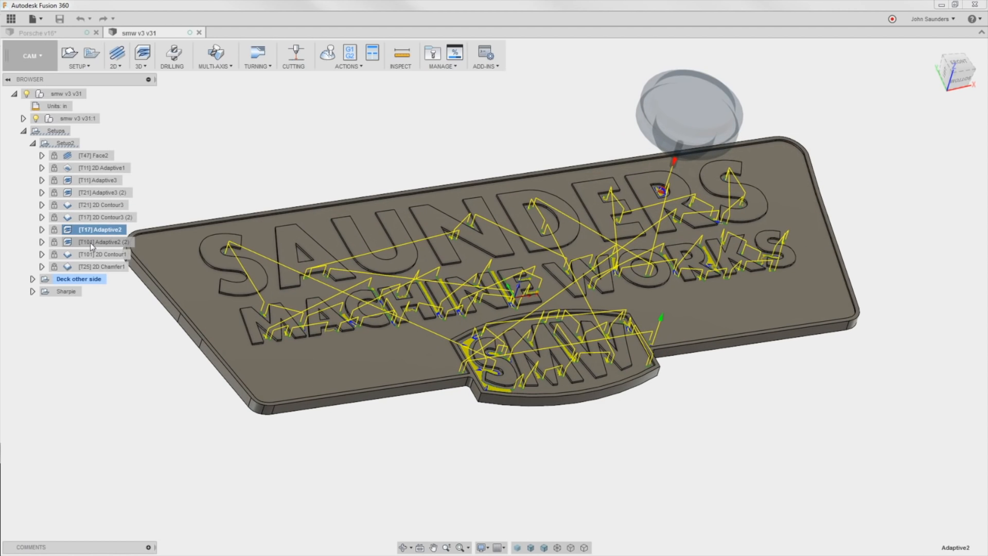
{"action": "left_click", "coordinate": [91, 242]}
{"action": "scroll", "coordinate": [309, 270], "scroll_direction": "up", "scroll_amount": 3}
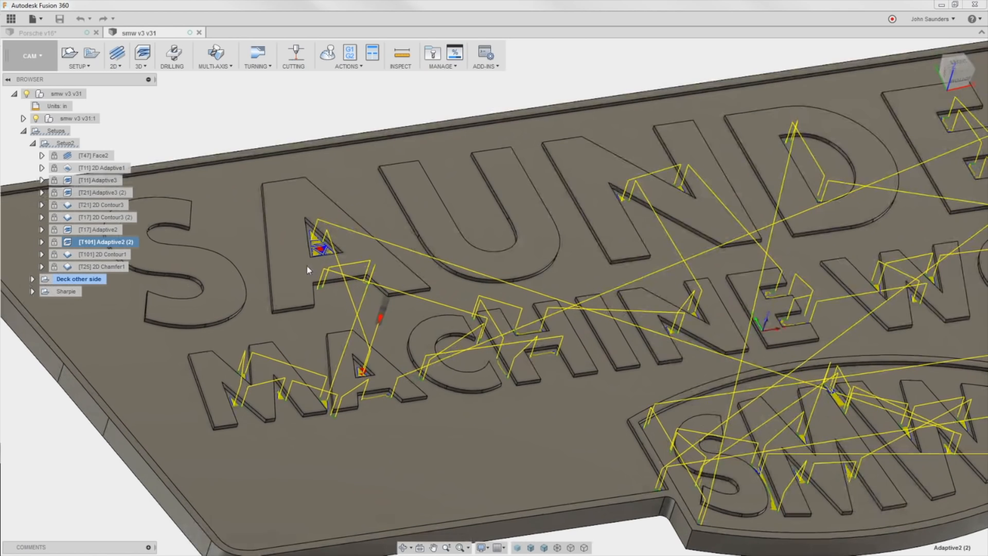
{"action": "scroll", "coordinate": [350, 250], "scroll_direction": "down", "scroll_amount": 5}
{"action": "scroll", "coordinate": [340, 254], "scroll_direction": "up", "scroll_amount": 2}
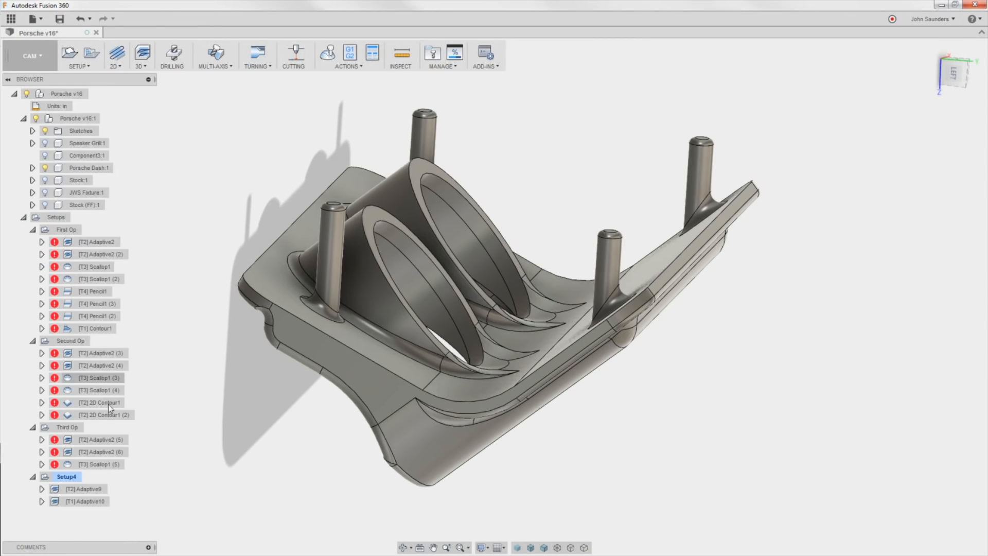
Step: In the Porsche document, collapse the First, Second and Third Op setups and display Setup4's Adaptive10 toolpath
{"action": "left_click", "coordinate": [83, 502]}
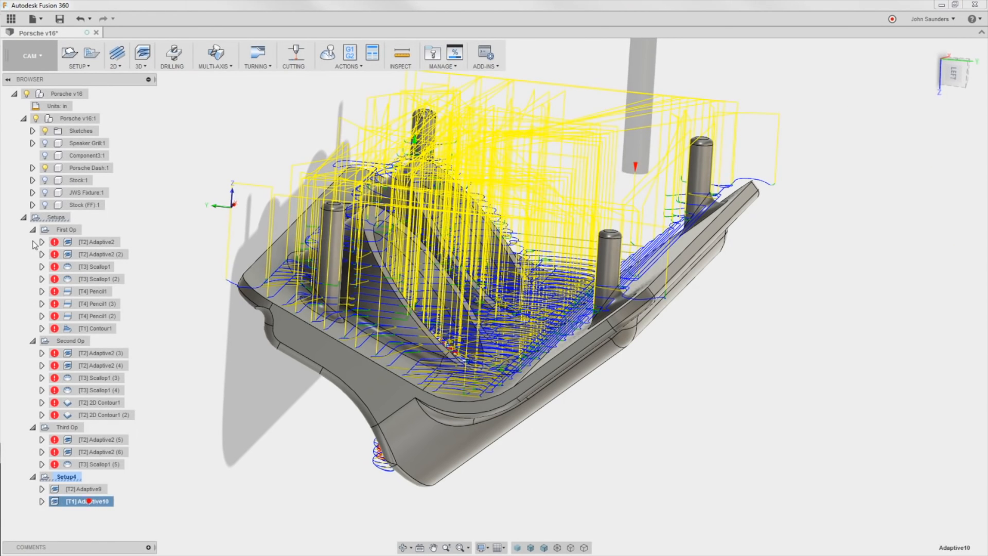
{"action": "left_click", "coordinate": [33, 229]}
{"action": "left_click", "coordinate": [32, 242]}
{"action": "key", "text": "Escape"}
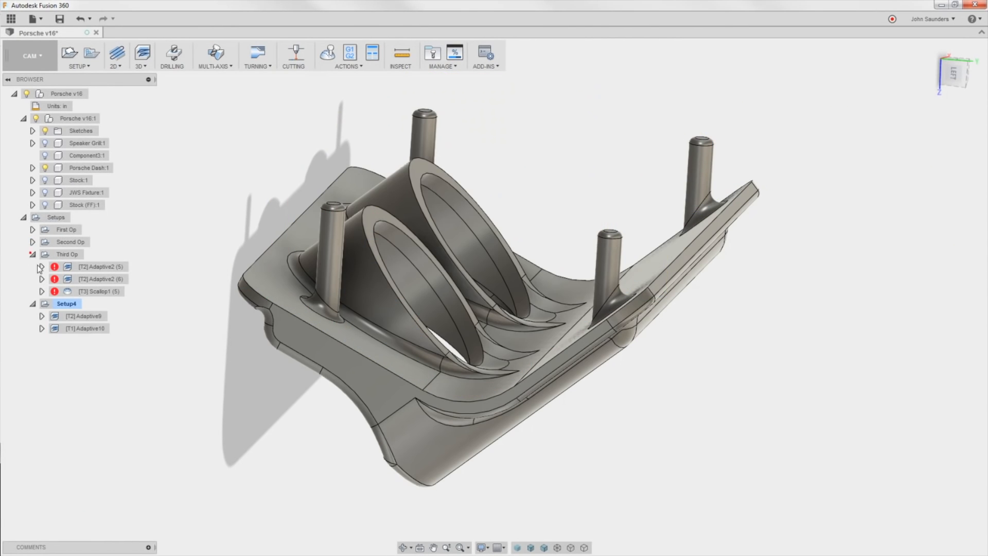
{"action": "left_click", "coordinate": [32, 254]}
{"action": "left_click", "coordinate": [83, 291]}
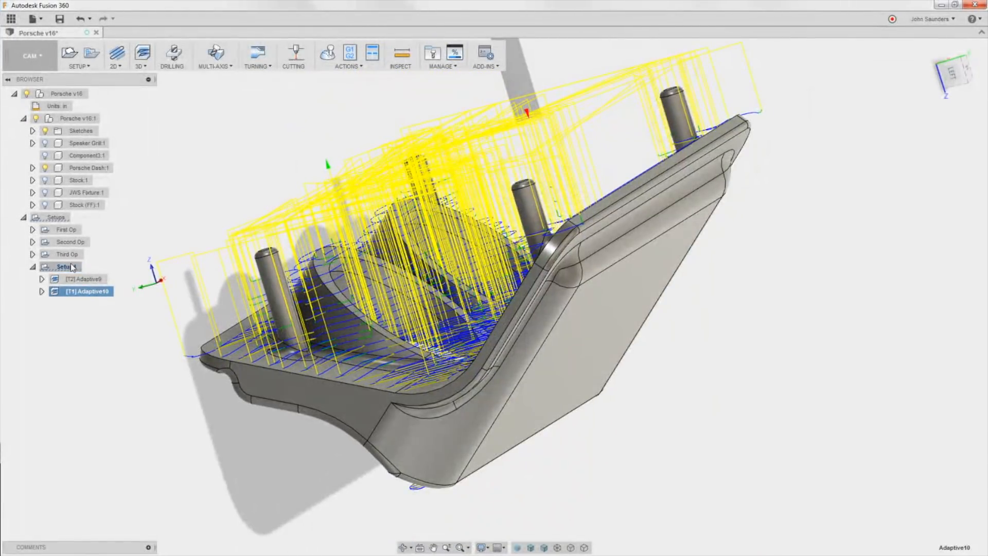
Step: Simulate all of Setup4 through to the end and view the machined stock from above
{"action": "left_click", "coordinate": [66, 267]}
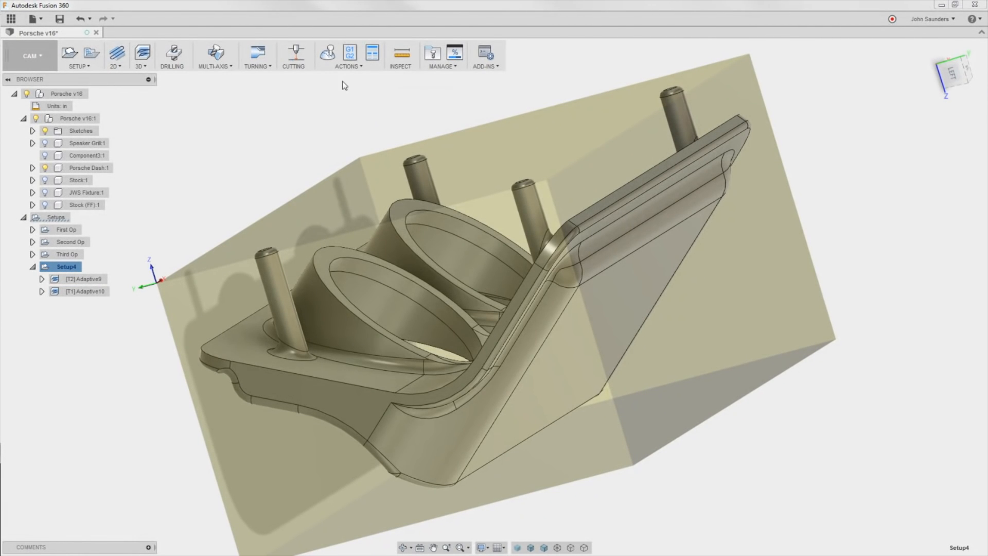
{"action": "left_click", "coordinate": [328, 53]}
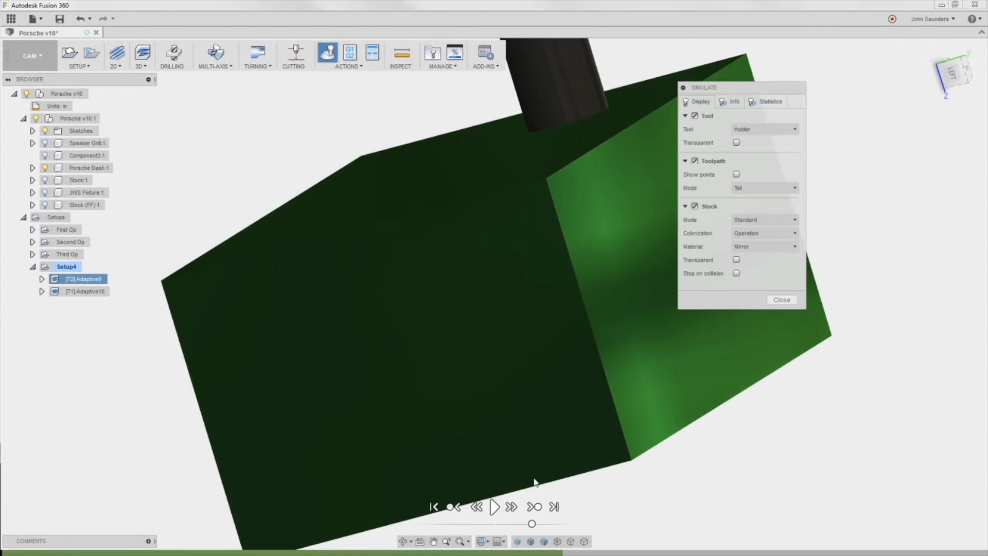
{"action": "left_click", "coordinate": [554, 507]}
{"action": "scroll", "coordinate": [644, 430], "scroll_direction": "down", "scroll_amount": 5}
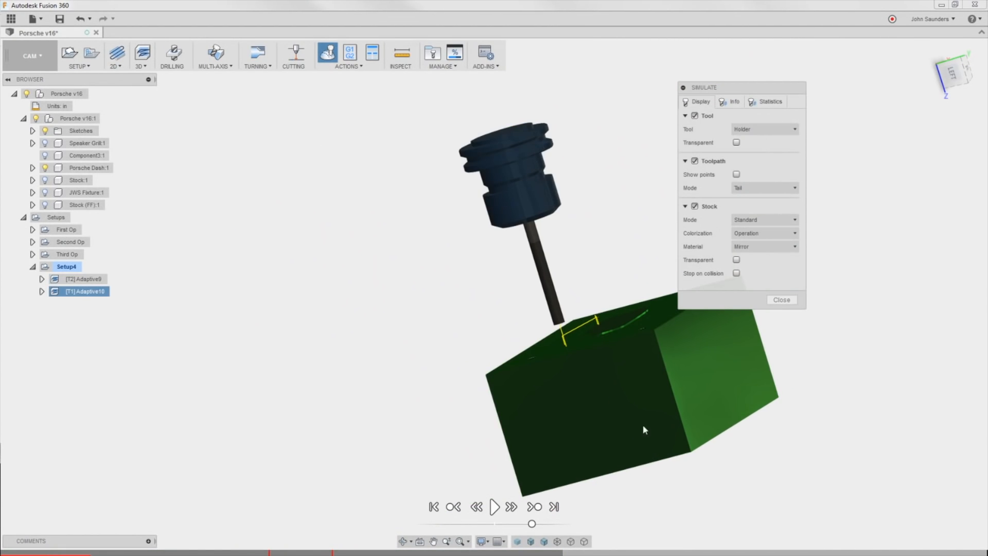
{"action": "middle_click_drag", "start_coordinate": [590, 322], "coordinate": [219, 212], "text": "shift"}
{"action": "scroll", "coordinate": [422, 309], "scroll_direction": "up", "scroll_amount": 3}
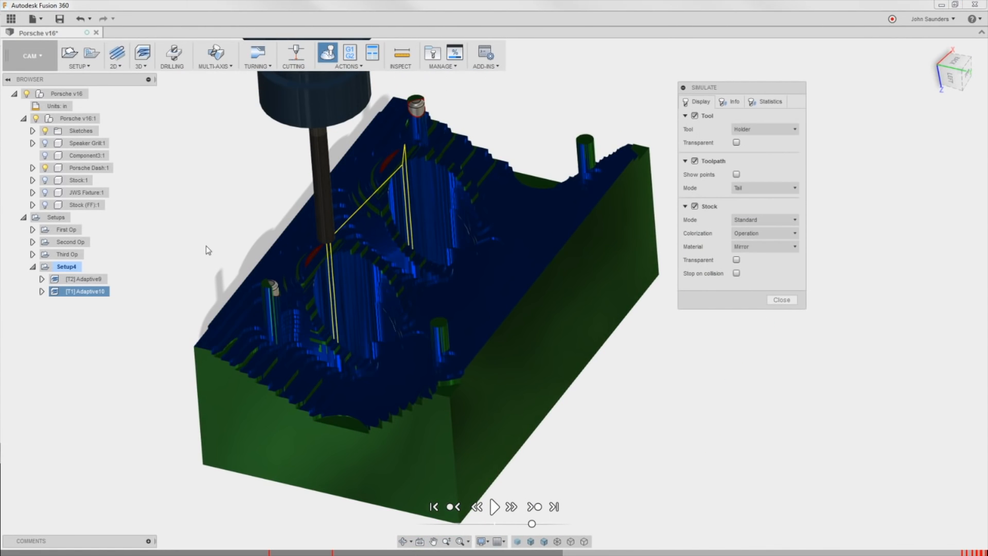
{"action": "middle_click_drag", "start_coordinate": [222, 211], "coordinate": [237, 197], "text": "shift"}
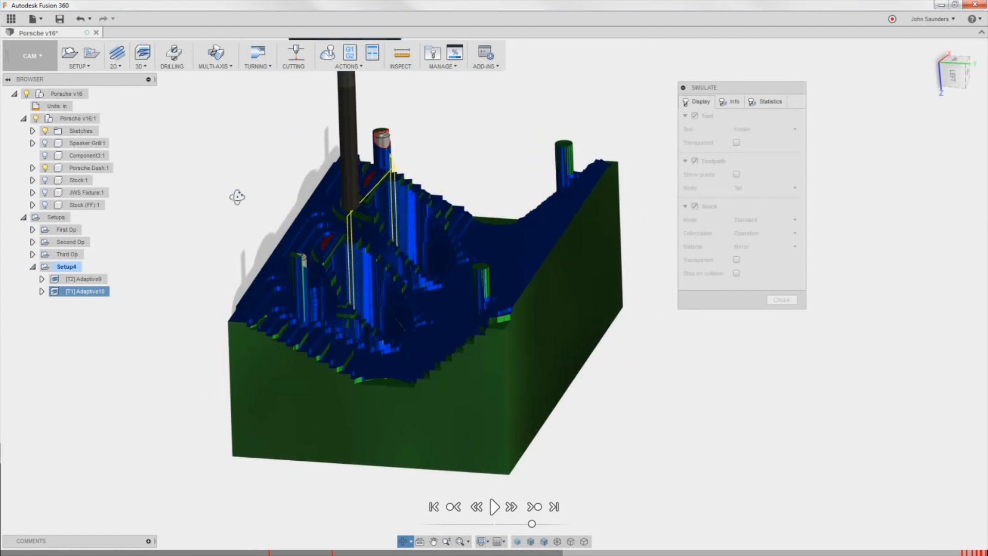
Step: Move the Simulate dialog clear of the part and examine the stepped stock around the rings and posts
{"action": "scroll", "coordinate": [346, 248], "scroll_direction": "up", "scroll_amount": 3}
{"action": "left_click_drag", "start_coordinate": [767, 87], "coordinate": [836, 83]}
{"action": "middle_click_drag", "start_coordinate": [637, 127], "coordinate": [493, 153]}
{"action": "middle_click_drag", "start_coordinate": [444, 336], "coordinate": [402, 308], "text": "shift"}
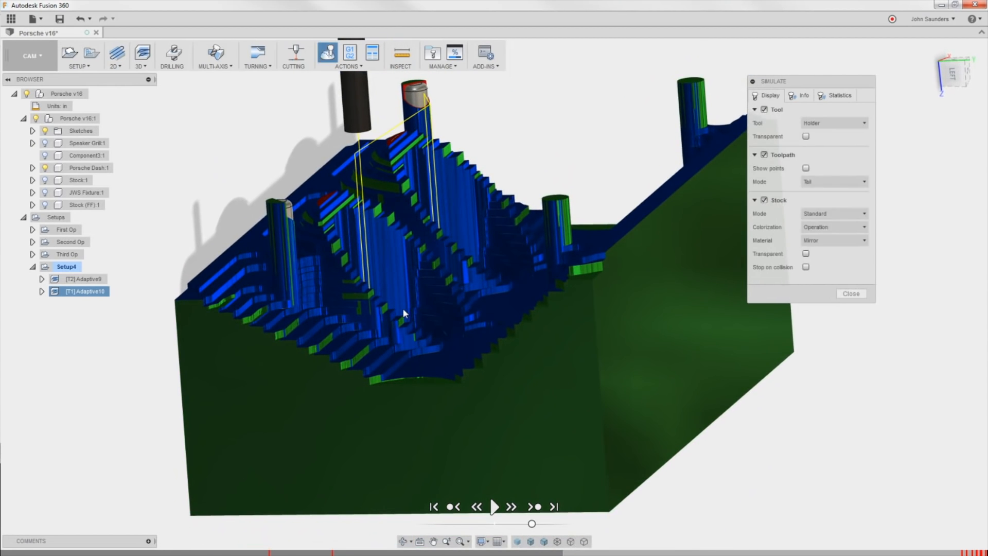
{"action": "scroll", "coordinate": [397, 302], "scroll_direction": "down", "scroll_amount": 2}
{"action": "key", "text": "Return"}
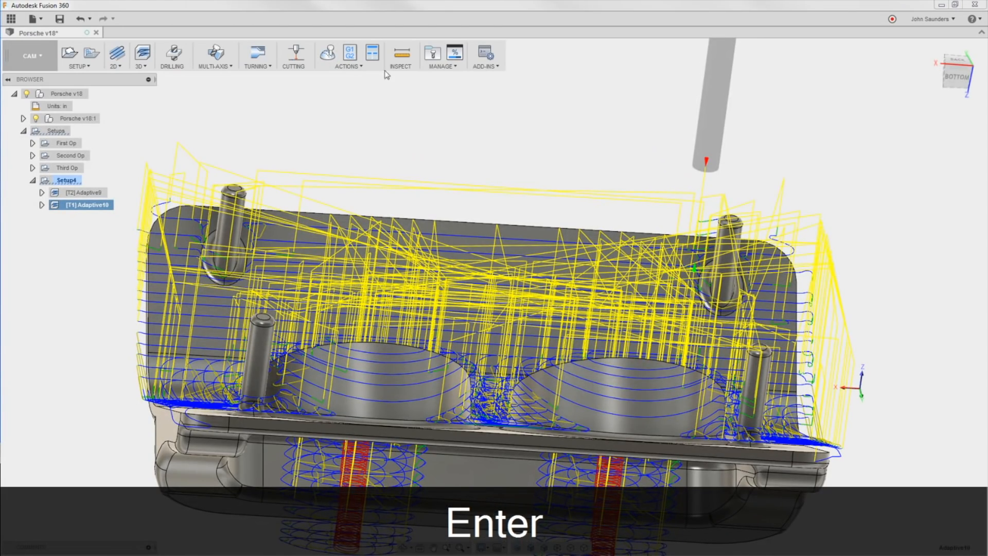
Step: Simulate Adaptive10 on its own with stock shown and examine its toolpath within the machined block
{"action": "left_click", "coordinate": [327, 53]}
{"action": "left_click", "coordinate": [772, 223]}
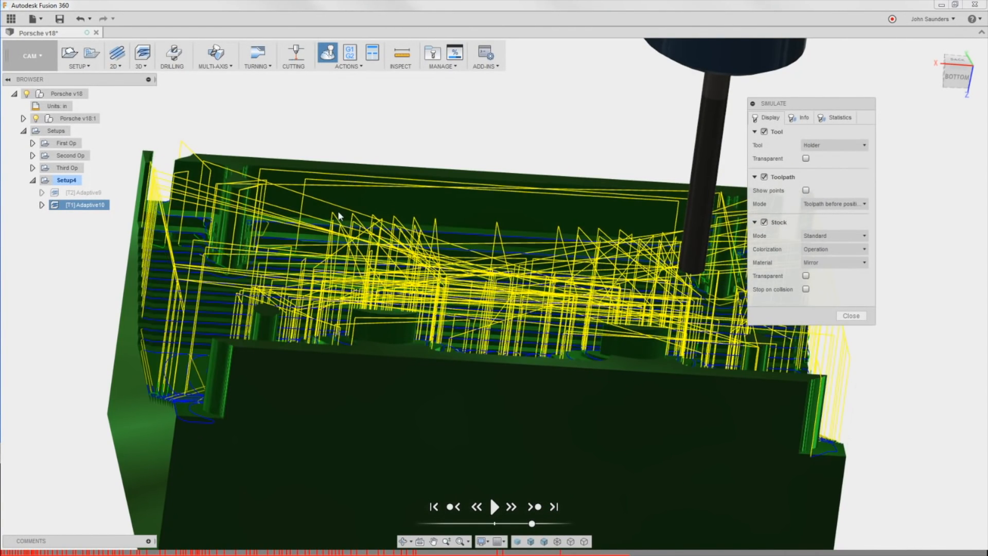
{"action": "scroll", "coordinate": [276, 209], "scroll_direction": "up", "scroll_amount": 3}
{"action": "middle_click_drag", "start_coordinate": [275, 210], "coordinate": [340, 237]}
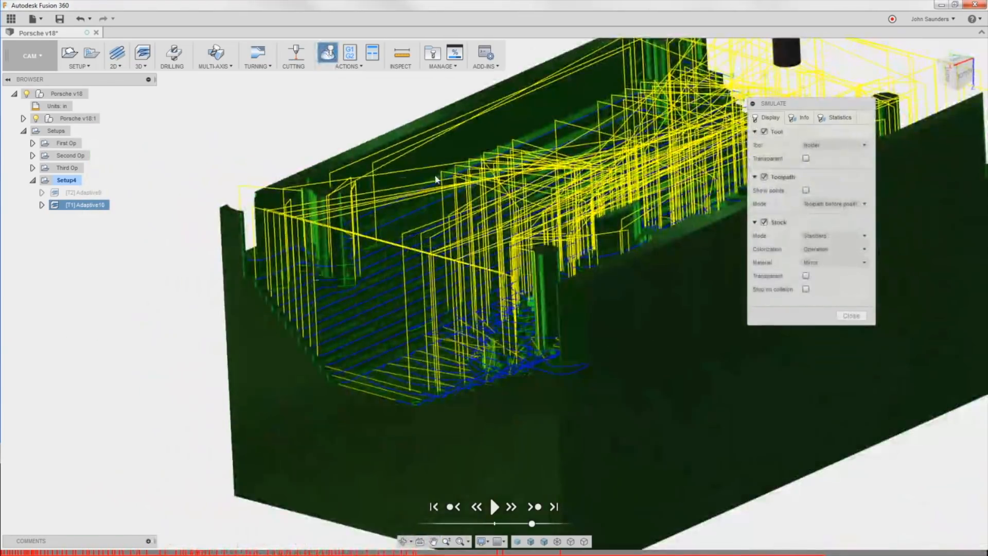
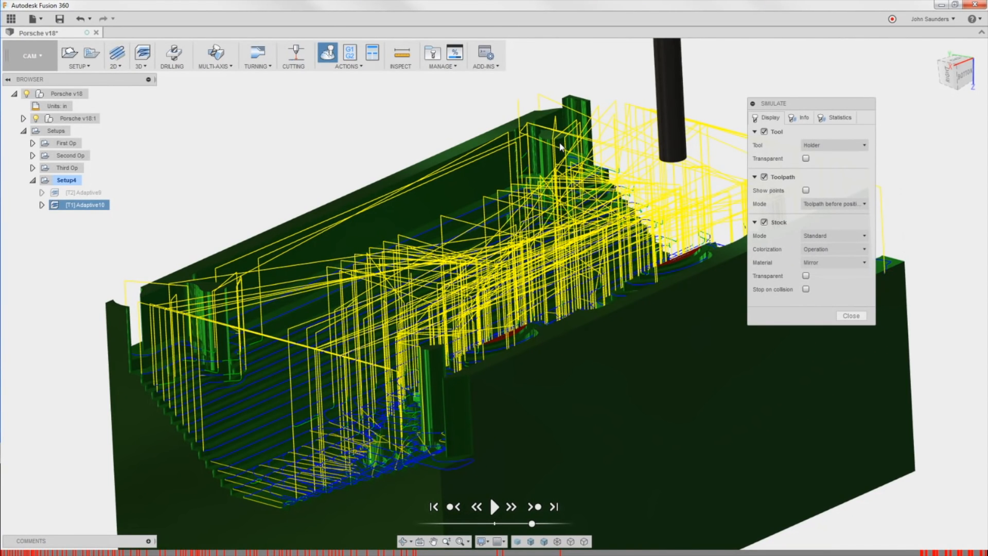
{"action": "middle_click_drag", "start_coordinate": [464, 213], "coordinate": [631, 188], "text": "shift"}
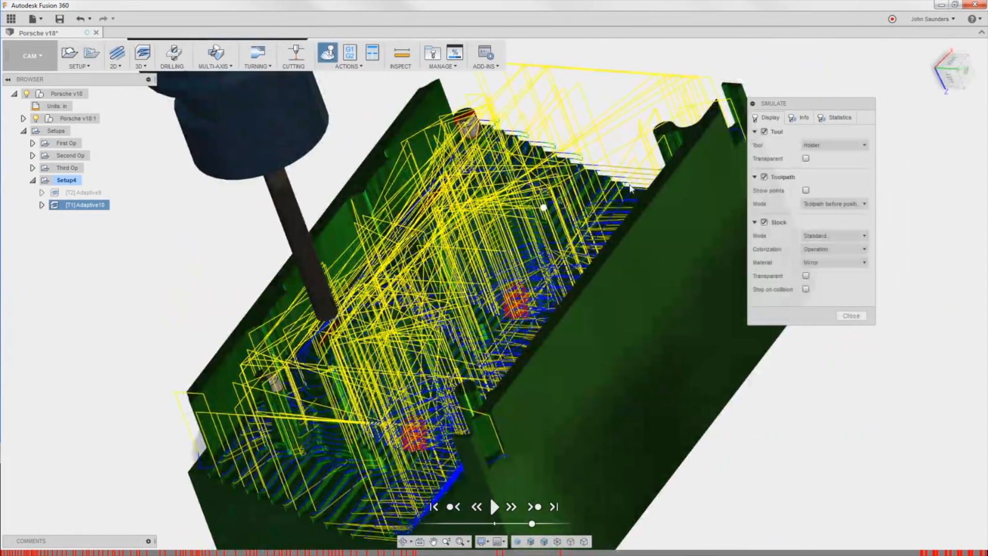
Step: Set the simulation's toolpath mode to Tail and inspect the machined pockets and posts
{"action": "left_click", "coordinate": [833, 204]}
{"action": "left_click", "coordinate": [824, 242]}
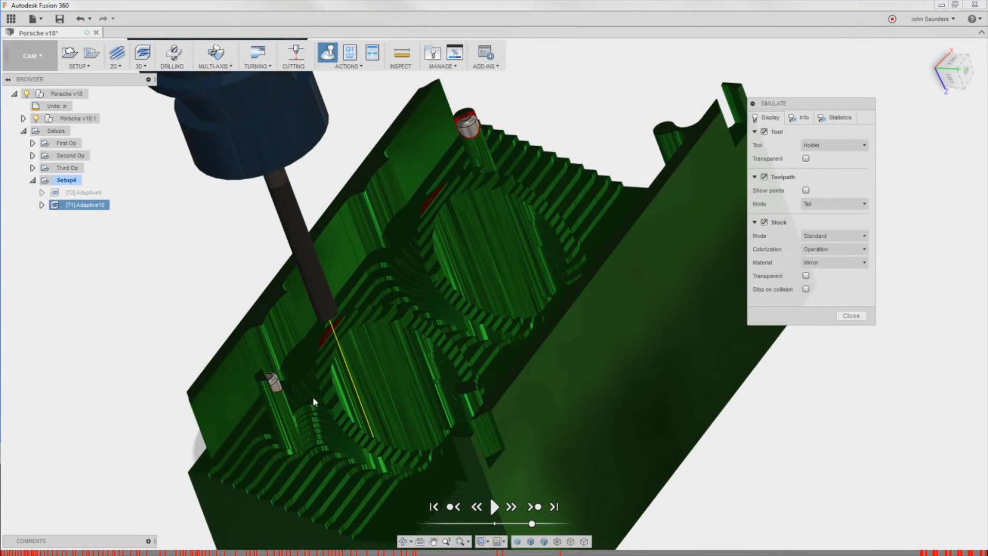
{"action": "middle_click_drag", "start_coordinate": [281, 382], "coordinate": [343, 317]}
{"action": "middle_click_drag", "start_coordinate": [479, 122], "coordinate": [435, 141], "text": "shift"}
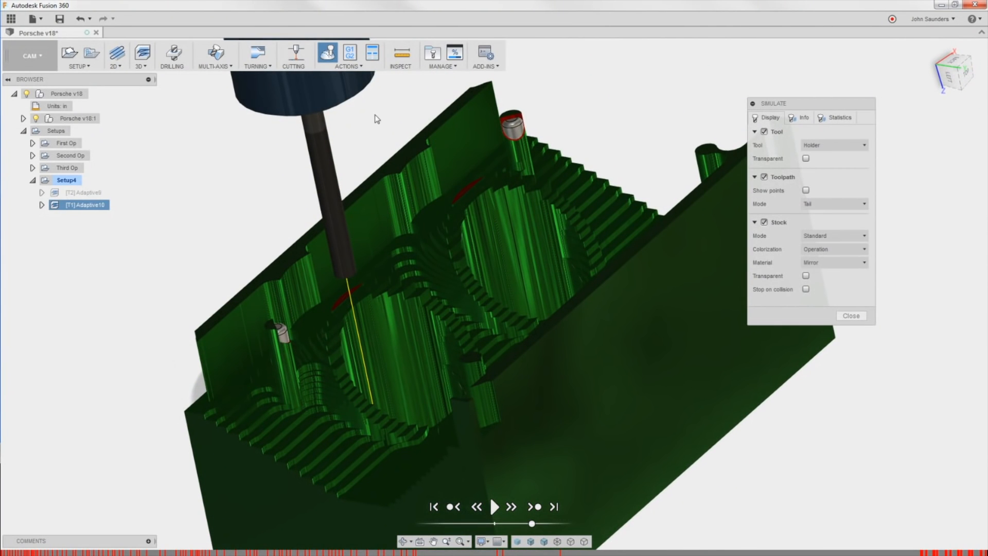
{"action": "middle_click_drag", "start_coordinate": [338, 301], "coordinate": [331, 276], "text": "shift"}
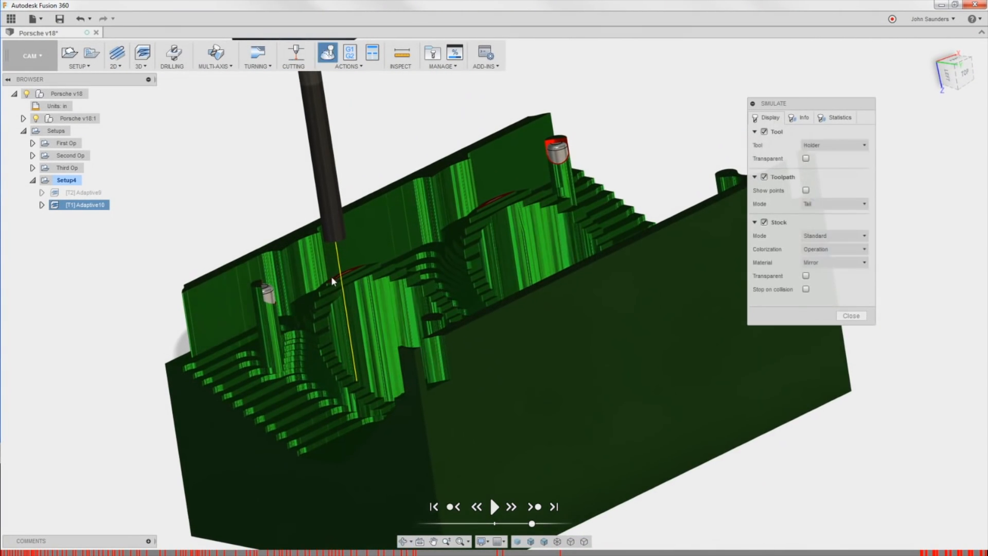
Step: Hide the Porsche v18:1 component and show it again to compare the machined stock with the finished part
{"action": "scroll", "coordinate": [445, 253], "scroll_direction": "down", "scroll_amount": 3}
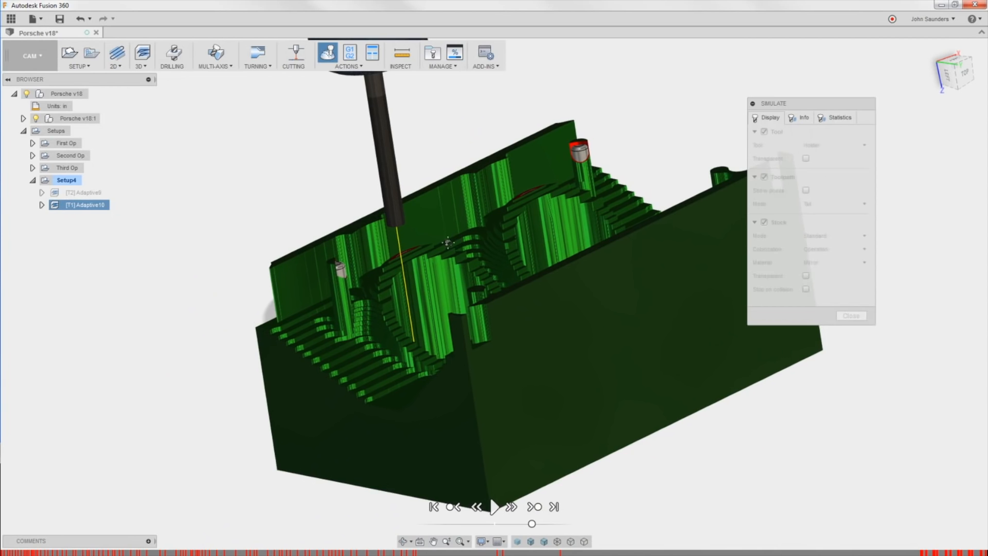
{"action": "left_click", "coordinate": [35, 119]}
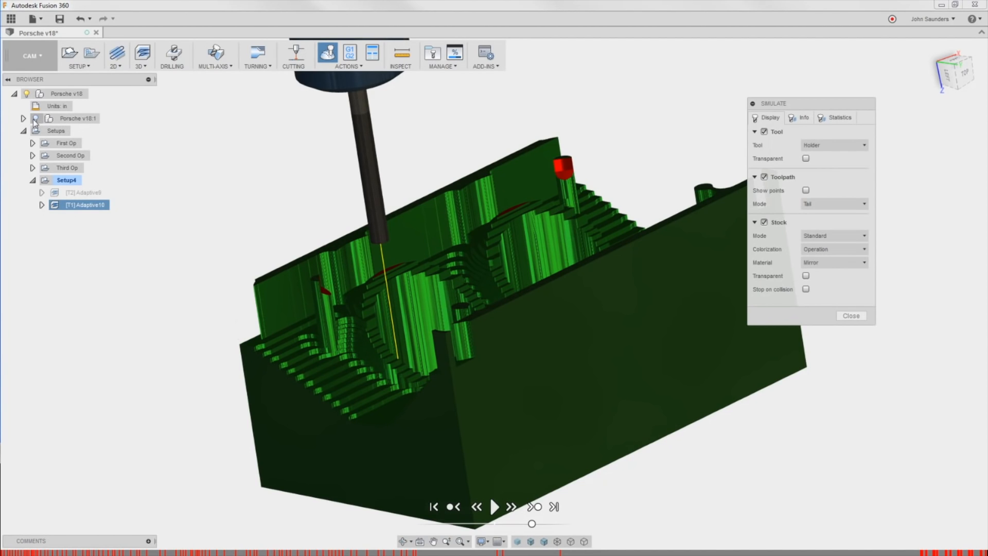
{"action": "left_click", "coordinate": [35, 118]}
{"action": "scroll", "coordinate": [573, 180], "scroll_direction": "up", "scroll_amount": 3}
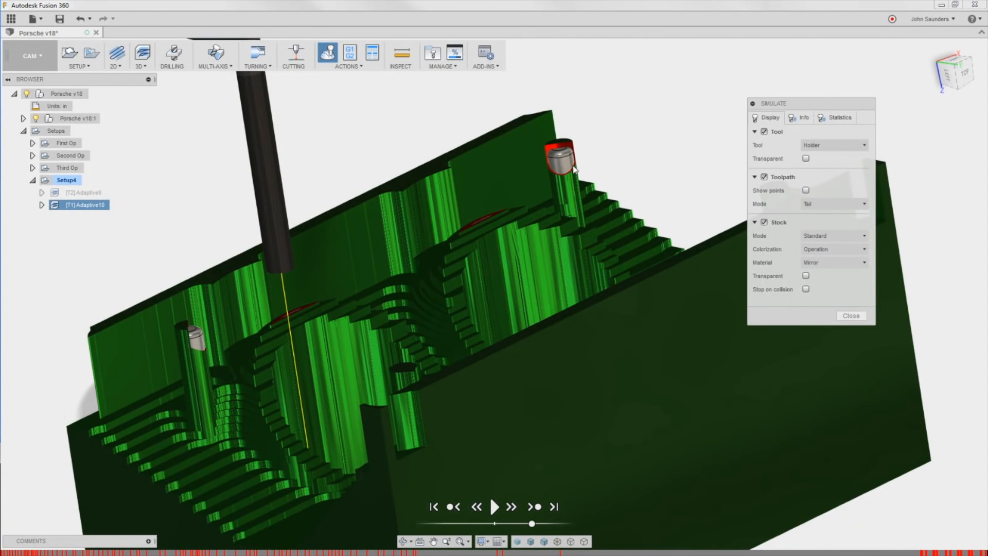
Step: Set the simulation's toolpath mode to All toolpath and examine the moves around the near post
{"action": "left_click", "coordinate": [834, 204]}
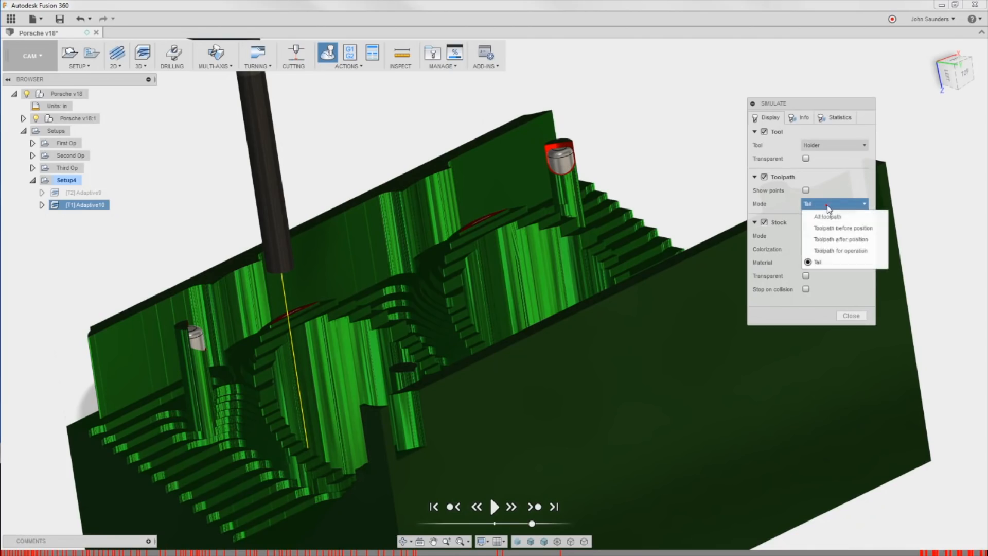
{"action": "left_click", "coordinate": [839, 222]}
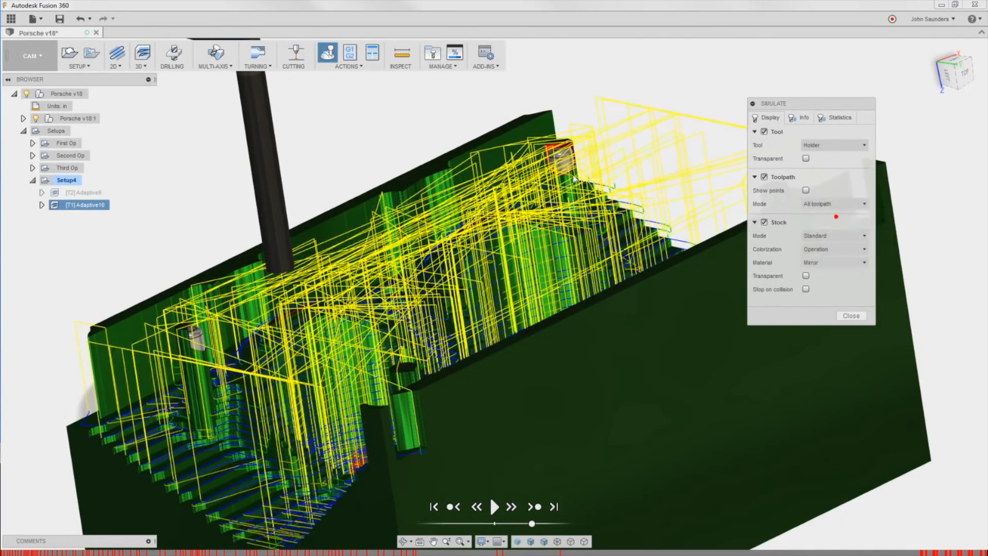
{"action": "scroll", "coordinate": [218, 347], "scroll_direction": "up", "scroll_amount": 4}
{"action": "middle_click_drag", "start_coordinate": [300, 303], "coordinate": [273, 310], "text": "shift"}
{"action": "scroll", "coordinate": [319, 310], "scroll_direction": "up", "scroll_amount": 3}
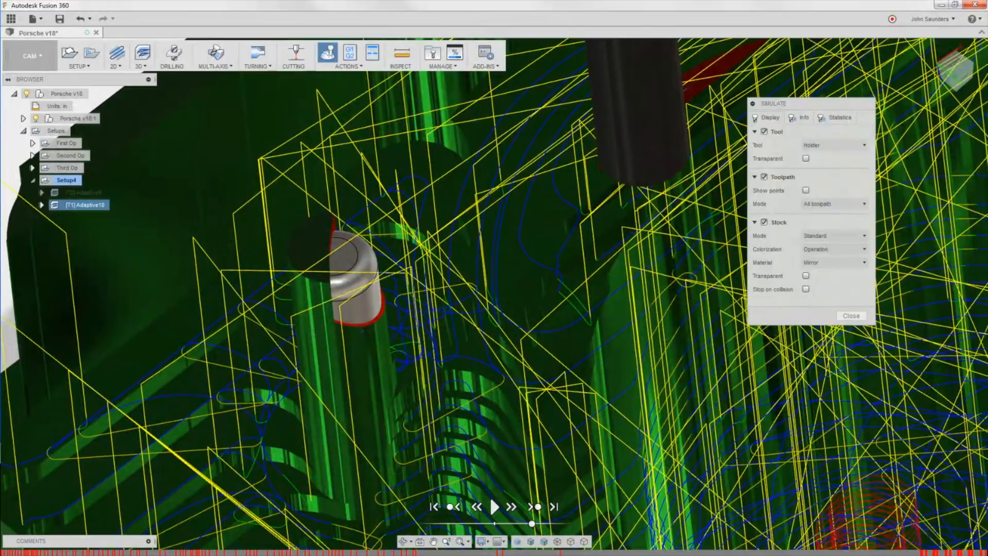
{"action": "middle_click_drag", "start_coordinate": [315, 344], "coordinate": [376, 326], "text": "shift"}
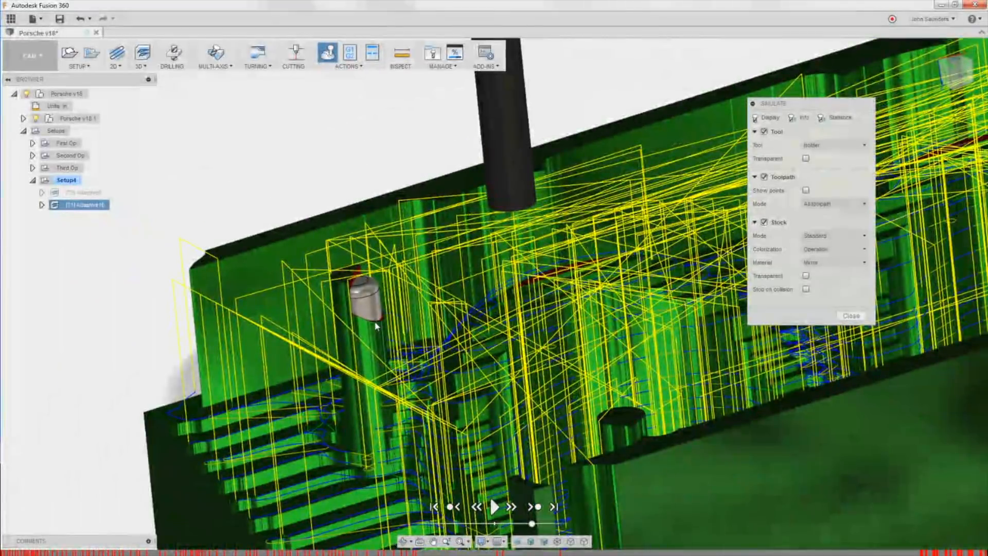
Step: Hide and redisplay the Porsche part to examine the stock at the tip of the near post
{"action": "scroll", "coordinate": [378, 324], "scroll_direction": "up", "scroll_amount": 5}
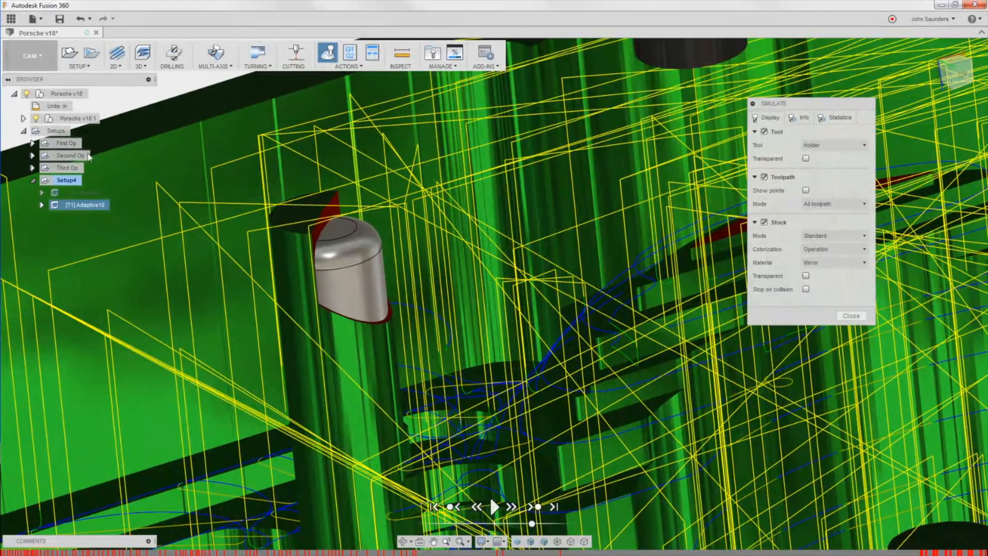
{"action": "left_click", "coordinate": [36, 118]}
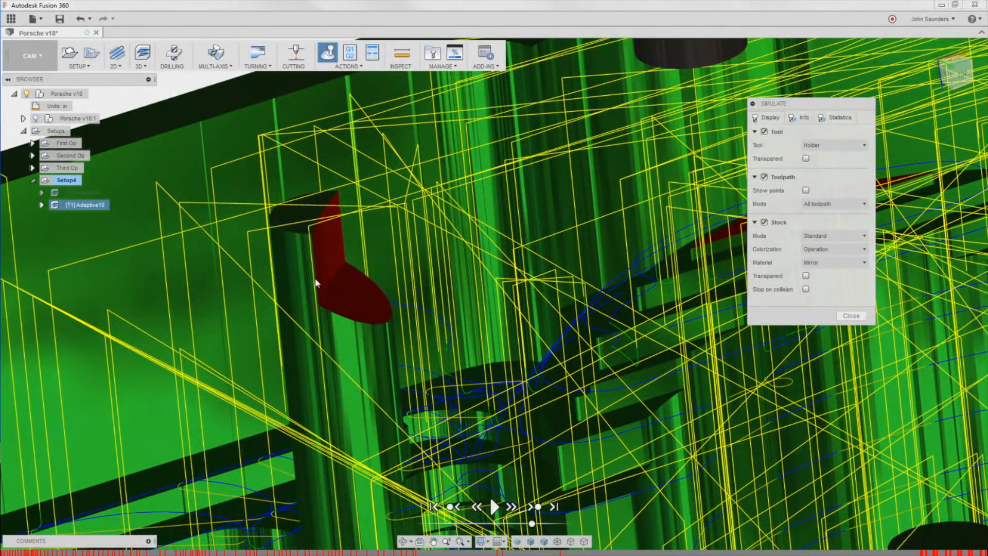
{"action": "left_click", "coordinate": [36, 118]}
{"action": "scroll", "coordinate": [310, 227], "scroll_direction": "down", "scroll_amount": 5}
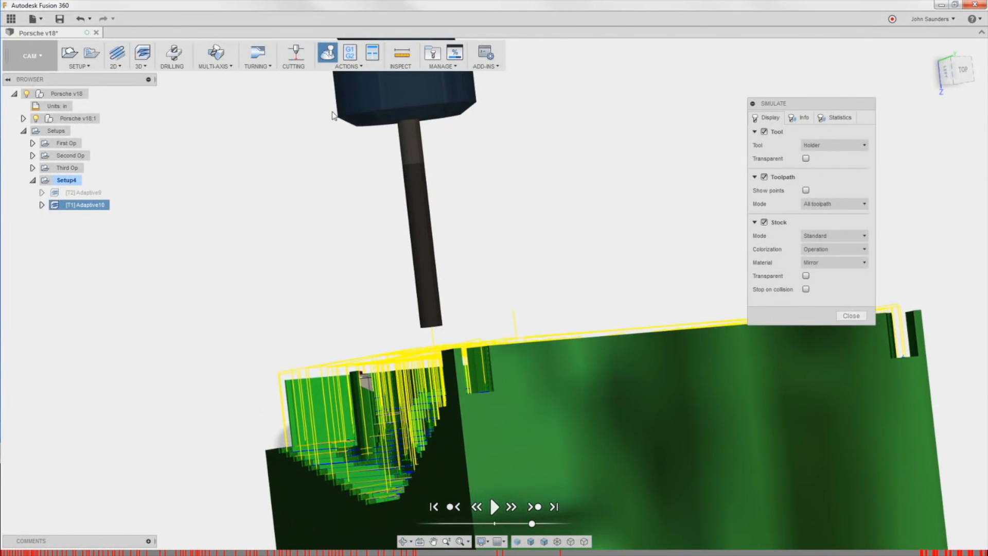
Step: Hide the stock and jump to the holder collision marked near the end of the Adaptive10 simulation
{"action": "middle_click_drag", "start_coordinate": [509, 282], "coordinate": [474, 224]}
{"action": "scroll", "coordinate": [458, 232], "scroll_direction": "down", "scroll_amount": 3}
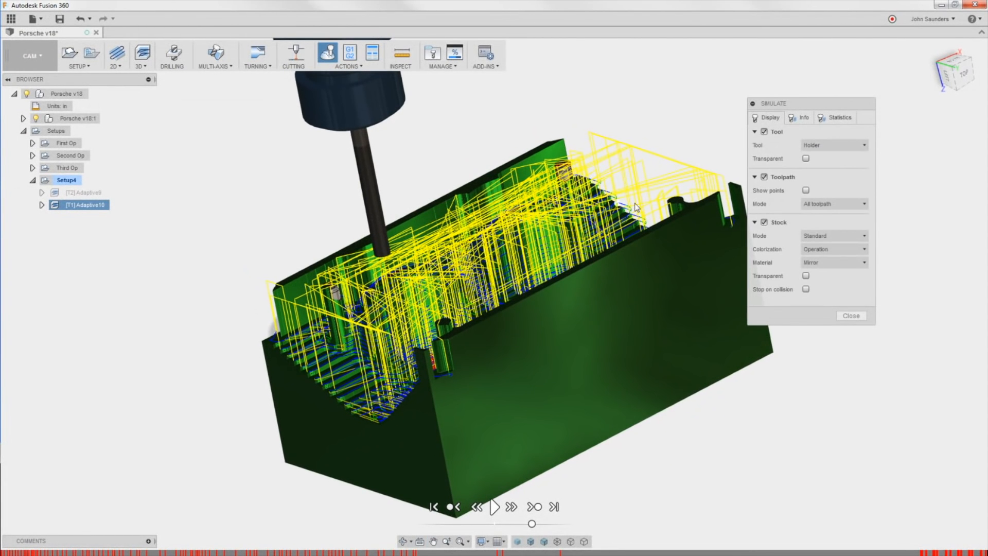
{"action": "left_click", "coordinate": [764, 223]}
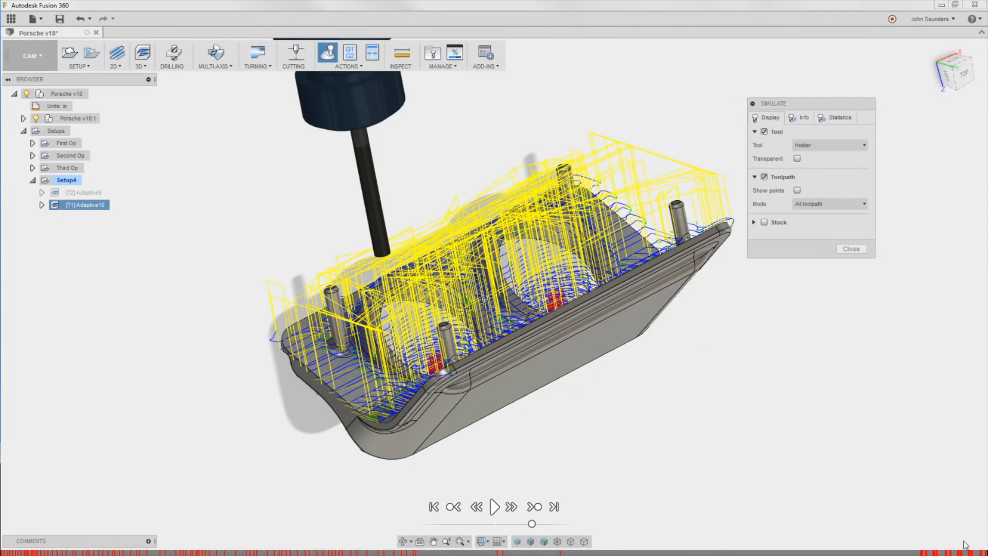
{"action": "mouse_move", "coordinate": [971, 553]}
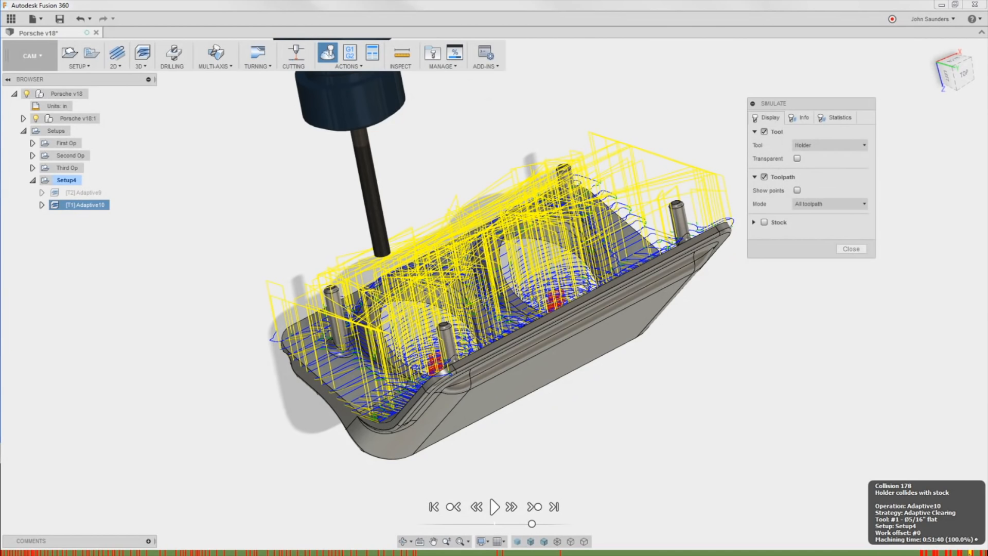
{"action": "left_click", "coordinate": [970, 552]}
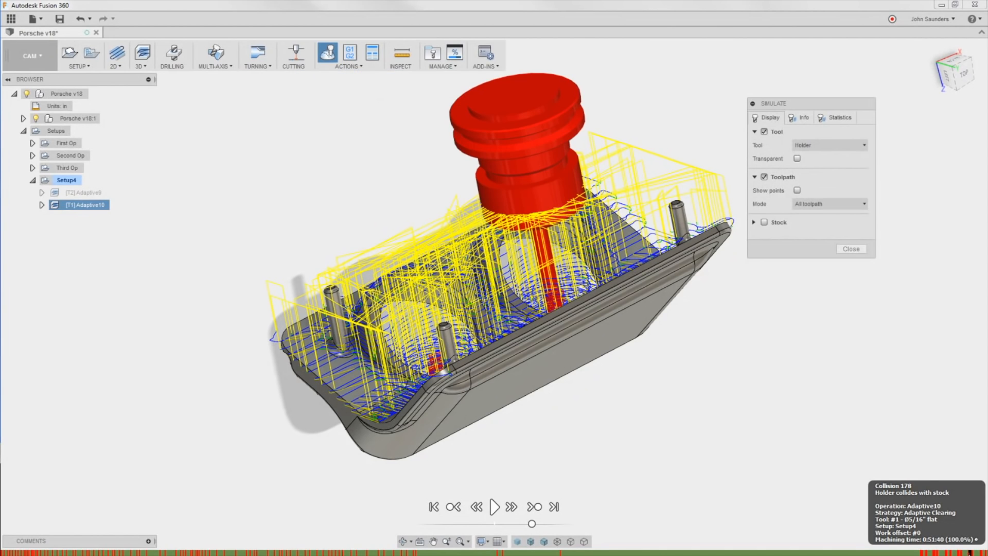
{"action": "mouse_move", "coordinate": [771, 294]}
{"action": "middle_mouse_down", "text": "shift"}
{"action": "mouse_move", "coordinate": [772, 320]}
{"action": "mouse_move", "coordinate": [777, 293]}
{"action": "mouse_move", "coordinate": [777, 311]}
{"action": "middle_mouse_up", "text": "shift"}
Step: Set the toolpath mode to Tail and play the simulation onward from the collision
{"action": "left_click", "coordinate": [824, 204]}
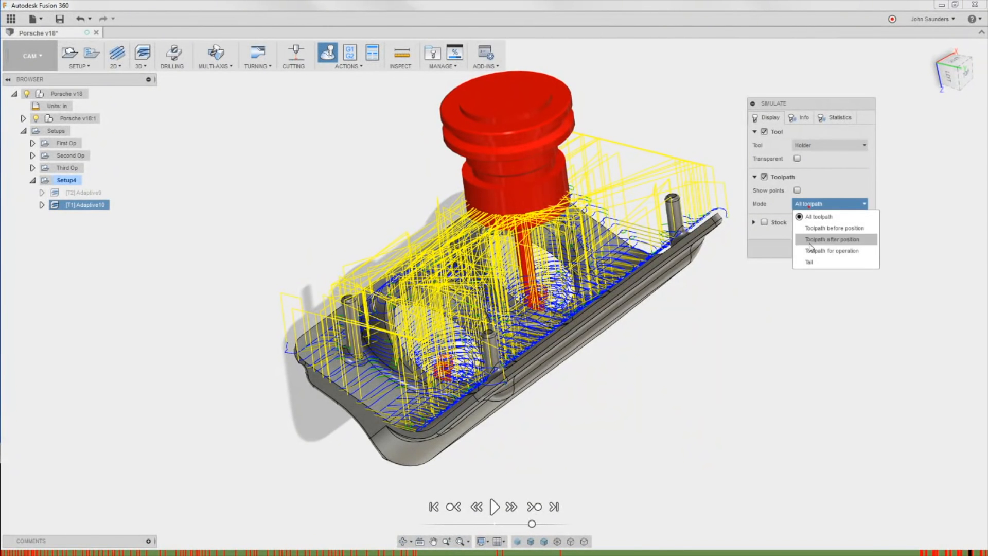
{"action": "left_click", "coordinate": [815, 243]}
{"action": "middle_click_drag", "start_coordinate": [786, 263], "coordinate": [591, 412], "text": "shift"}
{"action": "left_click", "coordinate": [494, 507]}
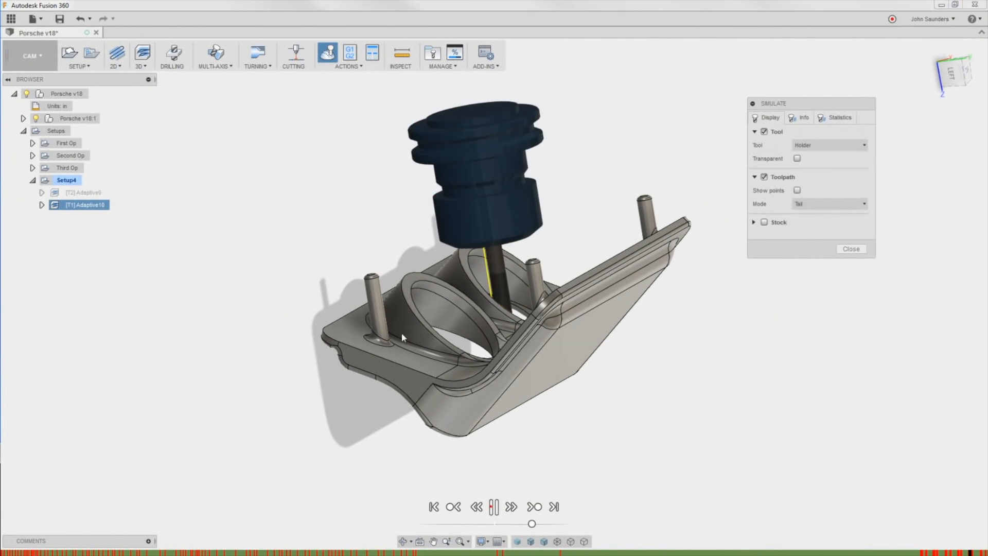
Step: Examine from beneath the part how deep the tool runs through the ring openings, and close the simulation
{"action": "middle_click_drag", "start_coordinate": [401, 332], "coordinate": [463, 309], "text": "shift"}
{"action": "middle_click_drag", "start_coordinate": [442, 262], "coordinate": [386, 170], "text": "shift"}
{"action": "scroll", "coordinate": [397, 309], "scroll_direction": "up", "scroll_amount": 5}
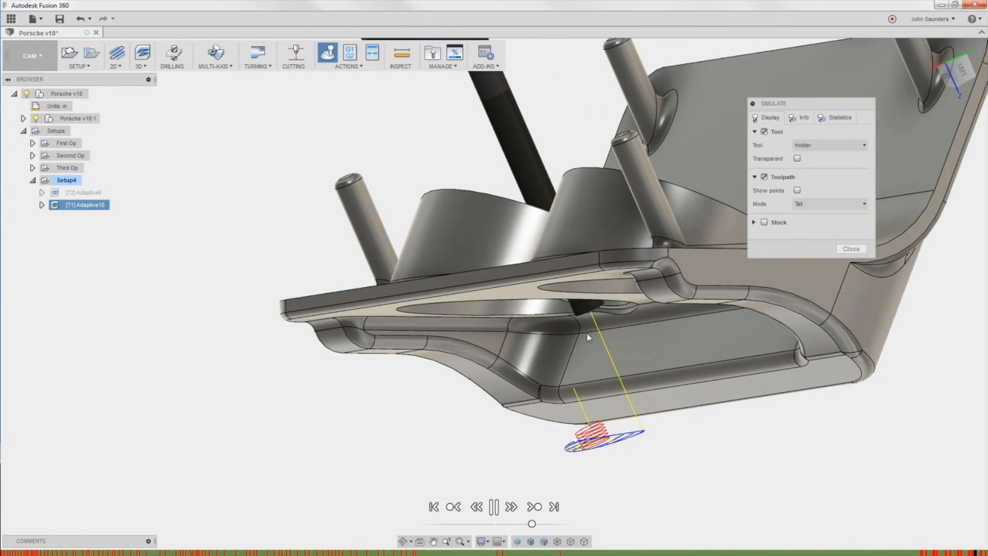
{"action": "scroll", "coordinate": [565, 276], "scroll_direction": "down", "scroll_amount": 3}
{"action": "middle_click_drag", "start_coordinate": [565, 277], "coordinate": [537, 360], "text": "shift"}
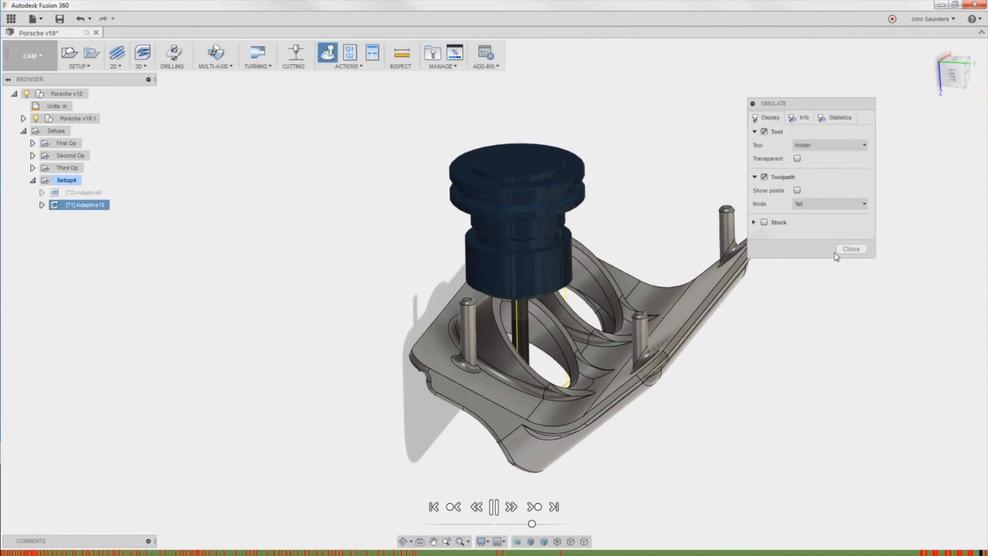
{"action": "left_click", "coordinate": [851, 249]}
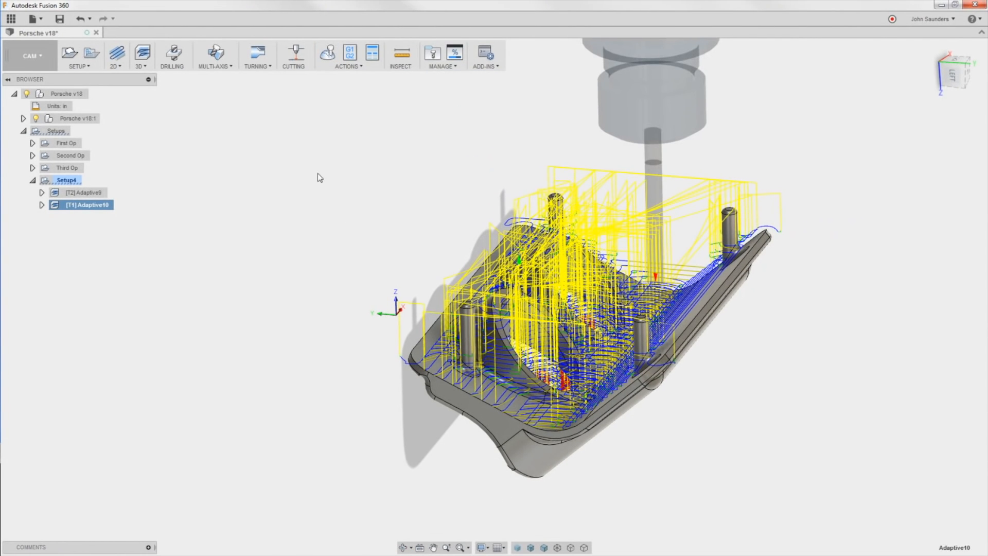
Step: Edit Adaptive10 to set its bottom height from Model top with an offset of -2 in
{"action": "middle_click_drag", "start_coordinate": [372, 214], "coordinate": [206, 202], "text": "shift"}
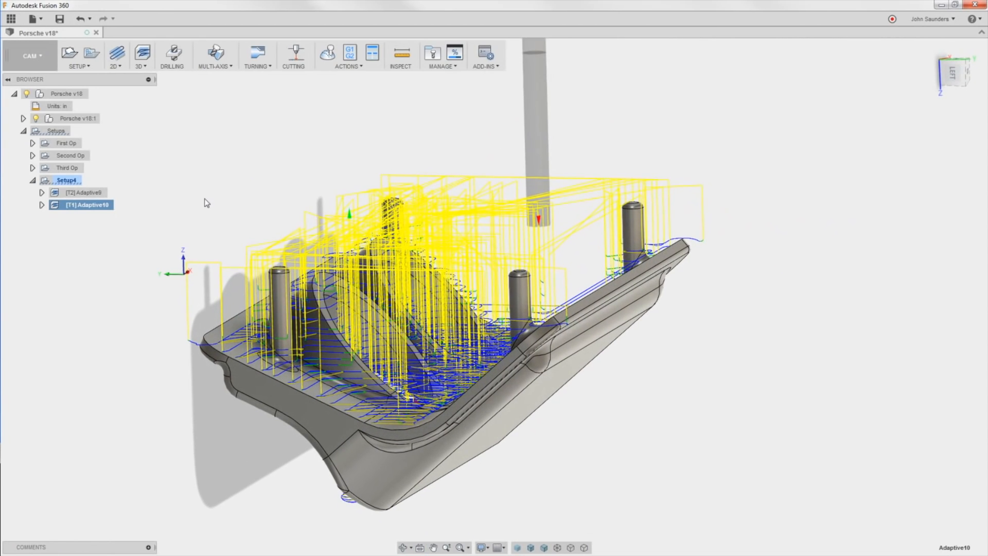
{"action": "right_click", "coordinate": [92, 203]}
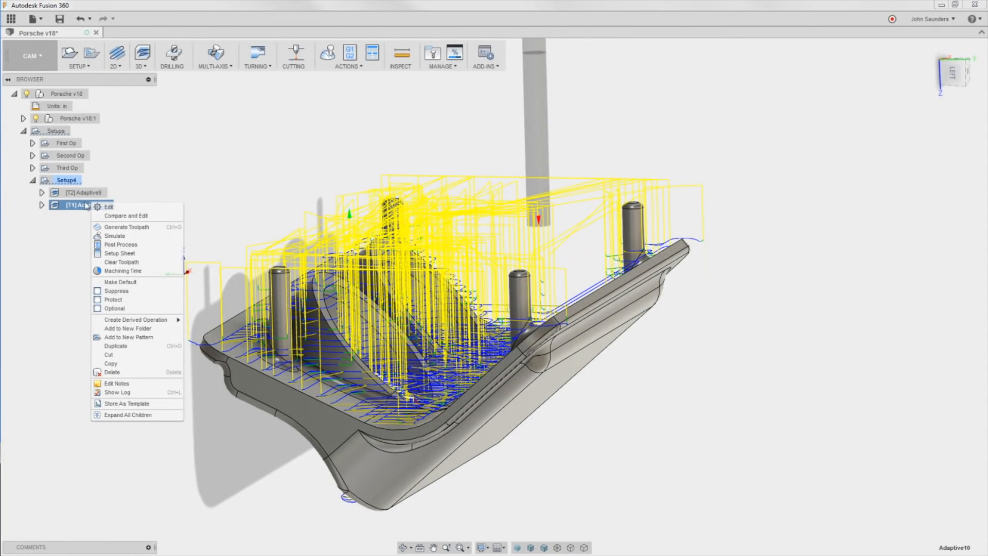
{"action": "left_click", "coordinate": [108, 206]}
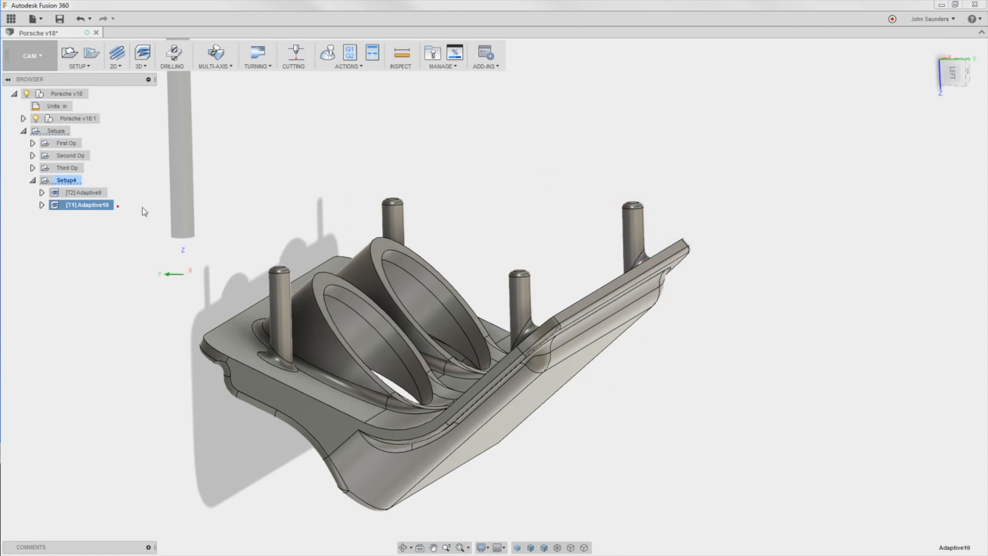
{"action": "left_click", "coordinate": [727, 107]}
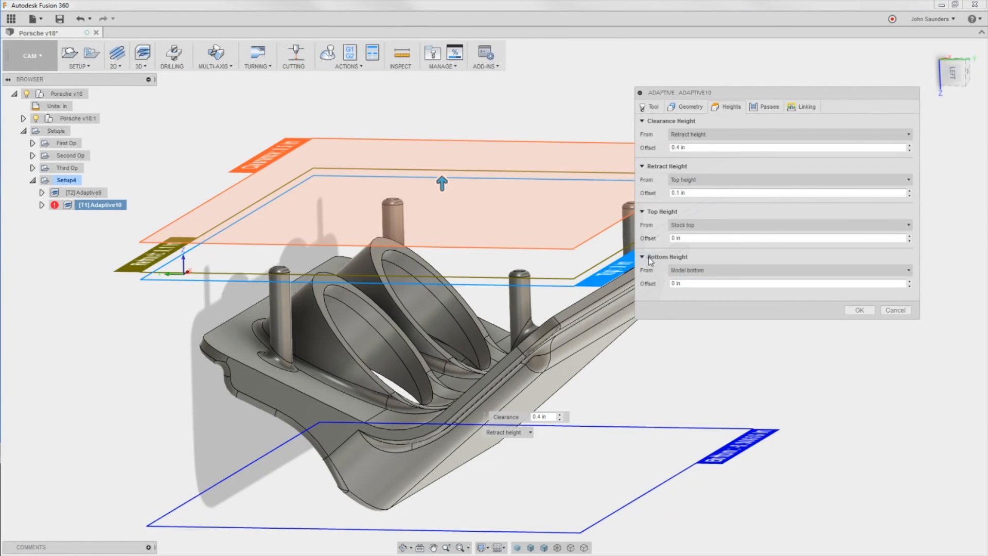
{"action": "left_click", "coordinate": [686, 270]}
{"action": "left_click", "coordinate": [707, 319]}
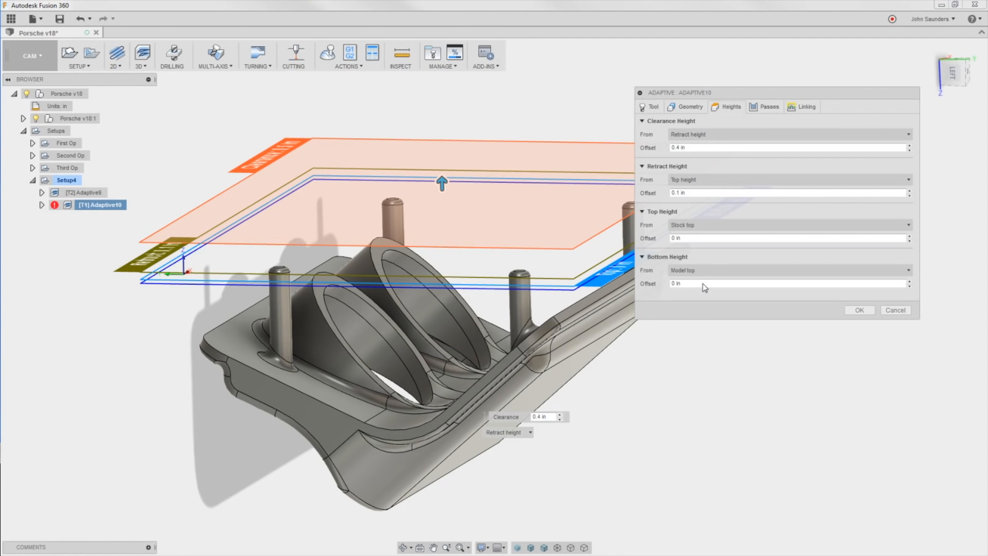
{"action": "left_click", "coordinate": [705, 287]}
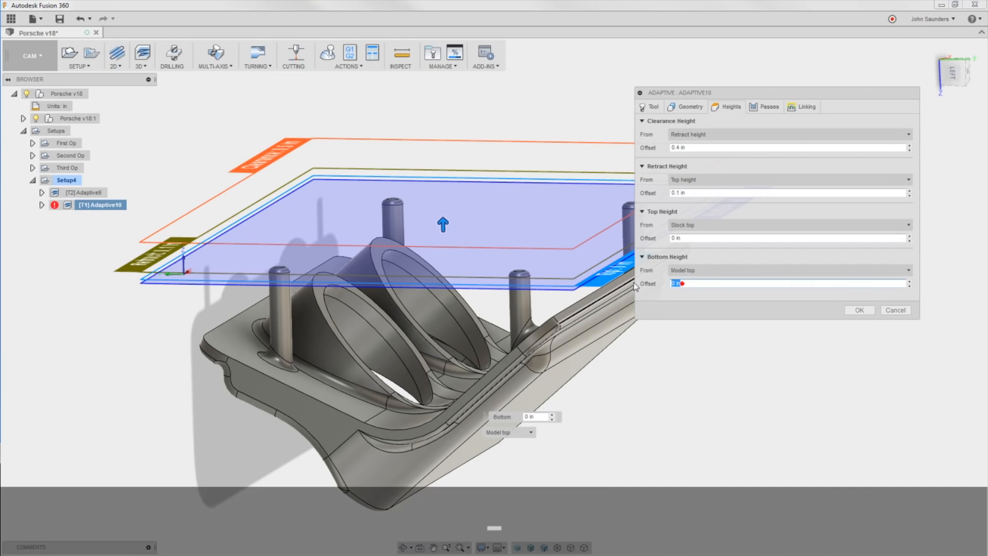
{"action": "type", "text": "-2"}
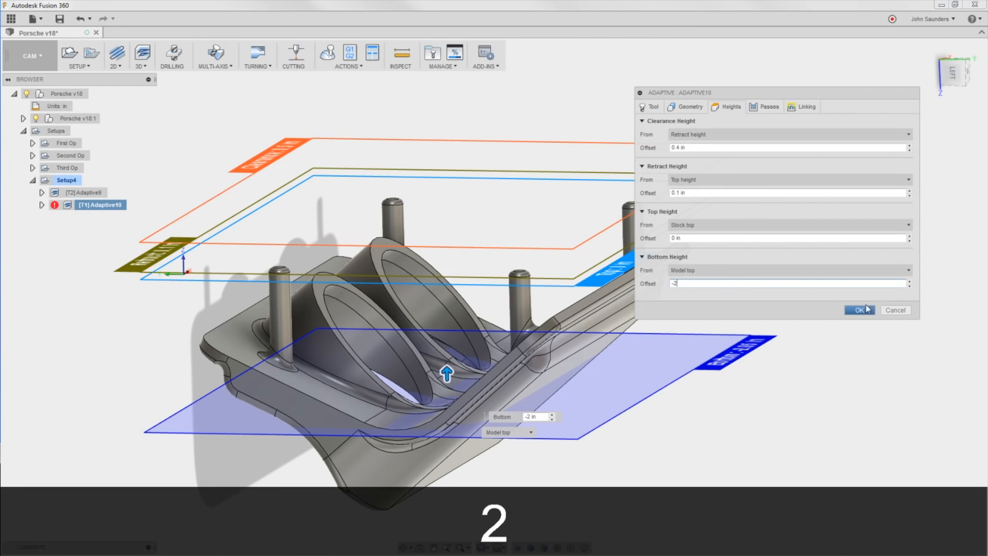
{"action": "left_click", "coordinate": [867, 309]}
Step: Simulate the regenerated Adaptive10 with stock shown, inspect the stepped stock around the rings and posts, and close the simulation
{"action": "left_click", "coordinate": [962, 82]}
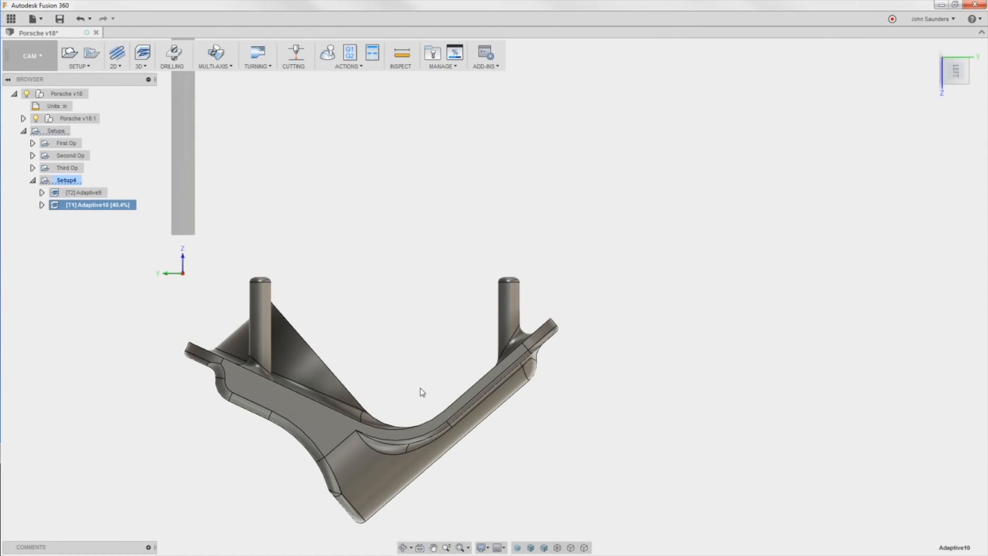
{"action": "middle_click_drag", "start_coordinate": [436, 236], "coordinate": [327, 260], "text": "shift"}
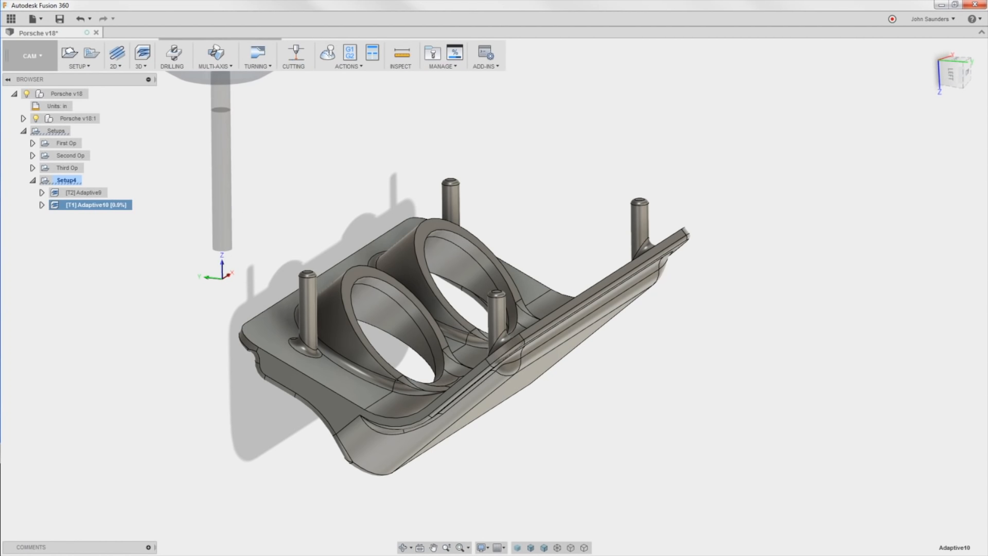
{"action": "left_click", "coordinate": [328, 52]}
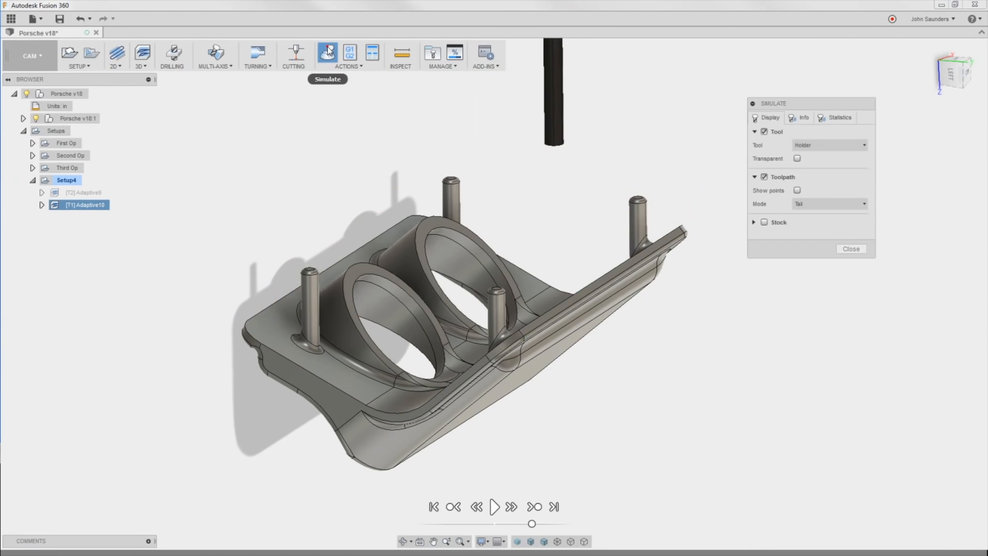
{"action": "left_click", "coordinate": [764, 222]}
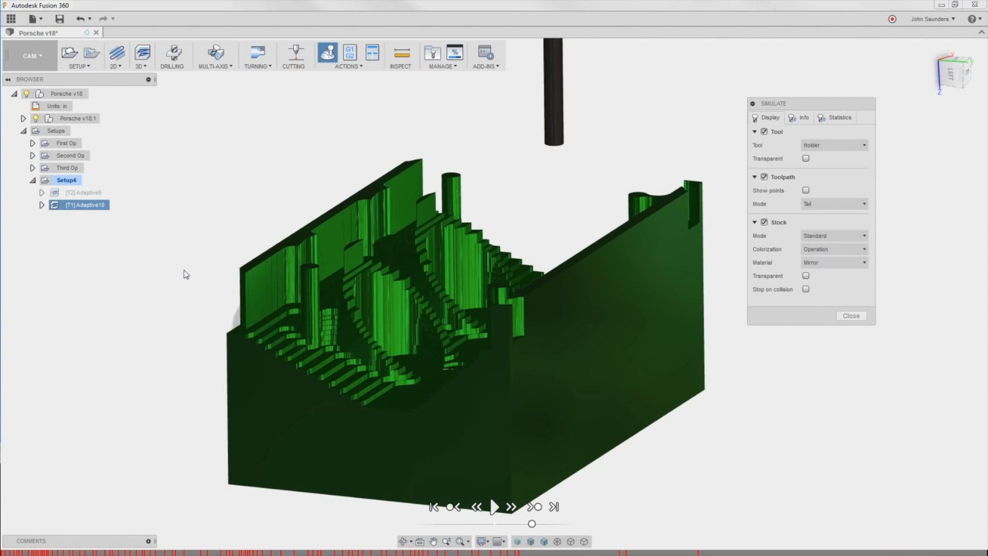
{"action": "middle_click_drag", "start_coordinate": [507, 204], "coordinate": [515, 199], "text": "shift"}
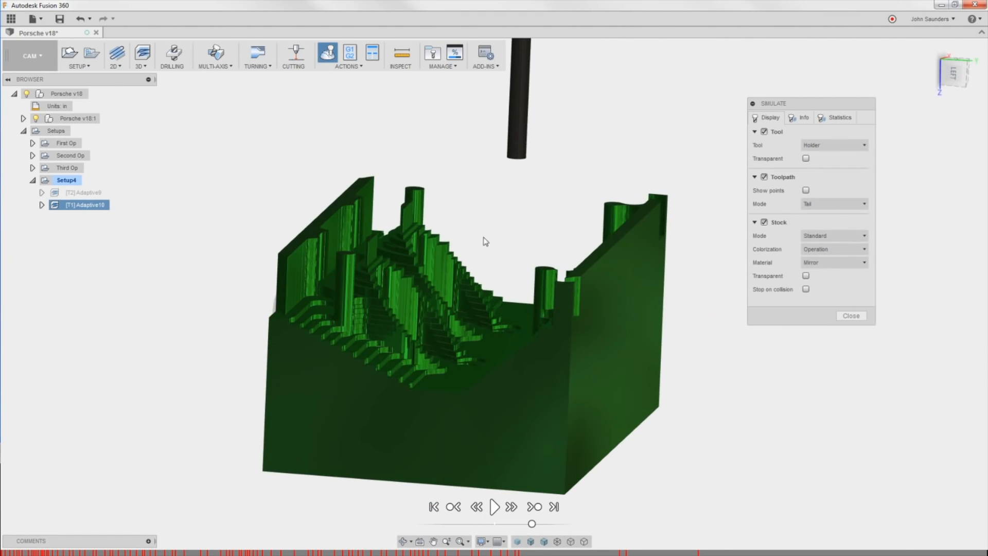
{"action": "mouse_move", "coordinate": [486, 241]}
{"action": "middle_mouse_down", "text": "shift"}
{"action": "mouse_move", "coordinate": [507, 238]}
{"action": "mouse_move", "coordinate": [493, 247]}
{"action": "middle_mouse_up", "text": "shift"}
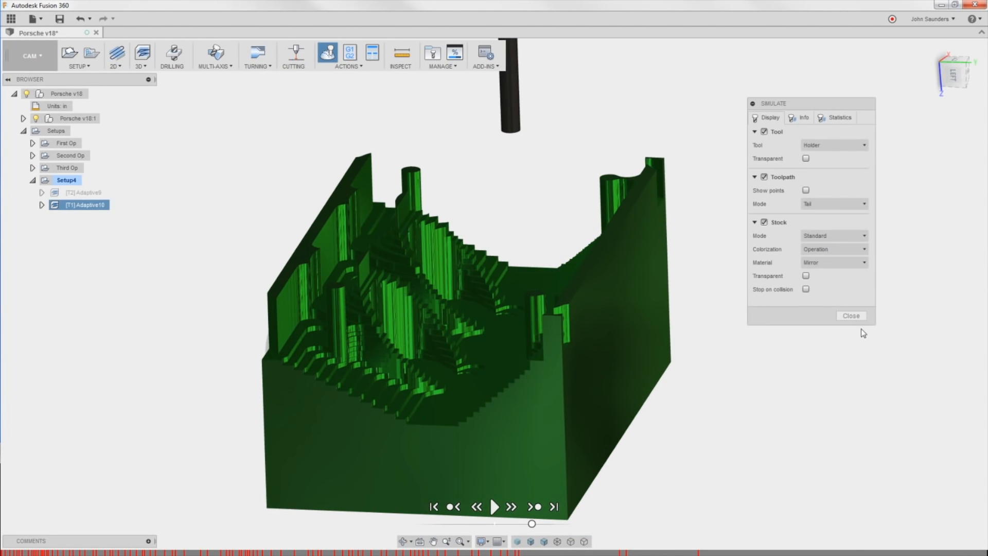
{"action": "left_click", "coordinate": [851, 316]}
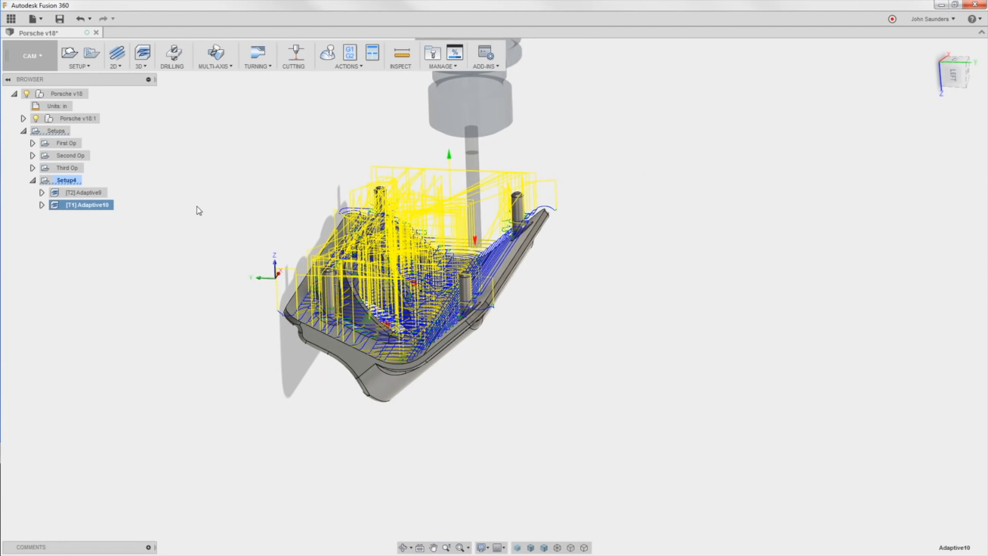
Step: Review the Adaptive9 and Adaptive10 toolpaths around the rings and posts, ending with Adaptive10 selected
{"action": "left_click", "coordinate": [70, 193]}
{"action": "mouse_move", "coordinate": [218, 207]}
{"action": "middle_mouse_down", "text": "shift"}
{"action": "mouse_move", "coordinate": [212, 224]}
{"action": "mouse_move", "coordinate": [202, 217]}
{"action": "middle_mouse_up", "text": "shift"}
{"action": "left_click", "coordinate": [88, 205]}
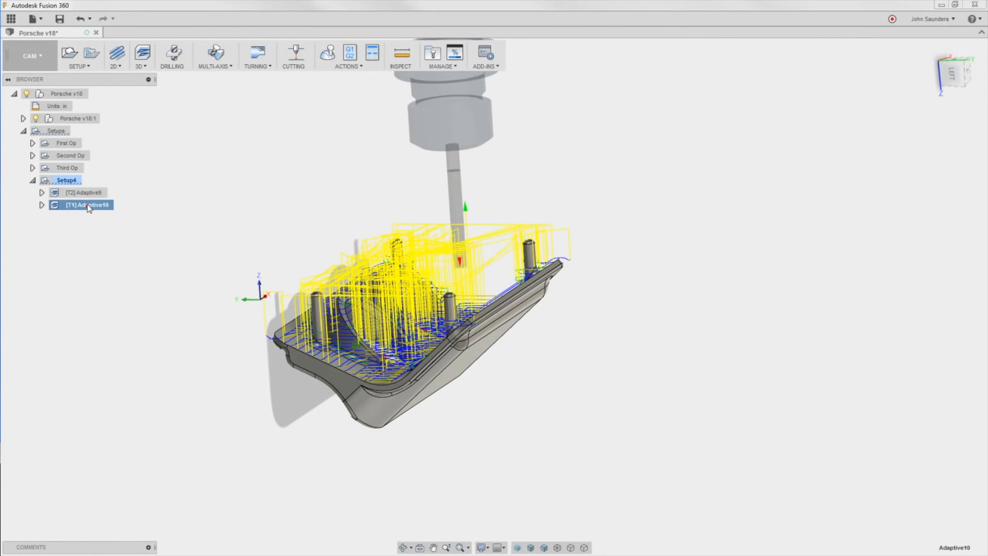
{"action": "right_click", "coordinate": [82, 203]}
{"action": "left_click", "coordinate": [103, 215]}
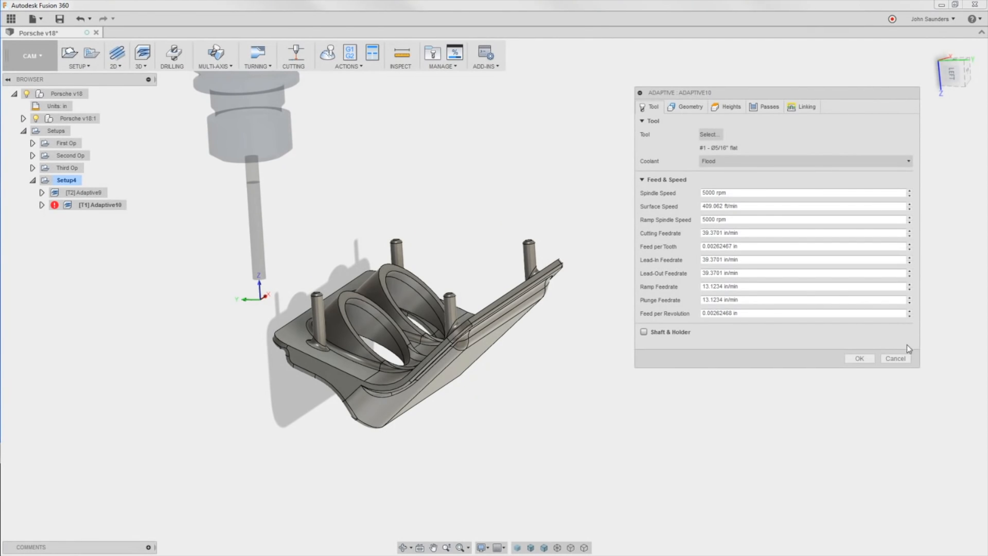
{"action": "left_click", "coordinate": [897, 358]}
Step: Edit Adaptive10 and open its tool #1, the Ø5/16" flat end mill, for editing in the tool library
{"action": "right_click", "coordinate": [80, 205]}
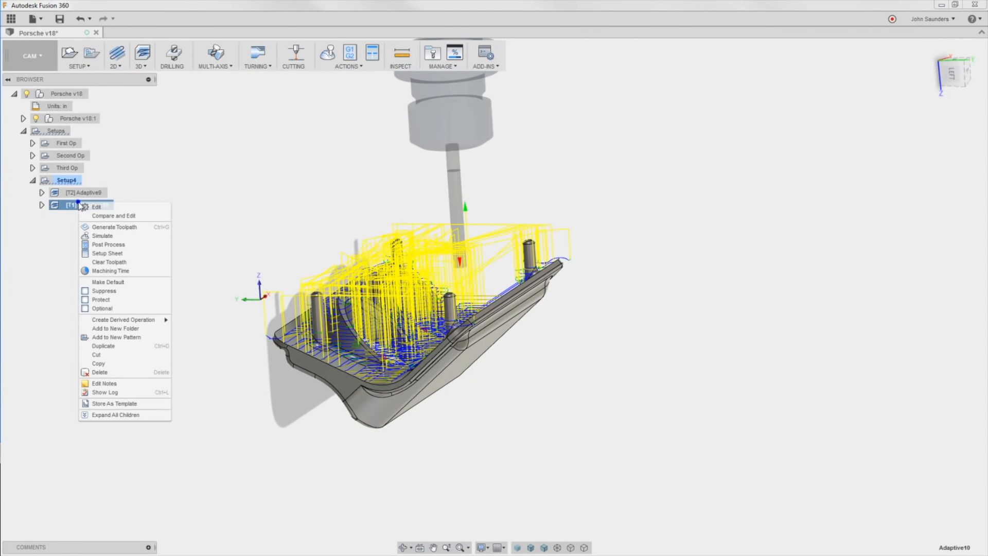
{"action": "left_click", "coordinate": [112, 207]}
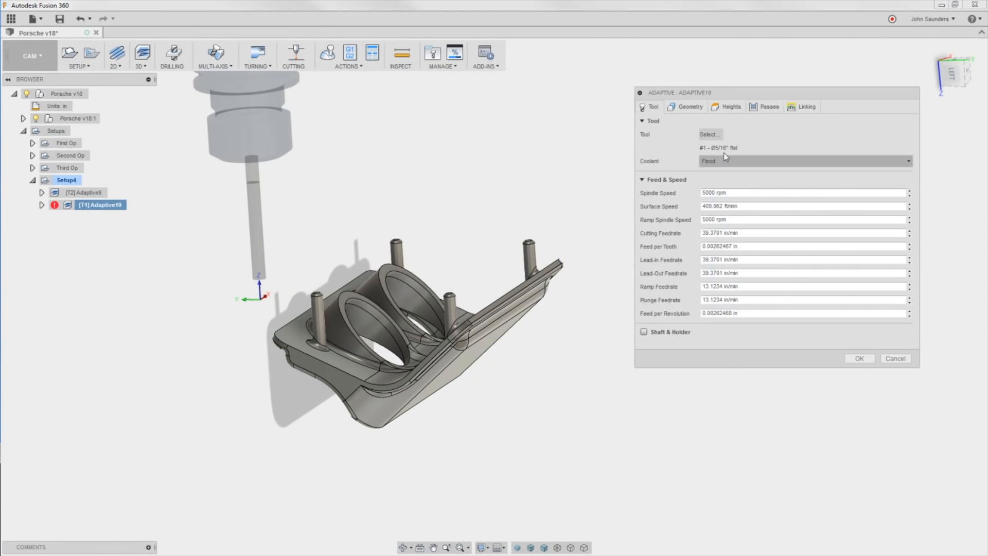
{"action": "left_click", "coordinate": [711, 135]}
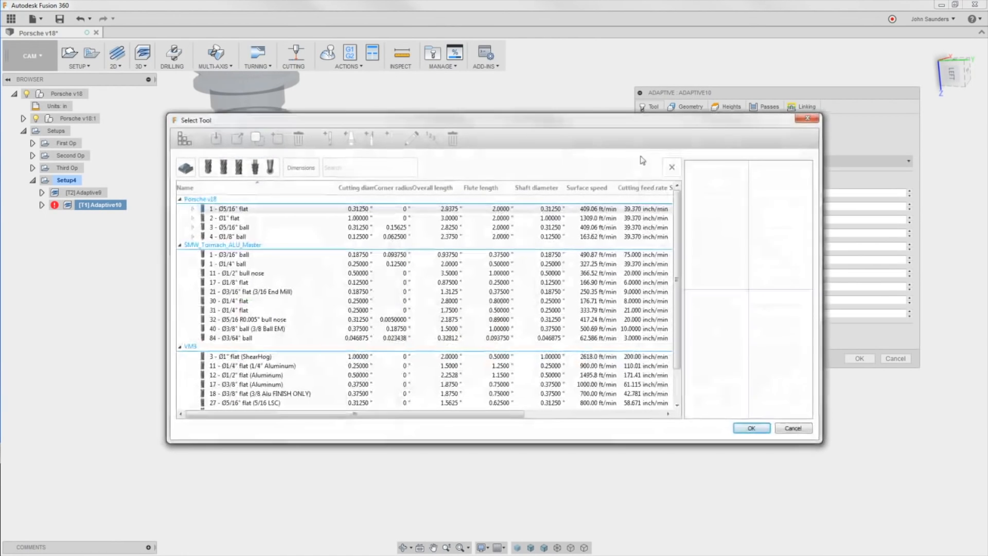
{"action": "right_click", "coordinate": [222, 211]}
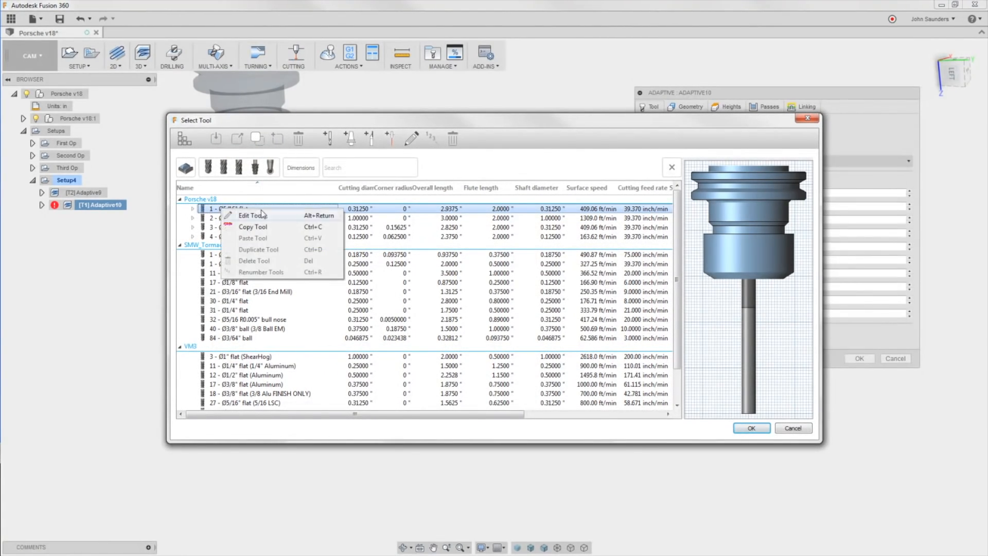
{"action": "left_click", "coordinate": [263, 216]}
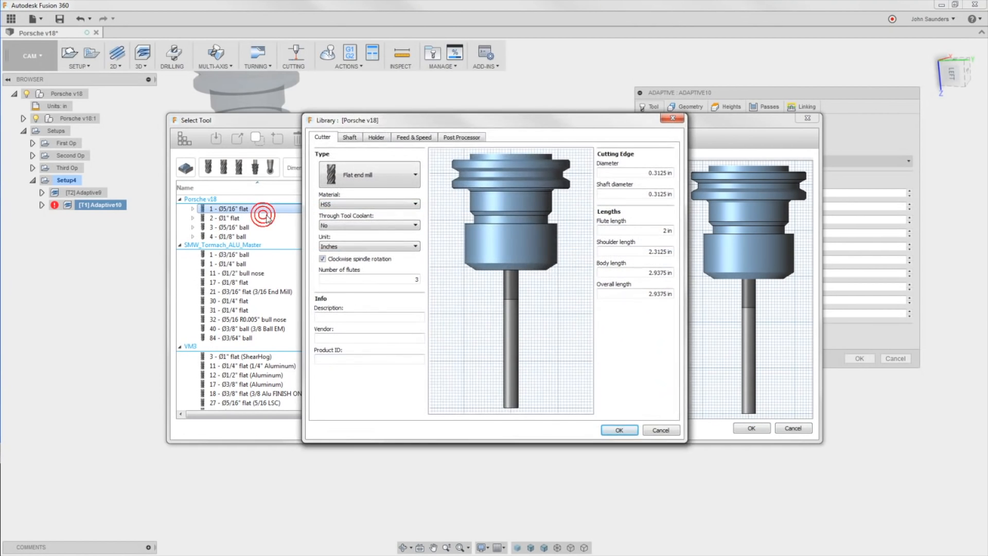
Step: Examine which portions of the flat end mill its flute, shoulder and body lengths cover in the cutter preview
{"action": "left_click", "coordinate": [642, 230]}
{"action": "left_click", "coordinate": [629, 255]}
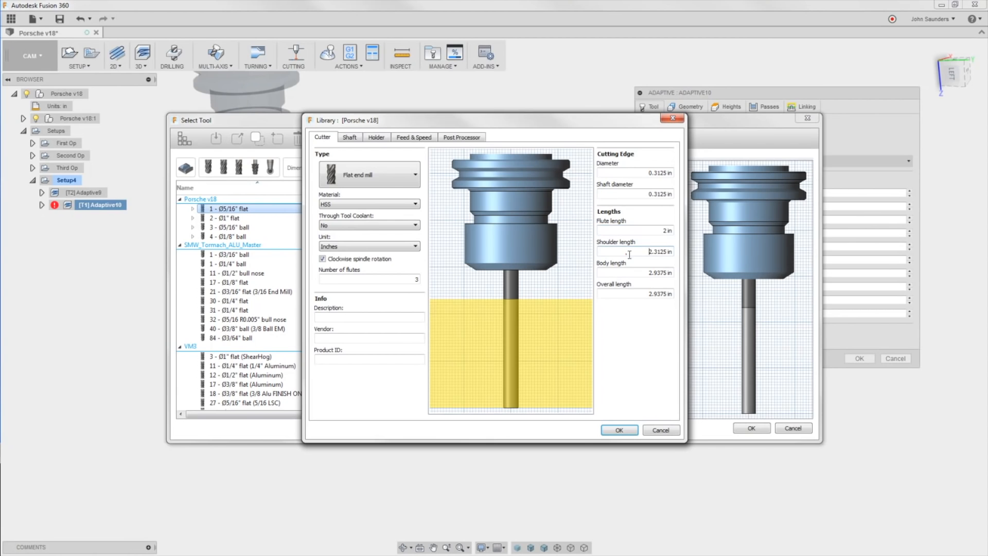
{"action": "double_click", "coordinate": [629, 254]}
{"action": "left_click", "coordinate": [646, 272]}
{"action": "left_click", "coordinate": [647, 272]}
{"action": "left_click", "coordinate": [647, 253]}
{"action": "double_click", "coordinate": [649, 230]}
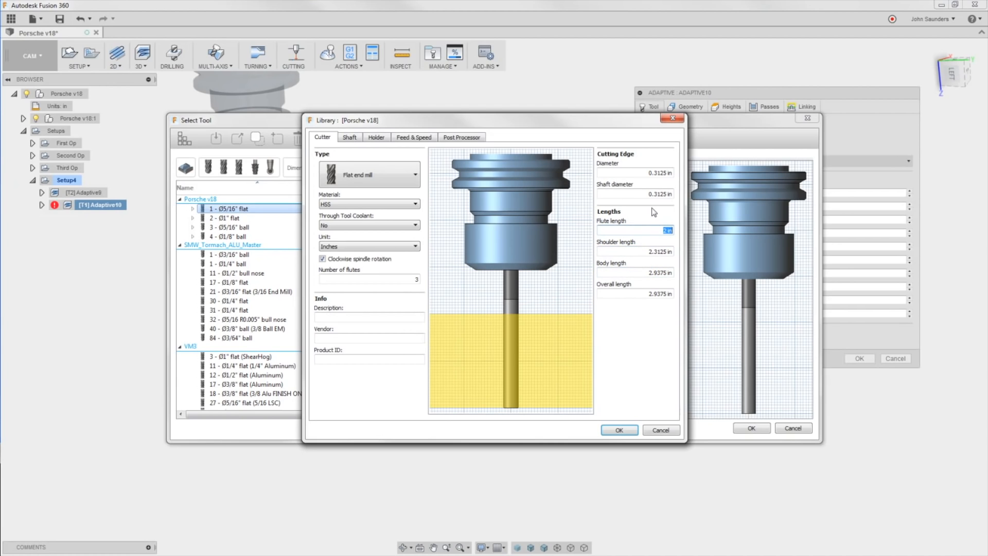
{"action": "left_click", "coordinate": [637, 252]}
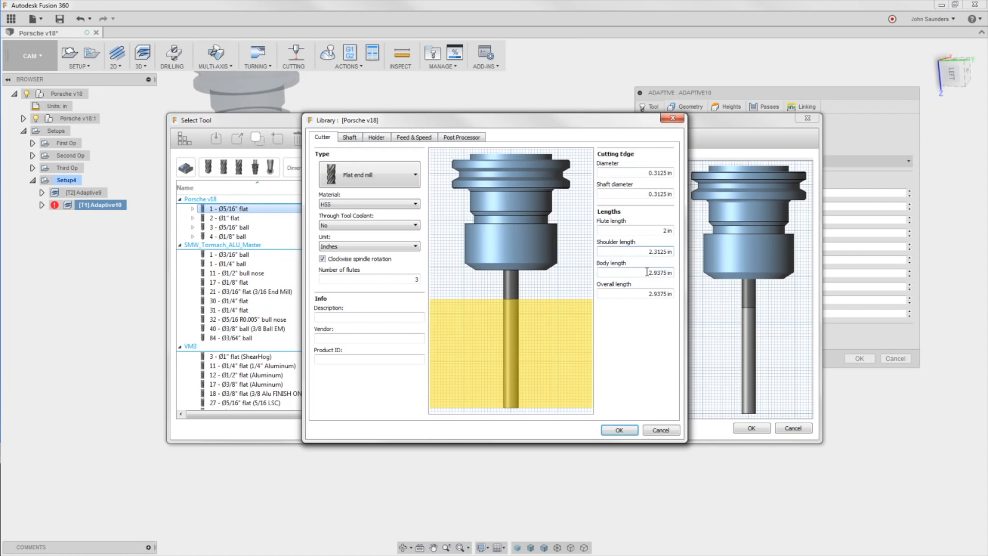
Step: Set the flat end mill's body length to 2.3125 in and accept the tool edit
{"action": "double_click", "coordinate": [645, 272]}
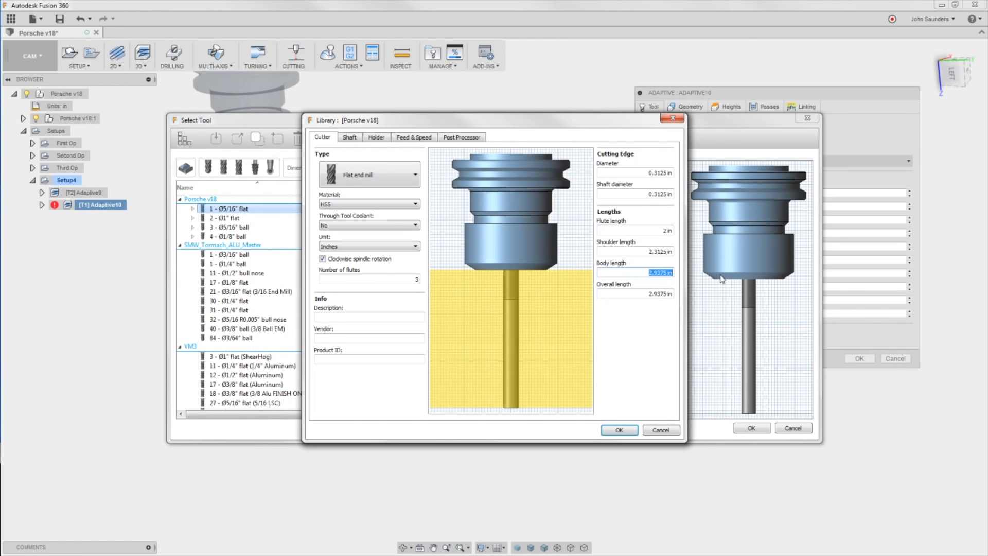
{"action": "key", "text": "Delete"}
{"action": "type", "text": "2.3125"}
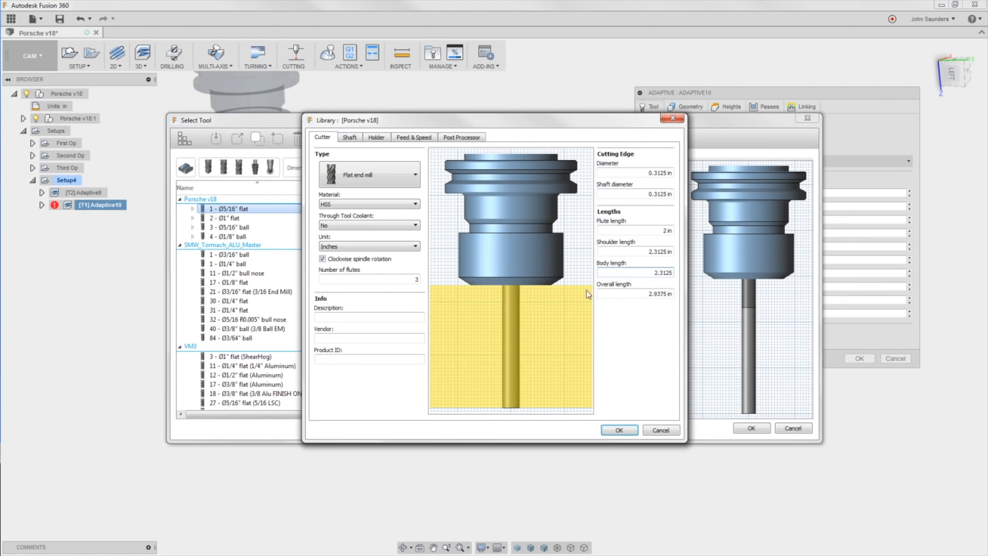
{"action": "left_click", "coordinate": [619, 430]}
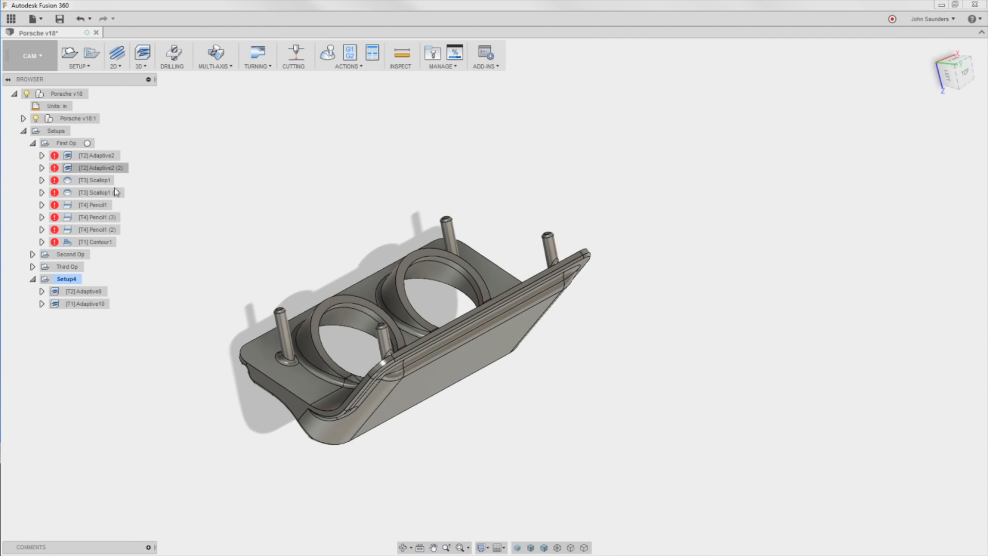
Step: Inspect the Adaptive9 and Adaptive10 toolpaths in Setup4 from several angles, and collapse the First Op setup
{"action": "left_click", "coordinate": [86, 292]}
{"action": "left_click", "coordinate": [105, 305]}
{"action": "middle_click_drag", "start_coordinate": [173, 295], "coordinate": [277, 311], "text": "shift"}
{"action": "scroll", "coordinate": [291, 324], "scroll_direction": "up", "scroll_amount": 2}
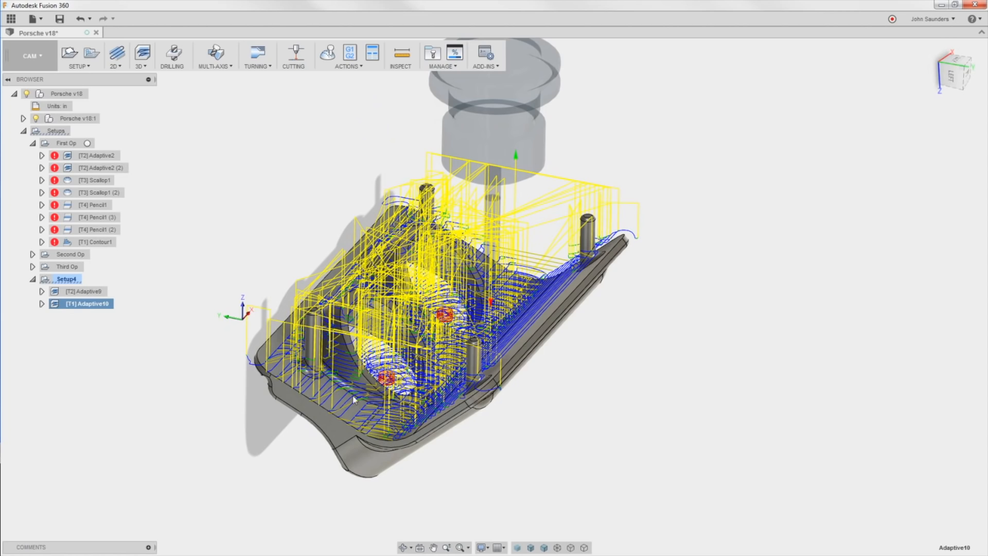
{"action": "middle_click_drag", "start_coordinate": [463, 438], "coordinate": [184, 238], "text": "shift"}
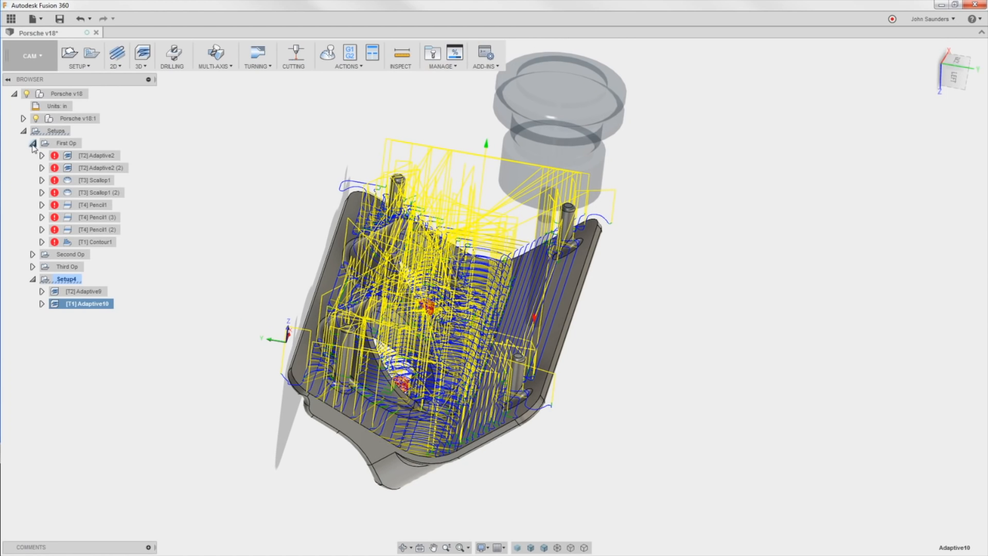
{"action": "left_click", "coordinate": [32, 144]}
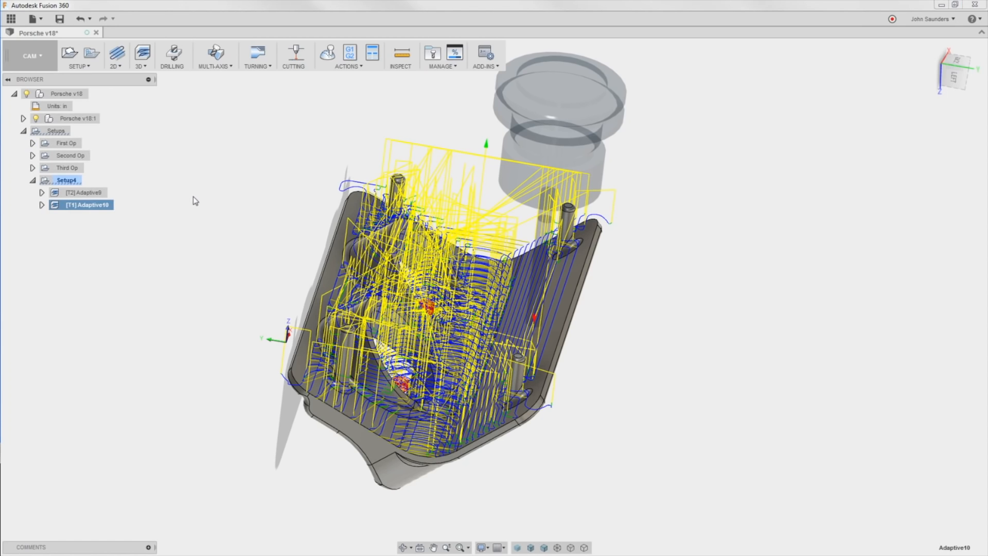
Step: Create a 3D Scallop operation in Setup4 using tool #3, the Ø5/16" ball end mill, with the default settings
{"action": "left_click", "coordinate": [142, 67]}
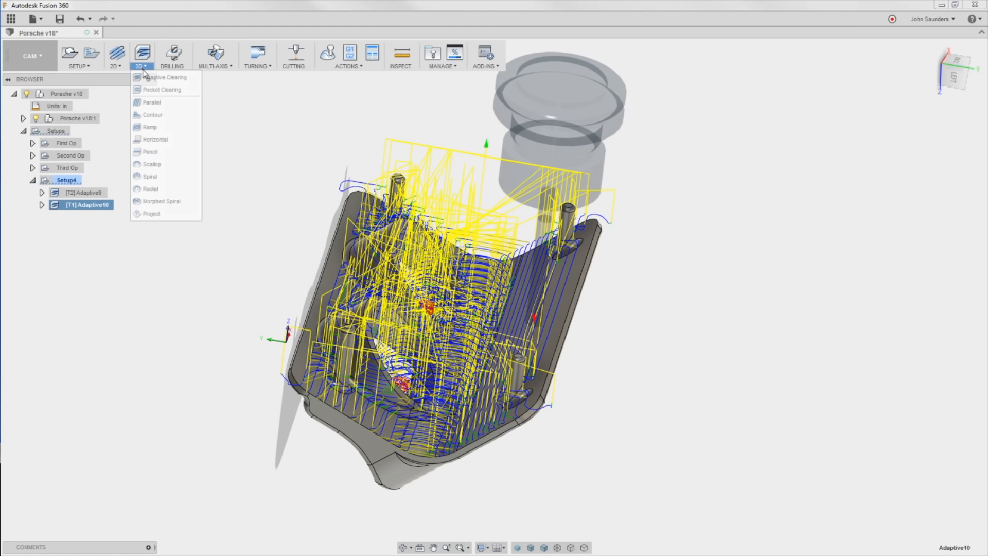
{"action": "left_click", "coordinate": [152, 165]}
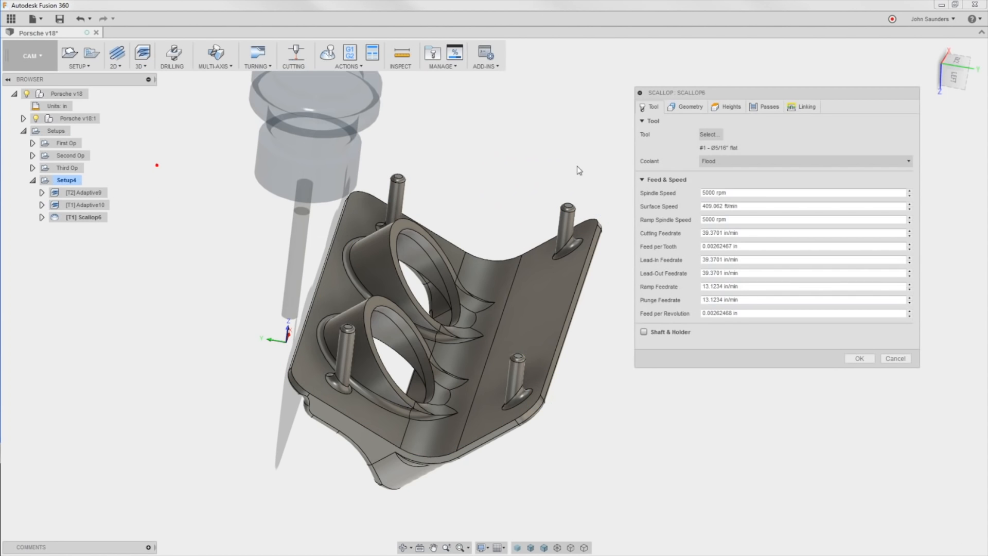
{"action": "left_click", "coordinate": [710, 135]}
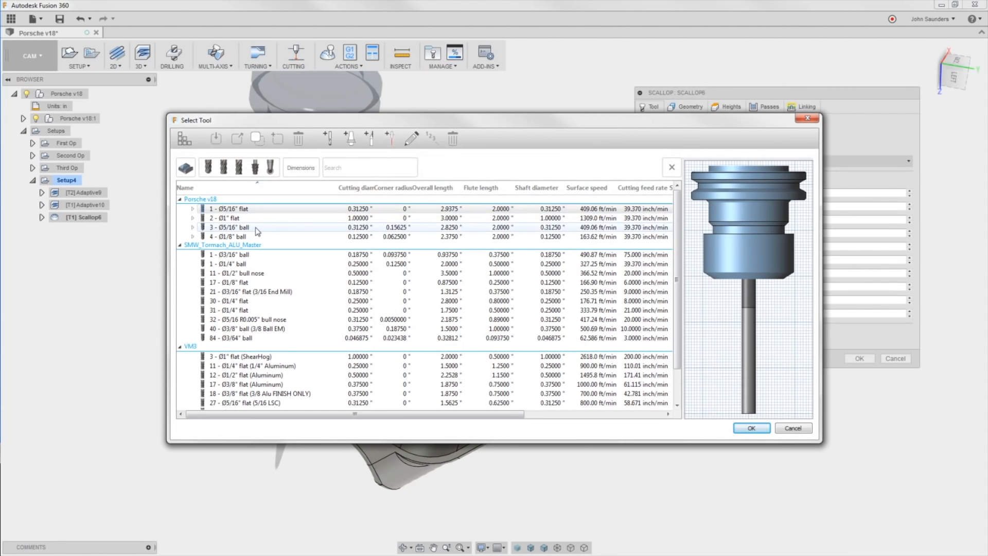
{"action": "left_click", "coordinate": [256, 228]}
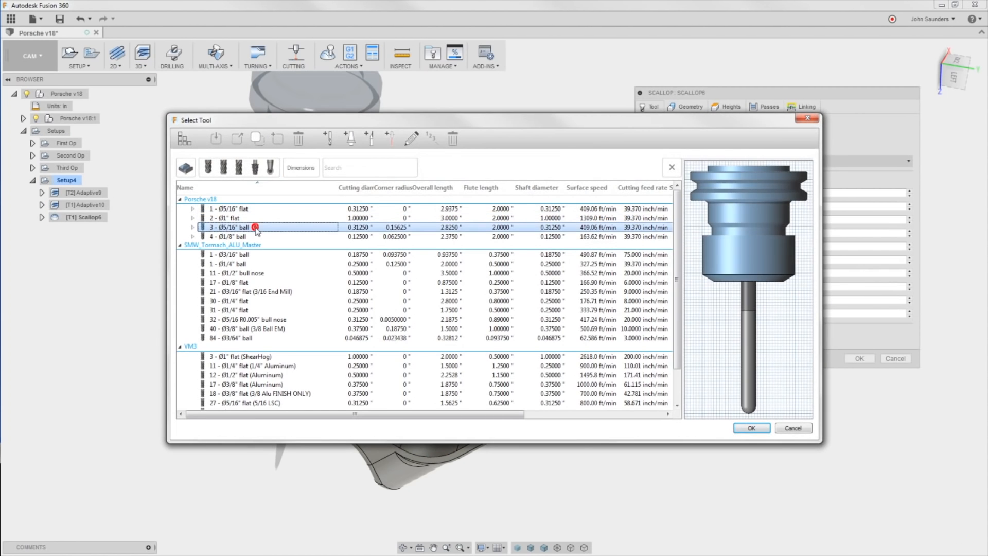
{"action": "left_click", "coordinate": [757, 431]}
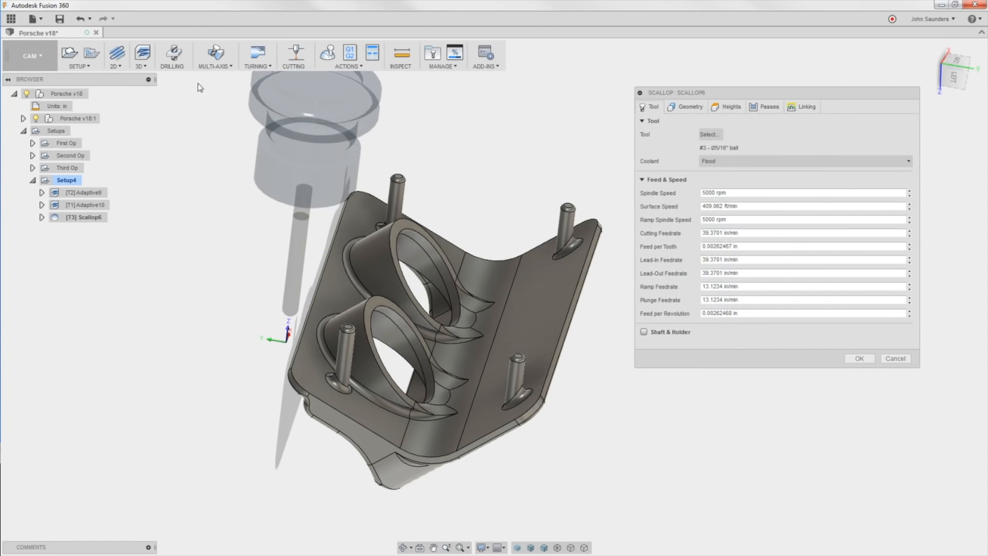
{"action": "left_click", "coordinate": [858, 358]}
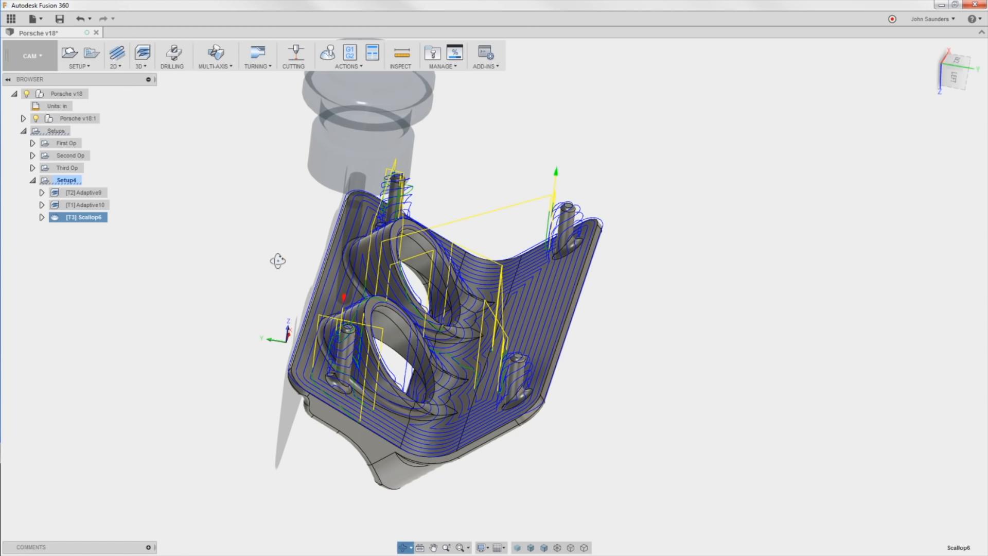
Step: Inspect how the new Scallop toolpath runs over the plate, ring openings and posts
{"action": "scroll", "coordinate": [276, 260], "scroll_direction": "up", "scroll_amount": 3}
{"action": "middle_click_drag", "start_coordinate": [247, 332], "coordinate": [224, 170], "text": "shift"}
{"action": "left_click", "coordinate": [146, 66]}
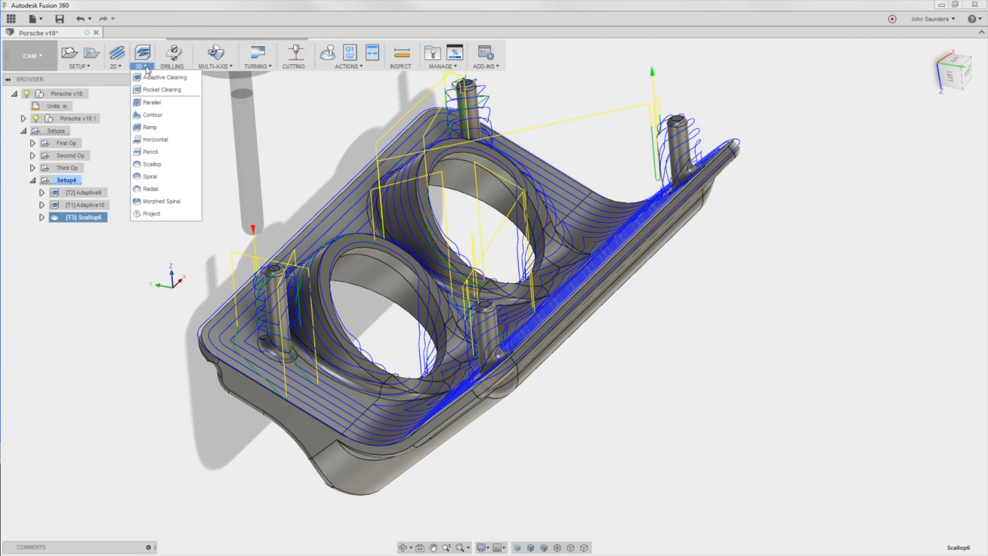
{"action": "left_click", "coordinate": [297, 131]}
{"action": "mouse_move", "coordinate": [302, 216]}
{"action": "middle_mouse_down", "text": "shift"}
{"action": "mouse_move", "coordinate": [397, 242]}
{"action": "mouse_move", "coordinate": [355, 227]}
{"action": "mouse_move", "coordinate": [371, 267]}
{"action": "mouse_move", "coordinate": [399, 283]}
{"action": "mouse_move", "coordinate": [308, 218]}
{"action": "middle_mouse_up", "text": "shift"}
{"action": "scroll", "coordinate": [265, 193], "scroll_direction": "down", "scroll_amount": 3}
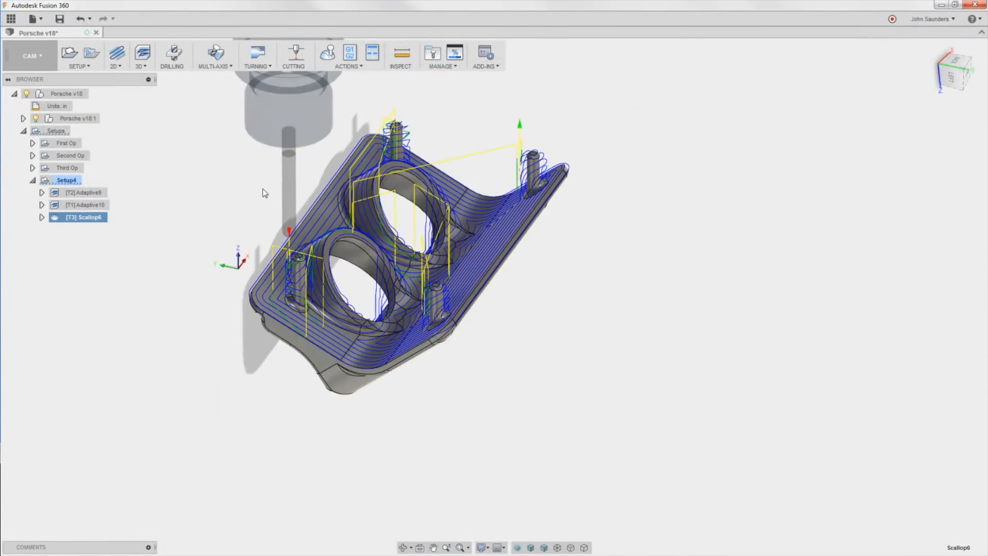
Step: Review the Scallop1 toolpath in First Op and its Avoid/Touch Surfaces geometry settings, then close them without changes
{"action": "left_click", "coordinate": [32, 143]}
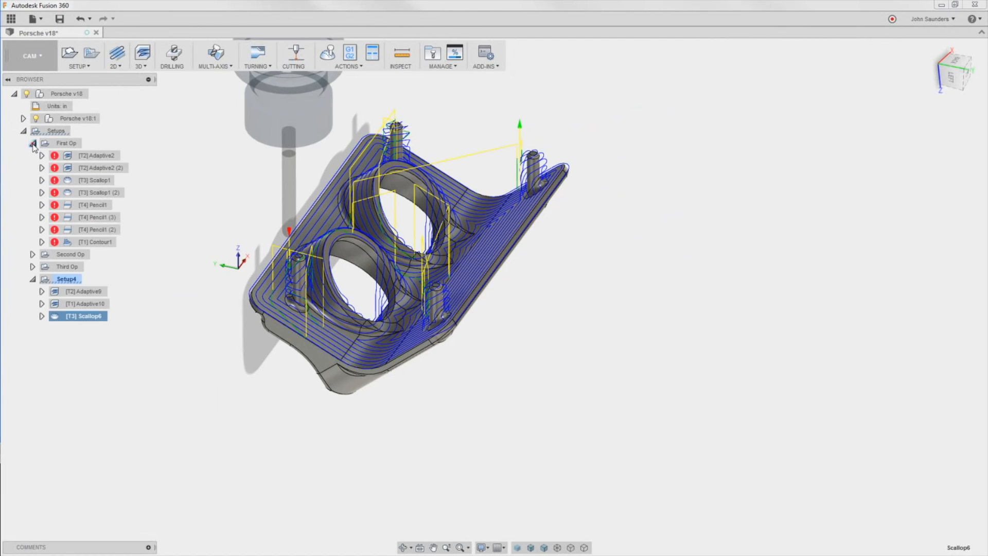
{"action": "left_click", "coordinate": [87, 180]}
{"action": "middle_click_drag", "start_coordinate": [207, 199], "coordinate": [250, 218], "text": "shift"}
{"action": "right_click", "coordinate": [107, 178]}
{"action": "left_click", "coordinate": [149, 187]}
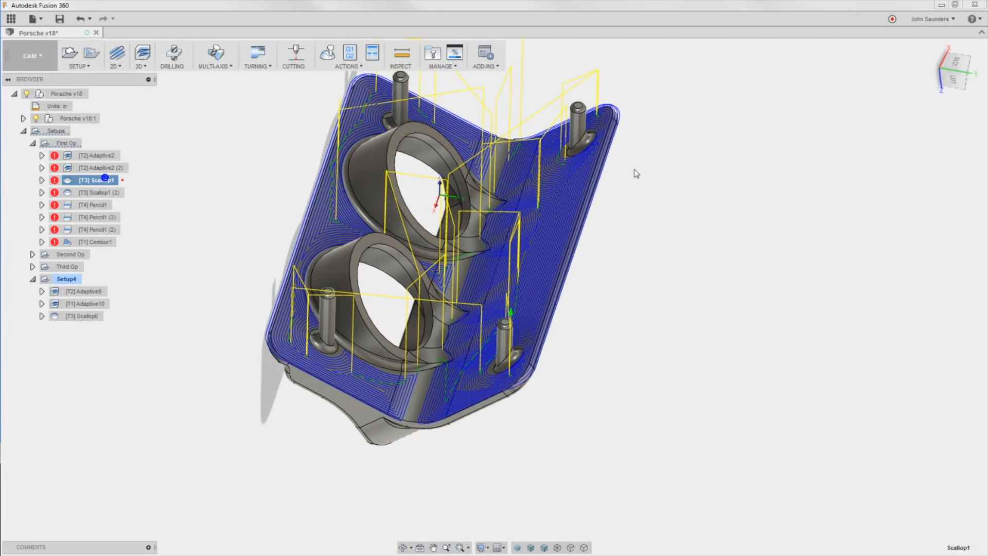
{"action": "left_click", "coordinate": [690, 106]}
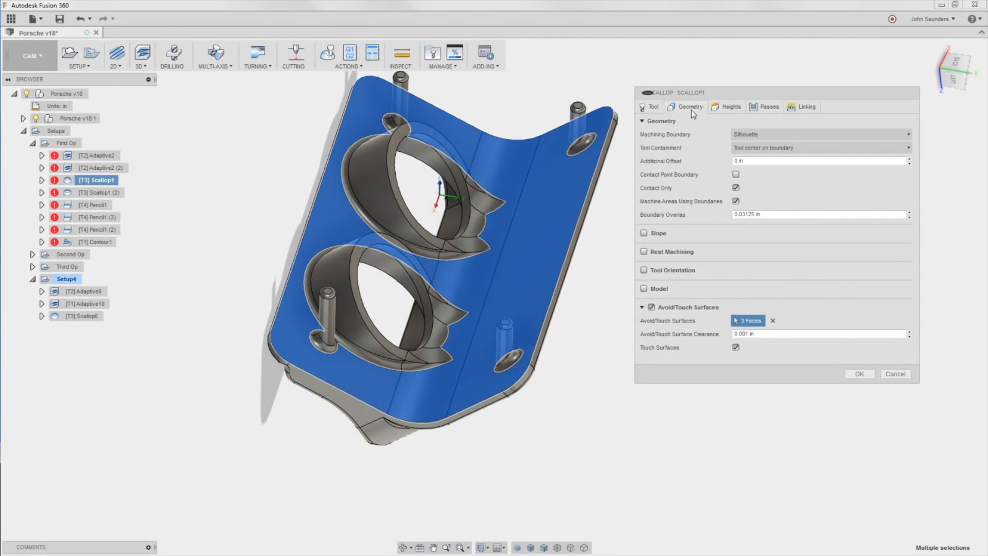
{"action": "left_click", "coordinate": [893, 374]}
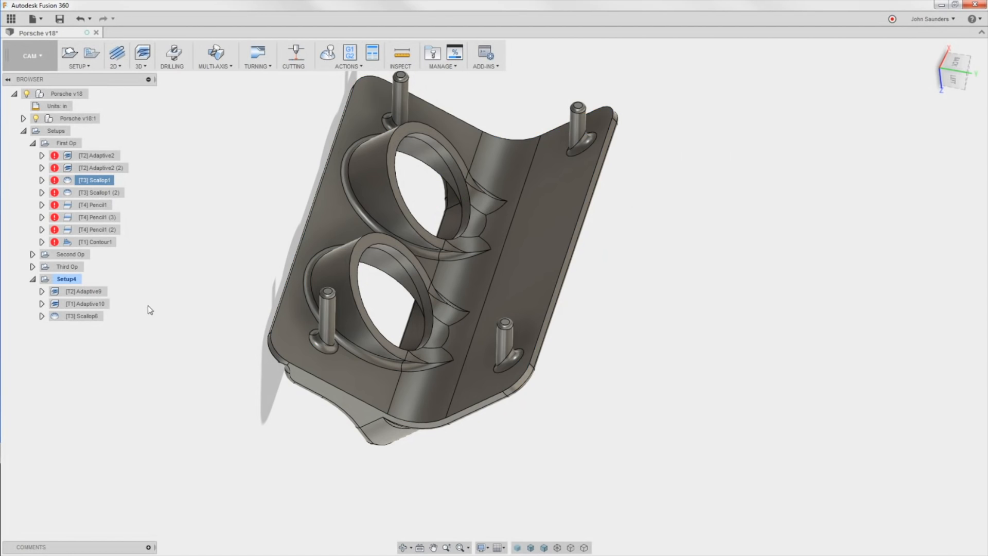
Step: Collapse First Op and edit Scallop6 in Setup4 to enable Avoid/Touch Surfaces in its geometry settings
{"action": "left_click", "coordinate": [95, 315]}
{"action": "left_click", "coordinate": [35, 144]}
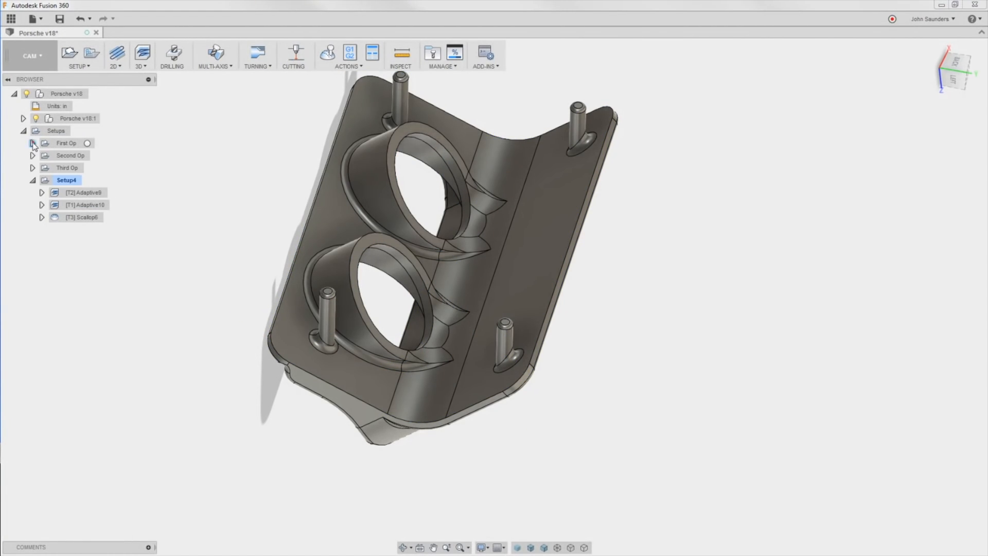
{"action": "right_click", "coordinate": [82, 218]}
{"action": "left_click", "coordinate": [94, 223]}
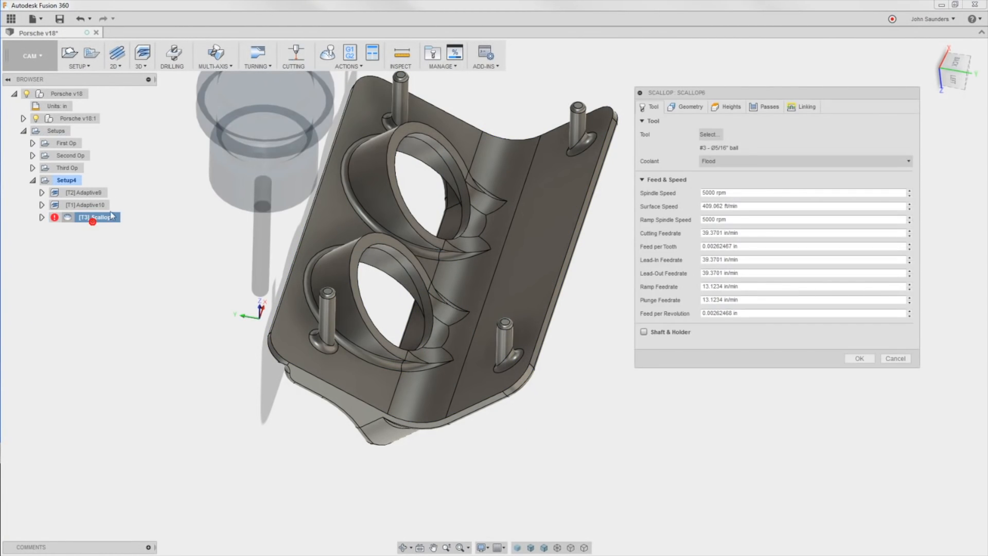
{"action": "left_click", "coordinate": [687, 107]}
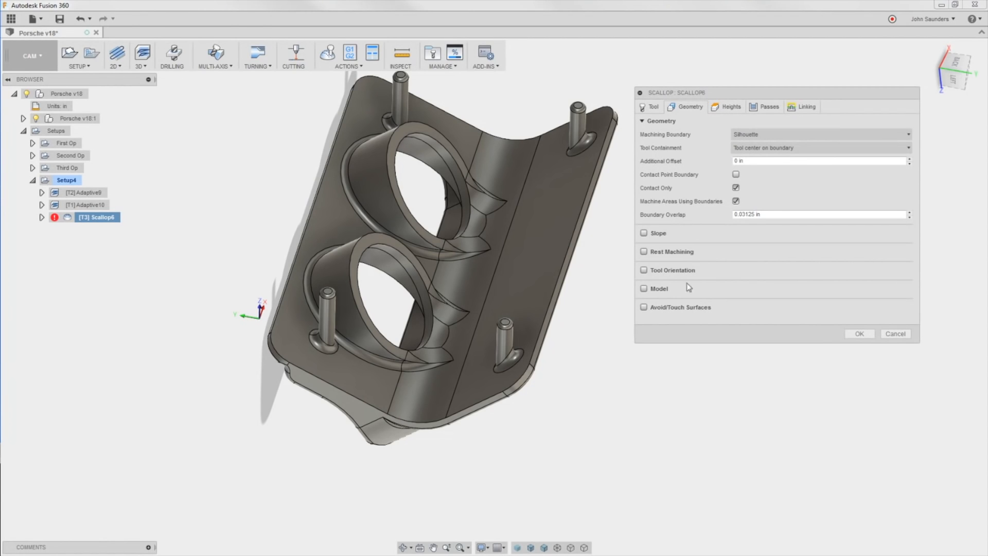
{"action": "left_click", "coordinate": [644, 308]}
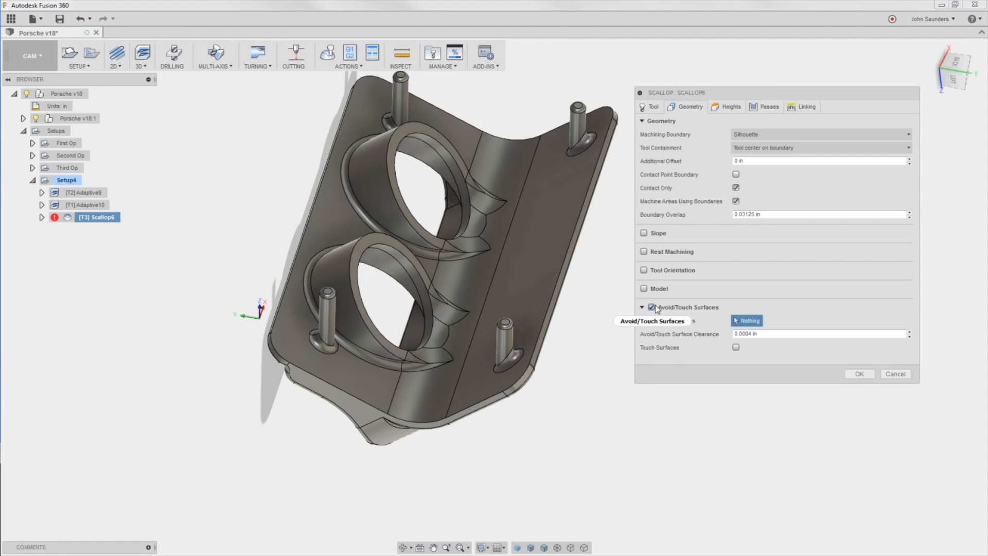
Step: Pick the plate's three inner faces with Touch Surfaces enabled, regenerate Scallop6, and view the part's inner side
{"action": "left_click", "coordinate": [558, 175]}
{"action": "left_click", "coordinate": [468, 135]}
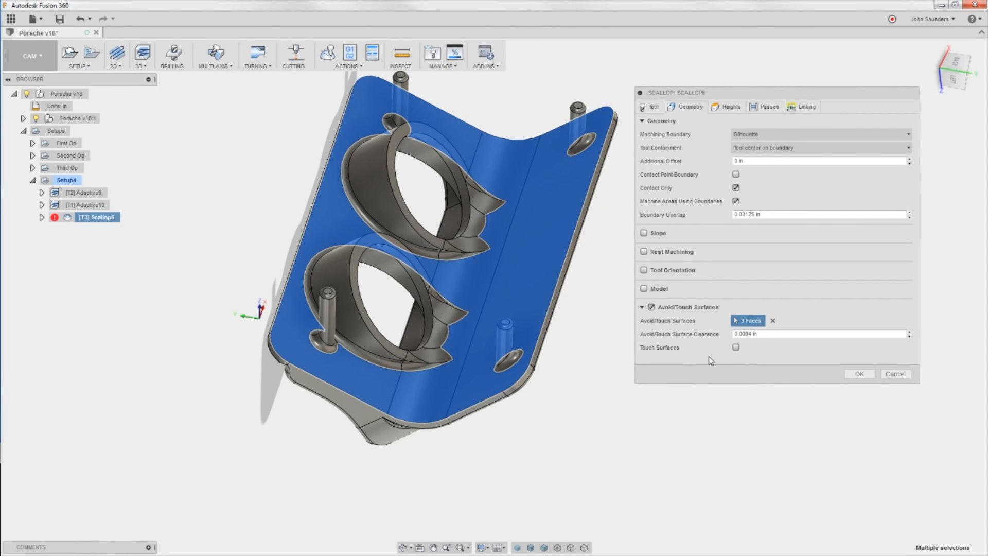
{"action": "left_click", "coordinate": [736, 347]}
{"action": "left_click", "coordinate": [848, 374]}
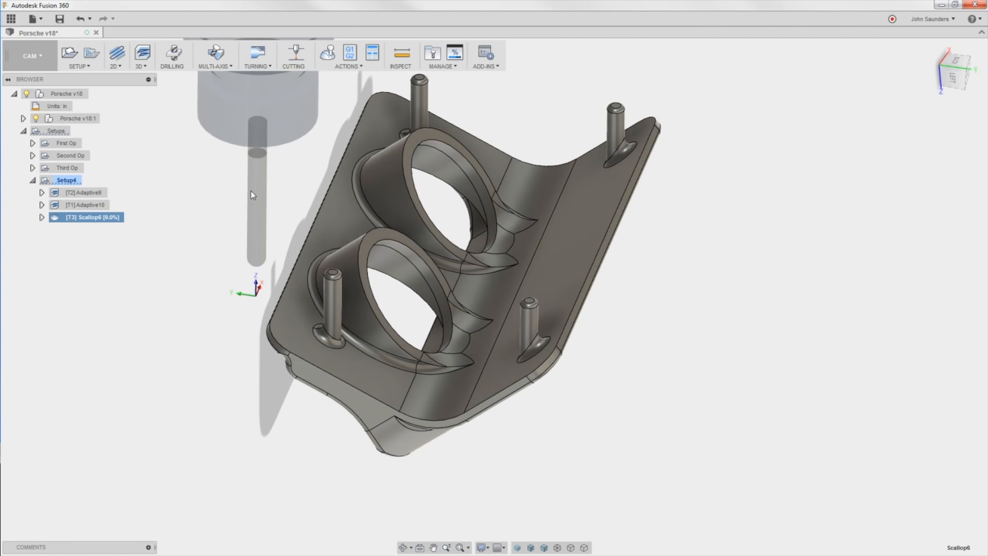
{"action": "middle_click_drag", "start_coordinate": [523, 227], "coordinate": [576, 258], "text": "shift"}
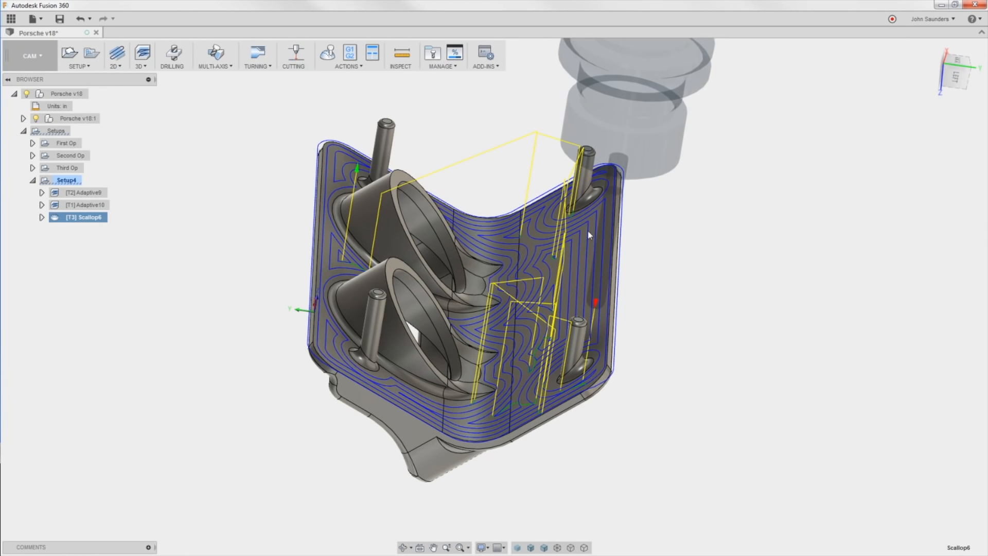
Step: Compare the Scallop1 toolpath in First Op with Setup4's Scallop6 toolpath over the plate's inner faces
{"action": "middle_click_drag", "start_coordinate": [587, 244], "coordinate": [568, 264], "text": "shift"}
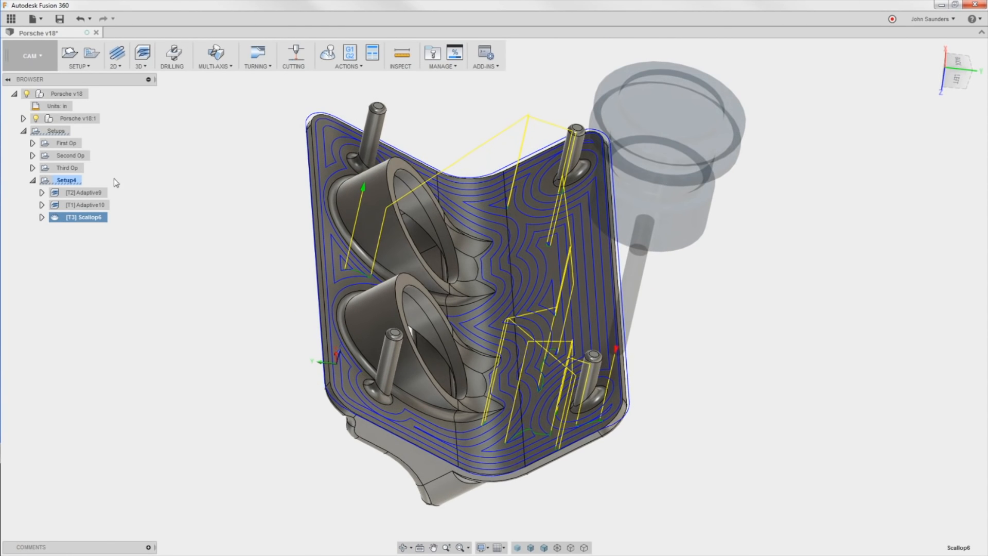
{"action": "left_click", "coordinate": [33, 143]}
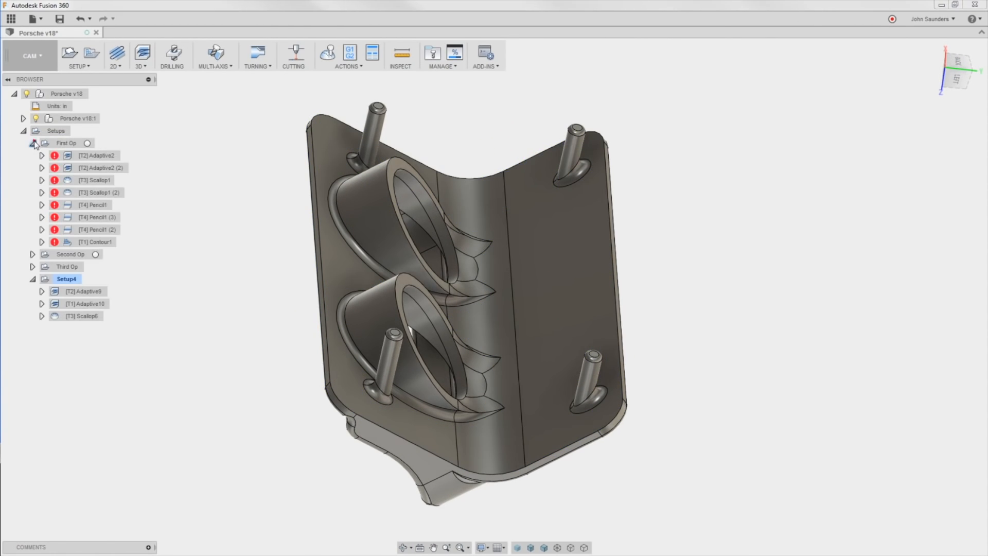
{"action": "left_click", "coordinate": [87, 181]}
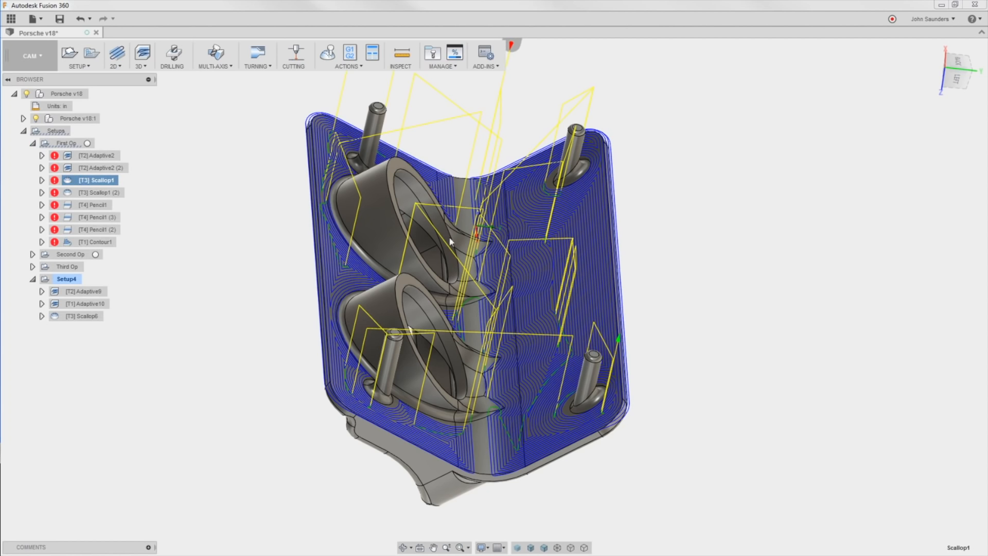
{"action": "left_click", "coordinate": [32, 143]}
{"action": "middle_click_drag", "start_coordinate": [520, 263], "coordinate": [510, 264], "text": "shift"}
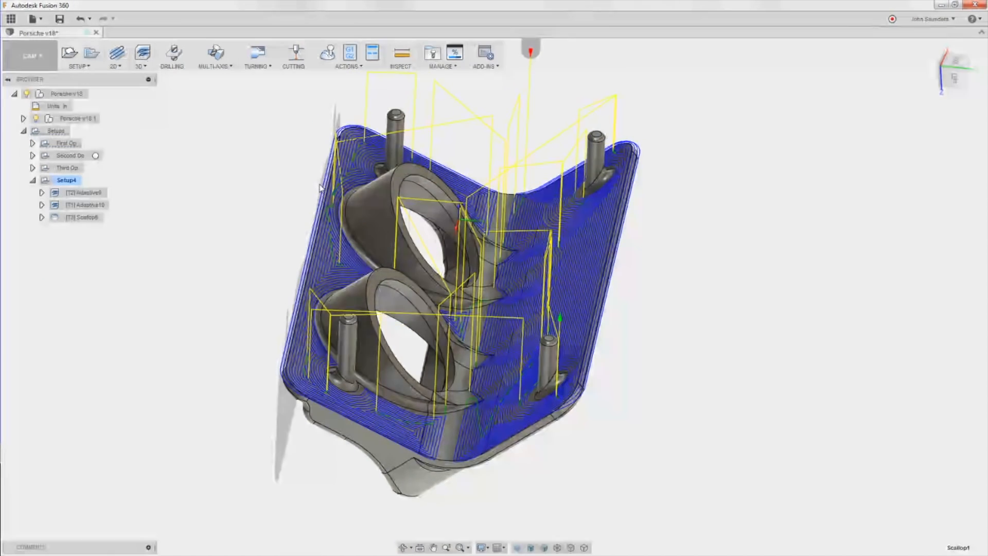
{"action": "left_click", "coordinate": [82, 217]}
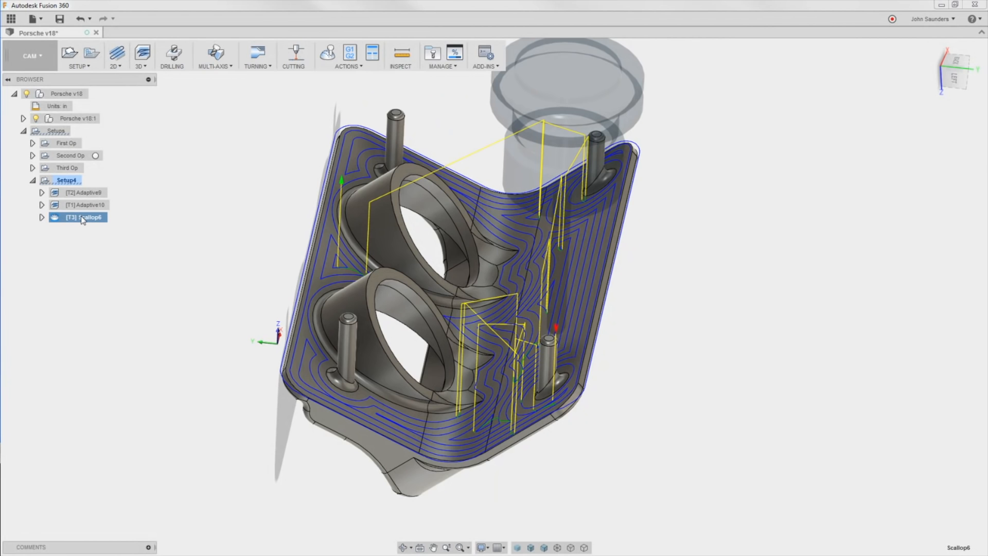
{"action": "middle_click_drag", "start_coordinate": [330, 288], "coordinate": [415, 288], "text": "shift"}
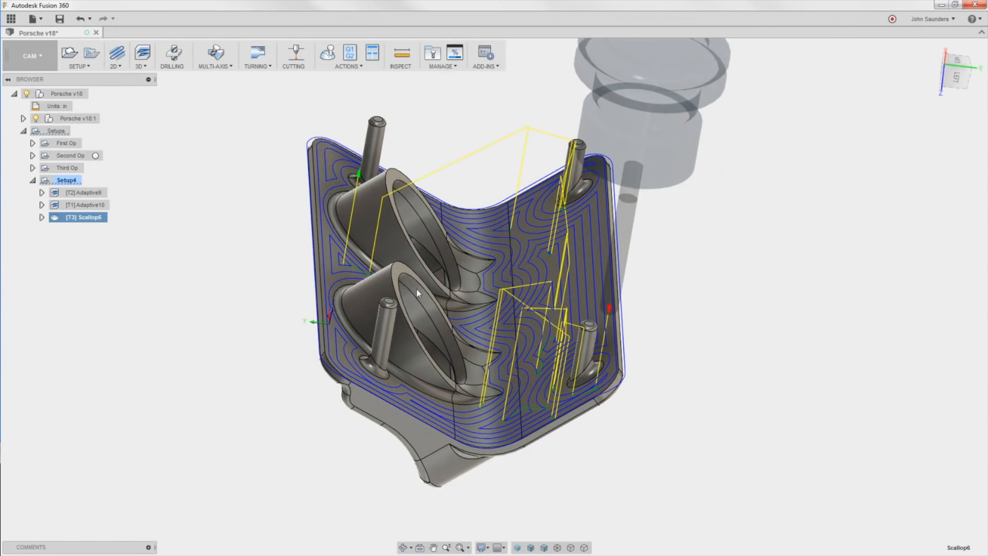
Step: Set the stepover of Scallop6 in Setup4 to 0.05 in and regenerate its toolpath
{"action": "right_click", "coordinate": [100, 218]}
{"action": "left_click", "coordinate": [125, 221]}
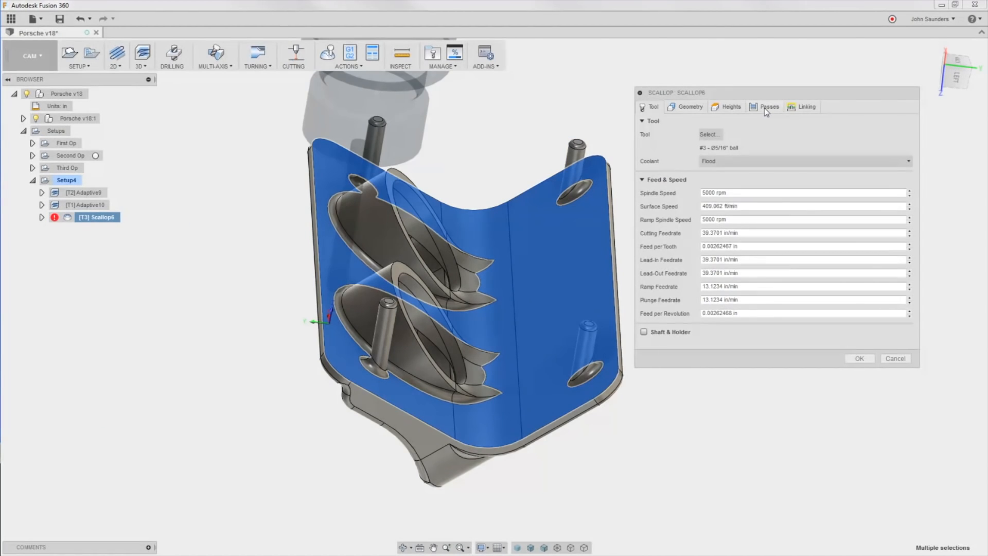
{"action": "left_click", "coordinate": [766, 108]}
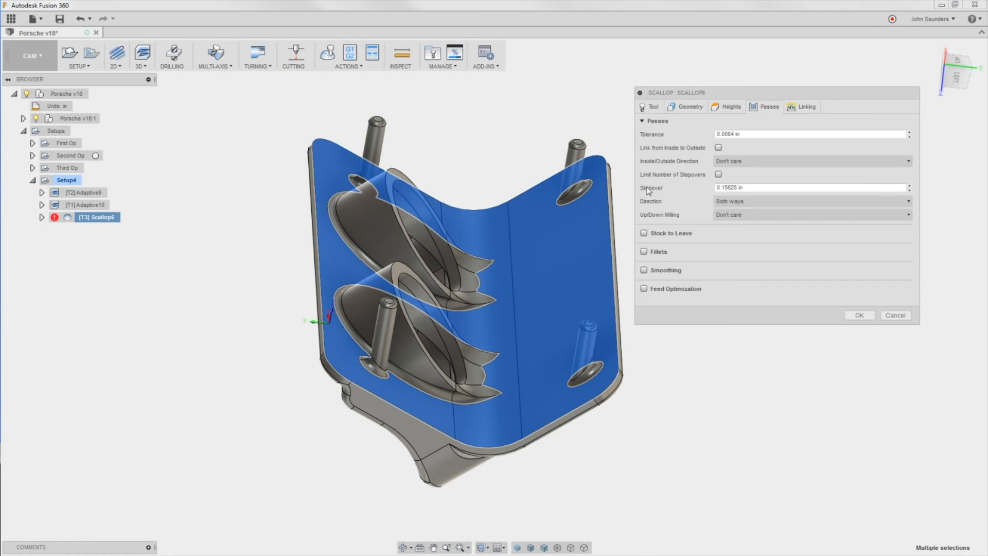
{"action": "left_click", "coordinate": [728, 188]}
{"action": "key", "text": "ctrl+a"}
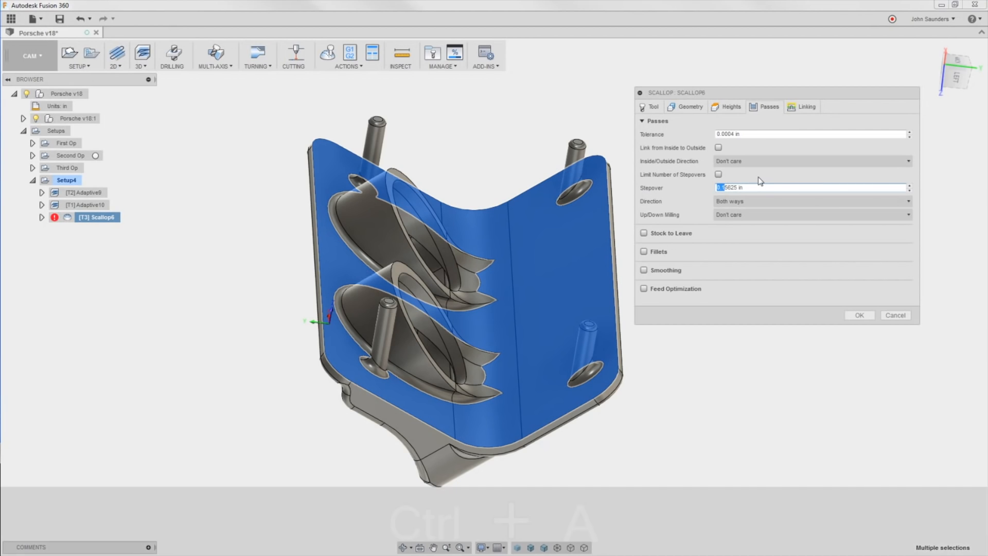
{"action": "key", "text": "Delete"}
{"action": "type", "text": "0.05"}
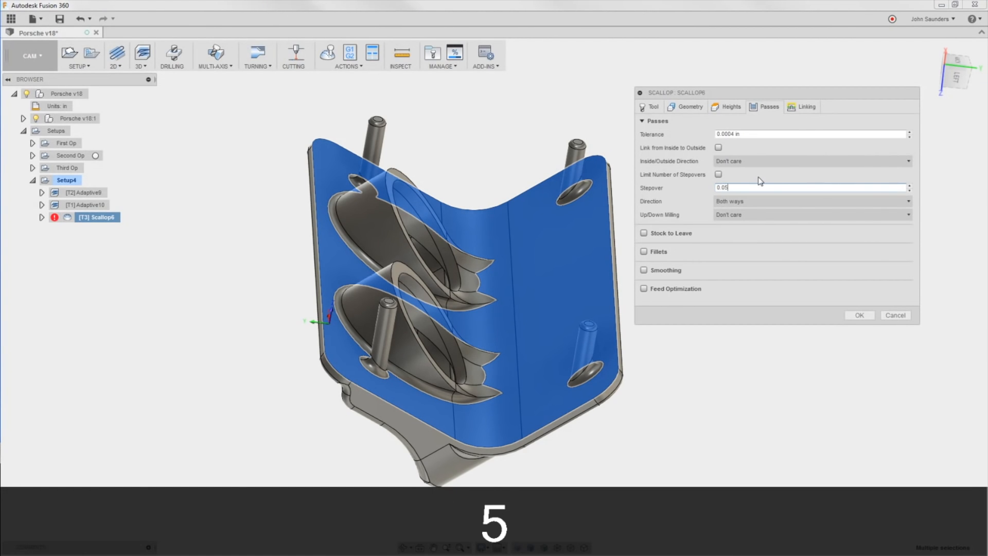
{"action": "left_click", "coordinate": [857, 314]}
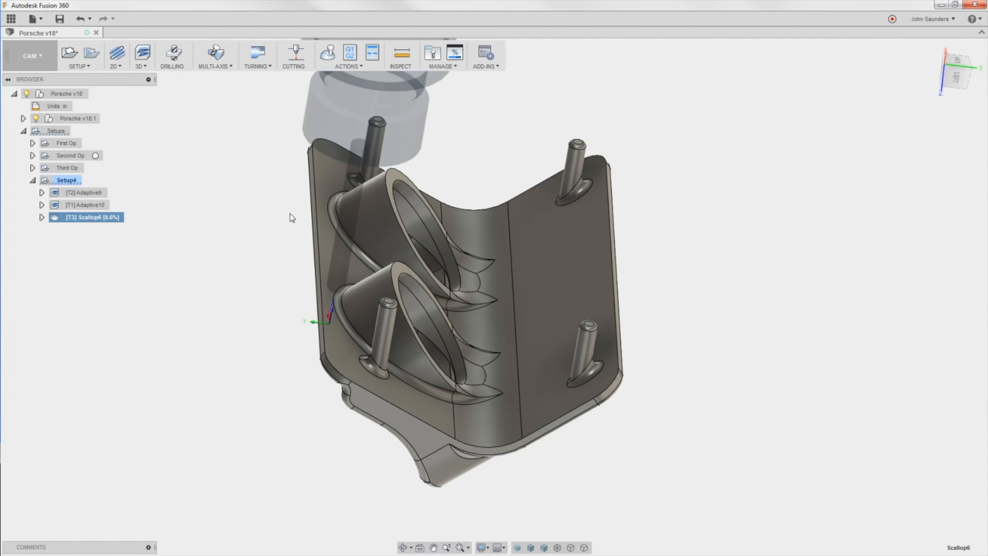
{"action": "key", "text": "ctrl+g"}
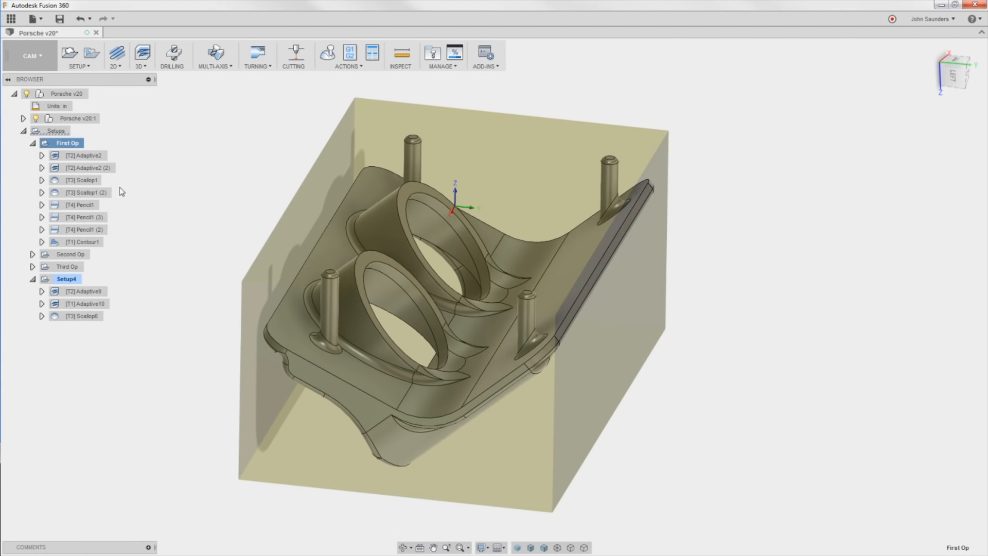
Step: Review the Scallop1 and Scallop1 (2) toolpaths in First Op and open the geometry settings of Scallop1 (2)
{"action": "left_click", "coordinate": [89, 181]}
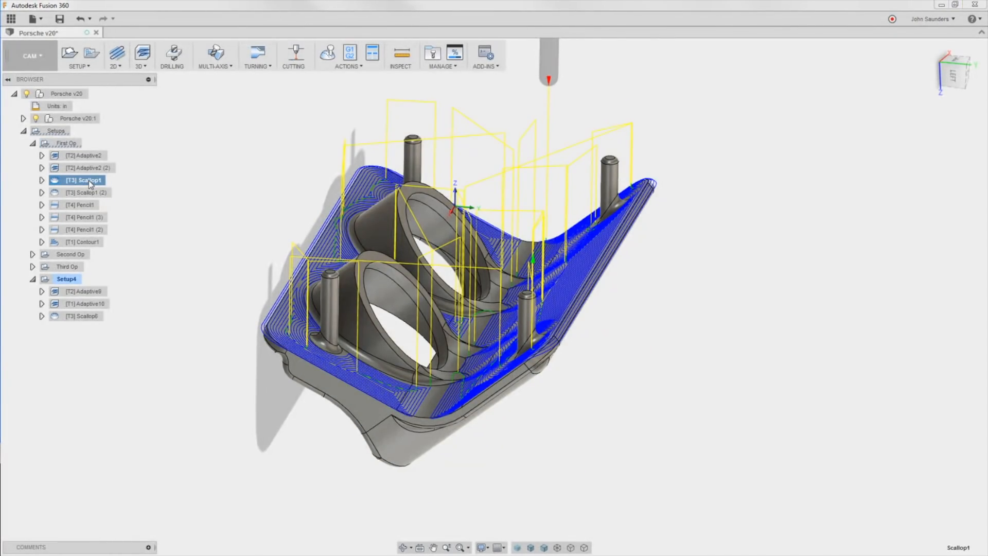
{"action": "left_click", "coordinate": [91, 192]}
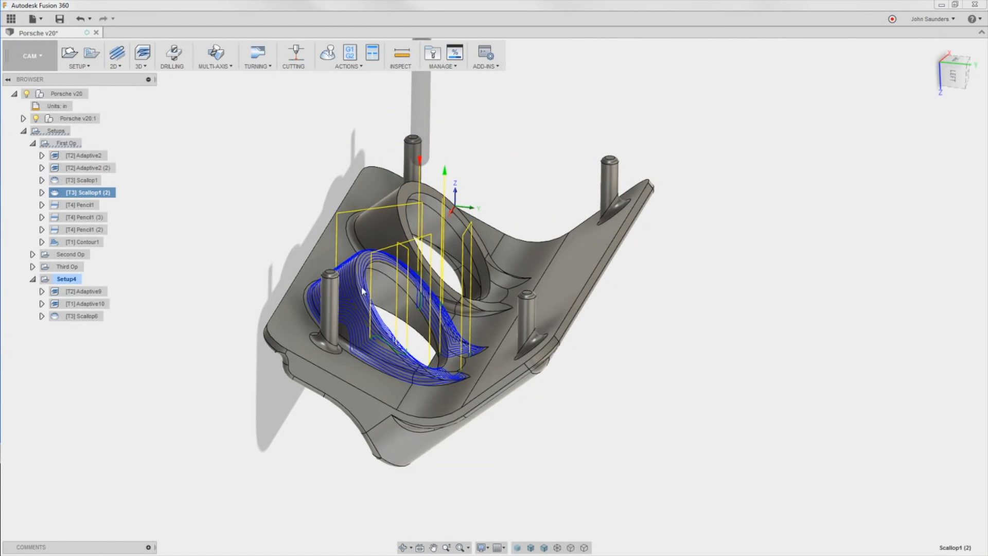
{"action": "middle_click_drag", "start_coordinate": [362, 291], "coordinate": [338, 289], "text": "shift"}
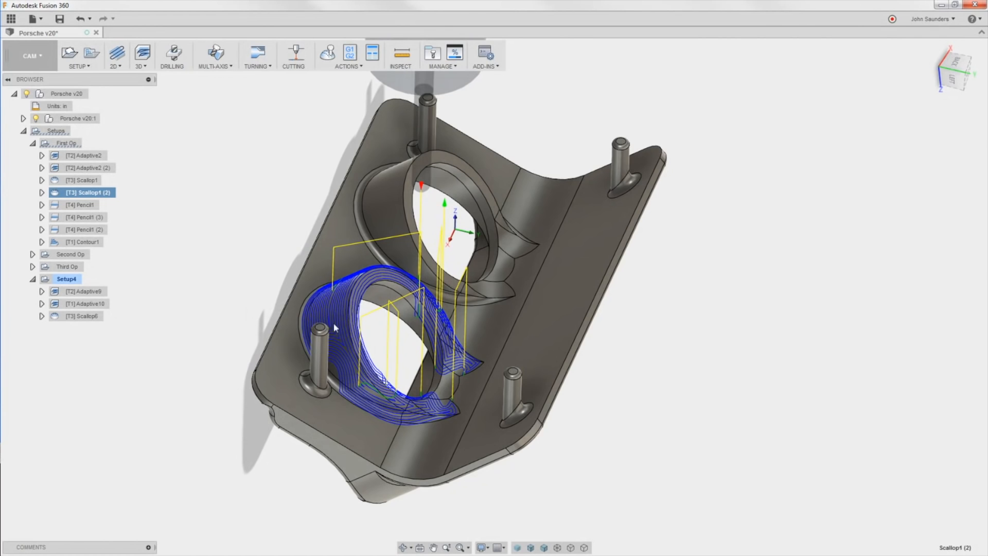
{"action": "right_click", "coordinate": [112, 191]}
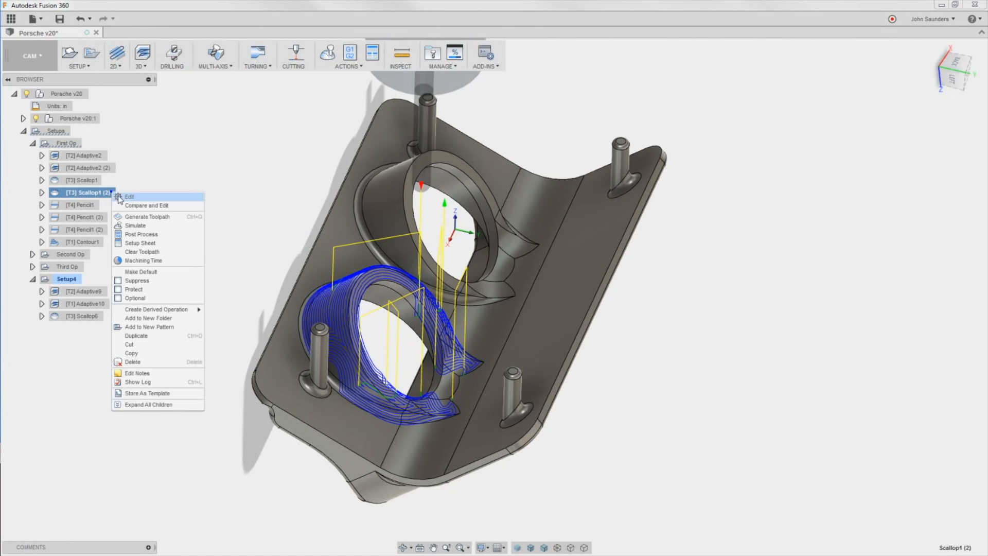
{"action": "left_click", "coordinate": [122, 197]}
{"action": "left_click", "coordinate": [686, 109]}
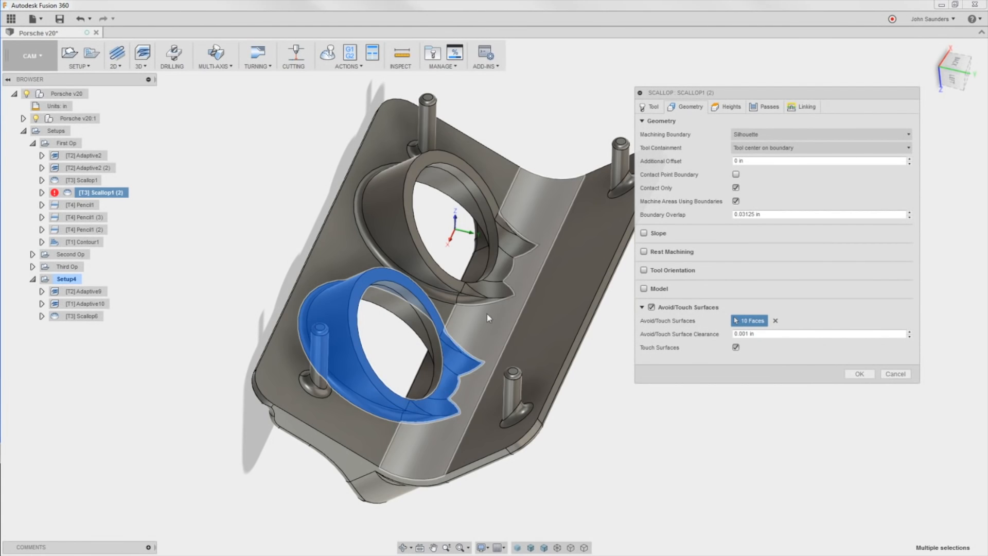
Step: Clear the touch surfaces of Scallop1 (2), try re-picking the near ring's outer wall and fillet faces, and discard the edit
{"action": "left_click", "coordinate": [774, 321]}
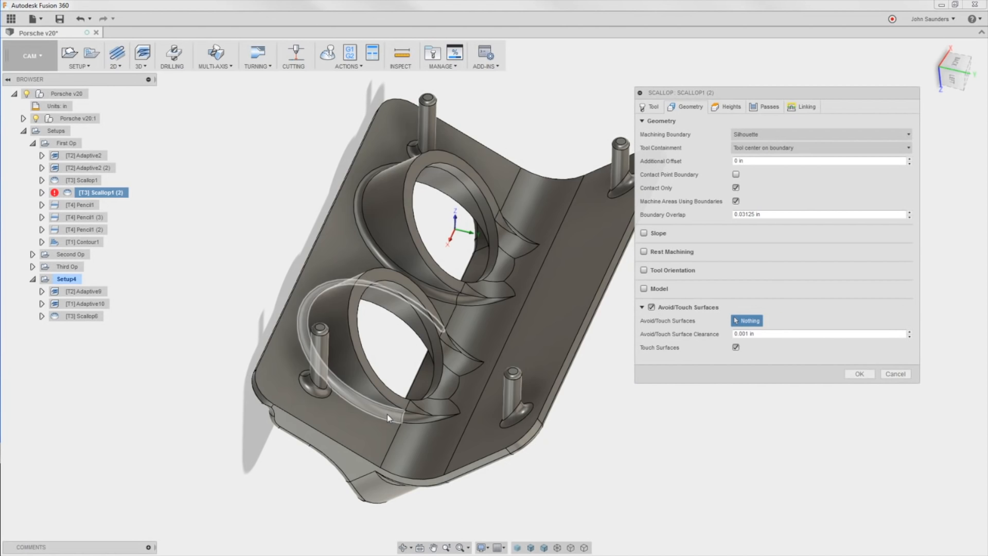
{"action": "left_click", "coordinate": [386, 412]}
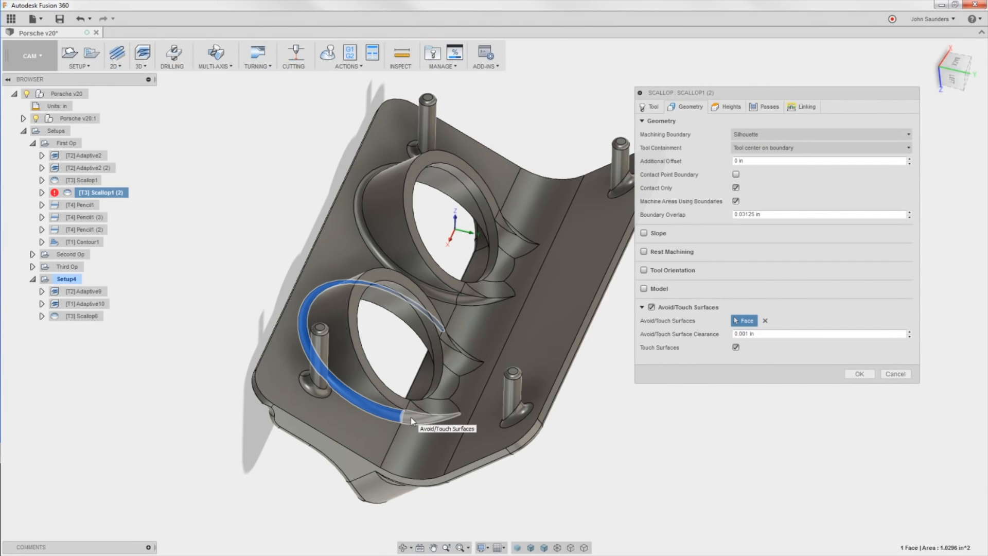
{"action": "left_click", "coordinate": [411, 417]}
{"action": "left_click", "coordinate": [348, 351]}
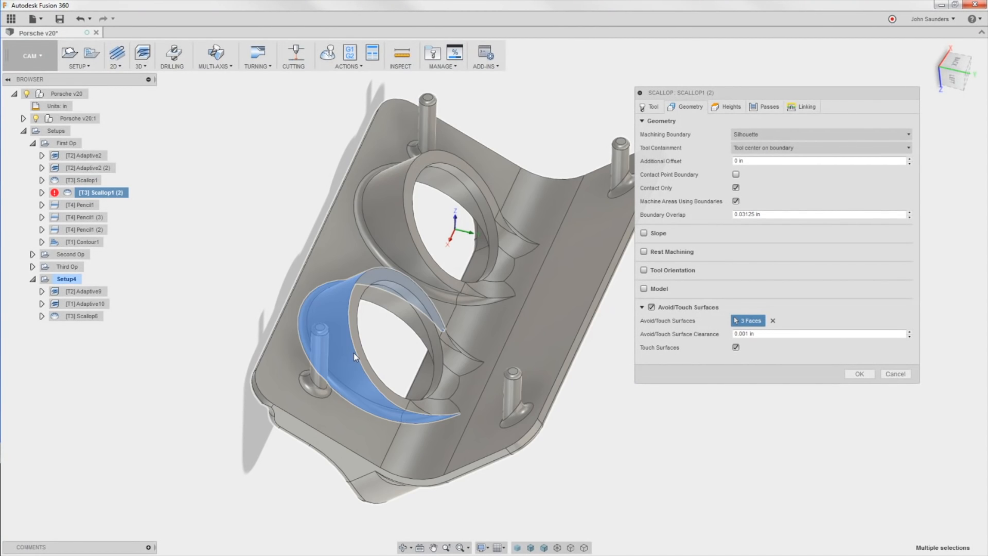
{"action": "left_click", "coordinate": [353, 353]}
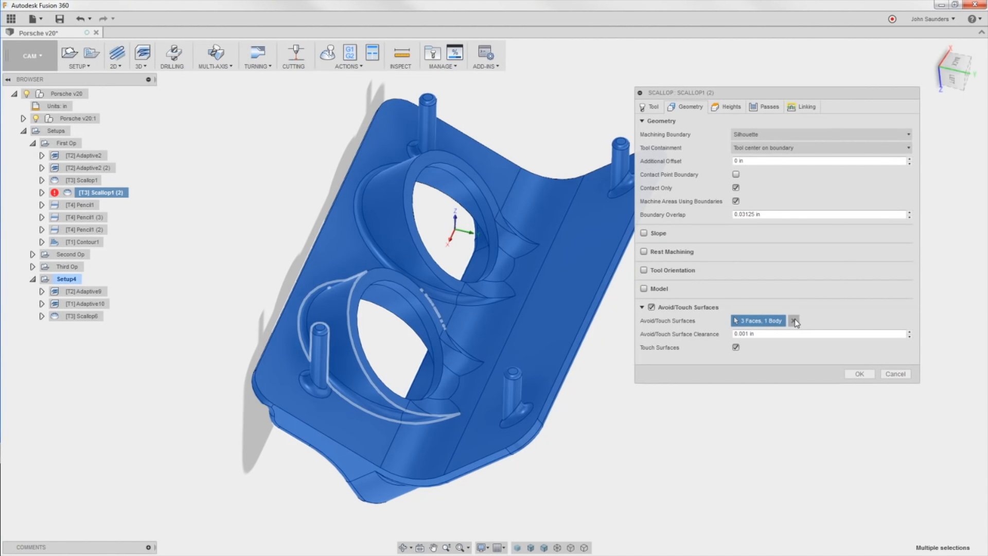
{"action": "left_click", "coordinate": [895, 374]}
Step: Examine how the Pencil1 and Pencil1 (3) toolpaths in First Op follow the fillets at the bases of the tall posts
{"action": "left_click", "coordinate": [74, 205]}
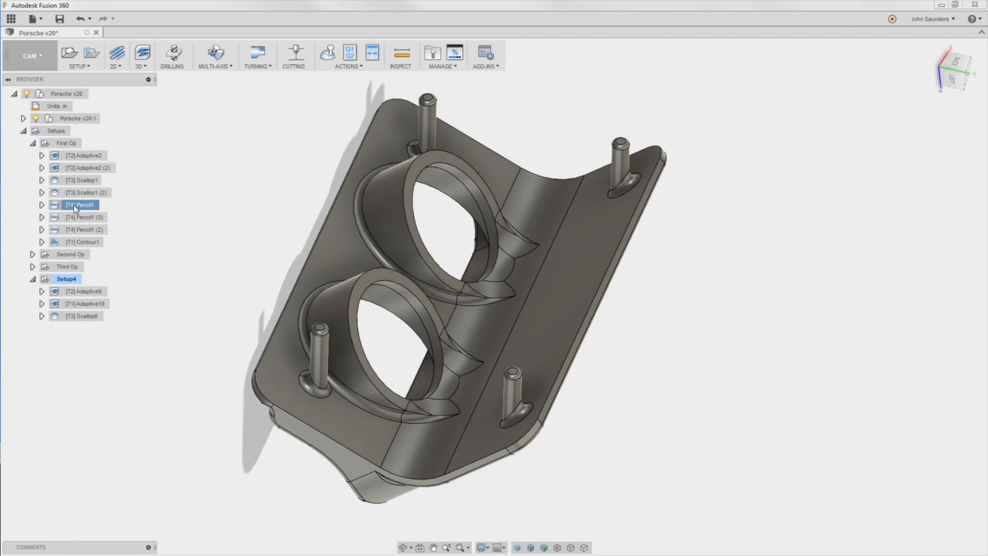
{"action": "mouse_move", "coordinate": [254, 232]}
{"action": "middle_mouse_down", "text": "shift"}
{"action": "mouse_move", "coordinate": [252, 175]}
{"action": "mouse_move", "coordinate": [235, 214]}
{"action": "mouse_move", "coordinate": [268, 196]}
{"action": "middle_mouse_up", "text": "shift"}
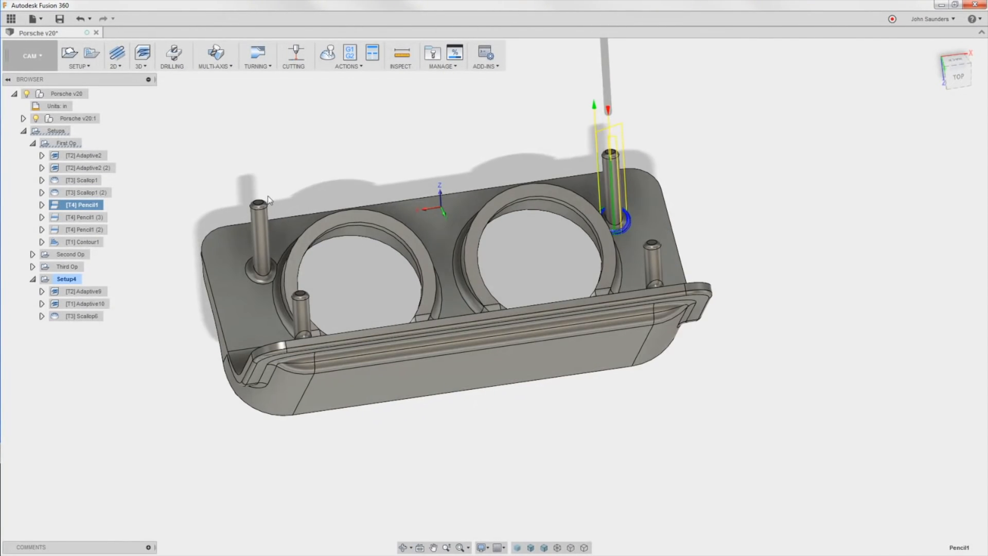
{"action": "scroll", "coordinate": [400, 258], "scroll_direction": "up", "scroll_amount": 3}
{"action": "middle_click_drag", "start_coordinate": [399, 258], "coordinate": [605, 208]}
{"action": "scroll", "coordinate": [604, 208], "scroll_direction": "down", "scroll_amount": 3}
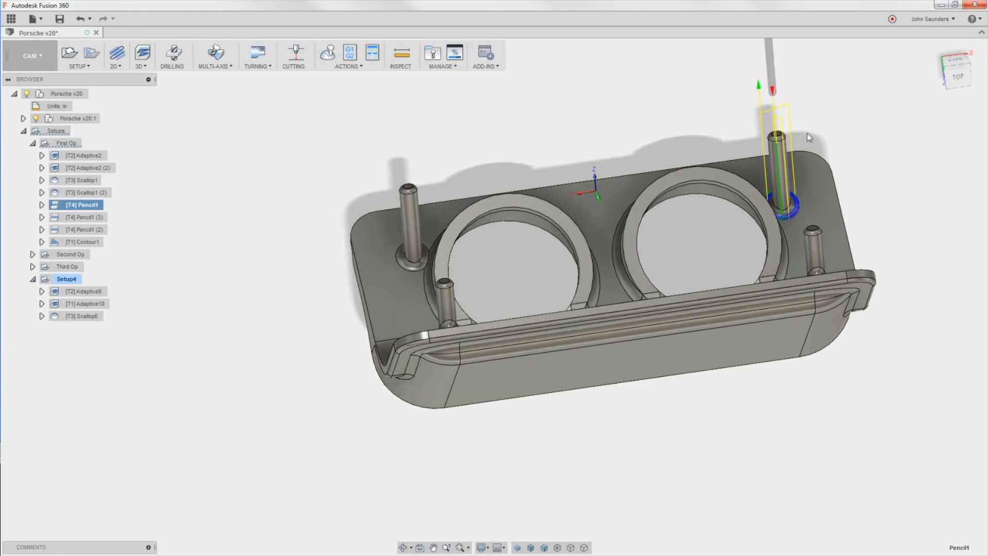
{"action": "middle_click_drag", "start_coordinate": [807, 132], "coordinate": [716, 179]}
{"action": "middle_click_drag", "start_coordinate": [744, 233], "coordinate": [730, 249], "text": "shift"}
{"action": "scroll", "coordinate": [730, 249], "scroll_direction": "up", "scroll_amount": 4}
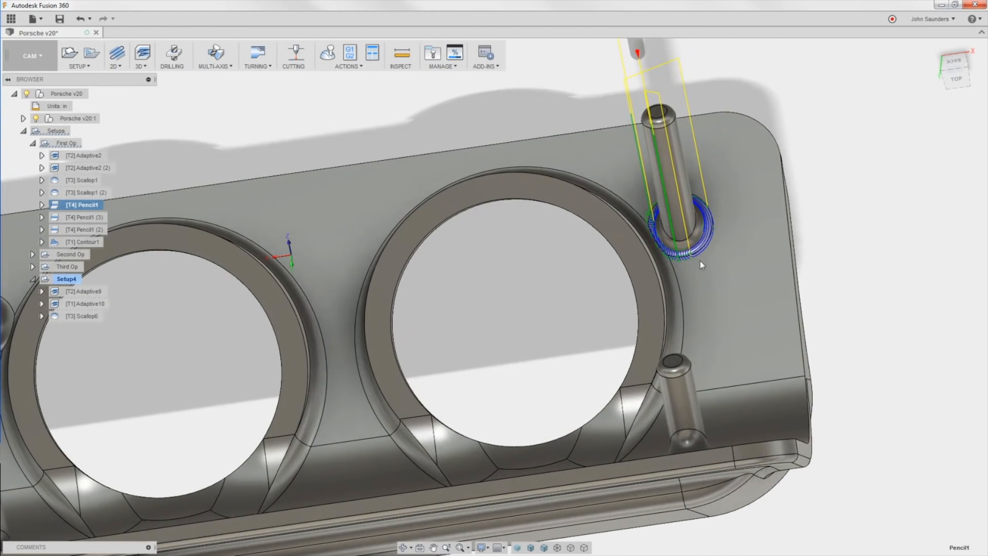
{"action": "scroll", "coordinate": [714, 259], "scroll_direction": "up", "scroll_amount": 2}
{"action": "scroll", "coordinate": [671, 257], "scroll_direction": "down", "scroll_amount": 2}
{"action": "mouse_move", "coordinate": [645, 229]}
{"action": "middle_mouse_down", "text": "shift"}
{"action": "mouse_move", "coordinate": [688, 234]}
{"action": "mouse_move", "coordinate": [772, 219]}
{"action": "middle_mouse_up", "text": "shift"}
{"action": "scroll", "coordinate": [650, 234], "scroll_direction": "down", "scroll_amount": 2}
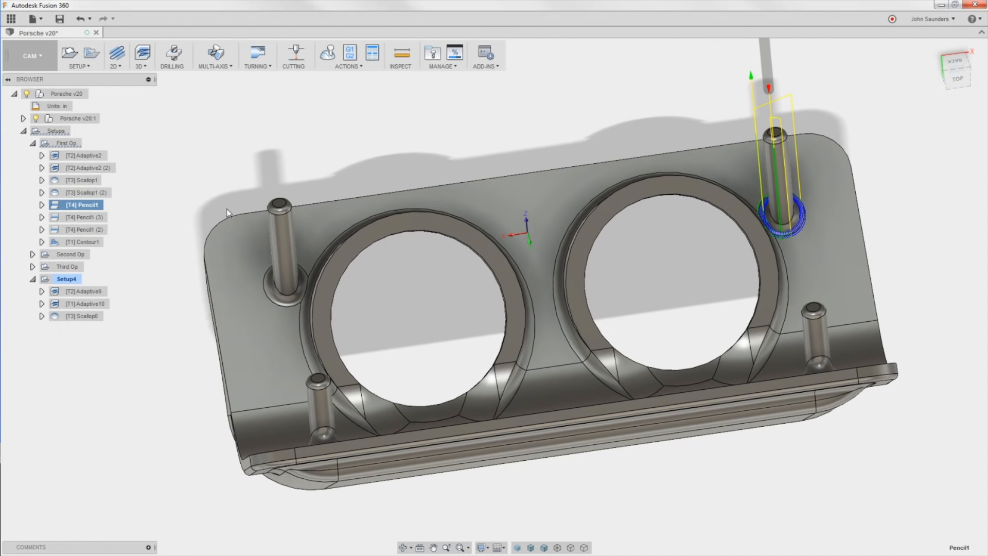
{"action": "left_click", "coordinate": [76, 217]}
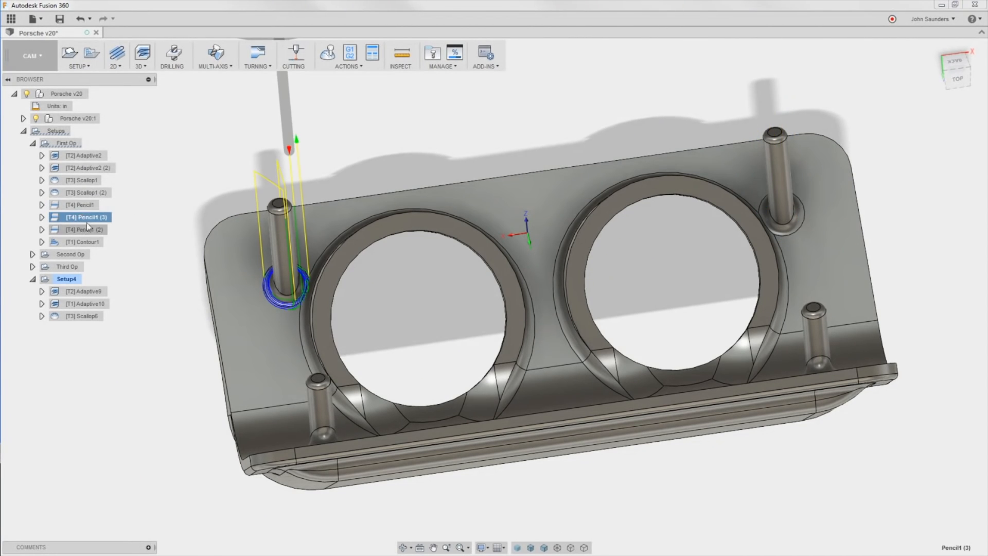
{"action": "left_click", "coordinate": [160, 151]}
Step: Add a 3D Pencil operation to Setup4 using tool #4, the 1/8" ball end mill
{"action": "left_click", "coordinate": [67, 282]}
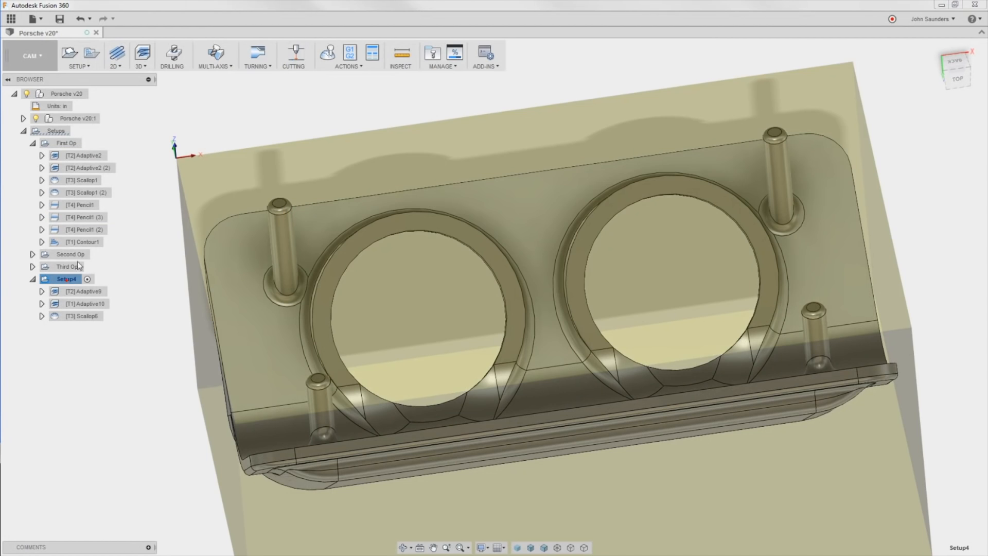
{"action": "left_click", "coordinate": [142, 67]}
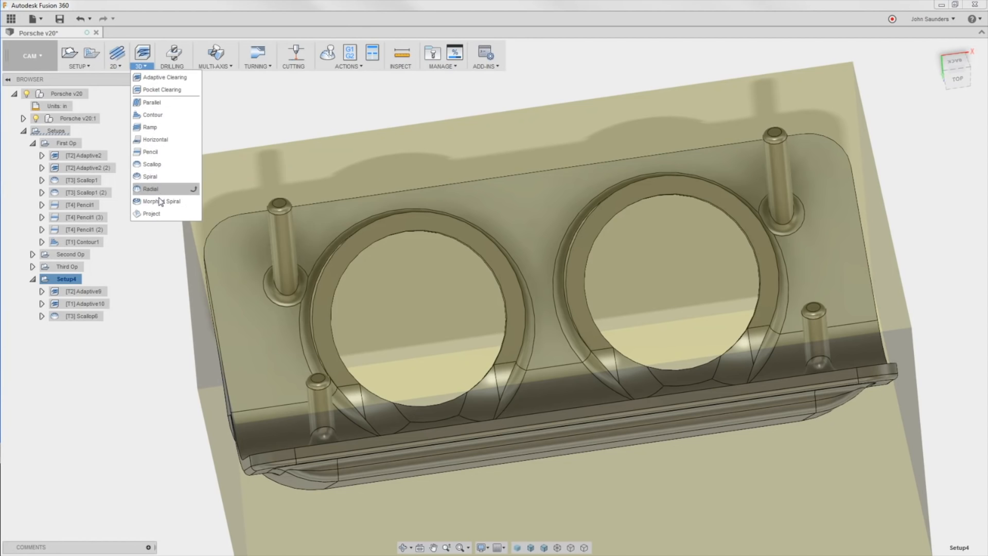
{"action": "left_click", "coordinate": [156, 153]}
{"action": "left_click", "coordinate": [713, 133]}
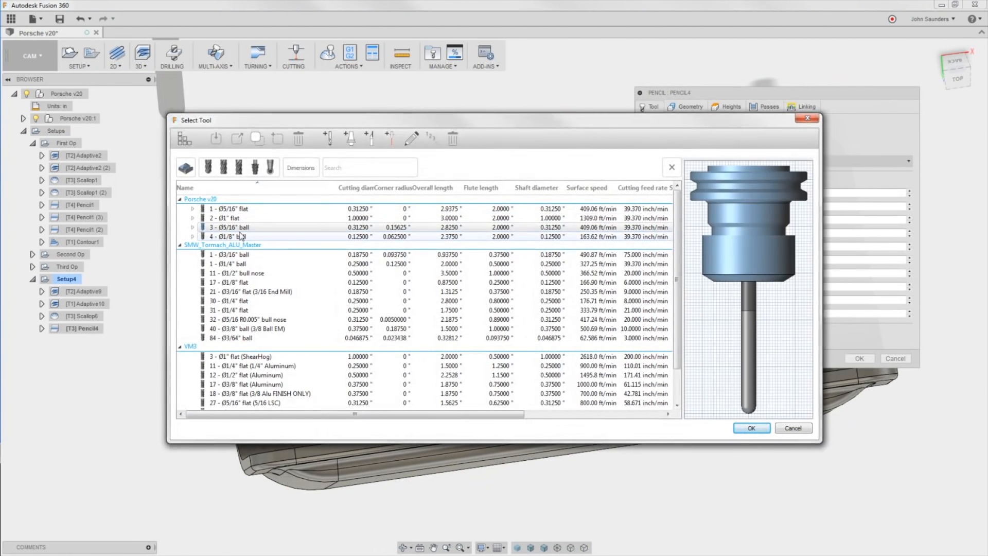
{"action": "left_click", "coordinate": [288, 232]}
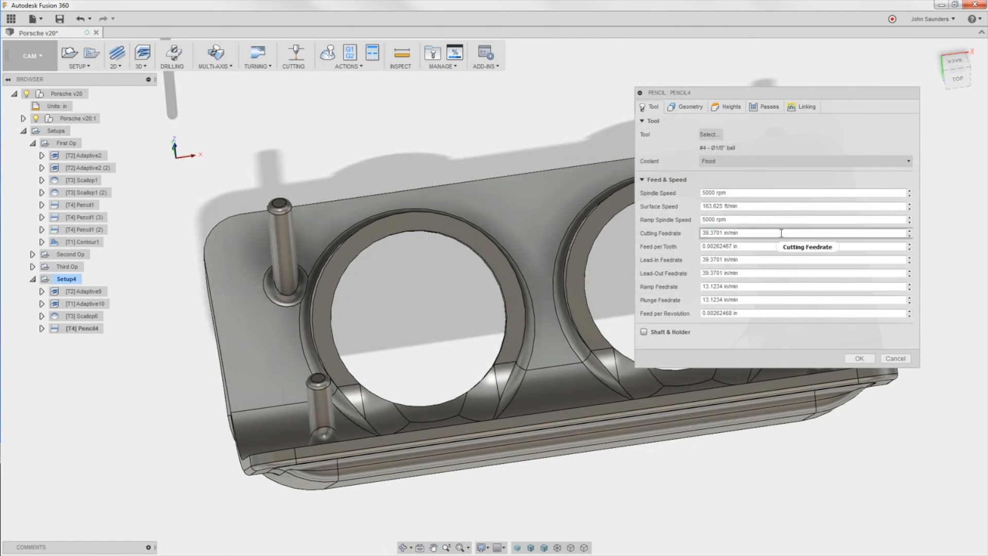
Step: Check the cutter dimensions of the 1/8" ball end mill in the tool library and close it without changes
{"action": "left_click", "coordinate": [709, 134]}
{"action": "left_click", "coordinate": [246, 238]}
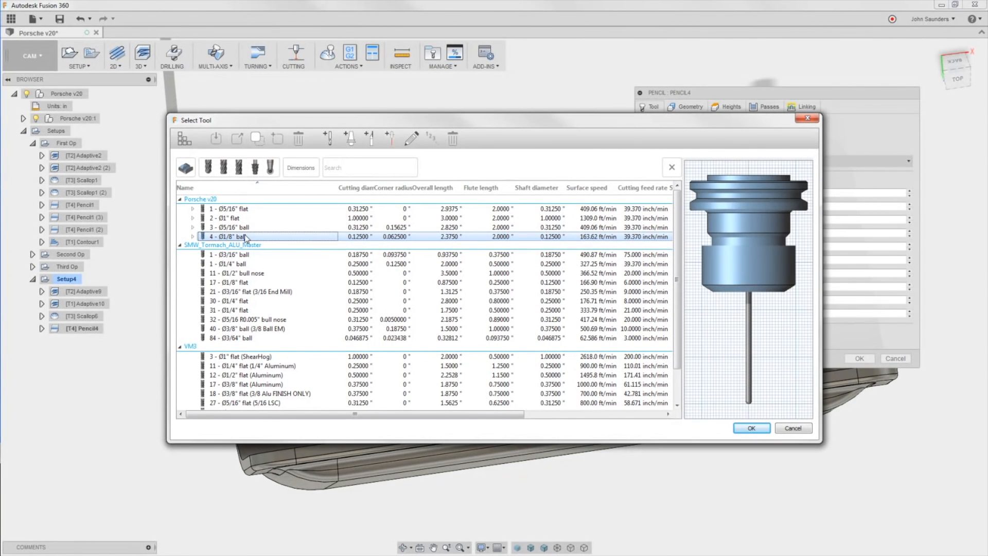
{"action": "right_click", "coordinate": [246, 238]}
{"action": "left_click", "coordinate": [278, 266]}
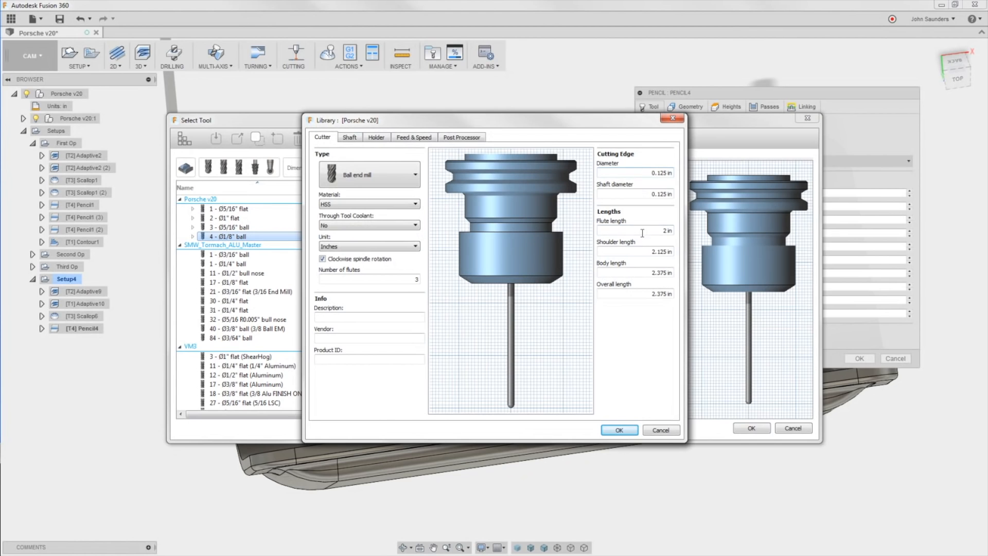
{"action": "left_click", "coordinate": [641, 231]}
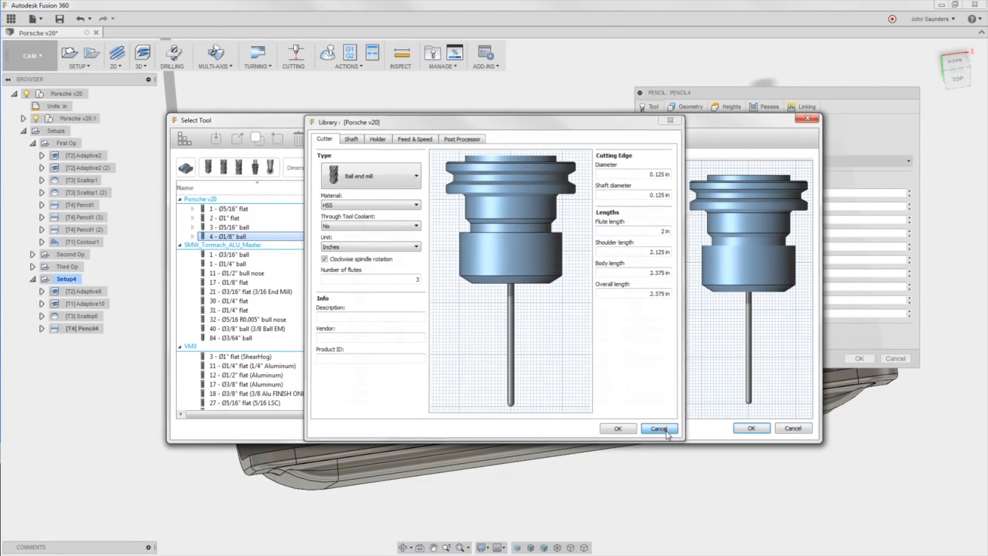
{"action": "left_click", "coordinate": [669, 431]}
{"action": "left_click", "coordinate": [793, 432]}
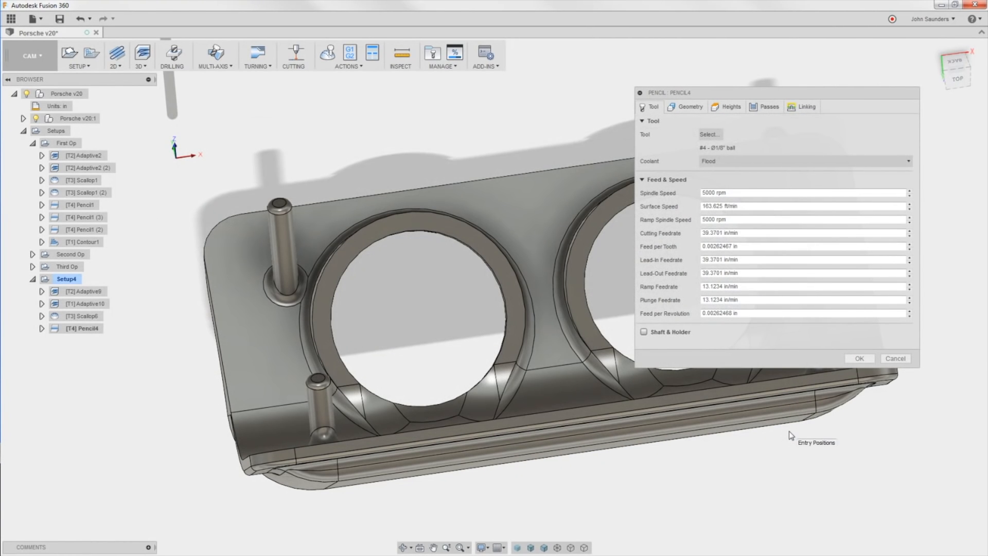
Step: Generate the new Pencil4 toolpath with the default silhouette boundary and inspect it around the rings and posts
{"action": "left_click", "coordinate": [685, 106]}
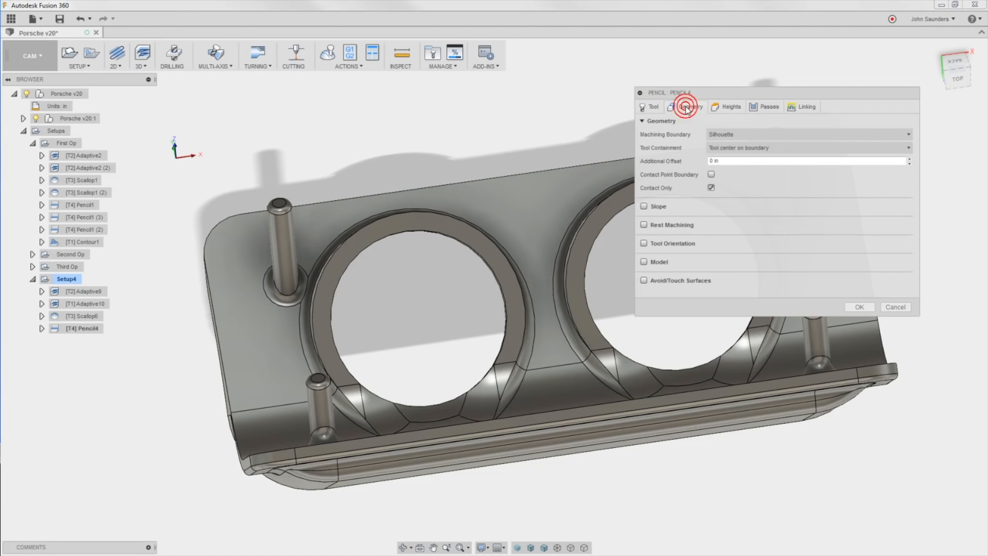
{"action": "left_click", "coordinate": [859, 307]}
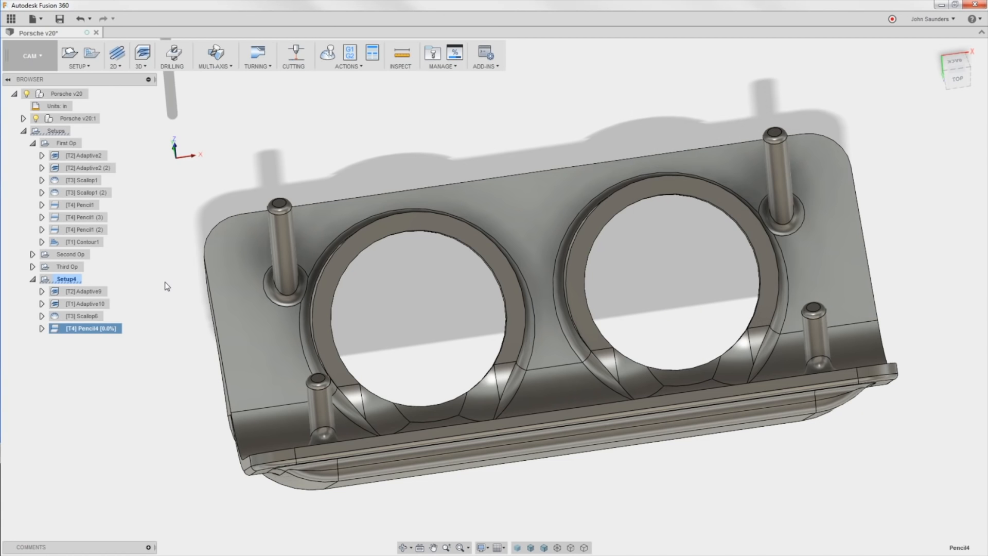
{"action": "mouse_move", "coordinate": [168, 287]}
{"action": "middle_mouse_down", "text": "shift"}
{"action": "mouse_move", "coordinate": [196, 265]}
{"action": "mouse_move", "coordinate": [171, 267]}
{"action": "middle_mouse_up", "text": "shift"}
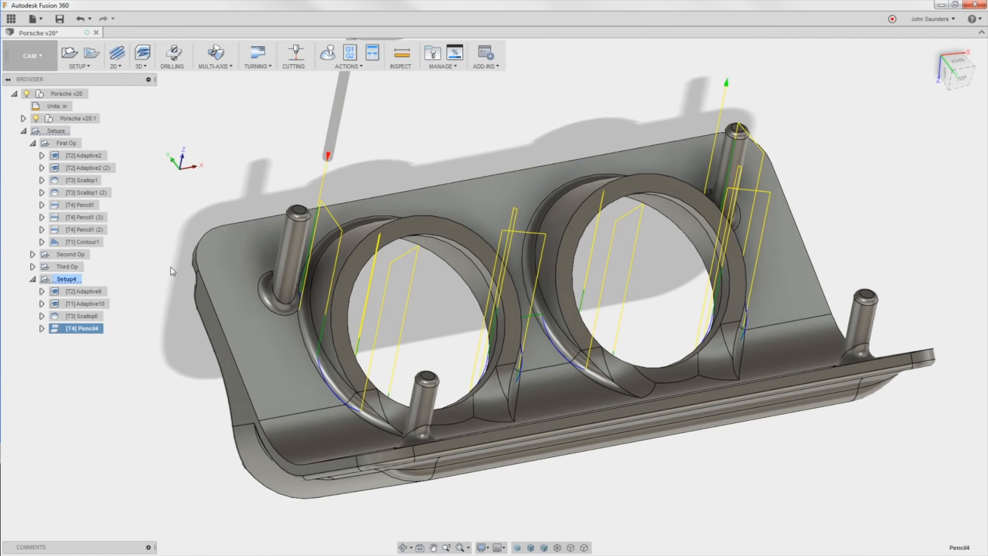
{"action": "mouse_move", "coordinate": [173, 302]}
{"action": "middle_mouse_down", "text": "shift"}
{"action": "mouse_move", "coordinate": [164, 315]}
{"action": "mouse_move", "coordinate": [134, 298]}
{"action": "middle_mouse_up", "text": "shift"}
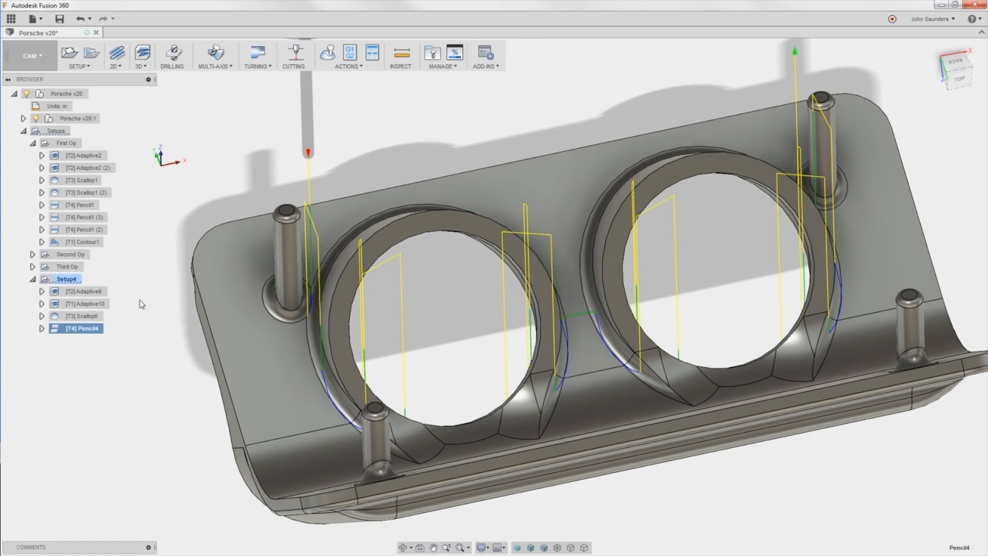
{"action": "scroll", "coordinate": [294, 319], "scroll_direction": "up", "scroll_amount": 5}
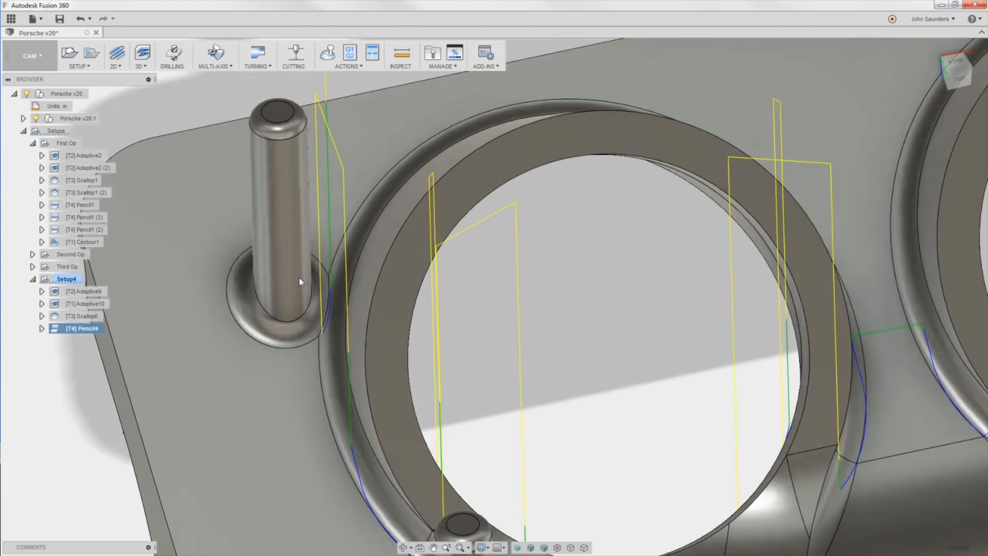
Step: Restrict Pencil4 to a touch surface, the fillet face at the base of the left tall post, and inspect the regenerated toolpath
{"action": "right_click", "coordinate": [113, 325]}
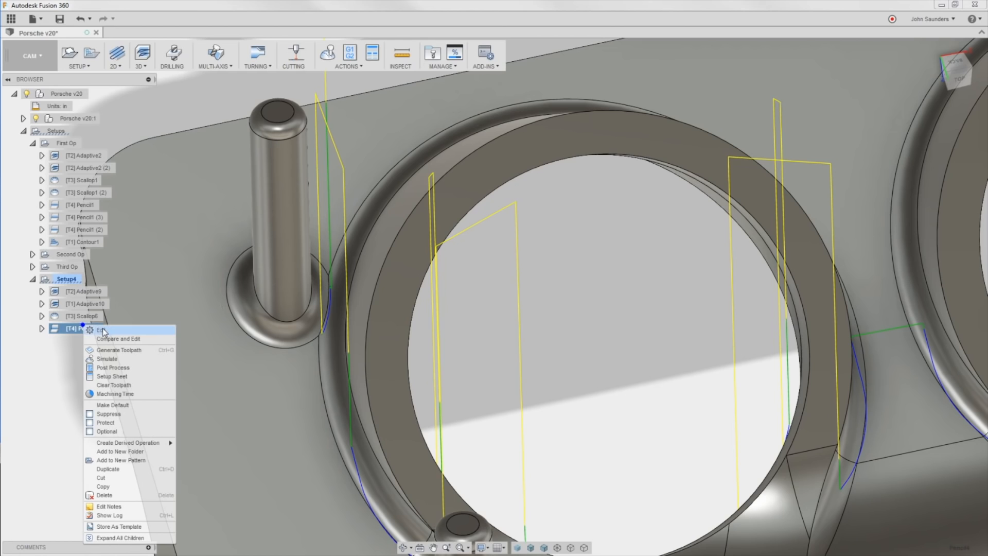
{"action": "left_click", "coordinate": [128, 338]}
{"action": "left_click", "coordinate": [687, 107]}
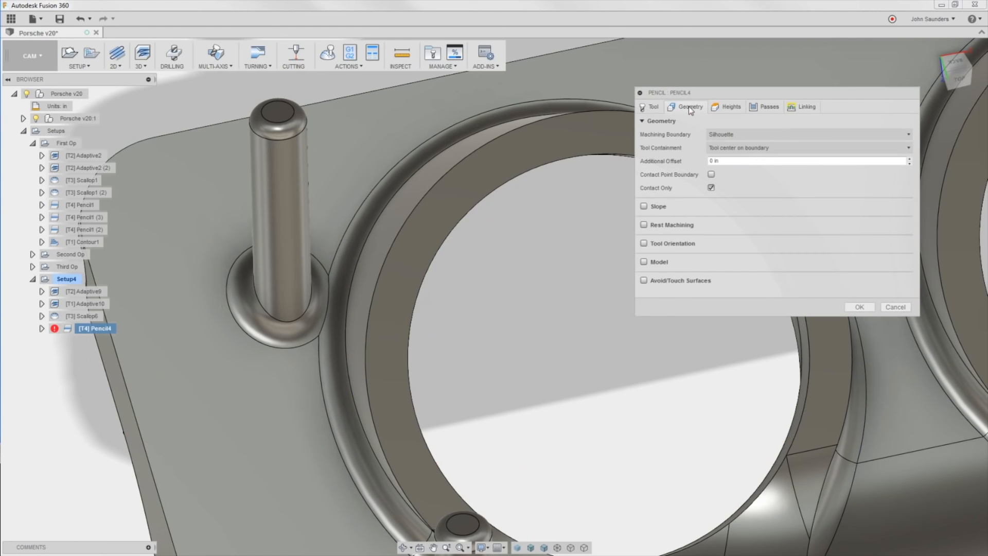
{"action": "left_click", "coordinate": [644, 281]}
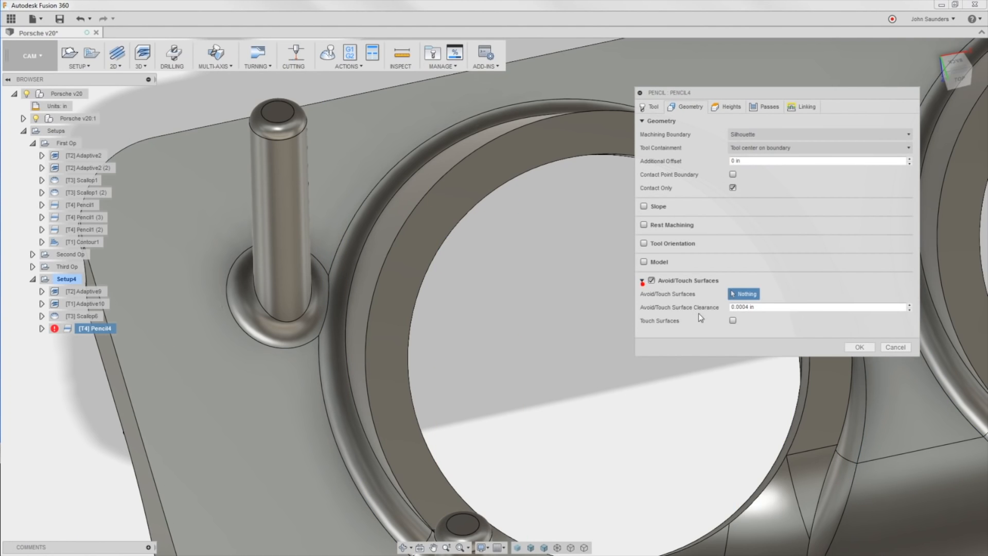
{"action": "left_click", "coordinate": [732, 321]}
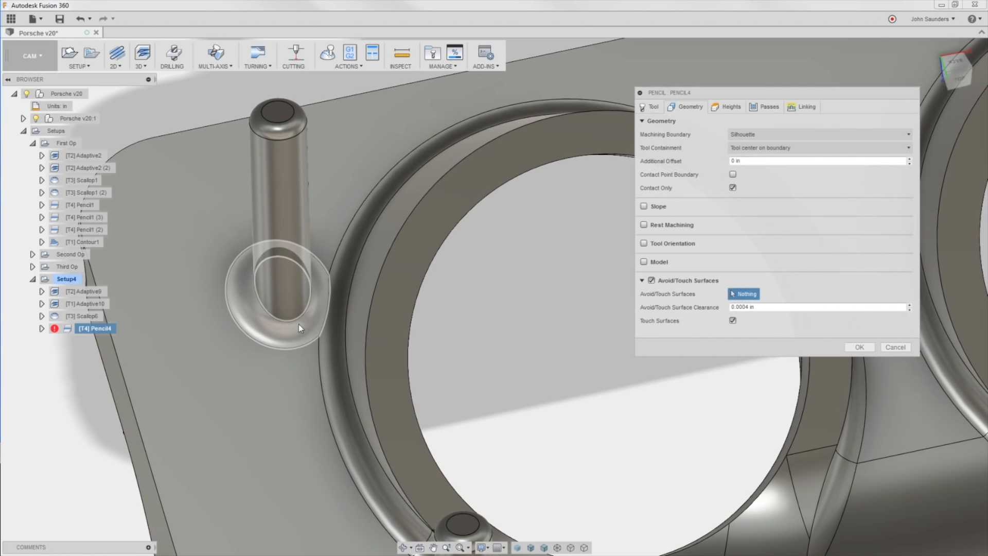
{"action": "left_click", "coordinate": [301, 328]}
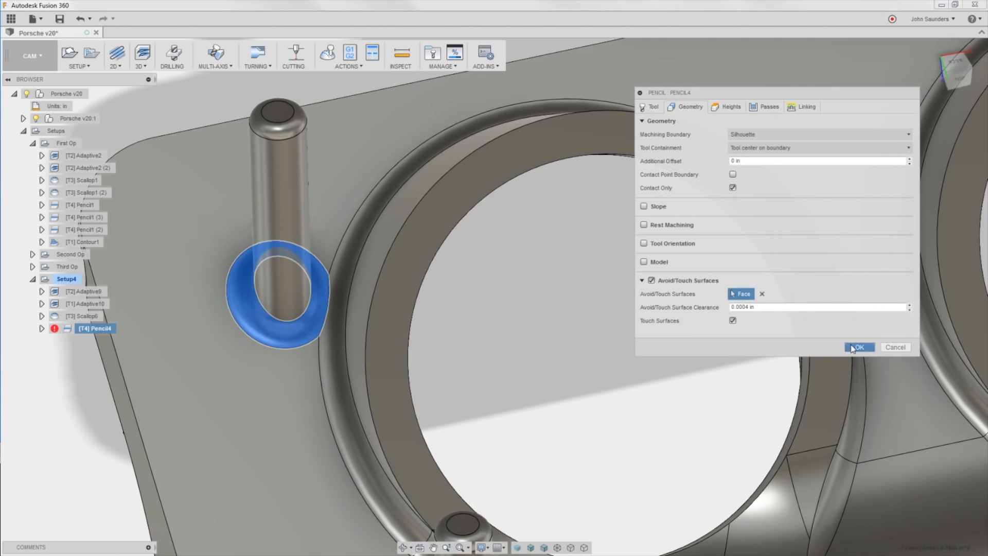
{"action": "left_click", "coordinate": [859, 346]}
{"action": "scroll", "coordinate": [186, 379], "scroll_direction": "down", "scroll_amount": 5}
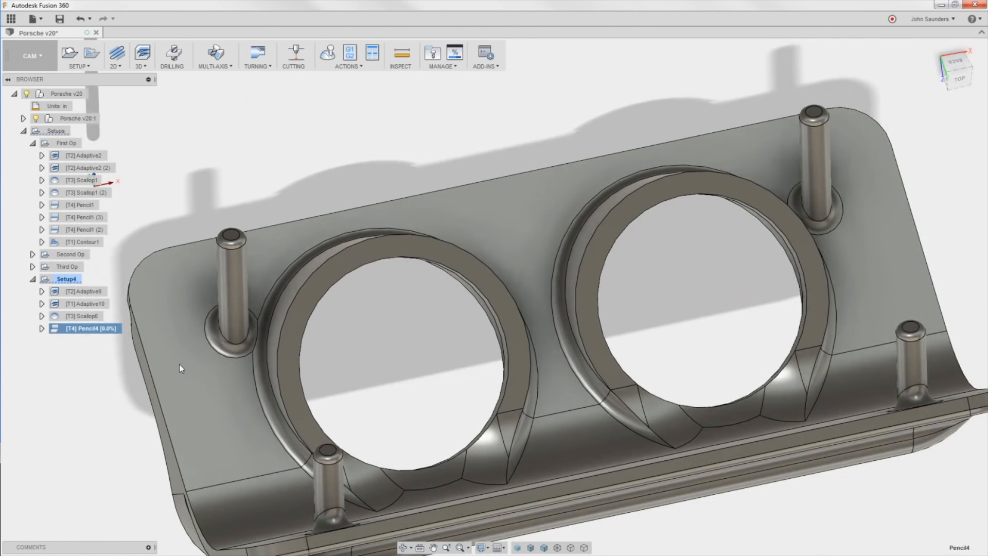
{"action": "scroll", "coordinate": [186, 359], "scroll_direction": "up", "scroll_amount": 5}
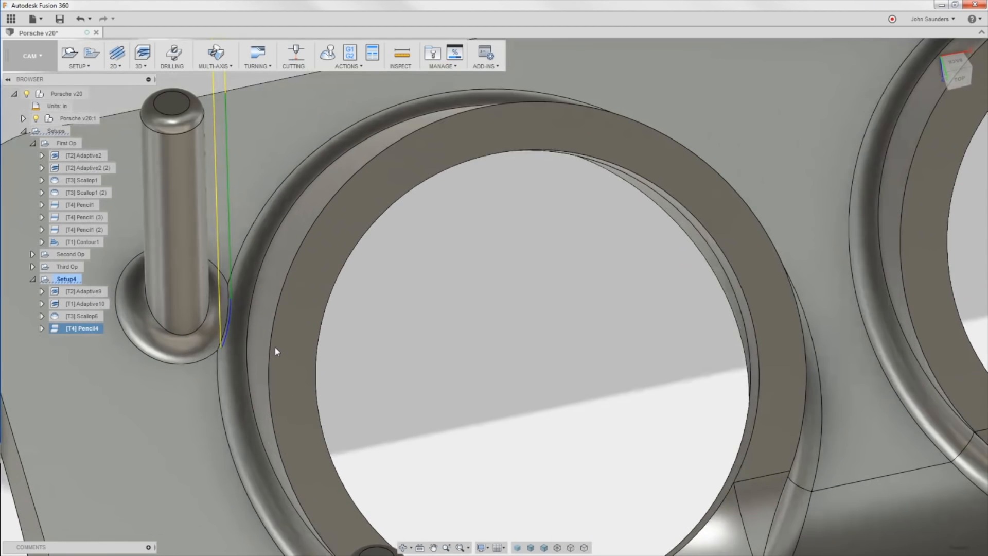
{"action": "scroll", "coordinate": [225, 327], "scroll_direction": "down", "scroll_amount": 5}
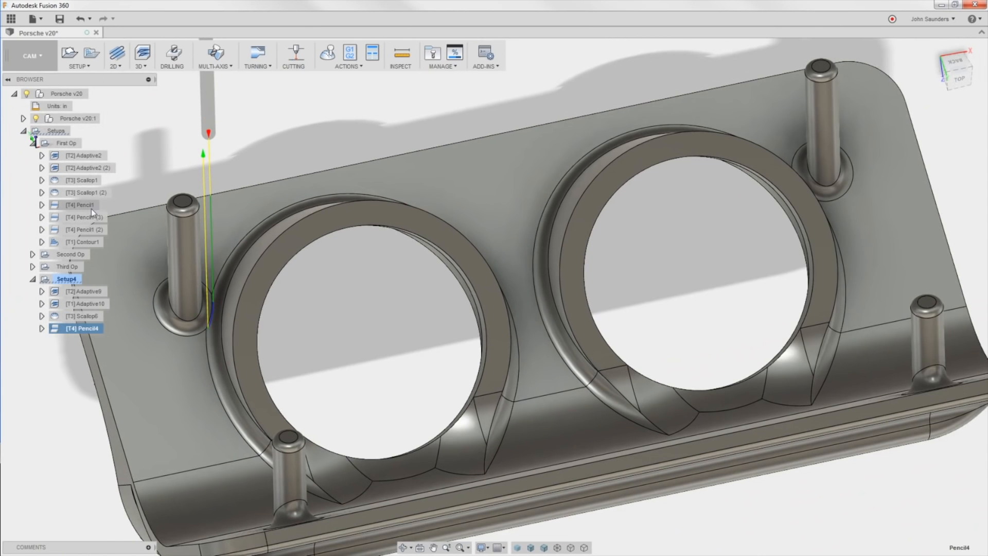
Step: Identify which First Op pencil operation machines the left tall post's fillet, and rename Pencil1 (3) as Pencil GOOD
{"action": "left_click", "coordinate": [75, 205]}
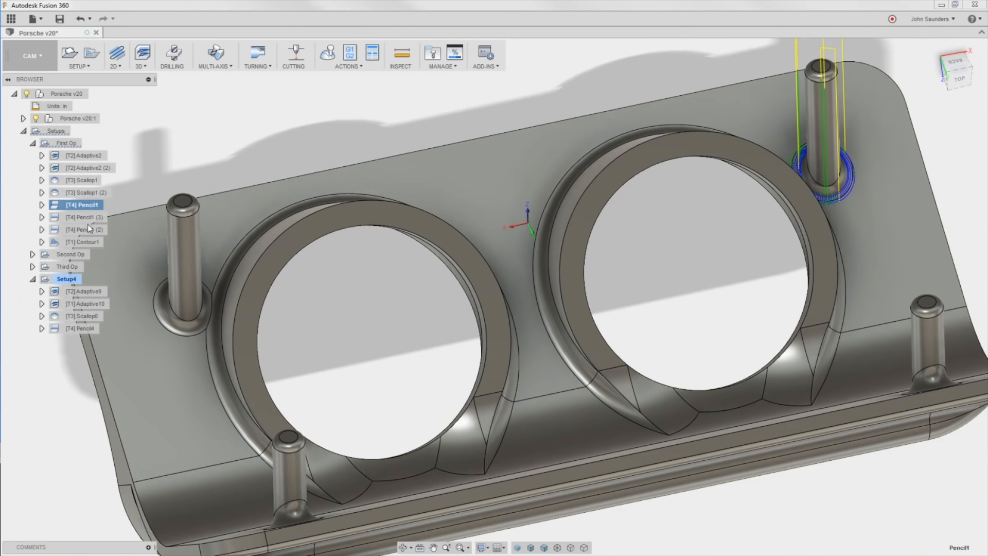
{"action": "left_click", "coordinate": [78, 217]}
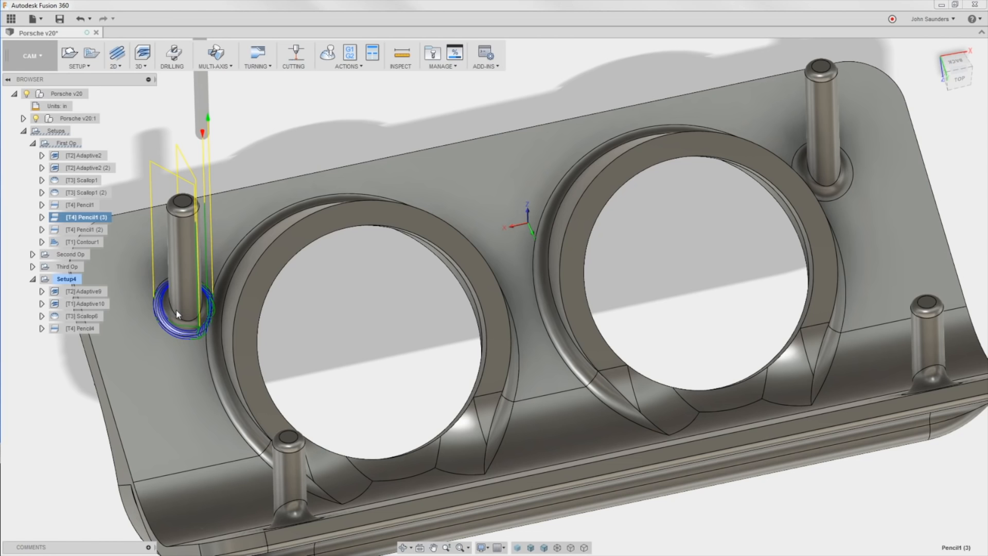
{"action": "left_click", "coordinate": [85, 217]}
{"action": "key", "text": "End"}
{"action": "key", "text": "BackSpace"}
{"action": "key", "text": "BackSpace"}
{"action": "key", "text": "BackSpace"}
{"action": "key", "text": "BackSpace"}
{"action": "key", "text": "BackSpace"}
{"action": "type", "text": "GOOD"}
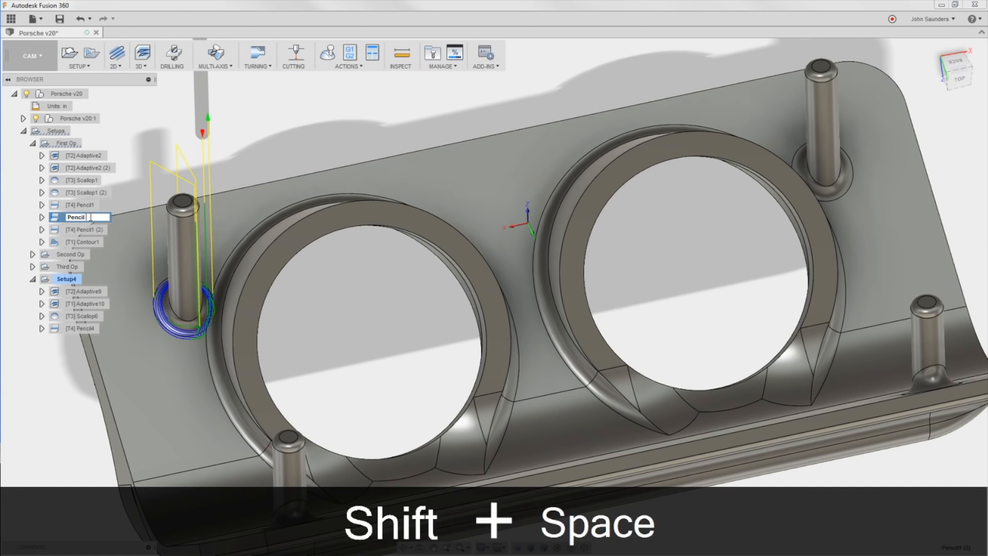
{"action": "key", "text": "Return"}
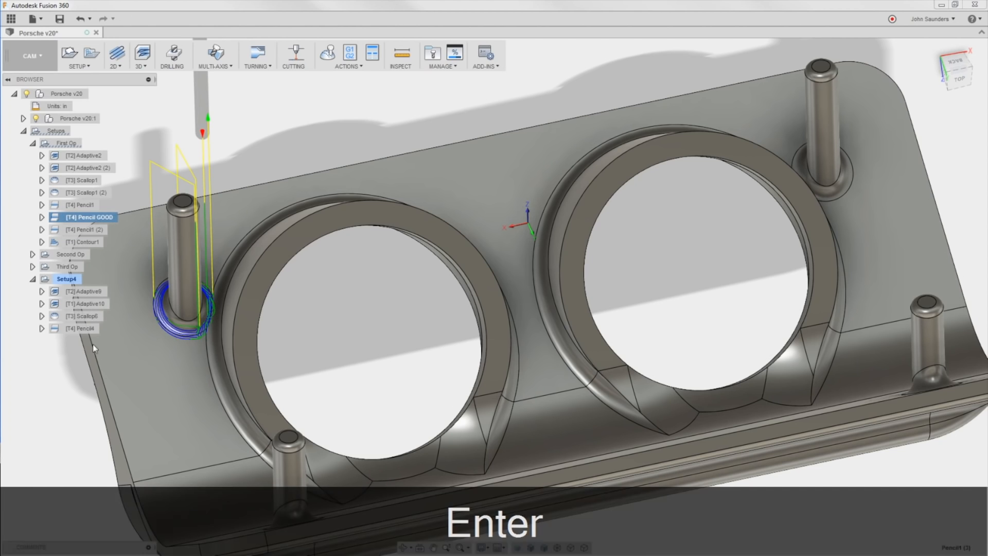
Step: Compare the parameters of Pencil GOOD and Pencil4, listing only the different ones, and close the comparison without changes
{"action": "left_click", "coordinate": [80, 330], "text": "ctrl"}
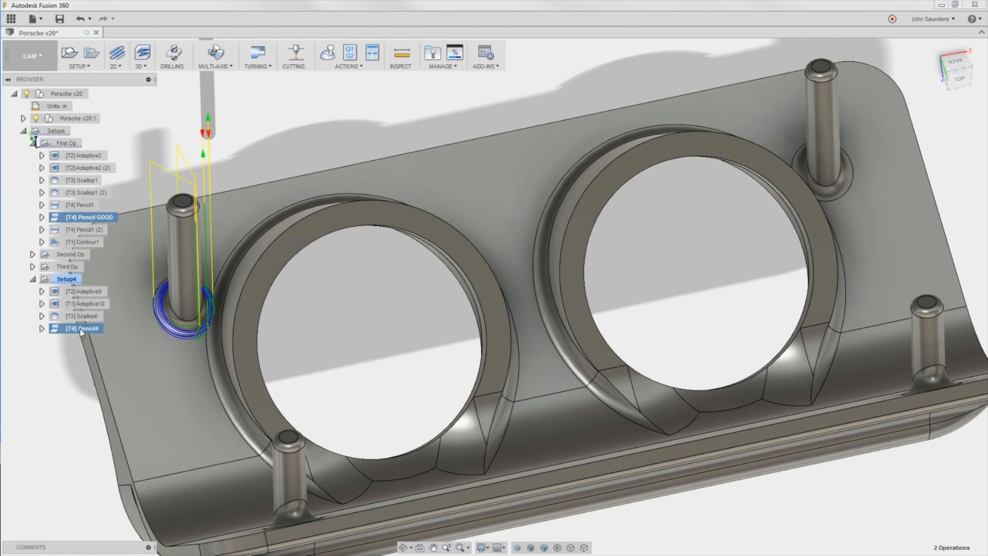
{"action": "right_click", "coordinate": [80, 328]}
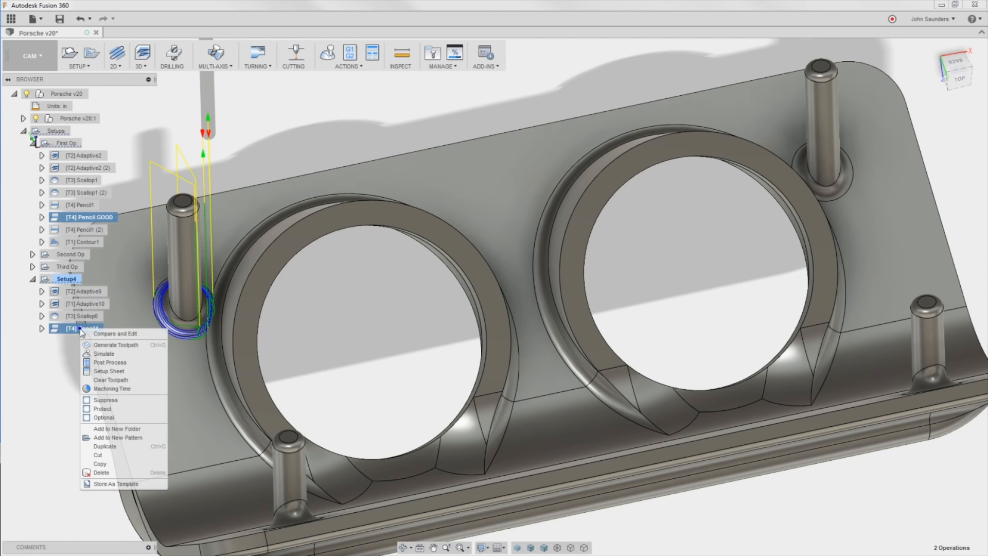
{"action": "left_click", "coordinate": [116, 334]}
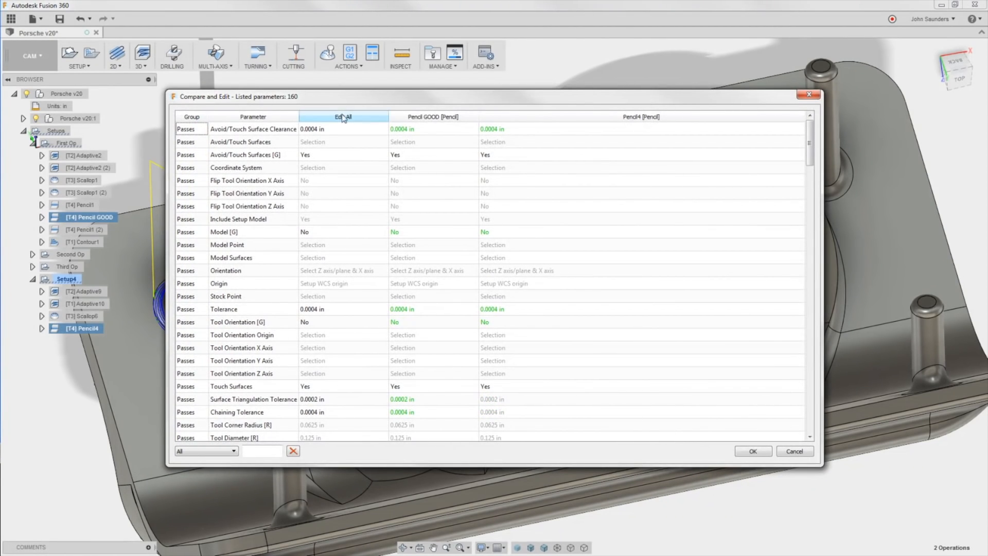
{"action": "left_click", "coordinate": [215, 452]}
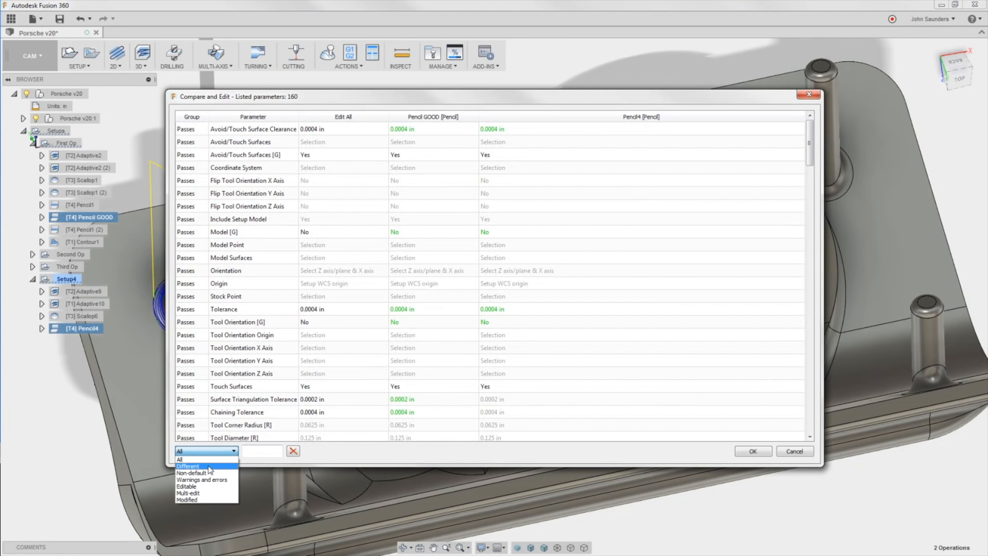
{"action": "left_click", "coordinate": [210, 466]}
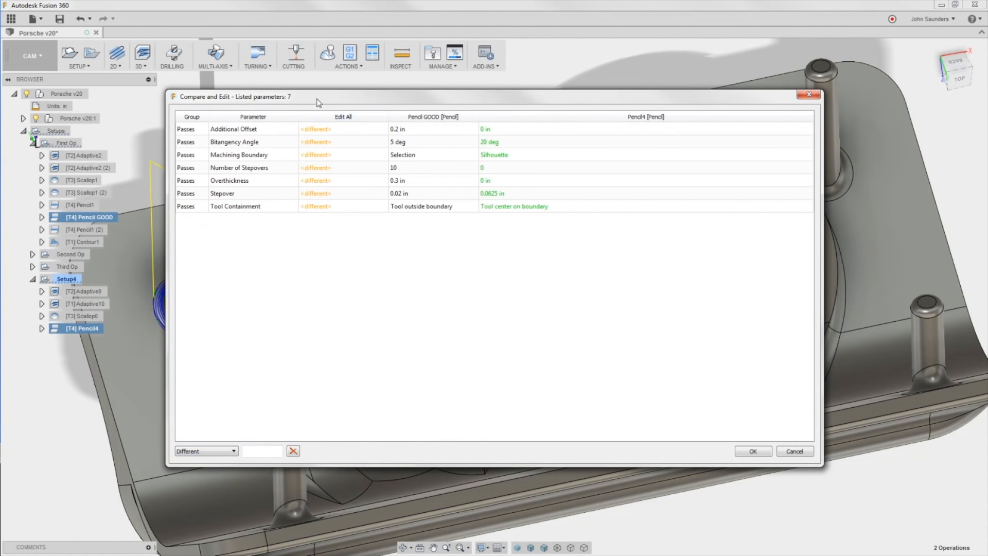
{"action": "left_click_drag", "start_coordinate": [316, 98], "coordinate": [429, 102]}
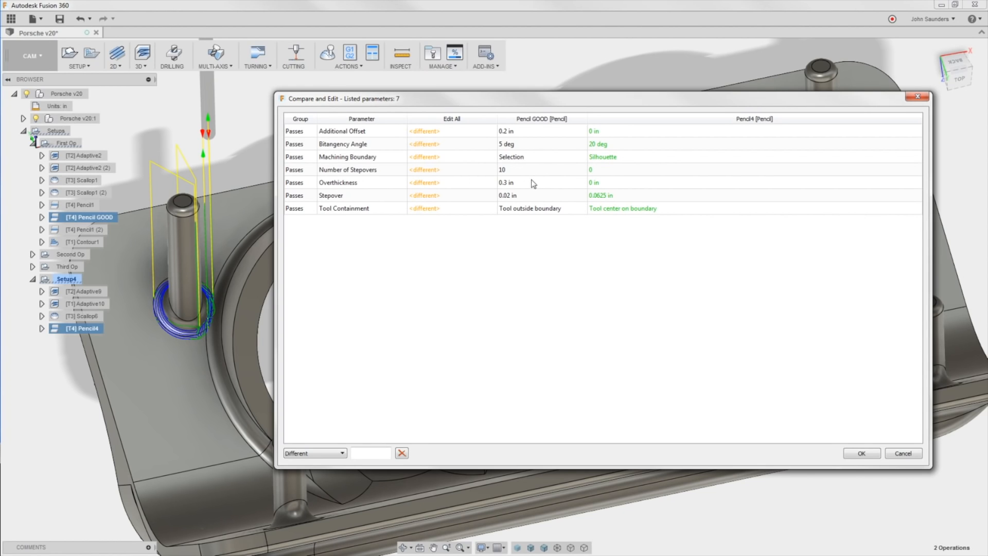
{"action": "left_click", "coordinate": [903, 453]}
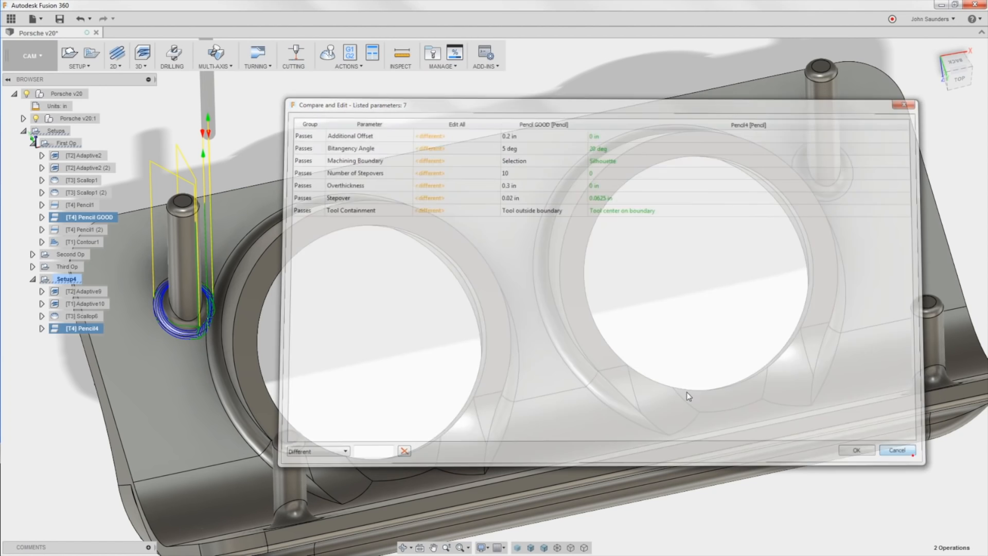
Step: Set Pencil4's overthickness to 0.3 in, regenerate it, and inspect the toolpath around the left tall post's base
{"action": "right_click", "coordinate": [81, 328]}
{"action": "left_click", "coordinate": [93, 333]}
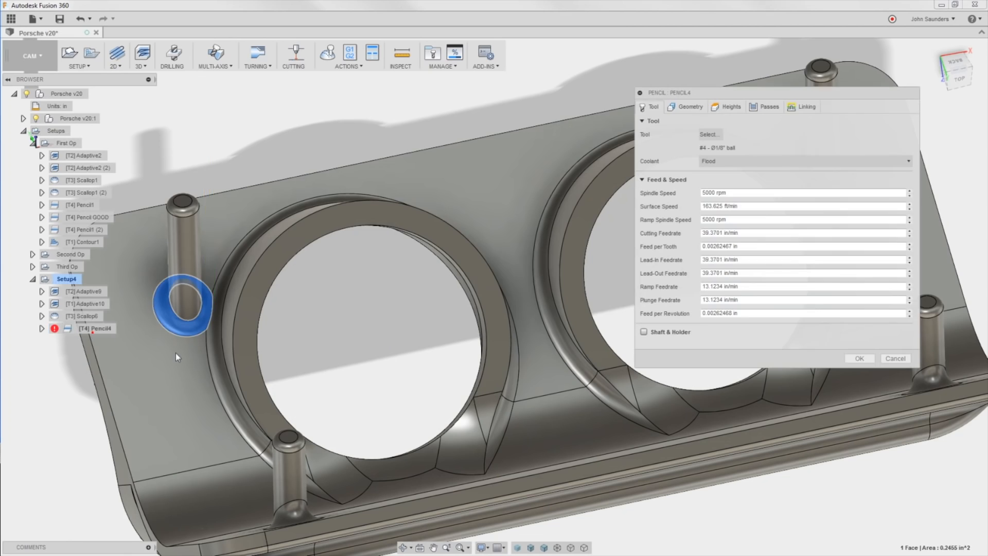
{"action": "left_click", "coordinate": [762, 107]}
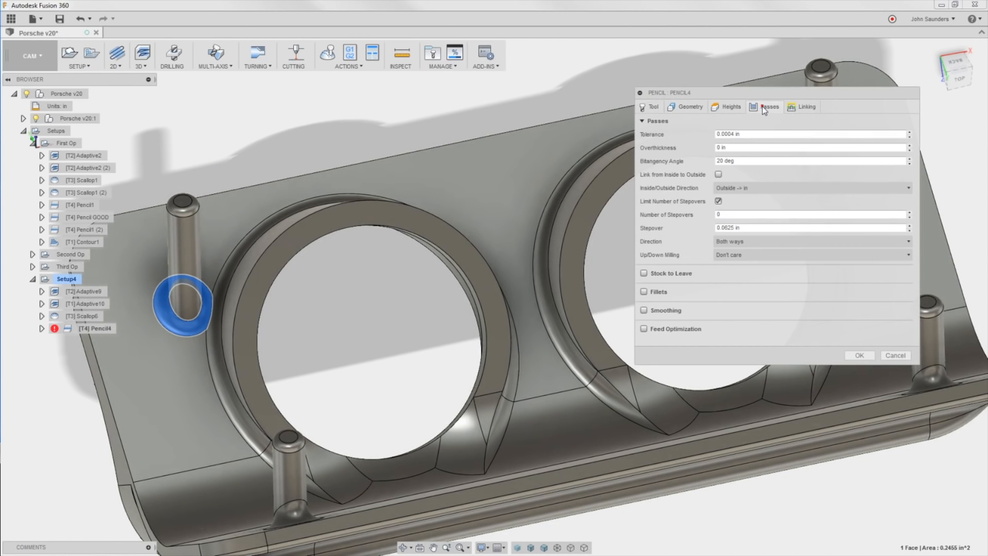
{"action": "triple_click", "coordinate": [738, 148]}
{"action": "key", "text": "Delete"}
{"action": "type", "text": "3"}
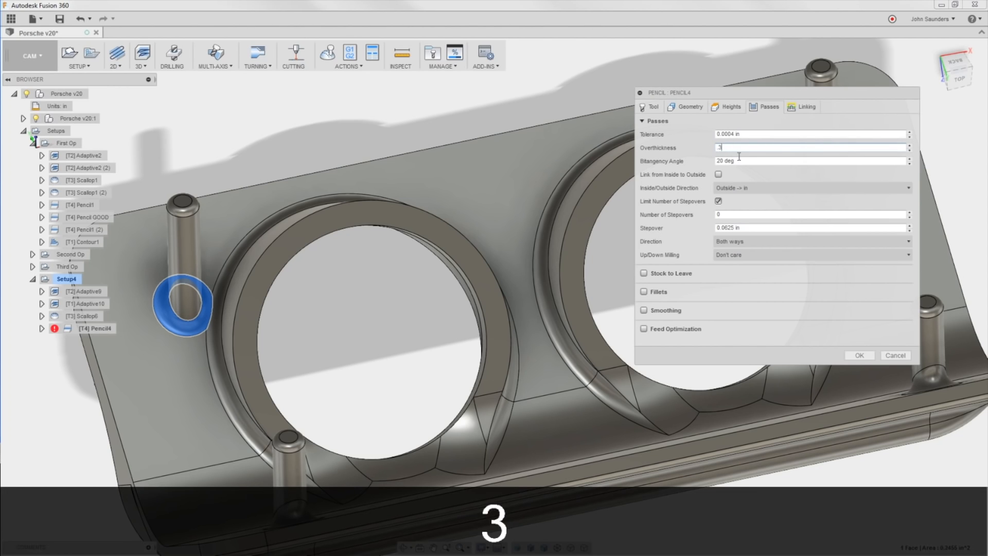
{"action": "left_click", "coordinate": [861, 355]}
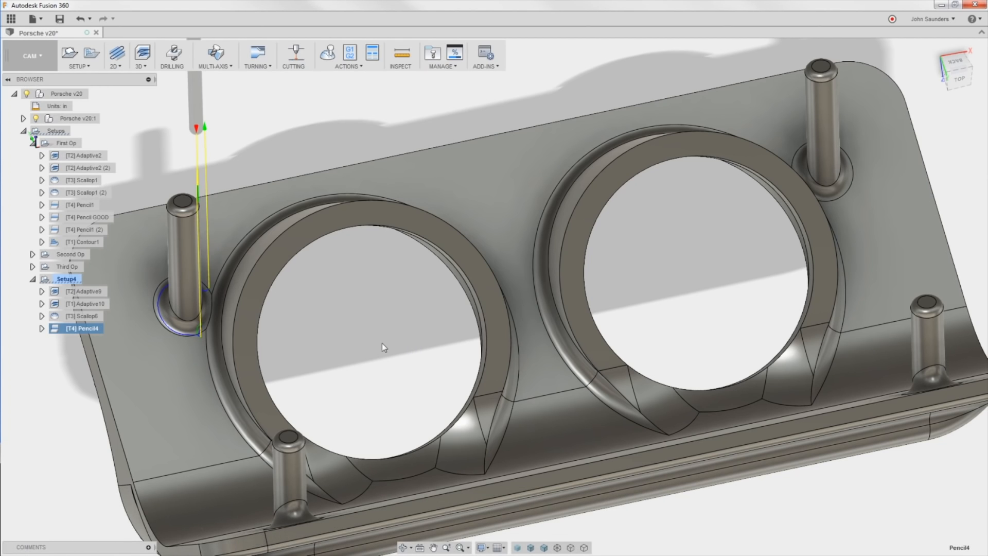
{"action": "middle_click_drag", "start_coordinate": [381, 343], "coordinate": [368, 327], "text": "shift"}
{"action": "scroll", "coordinate": [232, 343], "scroll_direction": "up", "scroll_amount": 3}
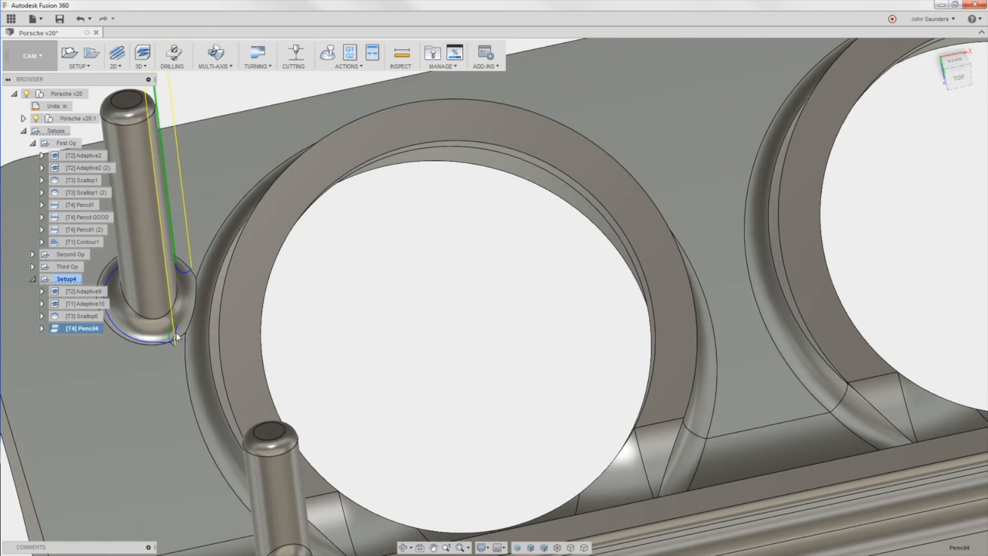
{"action": "scroll", "coordinate": [177, 332], "scroll_direction": "down", "scroll_amount": 2}
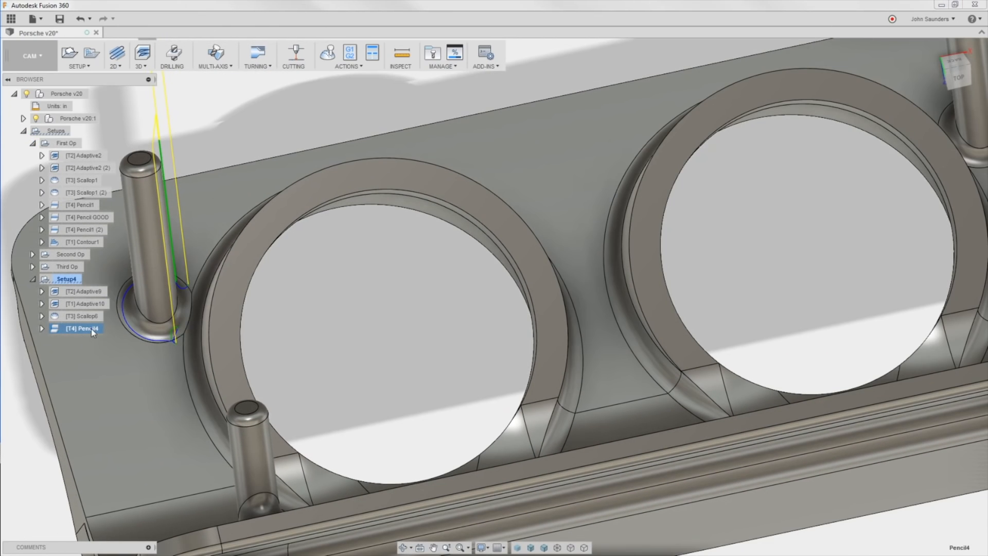
Step: Limit Pencil4 to 15 stepovers with a stepover of 0.02 in and regenerate its toolpath
{"action": "right_click", "coordinate": [104, 329]}
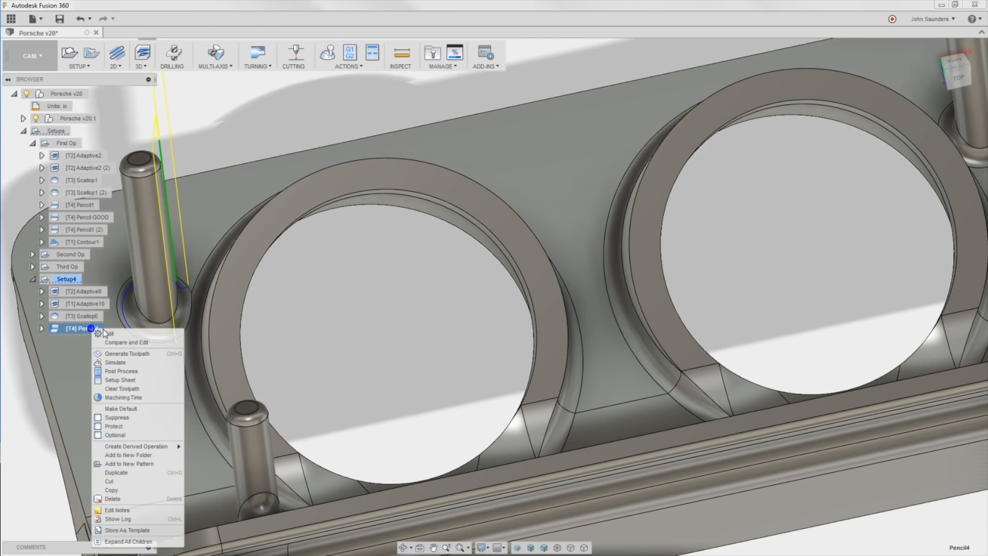
{"action": "right_click", "coordinate": [105, 330]}
{"action": "left_click", "coordinate": [115, 329]}
{"action": "left_click", "coordinate": [769, 107]}
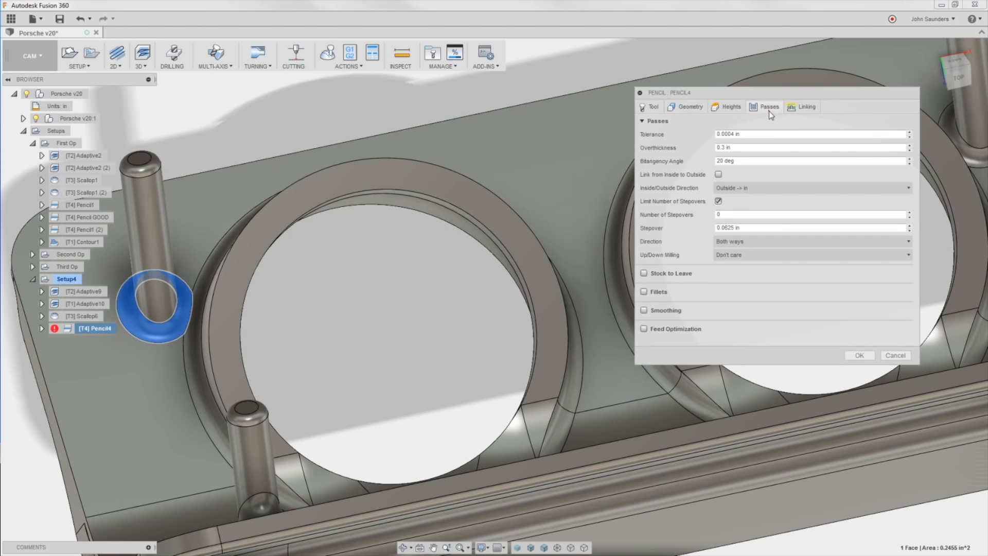
{"action": "left_click", "coordinate": [730, 161]}
{"action": "double_click", "coordinate": [725, 213]}
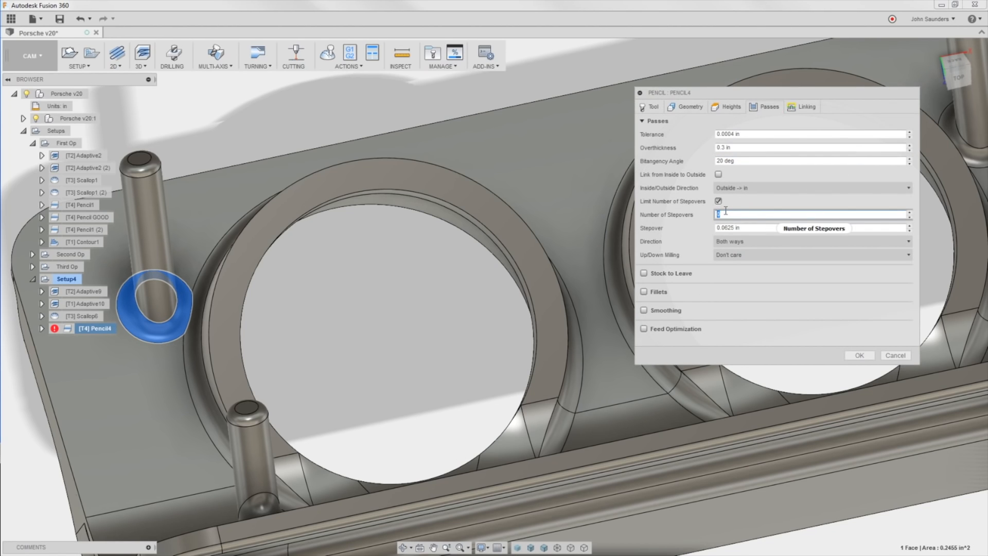
{"action": "type", "text": "15"}
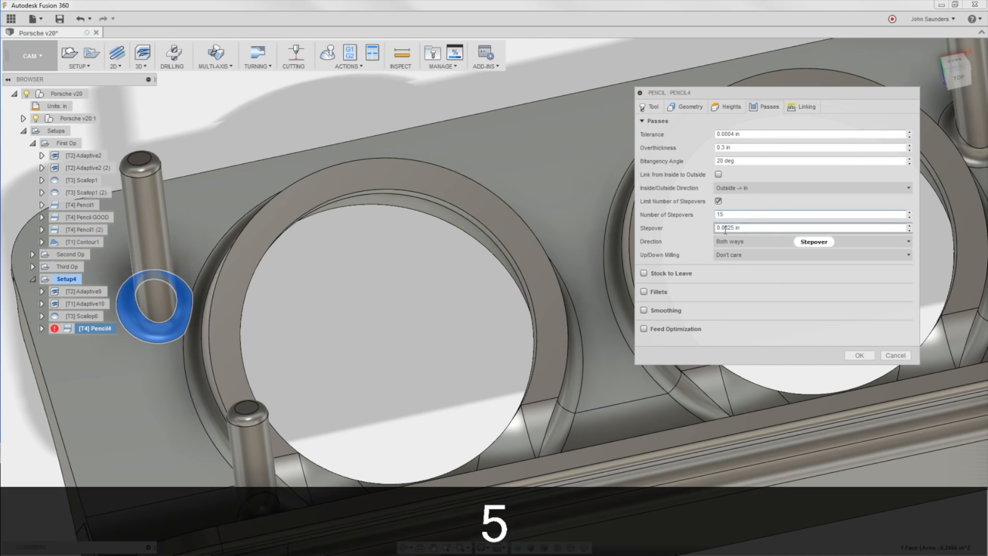
{"action": "double_click", "coordinate": [771, 229]}
{"action": "key", "text": "Delete"}
{"action": "type", "text": ".02"}
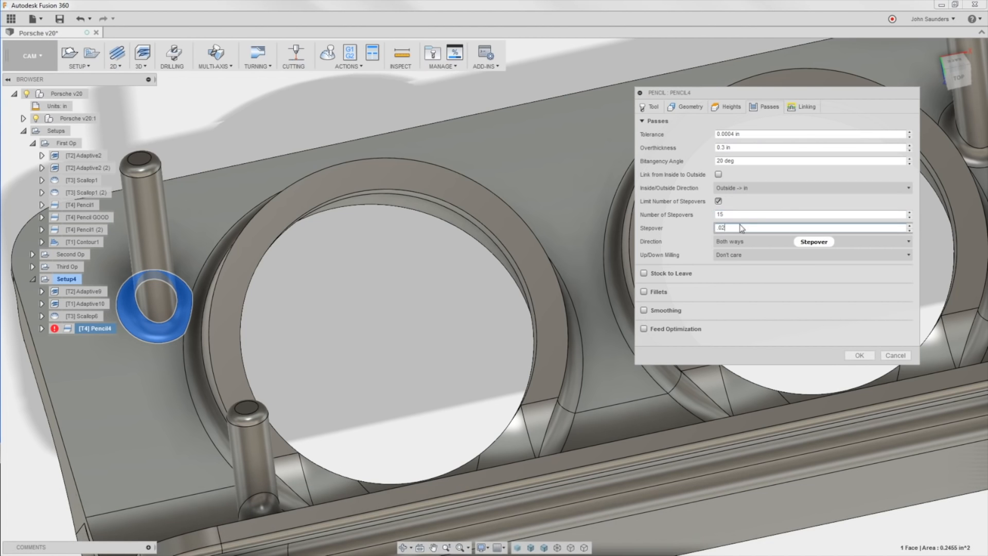
{"action": "left_click", "coordinate": [736, 216]}
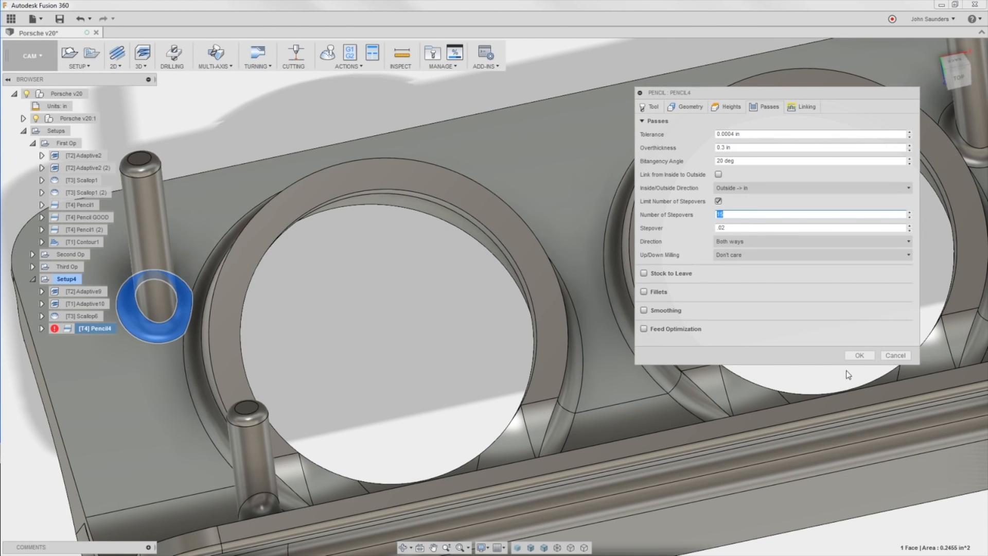
{"action": "left_click", "coordinate": [863, 353]}
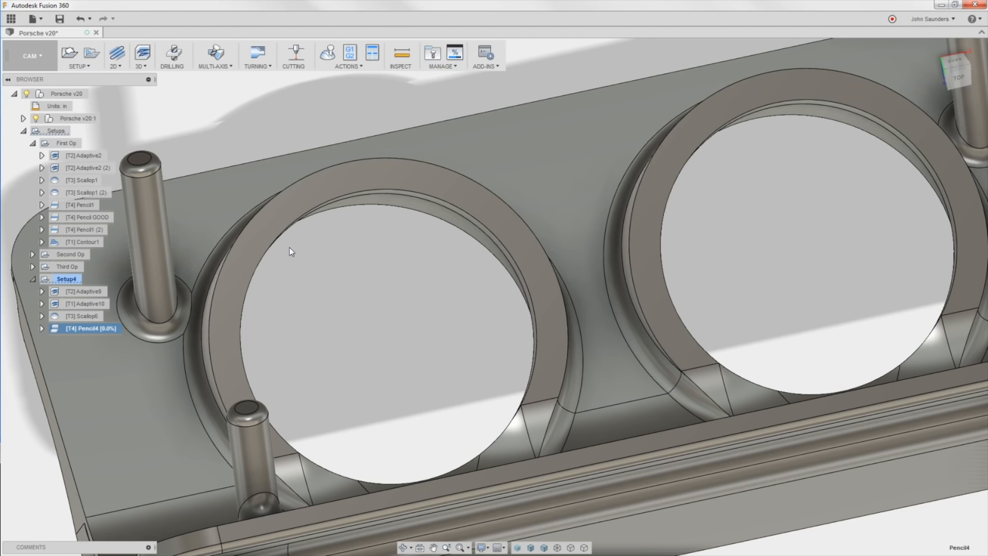
Step: Examine the regenerated Pencil4 passes around the fillet at the base of the left tall post
{"action": "scroll", "coordinate": [354, 308], "scroll_direction": "down", "scroll_amount": 3}
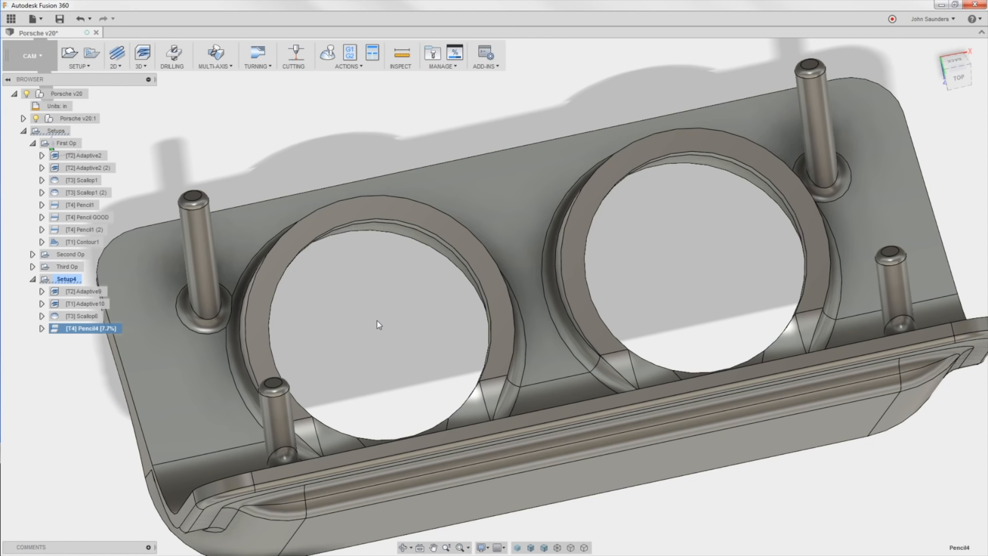
{"action": "mouse_move", "coordinate": [377, 320]}
{"action": "middle_mouse_down", "text": "shift"}
{"action": "mouse_move", "coordinate": [348, 315]}
{"action": "mouse_move", "coordinate": [412, 314]}
{"action": "mouse_move", "coordinate": [419, 304]}
{"action": "mouse_move", "coordinate": [300, 301]}
{"action": "mouse_move", "coordinate": [522, 272]}
{"action": "mouse_move", "coordinate": [567, 269]}
{"action": "mouse_move", "coordinate": [573, 281]}
{"action": "middle_mouse_up", "text": "shift"}
{"action": "scroll", "coordinate": [351, 320], "scroll_direction": "up", "scroll_amount": 2}
{"action": "scroll", "coordinate": [300, 301], "scroll_direction": "up", "scroll_amount": 2}
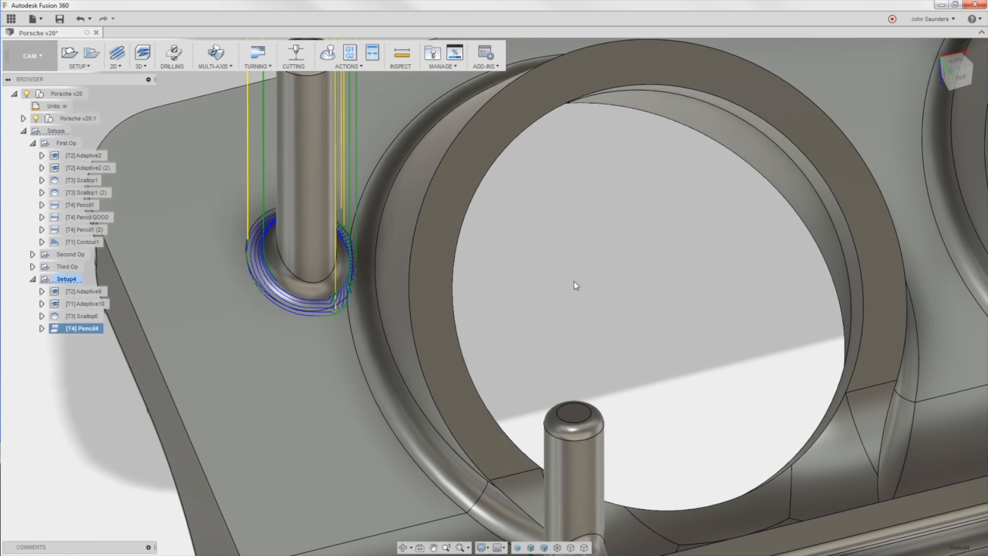
{"action": "scroll", "coordinate": [556, 268], "scroll_direction": "up", "scroll_amount": 2}
{"action": "scroll", "coordinate": [566, 257], "scroll_direction": "down", "scroll_amount": 2}
{"action": "scroll", "coordinate": [574, 256], "scroll_direction": "down", "scroll_amount": 1}
{"action": "scroll", "coordinate": [309, 262], "scroll_direction": "down", "scroll_amount": 1}
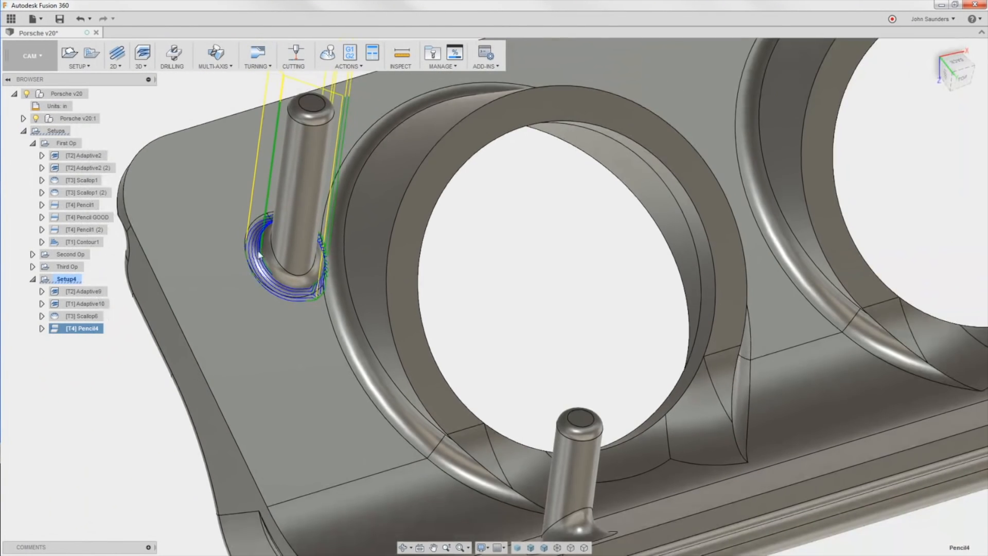
Step: Simulate Pencil4 with the stock hidden, watch the tool move around the left tall post, and end the simulation
{"action": "left_click", "coordinate": [328, 52]}
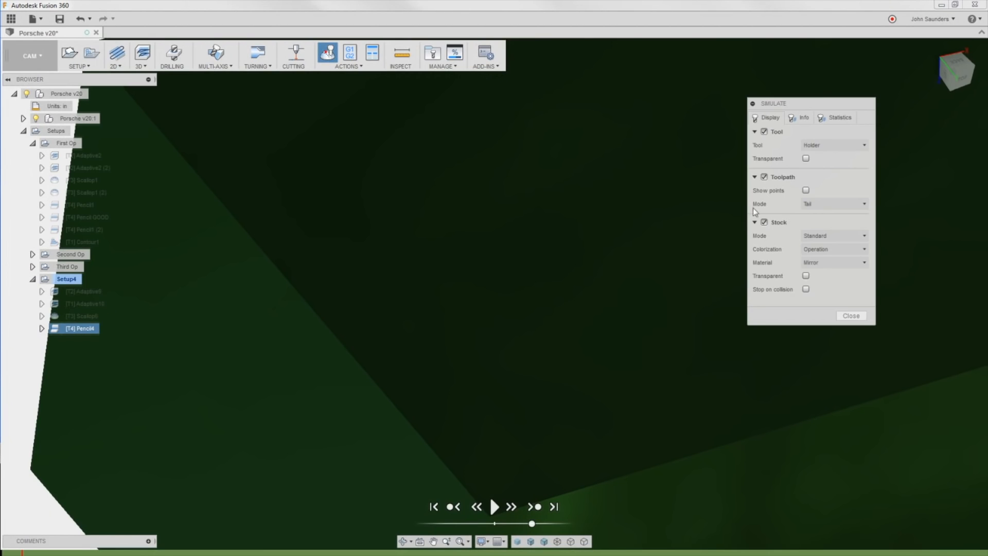
{"action": "left_click", "coordinate": [764, 223]}
{"action": "left_click", "coordinate": [494, 506]}
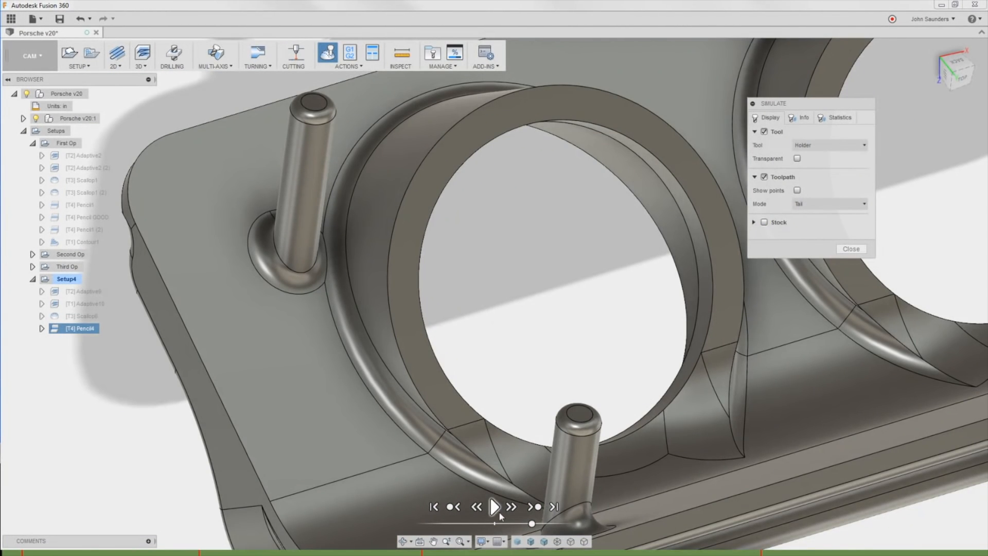
{"action": "middle_click_drag", "start_coordinate": [364, 245], "coordinate": [385, 322], "text": "shift"}
{"action": "scroll", "coordinate": [385, 322], "scroll_direction": "up", "scroll_amount": 2}
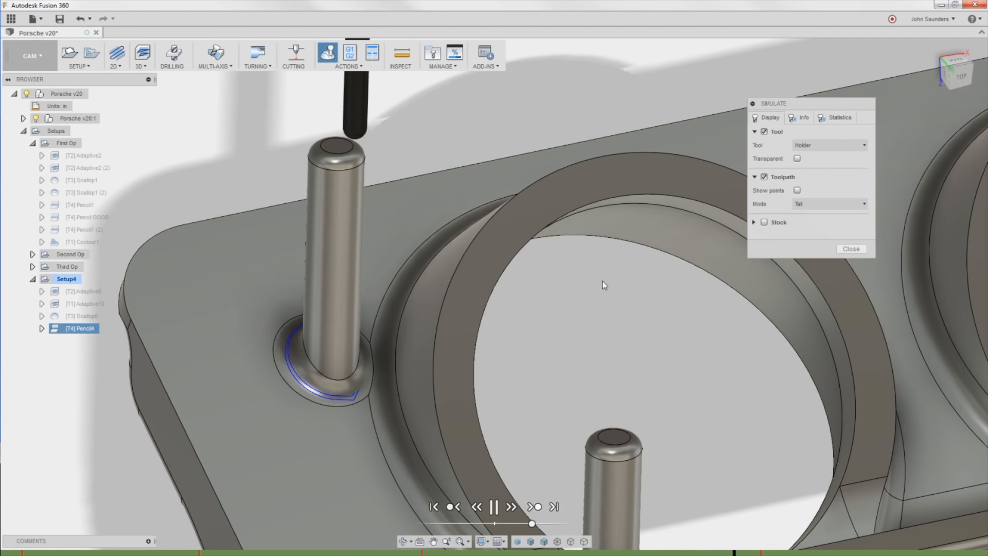
{"action": "left_click", "coordinate": [850, 249]}
Step: Set Pencil4's retract height to a 0.1 in offset from the top height and regenerate the toolpath
{"action": "right_click", "coordinate": [80, 329]}
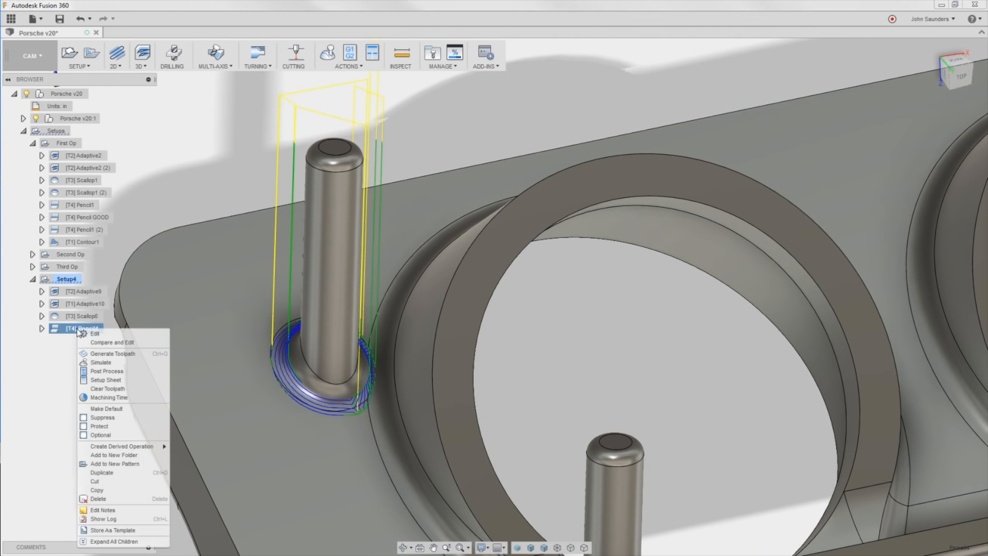
{"action": "left_click", "coordinate": [93, 334]}
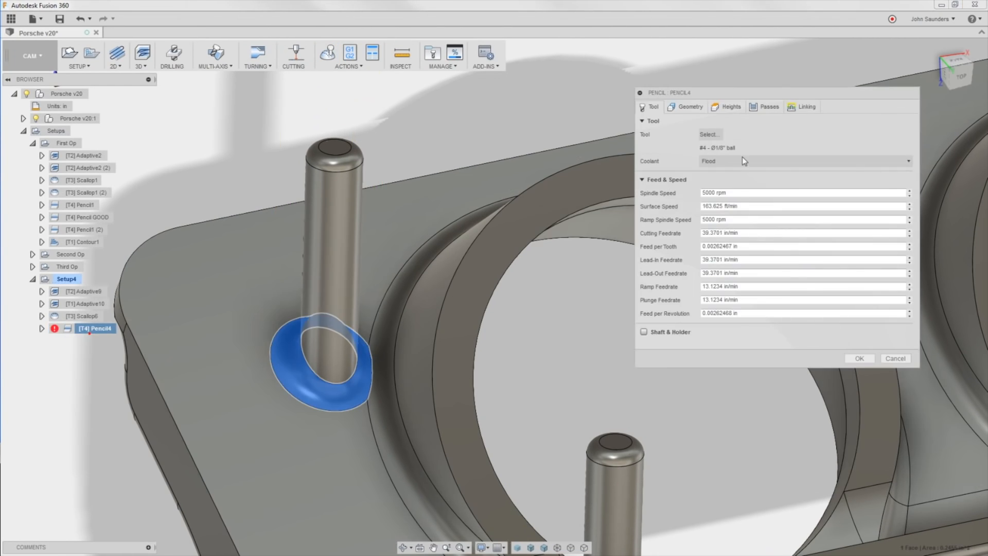
{"action": "left_click", "coordinate": [720, 109]}
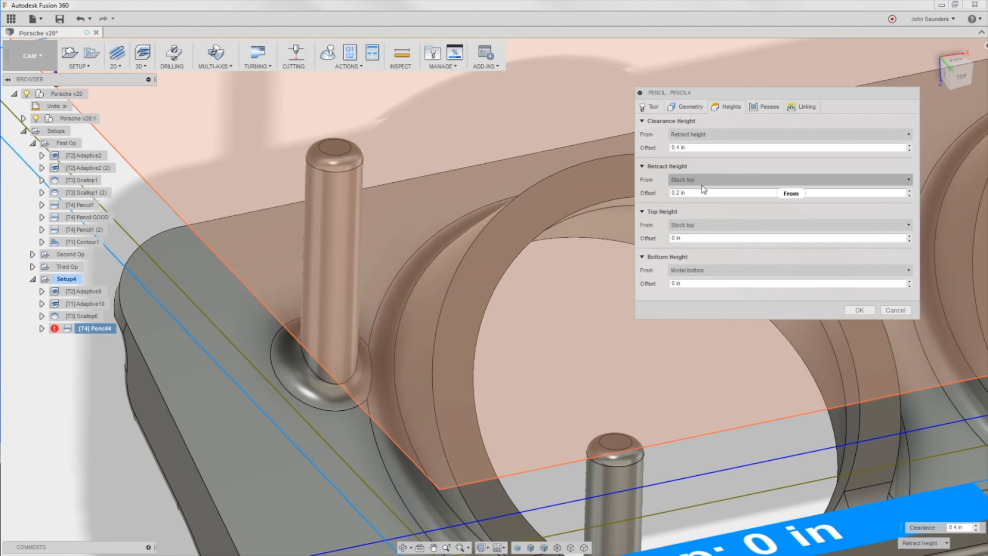
{"action": "left_click", "coordinate": [684, 193]}
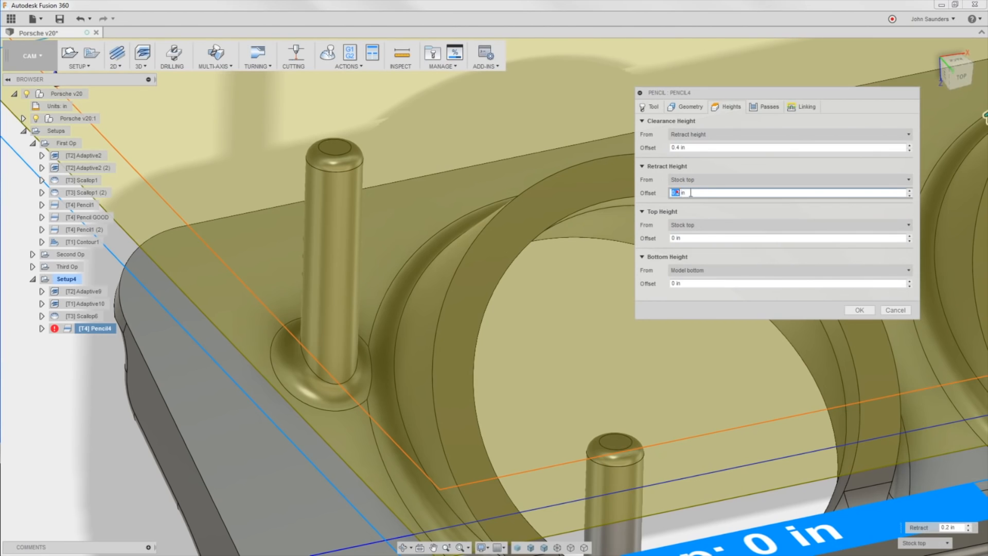
{"action": "key", "text": "Delete"}
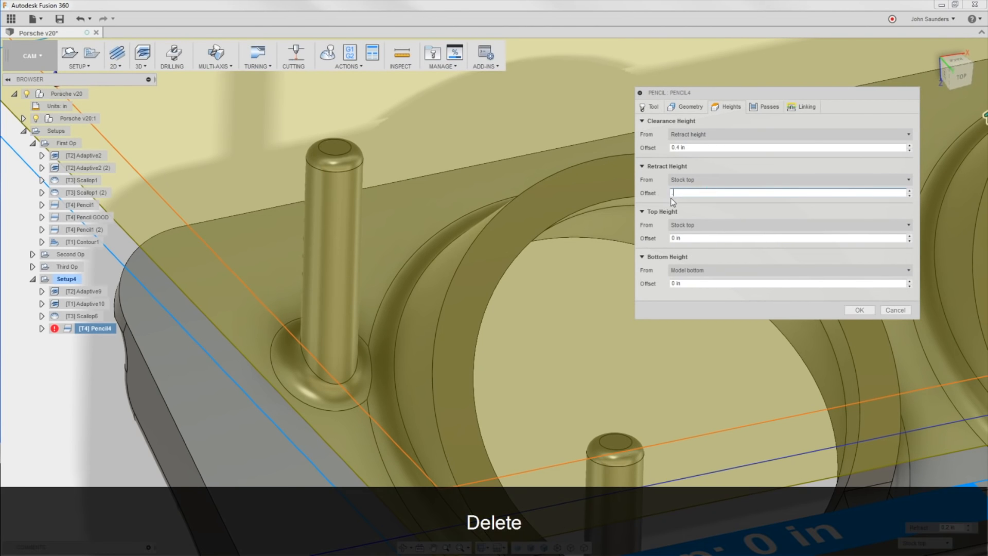
{"action": "type", "text": "1"}
{"action": "left_click", "coordinate": [679, 179]}
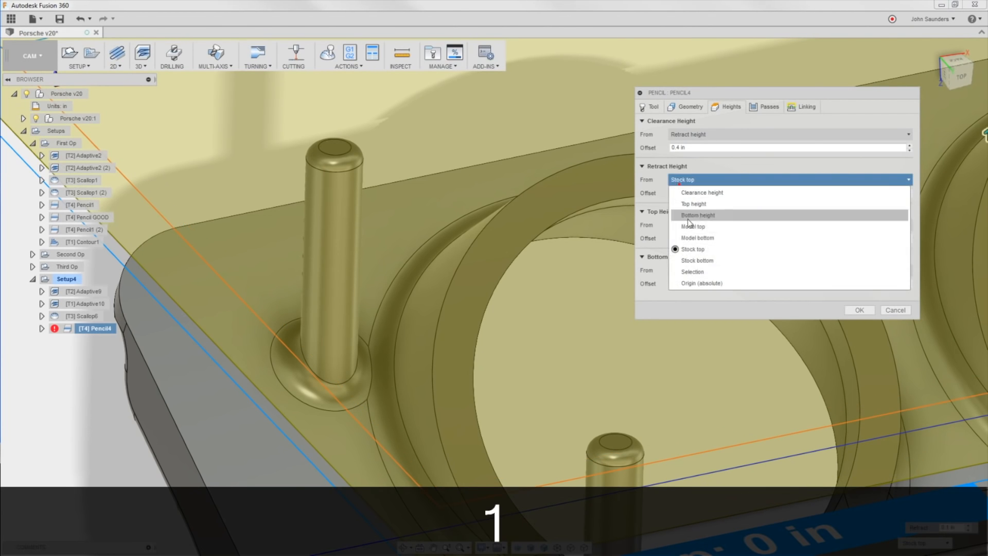
{"action": "left_click", "coordinate": [693, 203]}
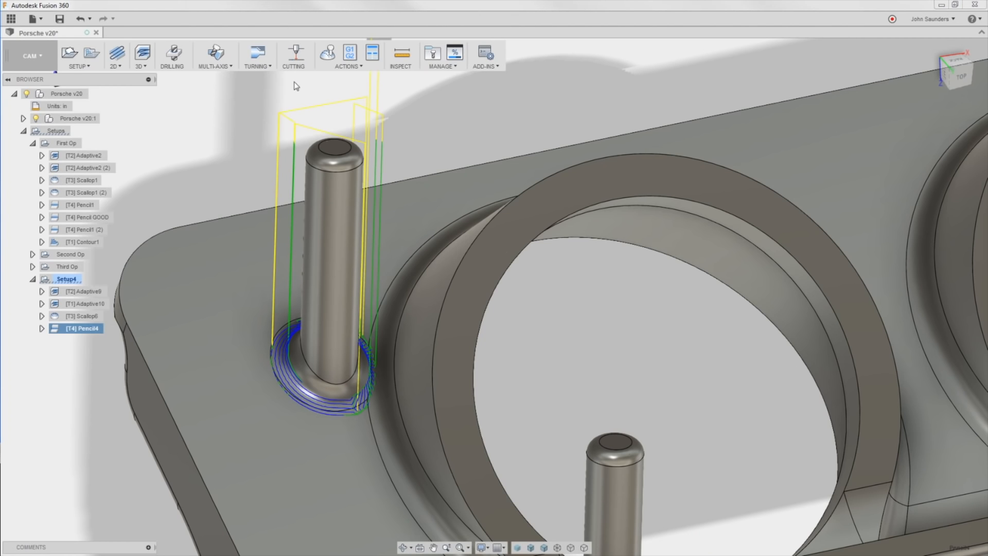
Step: Simulate Pencil4 with the full toolpath shown, check the collision marks on the timeline, and end the simulation
{"action": "left_click", "coordinate": [328, 53]}
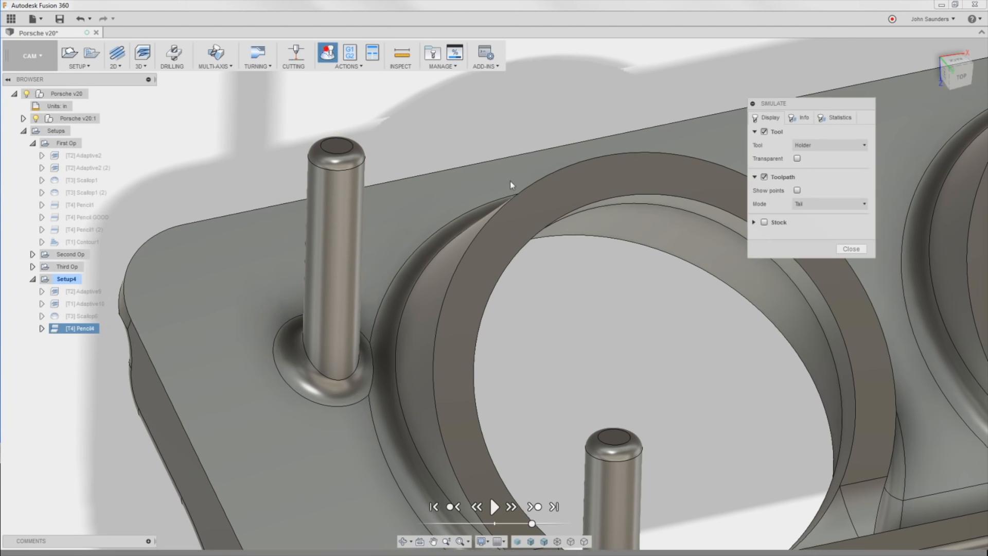
{"action": "left_click", "coordinate": [494, 507]}
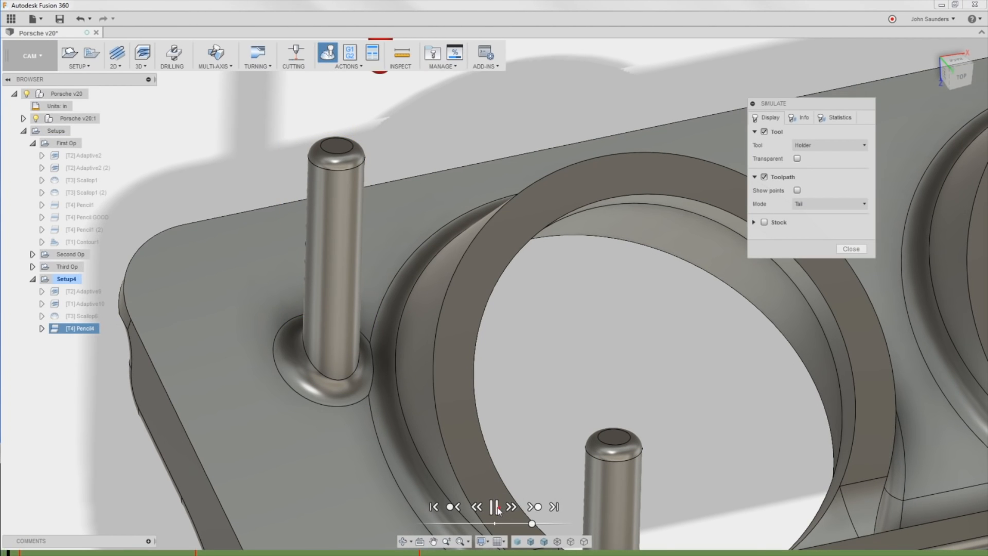
{"action": "left_click", "coordinate": [806, 203]}
{"action": "left_click", "coordinate": [808, 217]}
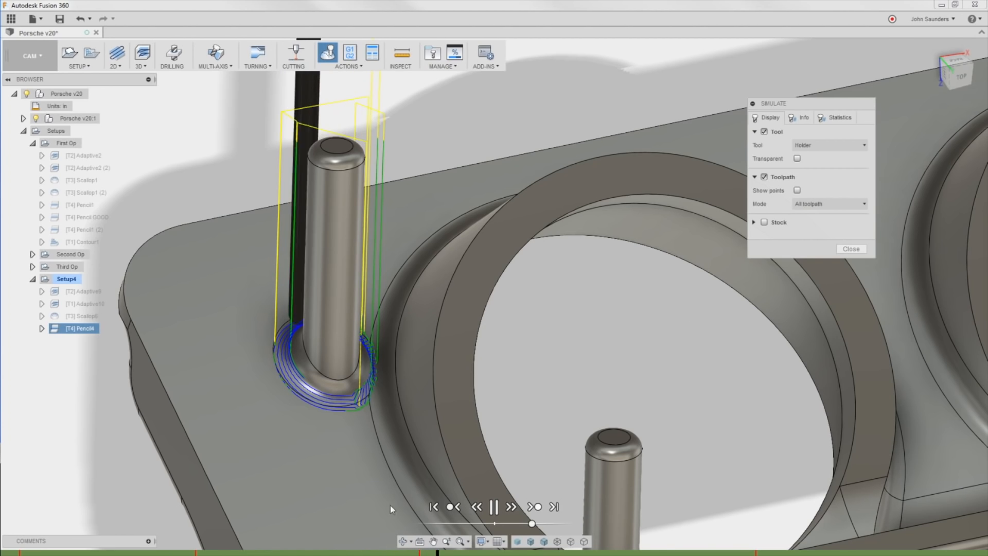
{"action": "mouse_move", "coordinate": [420, 552]}
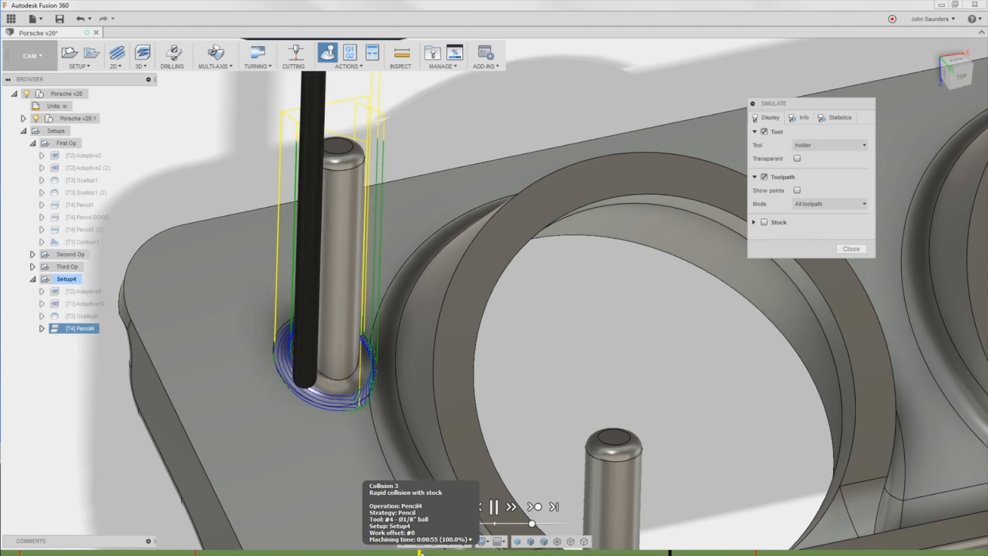
{"action": "left_click", "coordinate": [851, 248]}
Step: Simulate the whole of Setup4 with stock shown and the toolpath mode set to Tail, advancing through Pencil4
{"action": "middle_click_drag", "start_coordinate": [586, 326], "coordinate": [139, 327], "text": "shift"}
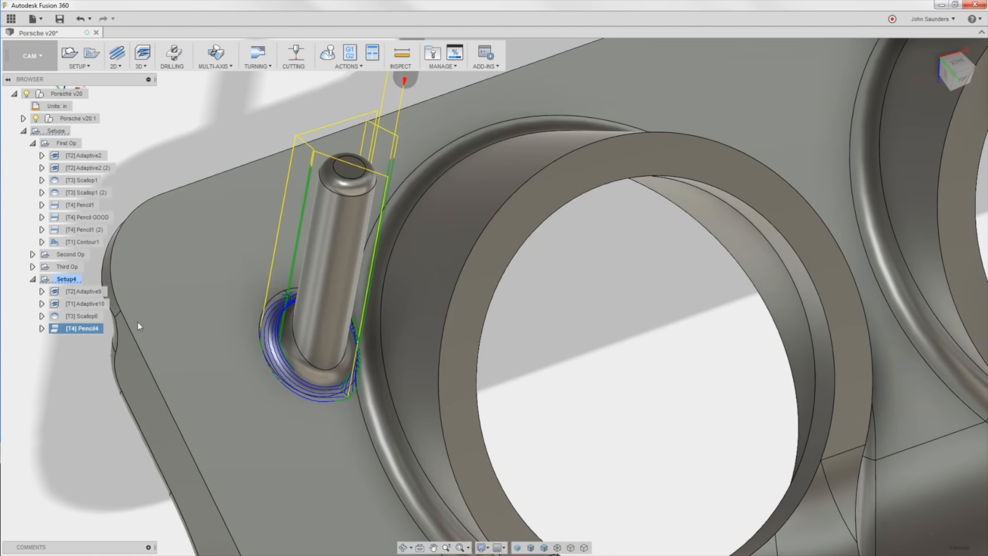
{"action": "left_click", "coordinate": [62, 281]}
{"action": "scroll", "coordinate": [275, 258], "scroll_direction": "down", "scroll_amount": 3}
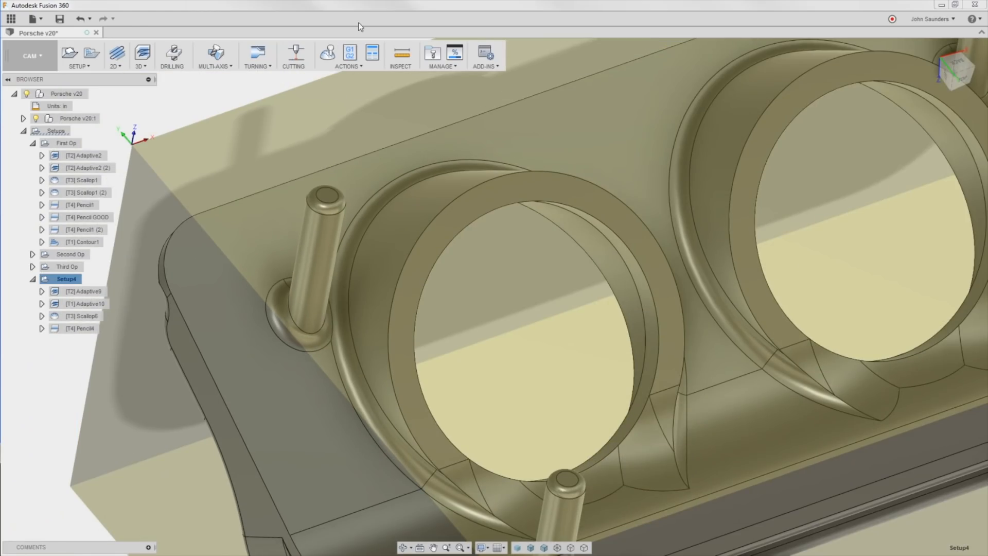
{"action": "left_click", "coordinate": [330, 53]}
{"action": "left_click", "coordinate": [828, 204]}
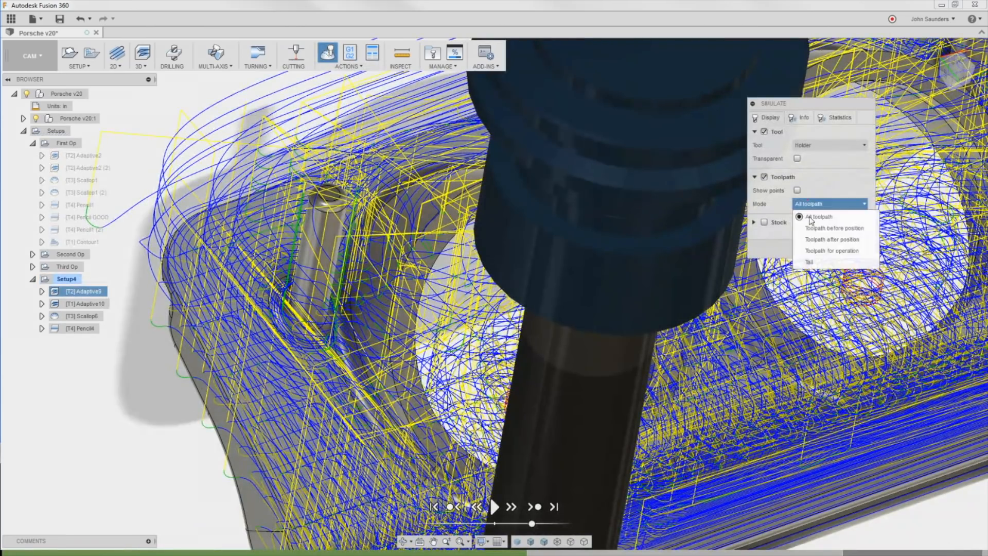
{"action": "left_click", "coordinate": [809, 263]}
{"action": "left_click", "coordinate": [764, 221]}
{"action": "left_click", "coordinate": [93, 329], "text": "shift"}
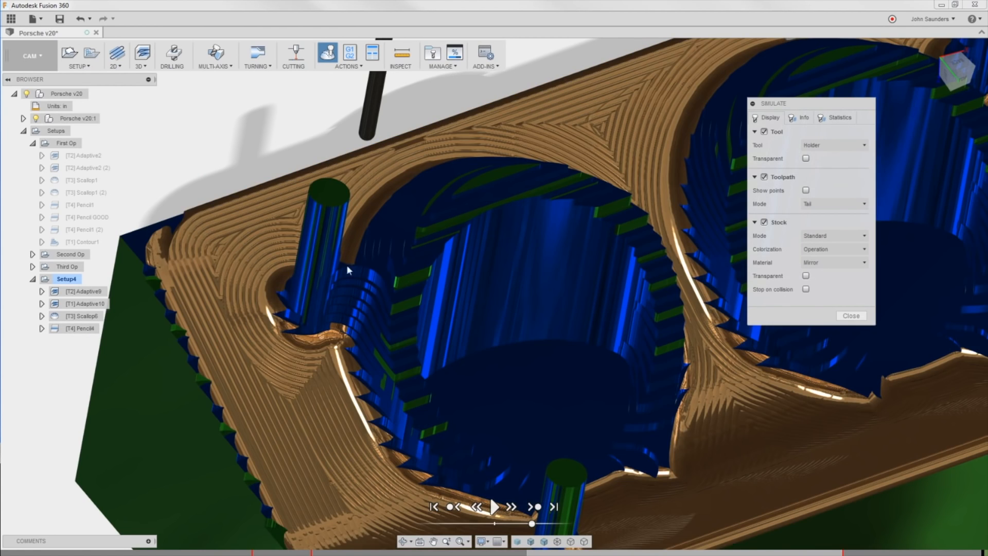
Step: Examine the simulated stock around the left tall post and the ring bores, and close the simulation
{"action": "middle_click_drag", "start_coordinate": [409, 280], "coordinate": [333, 304], "text": "shift"}
{"action": "scroll", "coordinate": [332, 299], "scroll_direction": "up", "scroll_amount": 3}
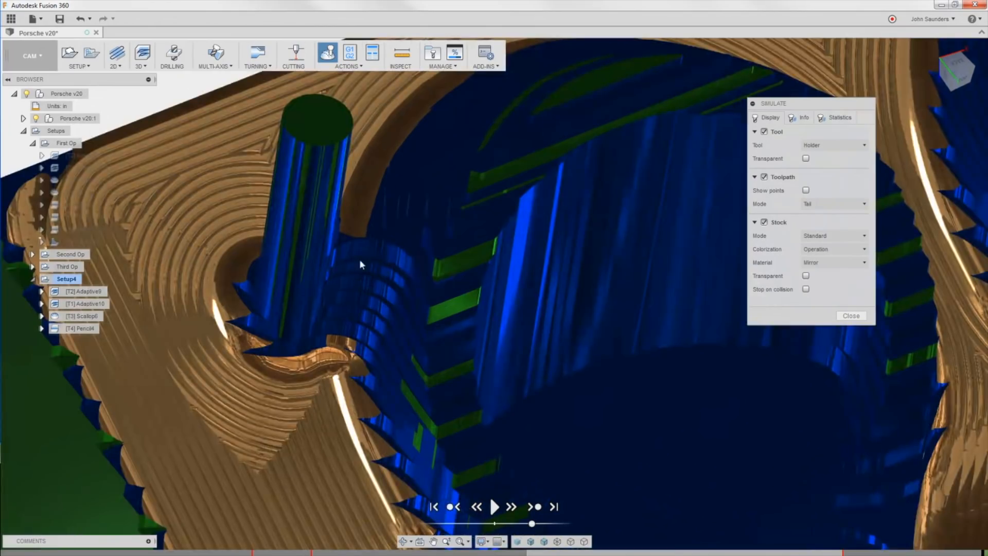
{"action": "middle_click_drag", "start_coordinate": [363, 253], "coordinate": [397, 242], "text": "shift"}
{"action": "scroll", "coordinate": [394, 227], "scroll_direction": "down", "scroll_amount": 3}
{"action": "scroll", "coordinate": [363, 254], "scroll_direction": "down", "scroll_amount": 3}
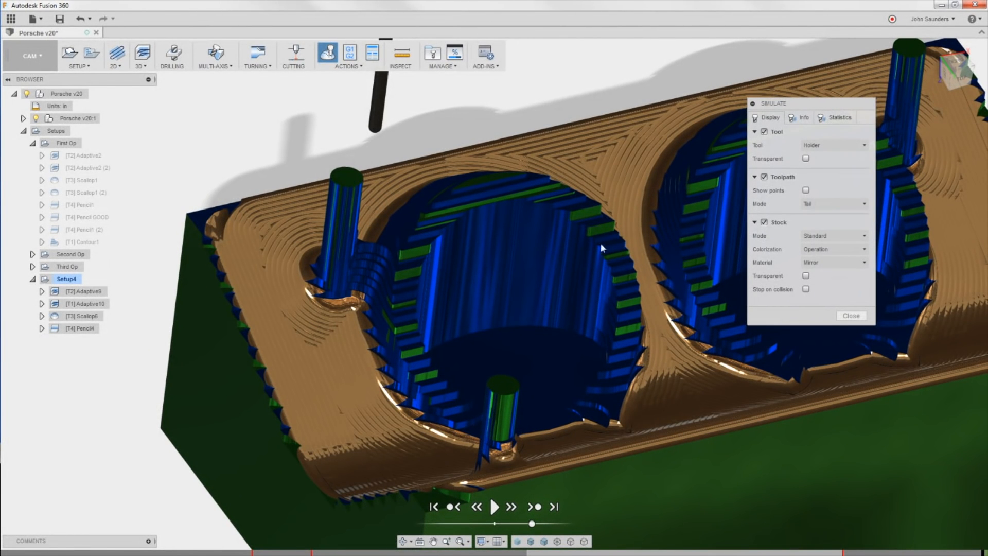
{"action": "left_click", "coordinate": [851, 315]}
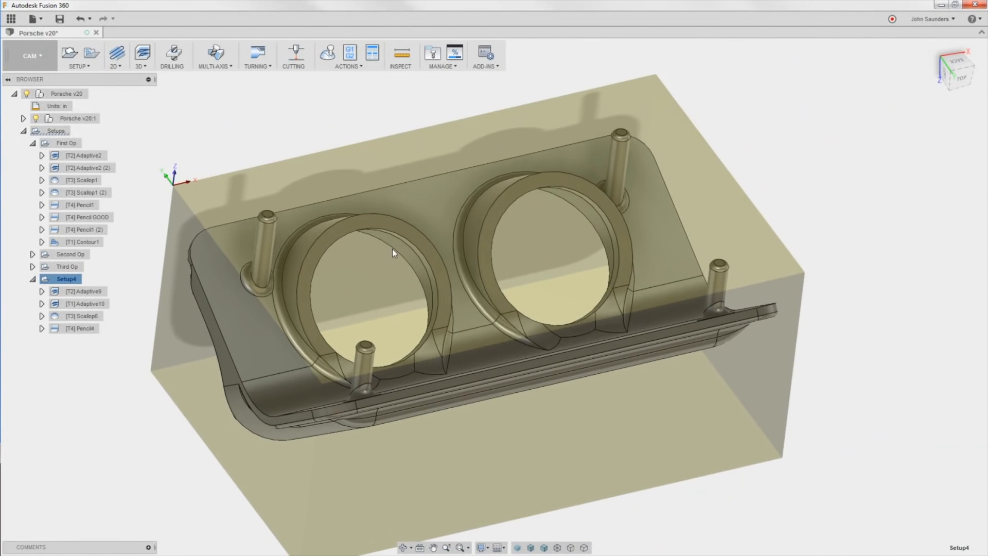
Step: Review First Op's Contour1 toolpath and the stock orientation of the Second Op and Third Op setups
{"action": "mouse_move", "coordinate": [393, 253]}
{"action": "middle_mouse_down", "text": "shift"}
{"action": "mouse_move", "coordinate": [449, 234]}
{"action": "mouse_move", "coordinate": [379, 242]}
{"action": "middle_mouse_up", "text": "shift"}
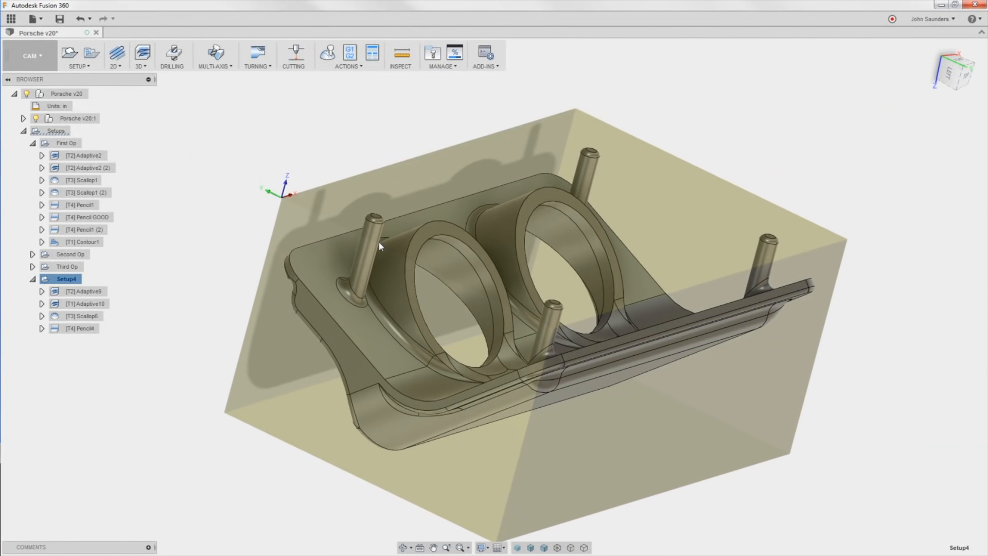
{"action": "middle_click_drag", "start_coordinate": [265, 219], "coordinate": [222, 209], "text": "shift"}
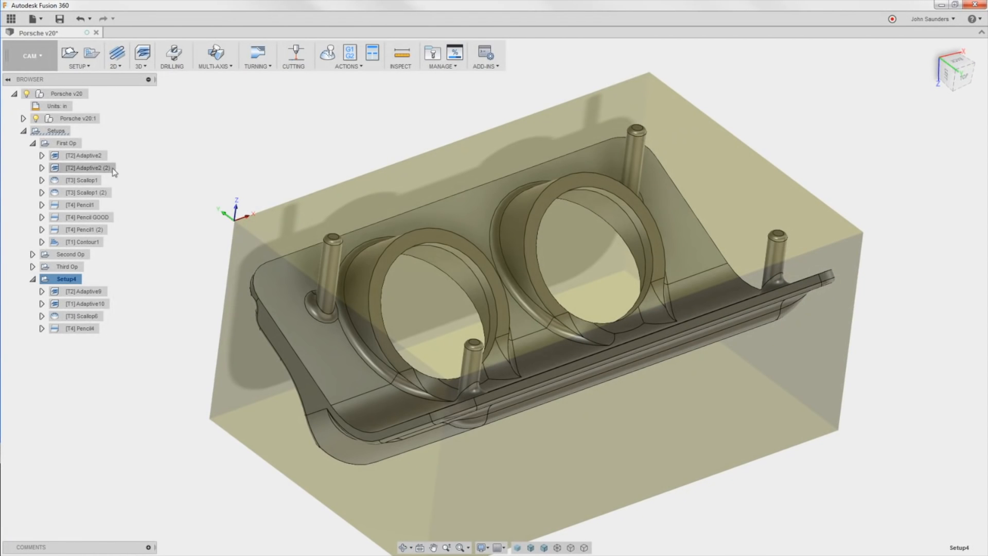
{"action": "left_click", "coordinate": [83, 245]}
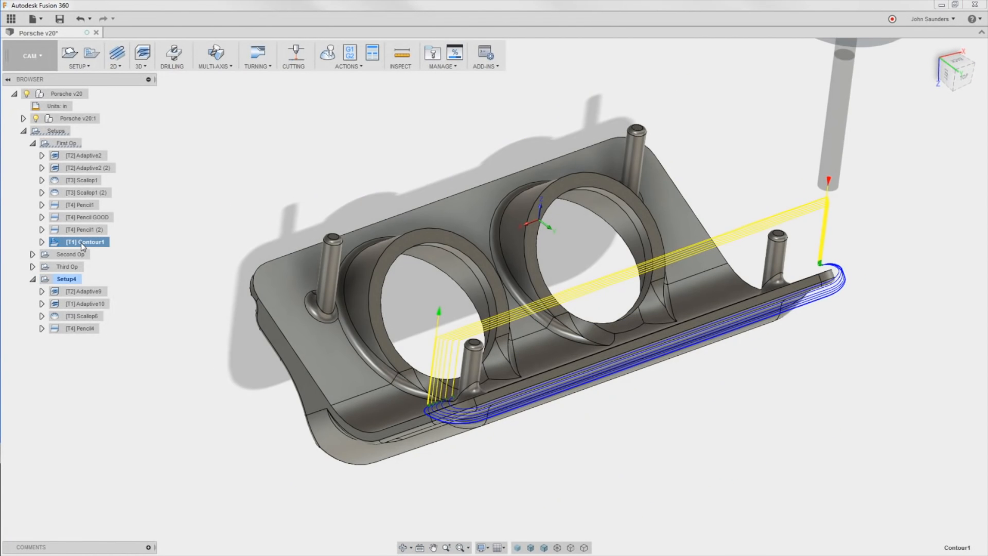
{"action": "left_click", "coordinate": [80, 255]}
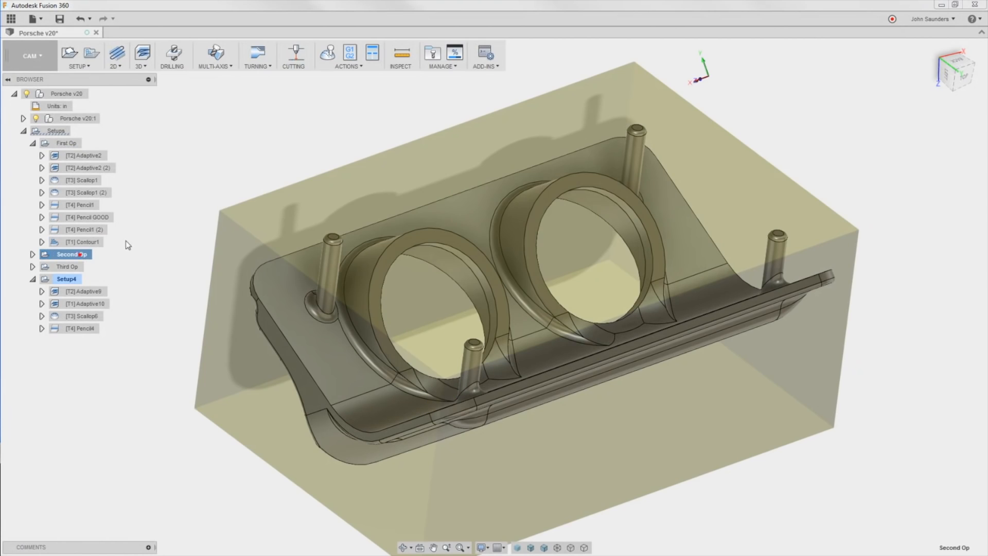
{"action": "left_click", "coordinate": [64, 268]}
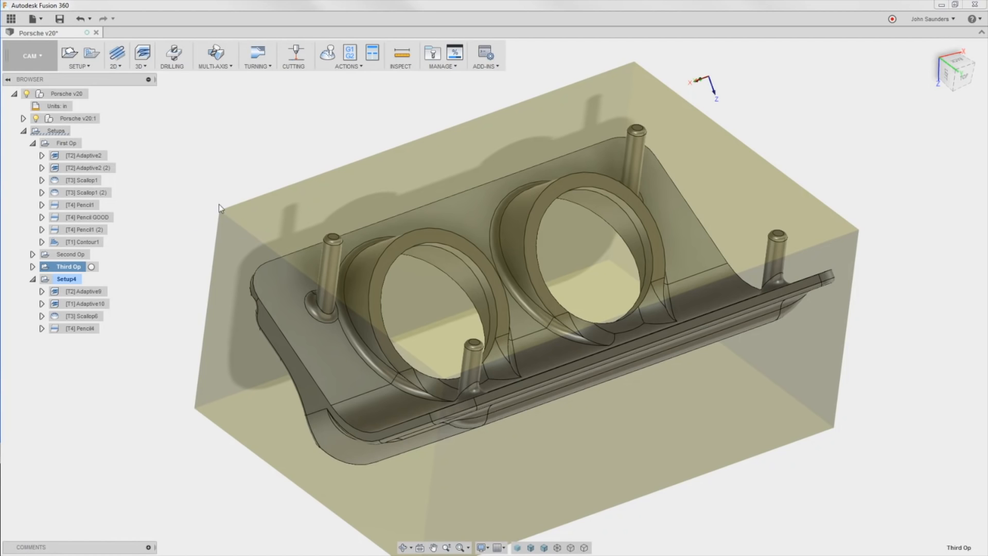
Step: Switch to the open Notepad note and highlight its single line of text
{"action": "key", "text": "alt+Tab"}
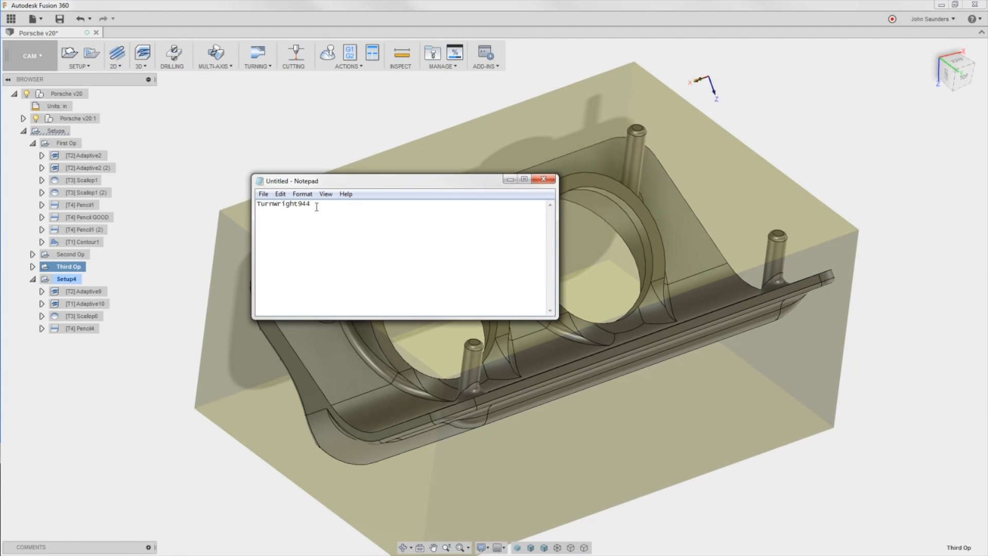
{"action": "left_click_drag", "start_coordinate": [392, 216], "coordinate": [214, 226]}
{"action": "left_click", "coordinate": [333, 220]}
{"action": "left_click_drag", "start_coordinate": [326, 208], "coordinate": [242, 196]}
{"action": "left_click_drag", "start_coordinate": [334, 213], "coordinate": [200, 172]}
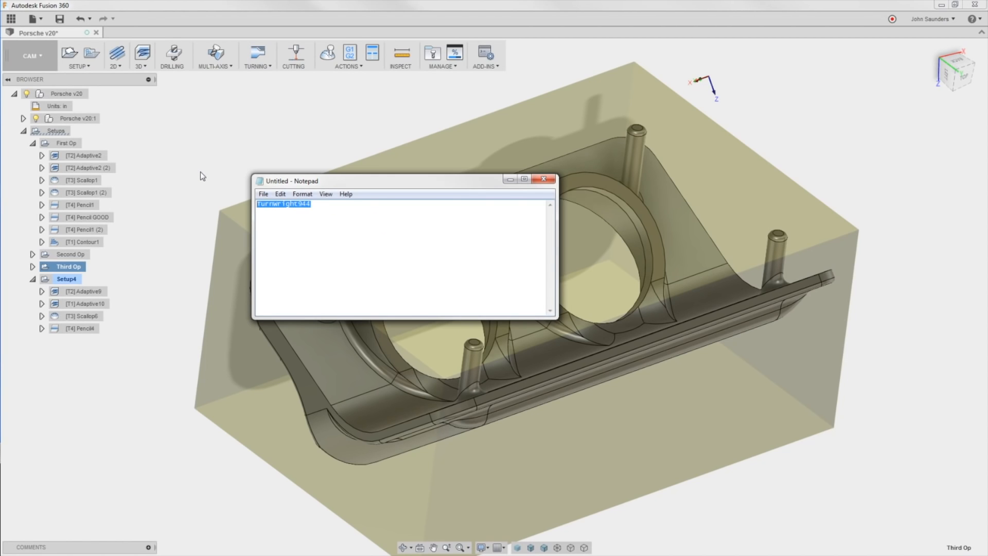